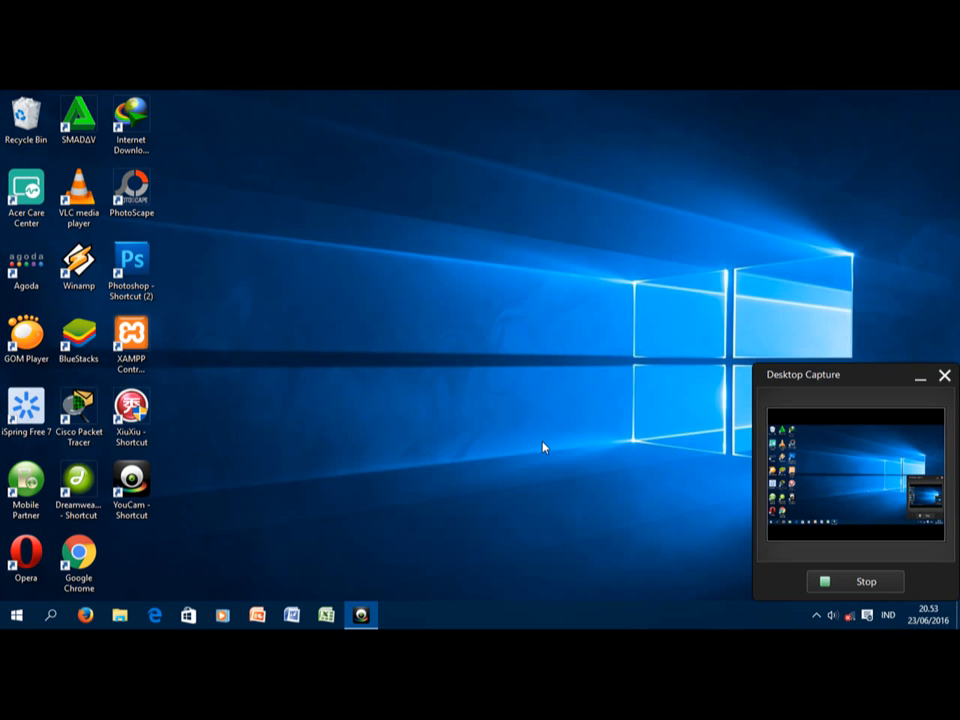
Step: Open Cisco Packet Tracer from the desktop and maximize its window
left_click(83, 412)
double_click(83, 412)
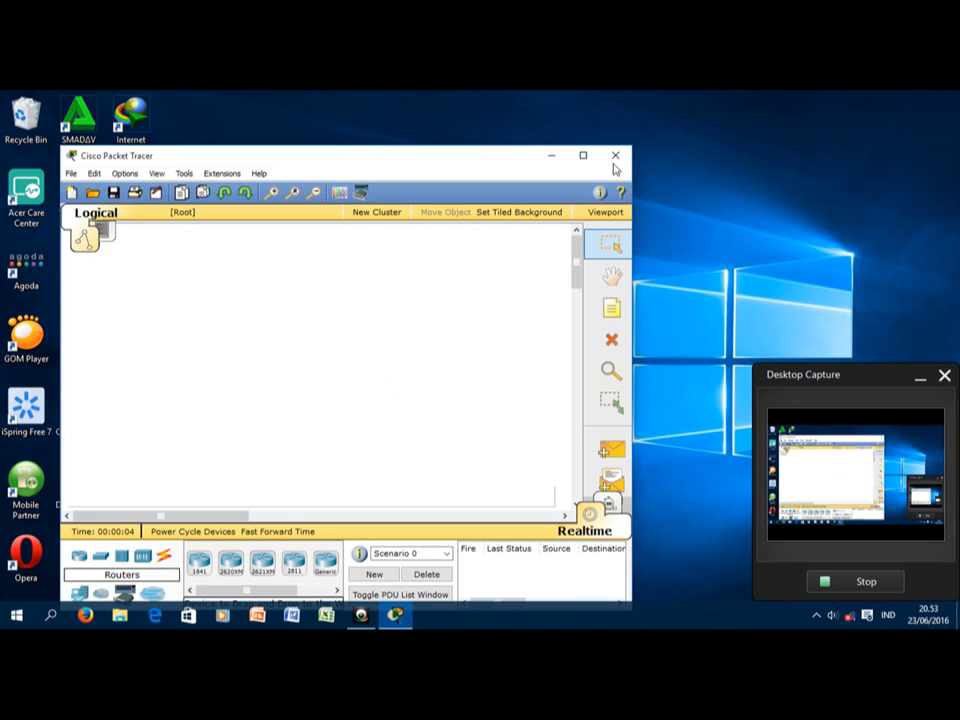
left_click(583, 155)
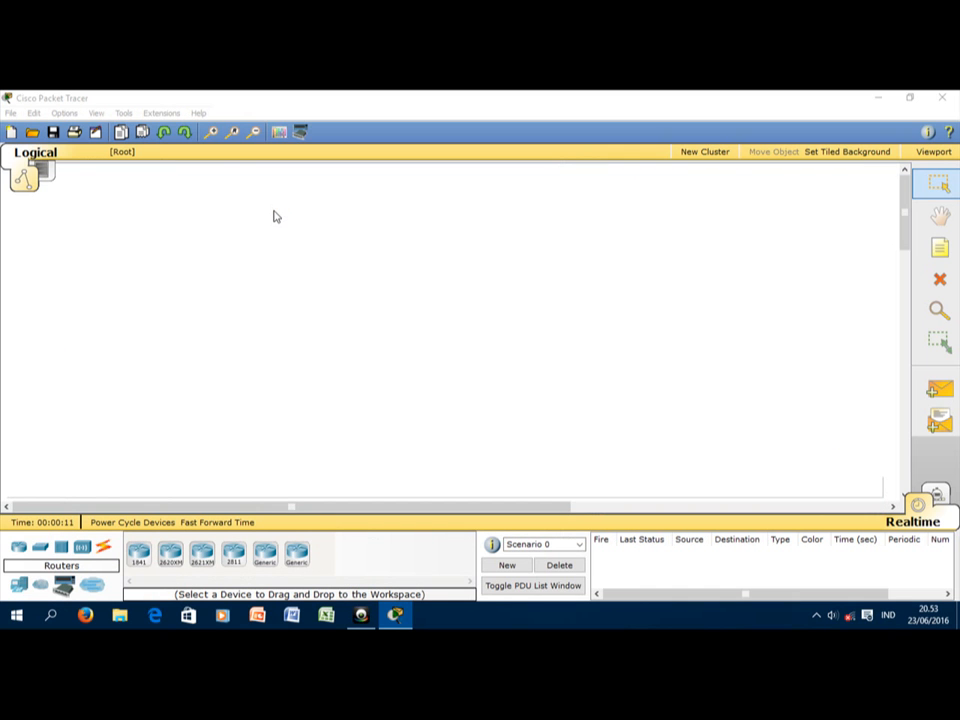
left_click(281, 438)
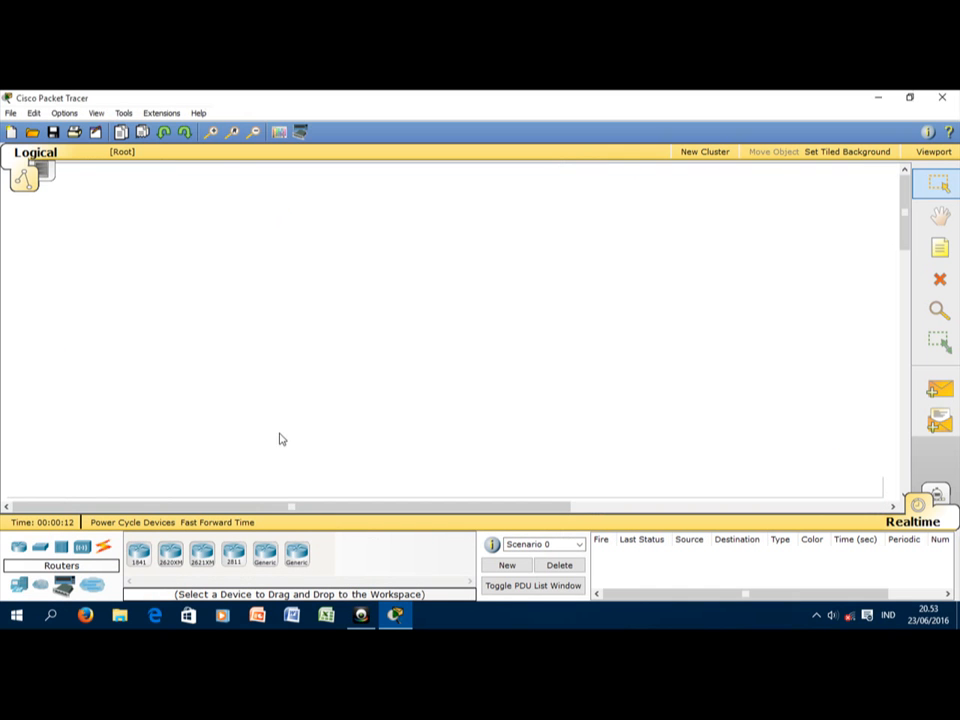
Step: Place three 1841 routers in a row across the upper part of the workspace
left_click(140, 555)
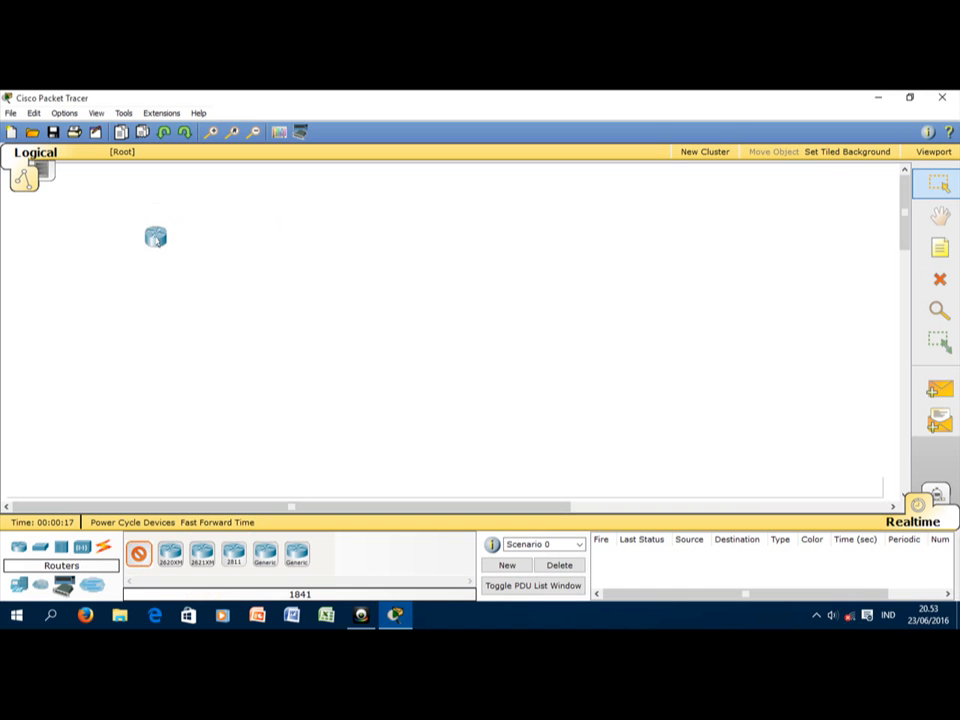
left_click(169, 220)
left_click(259, 225)
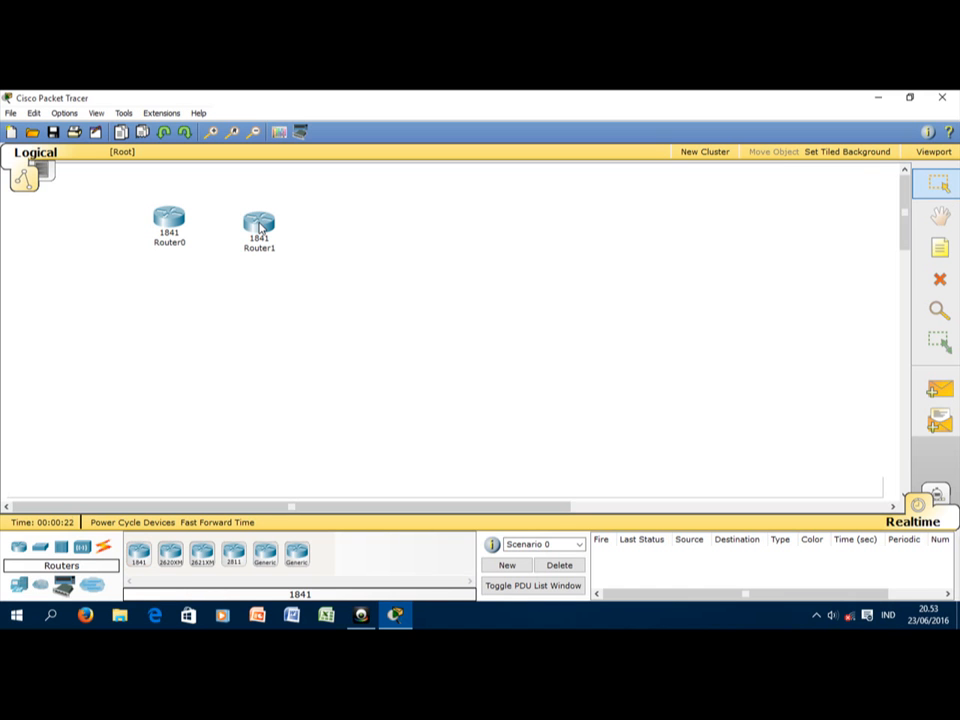
left_click_drag(139, 551, 424, 242)
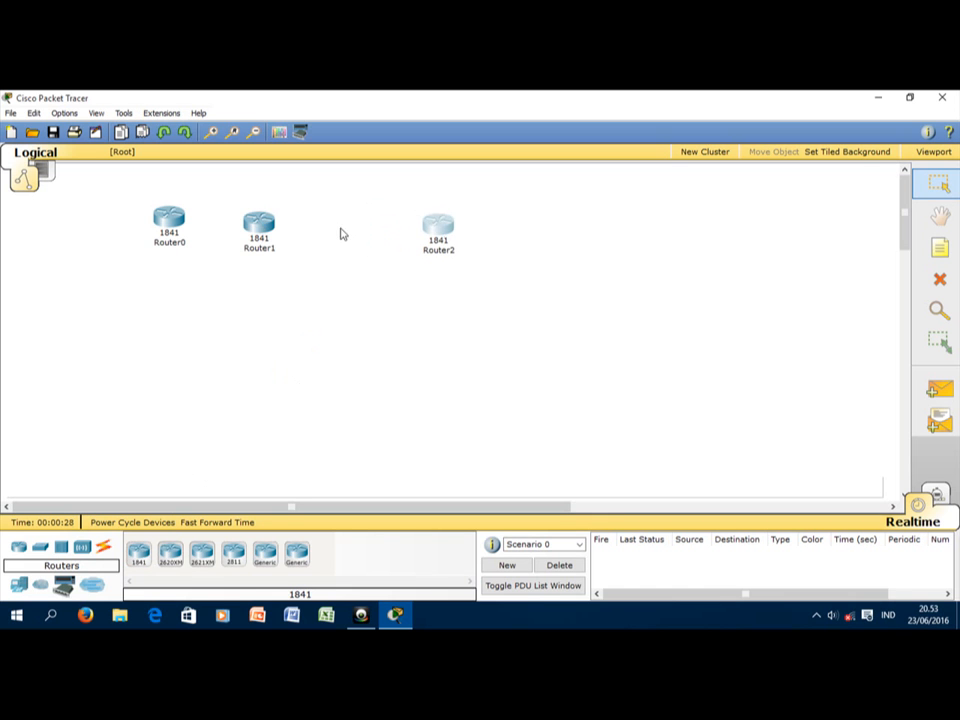
Step: Reposition the three routers so they are spread out and roughly level in their row
left_click_drag(260, 227, 331, 229)
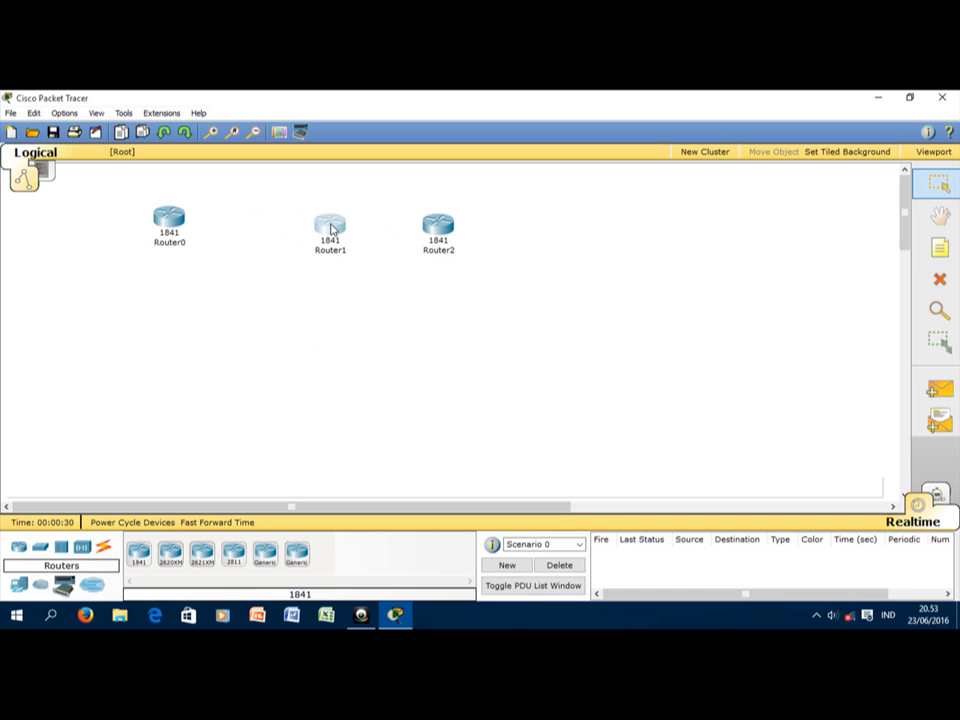
left_click_drag(440, 232, 467, 228)
left_click(171, 228)
left_click_drag(171, 228, 175, 234)
left_click(240, 276)
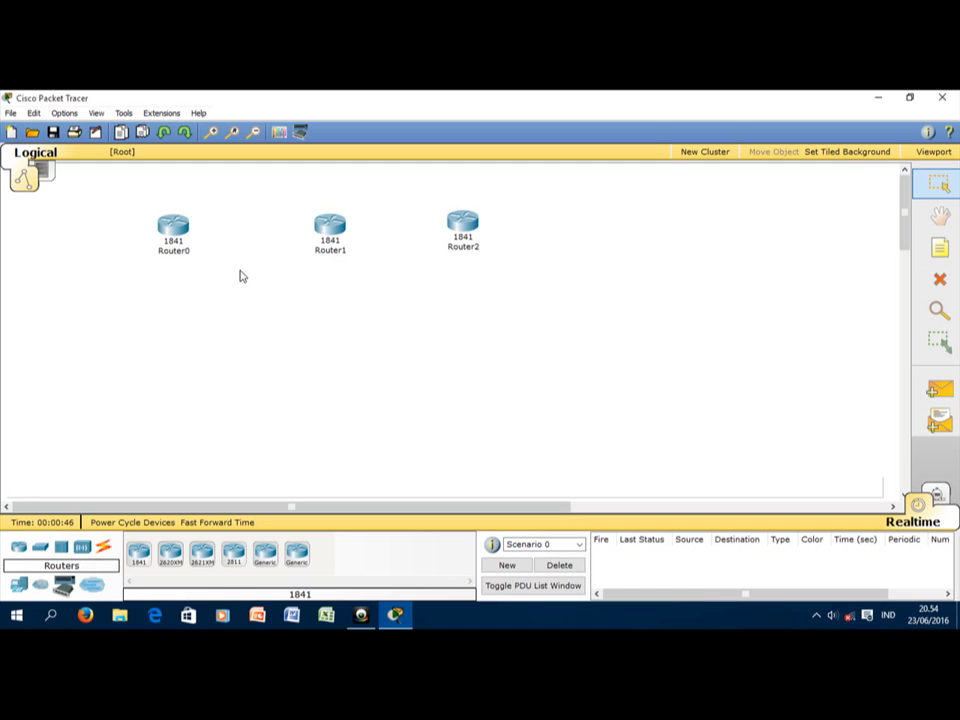
Step: Place four 2950-24 switches in a spaced row below the routers
left_click(42, 553)
left_click(138, 553)
left_click(138, 331)
left_click_drag(139, 333, 113, 333)
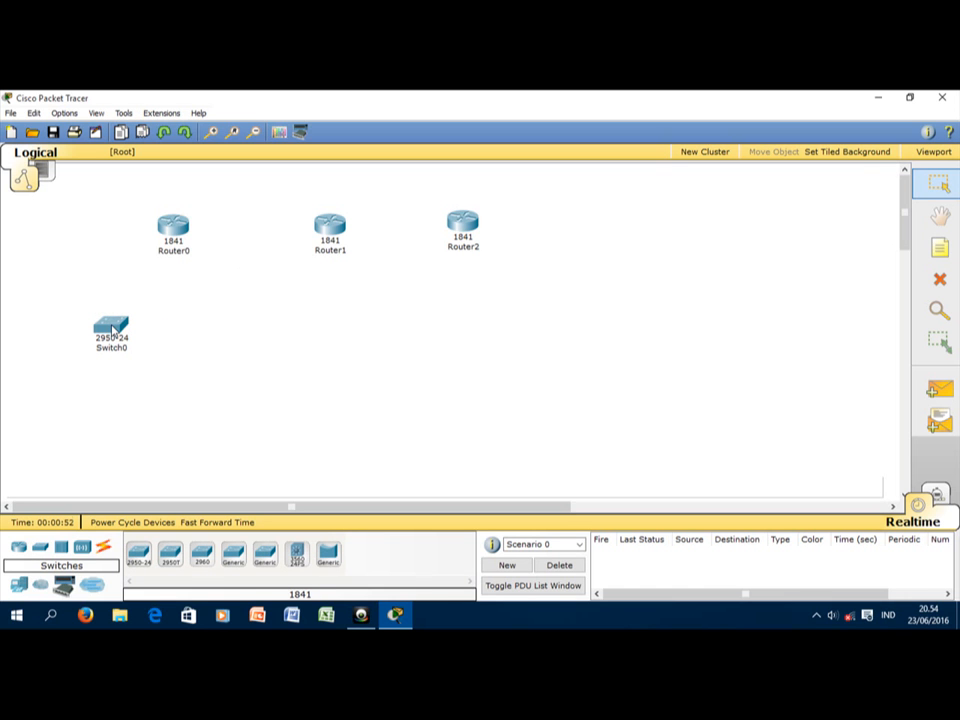
left_click(138, 553)
left_click(234, 333)
left_click(138, 553)
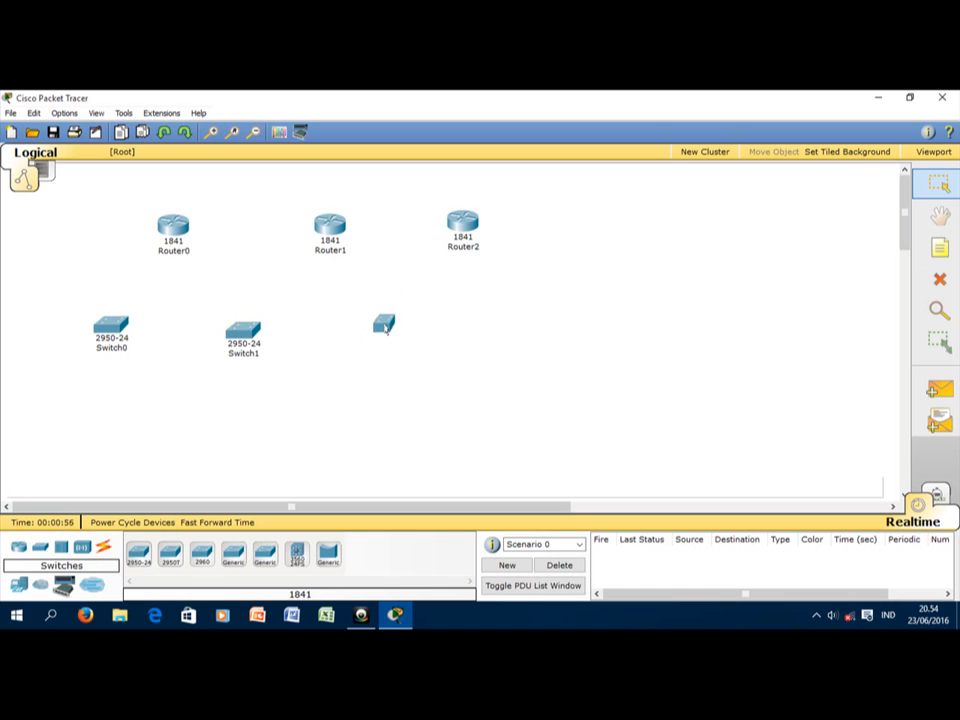
left_click(385, 327)
left_click(138, 553)
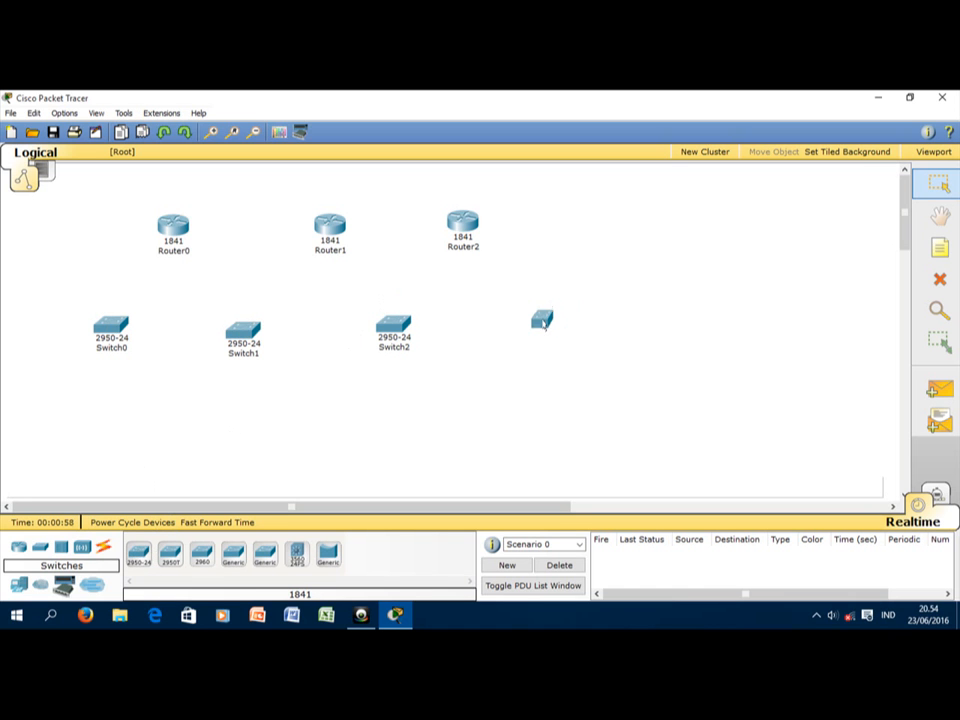
left_click(543, 321)
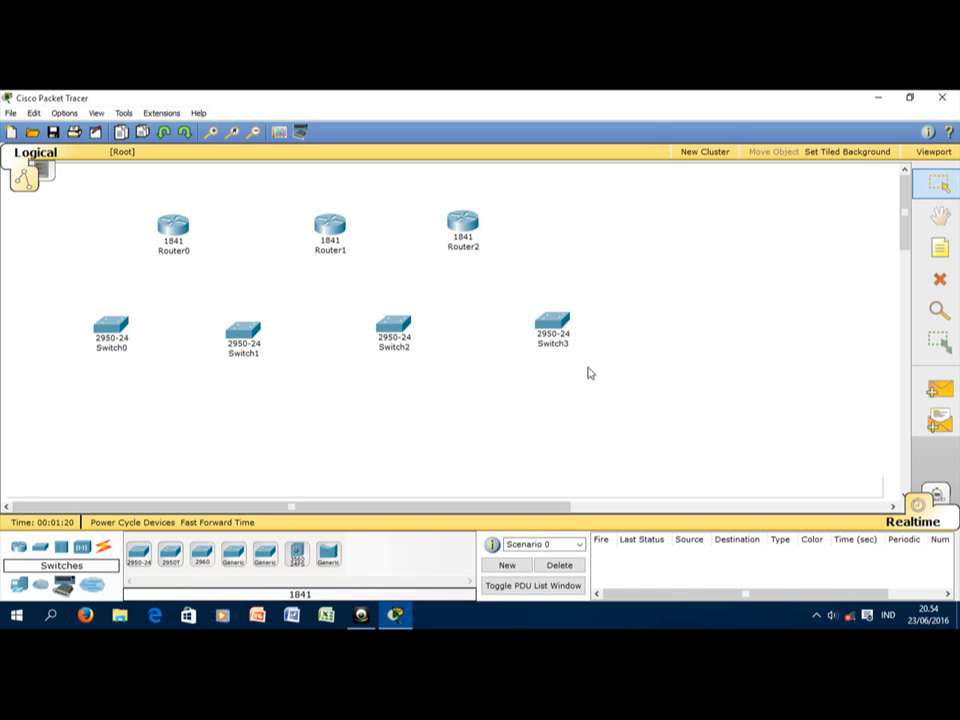
Step: Place three generic PCs below Switch0 and adjust PC1 and PC2 so the group sits close together
left_click(20, 590)
left_click(137, 551)
left_click(40, 395)
left_click(42, 405)
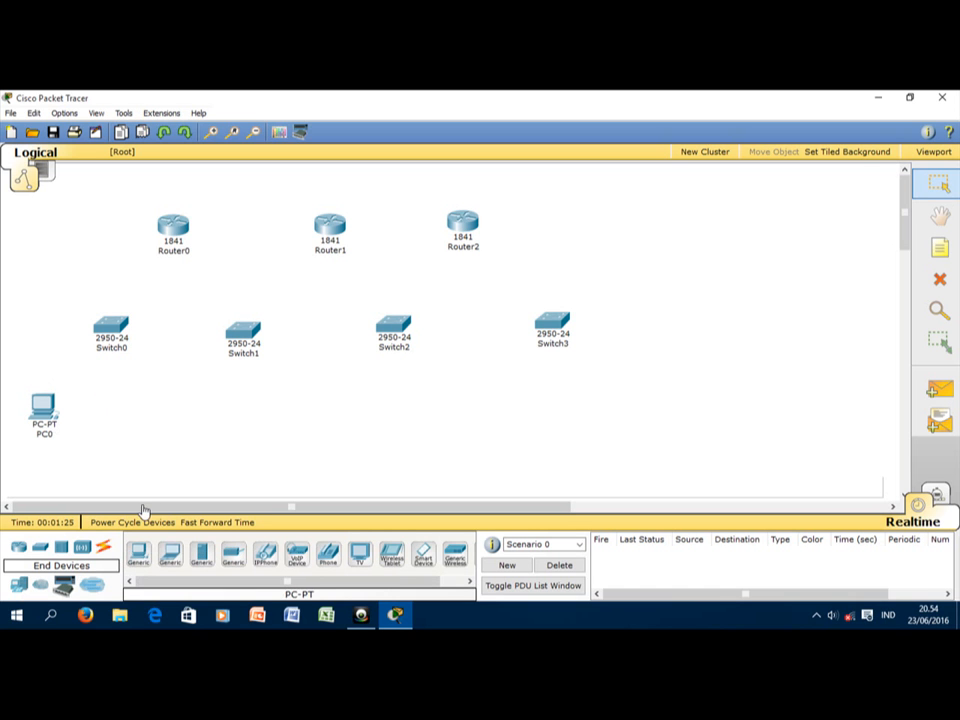
left_click(88, 405)
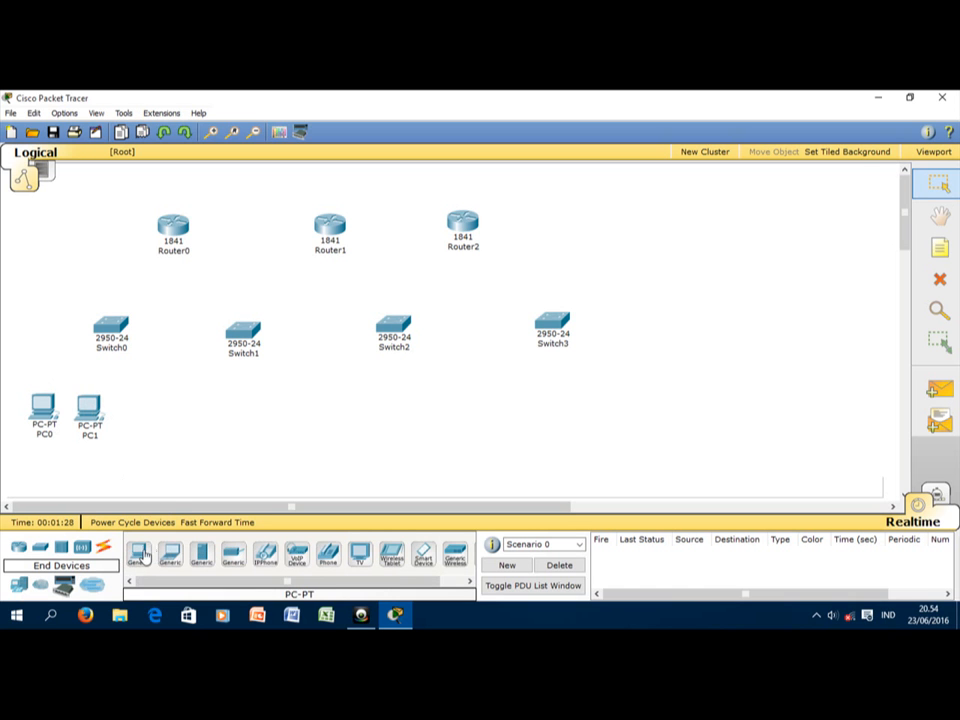
left_click(142, 410)
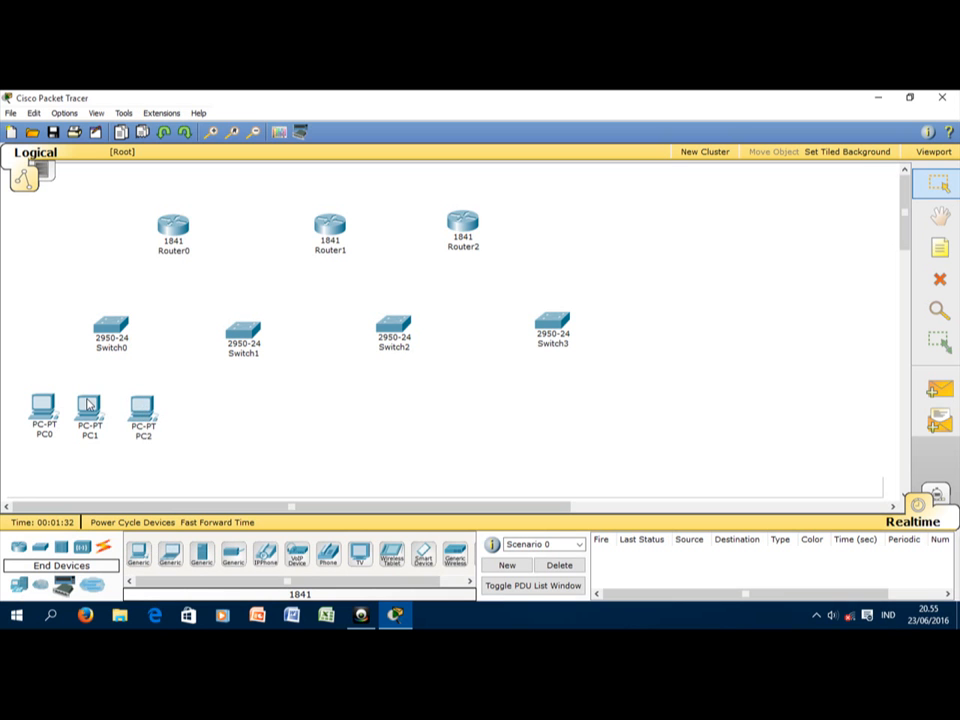
left_click_drag(88, 402, 82, 401)
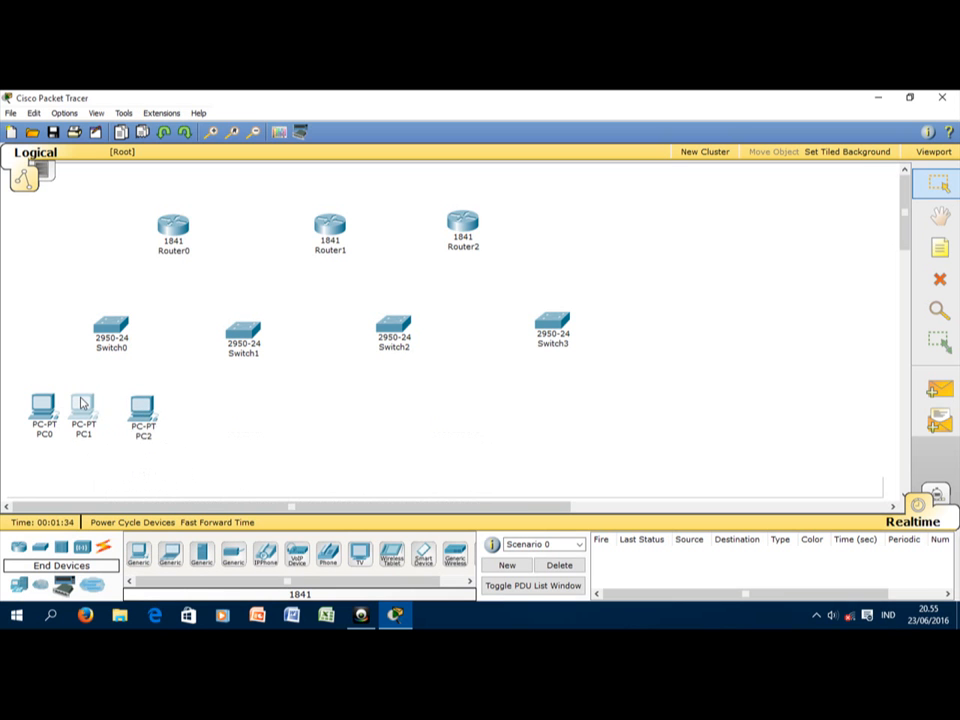
left_click_drag(146, 414, 128, 412)
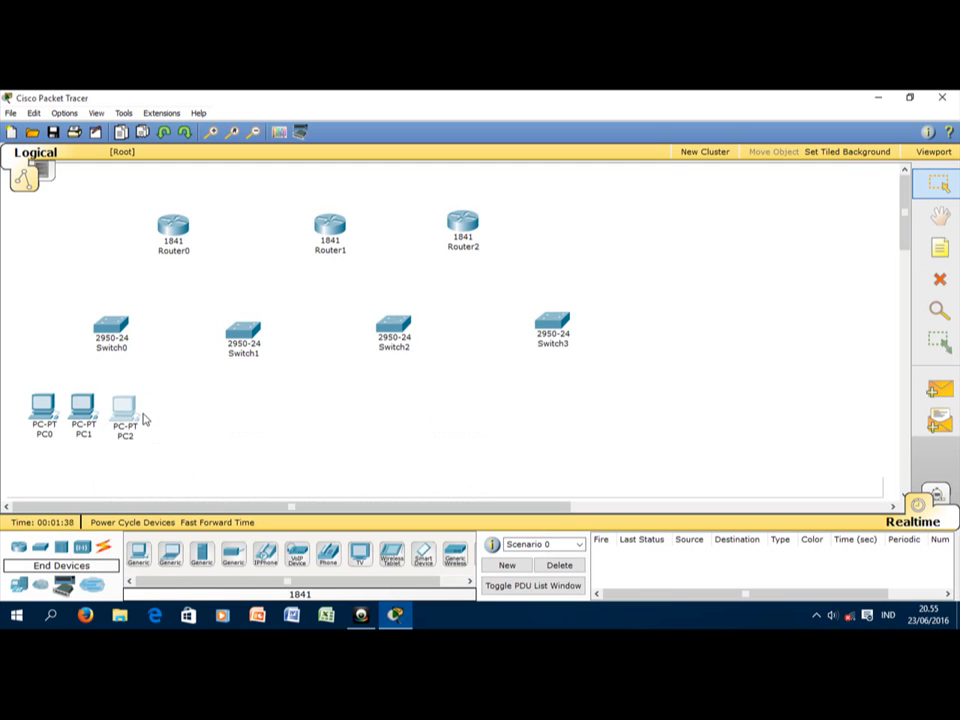
left_click(220, 455)
Step: Place three generic PCs side by side below Switch1
left_click(138, 553)
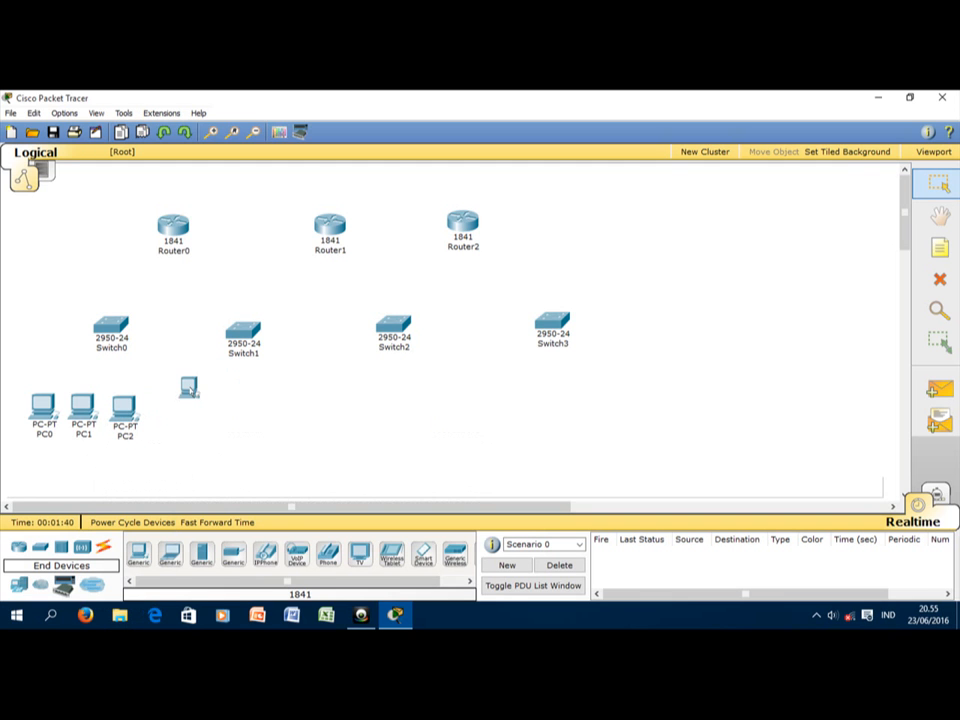
left_click(181, 404)
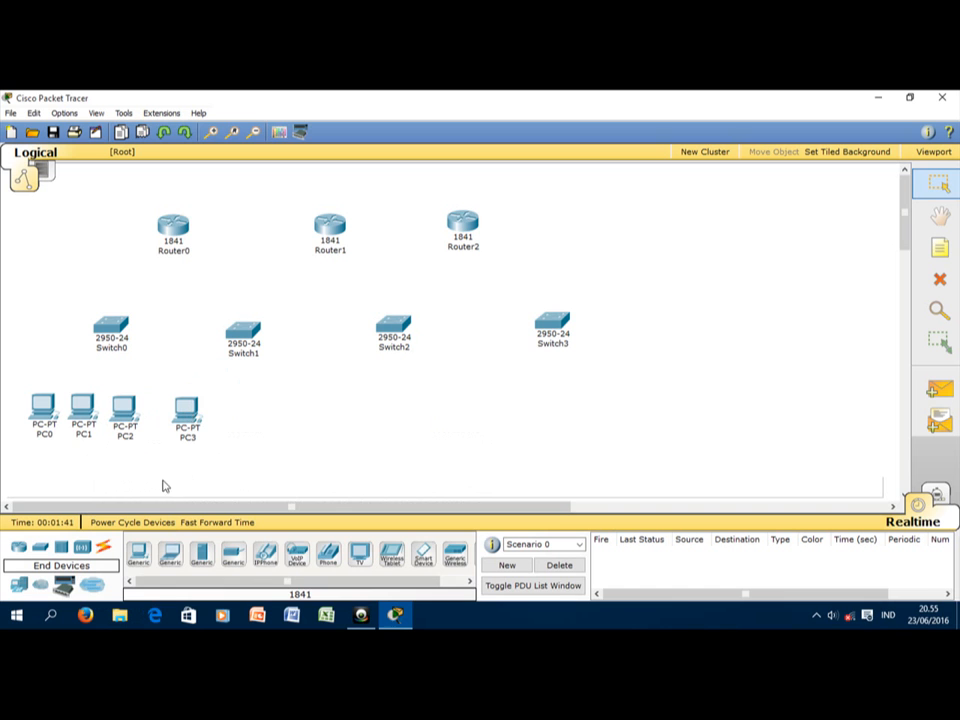
left_click(138, 555)
left_click(225, 404)
left_click(139, 556)
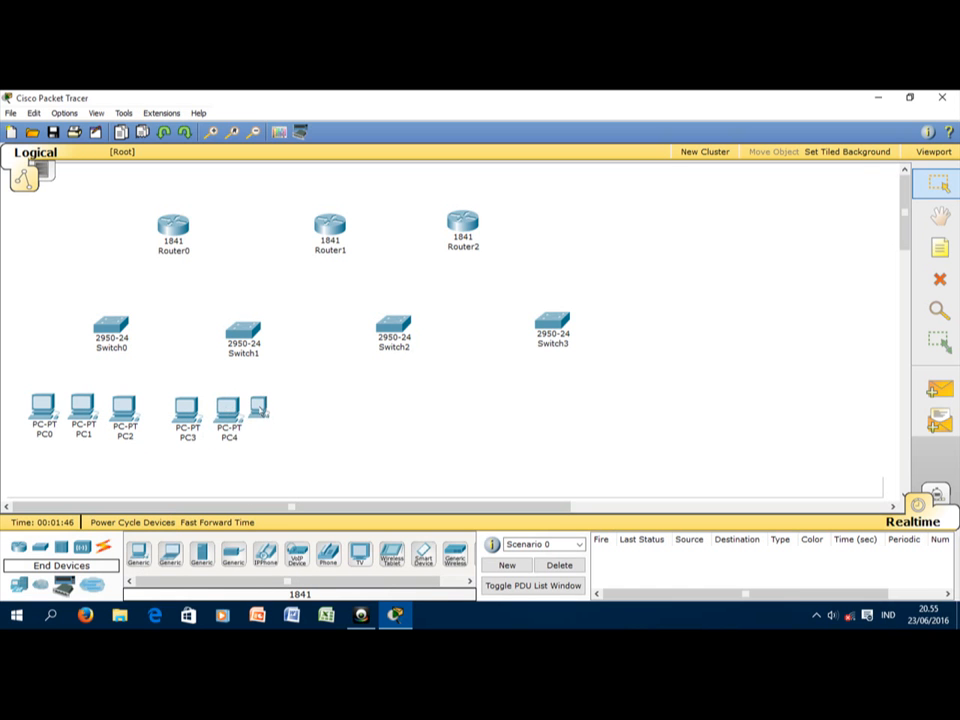
left_click(264, 408)
Step: Add a group of three generic PCs below Switch2
left_click(138, 555)
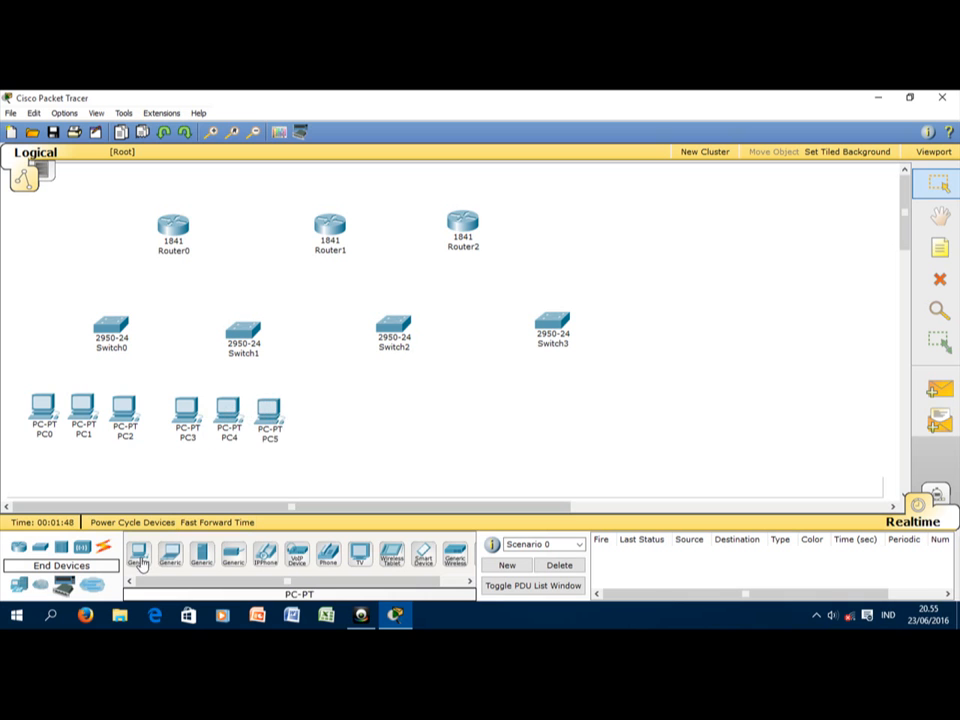
left_click(336, 409)
left_click(138, 555)
left_click(380, 406)
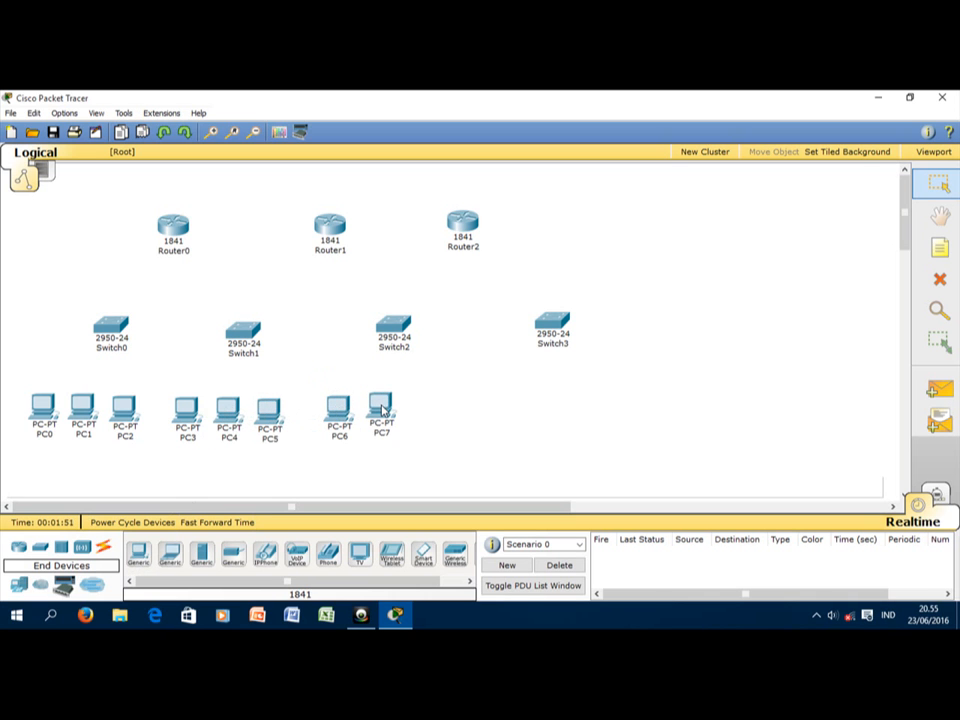
left_click(138, 555)
left_click(430, 406)
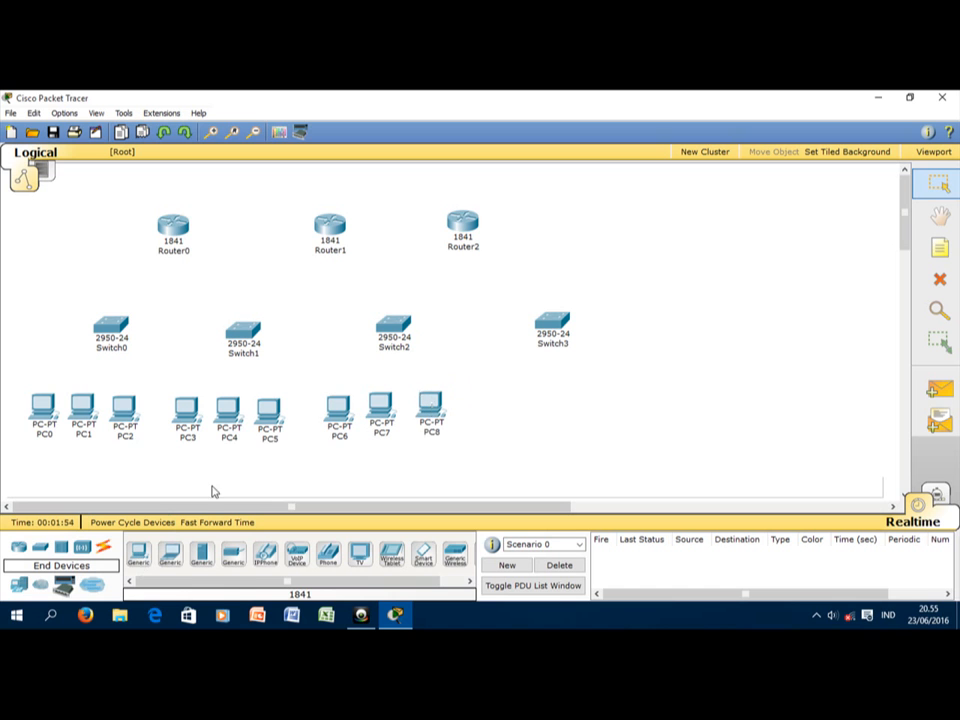
Step: Add the last three generic PCs below Switch3
left_click(140, 556)
left_click(507, 407)
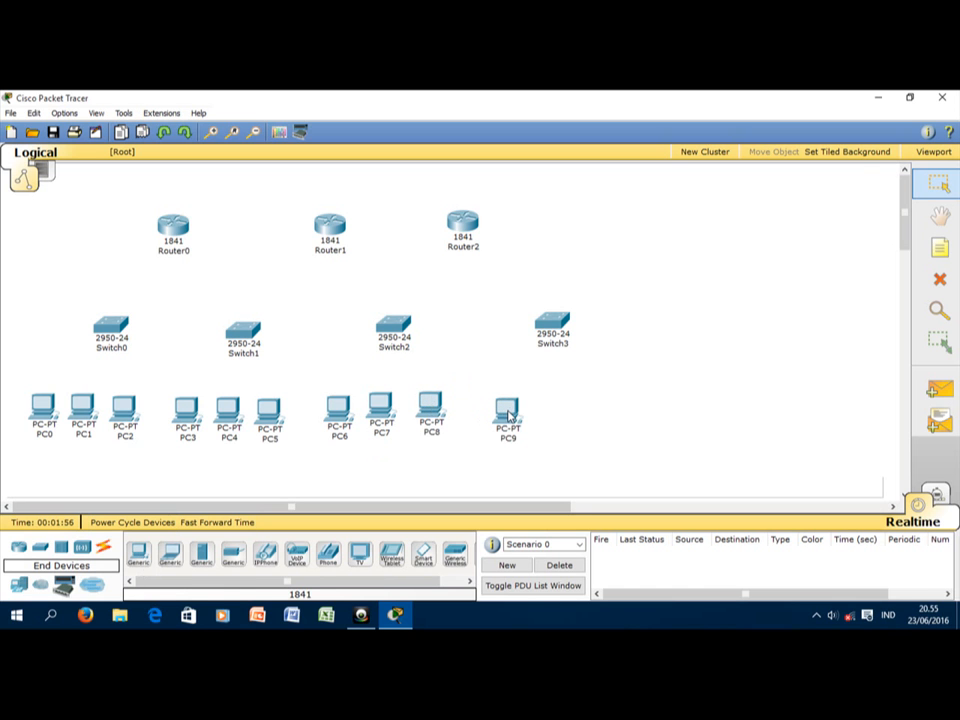
left_click(138, 556)
left_click(549, 407)
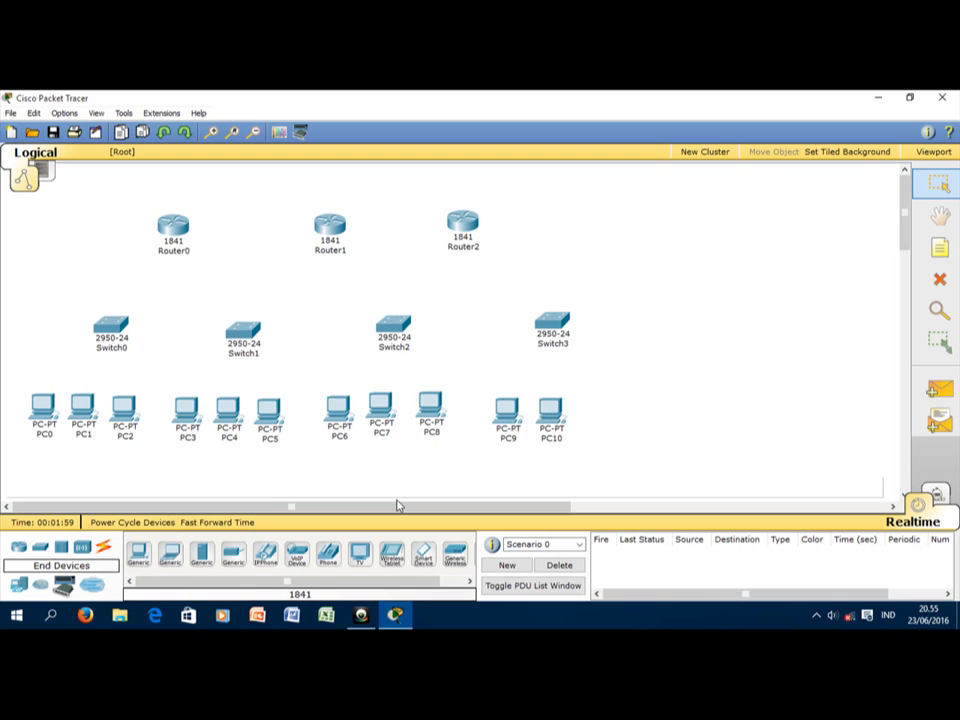
left_click(240, 567)
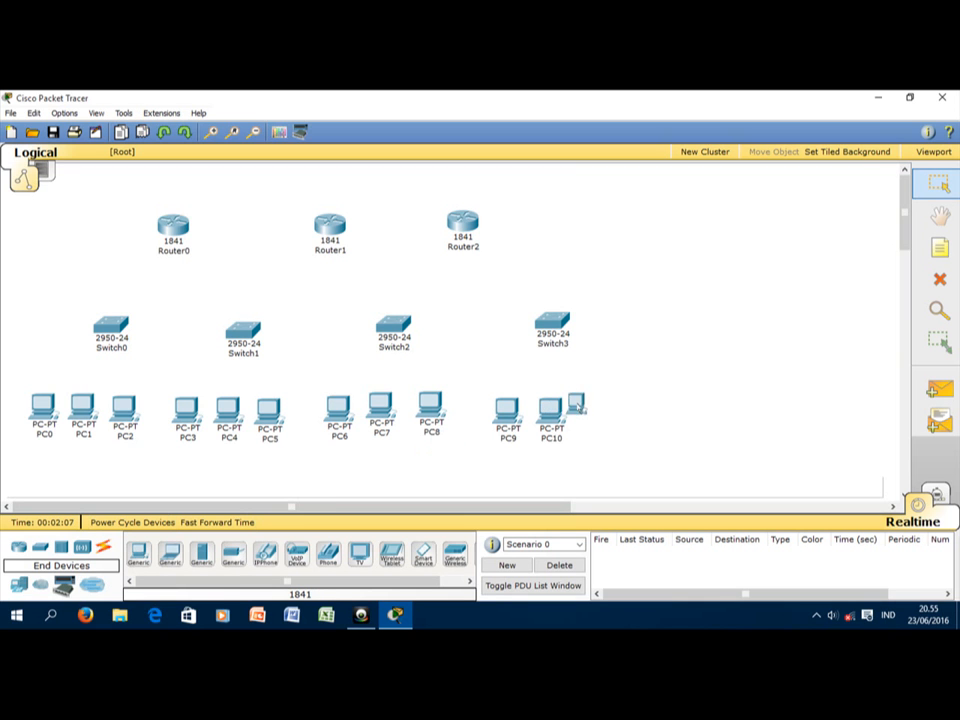
left_click(591, 405)
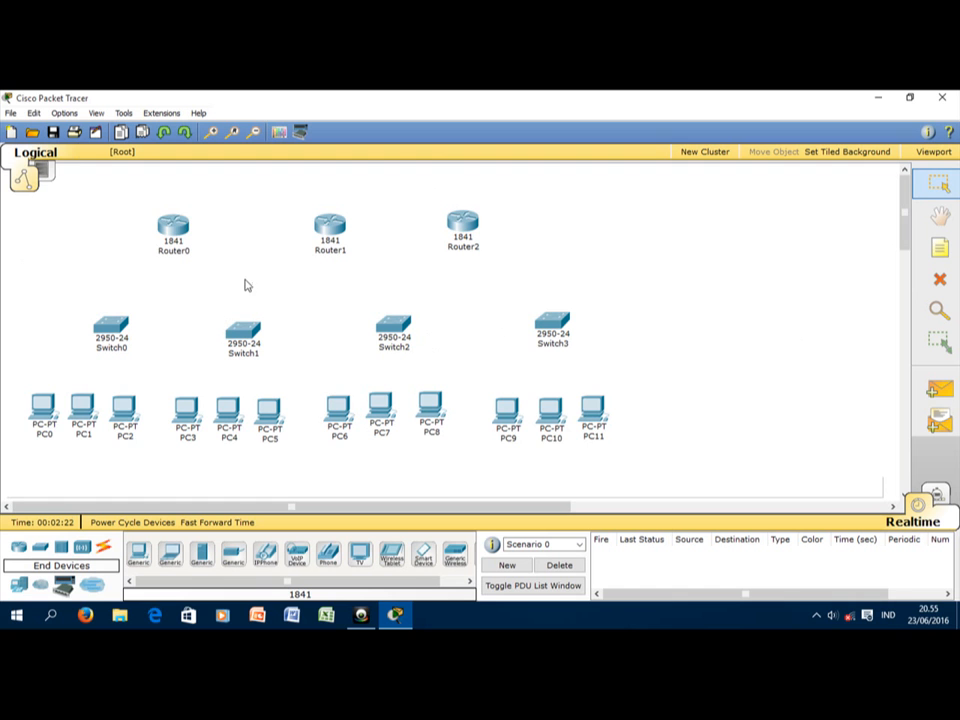
Step: Power off Router0, install a WIC-1ENET module in each of its two empty slots, and close its device window
left_click(179, 229)
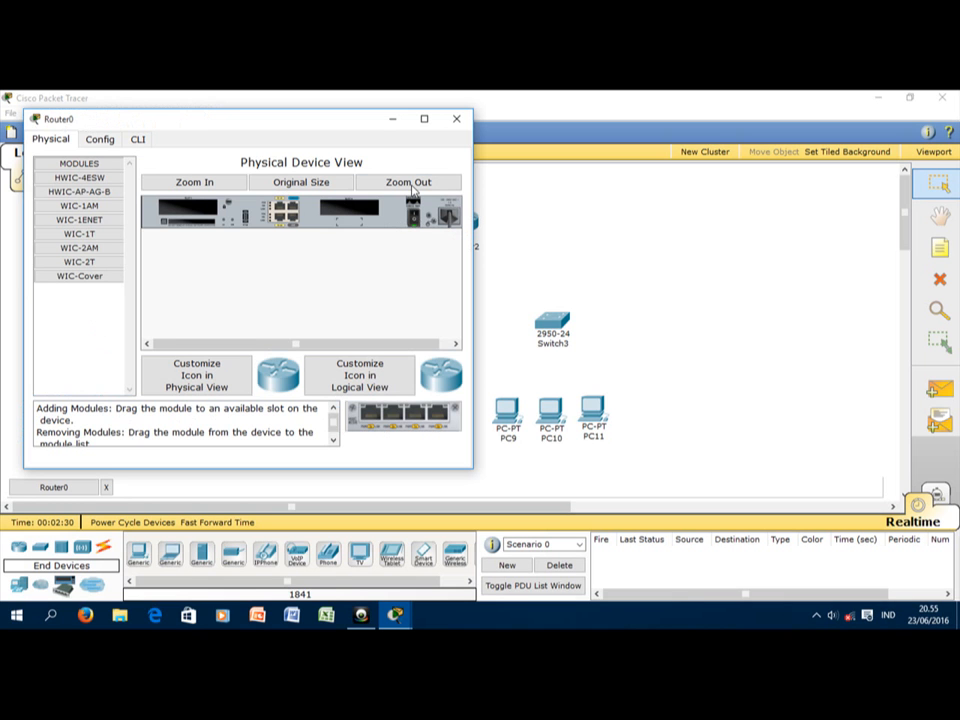
left_click(415, 219)
left_click(79, 219)
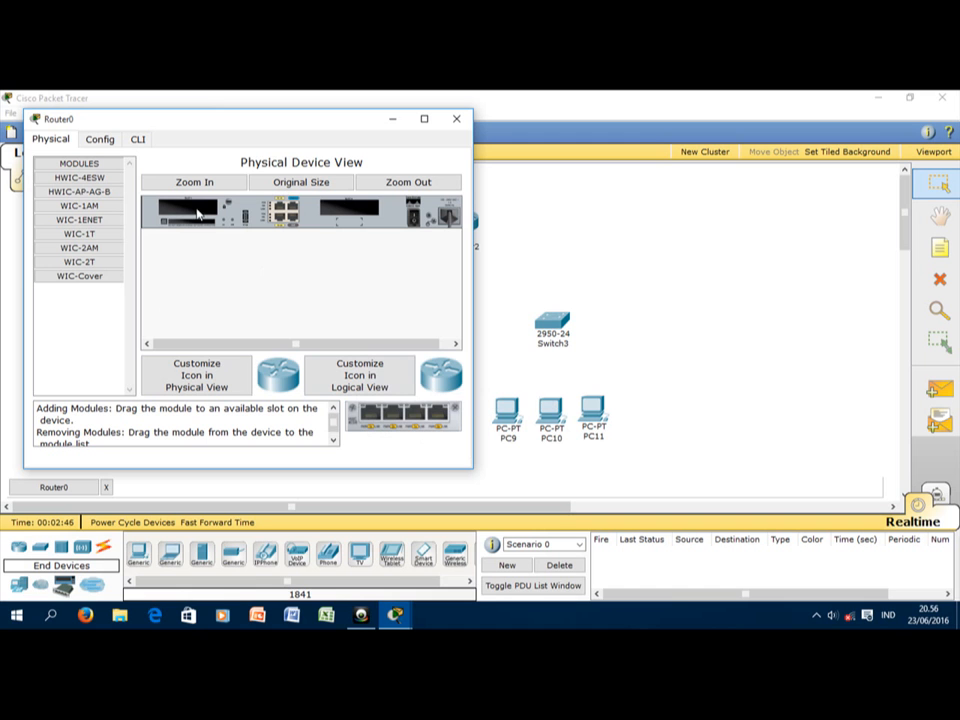
left_click(105, 226)
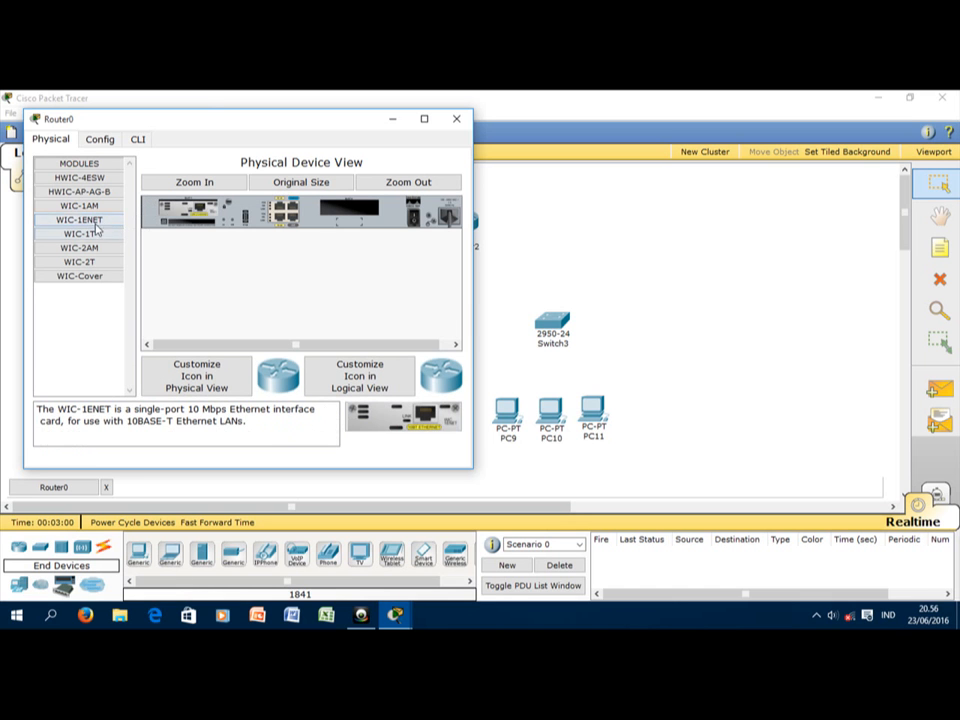
left_click_drag(96, 222, 348, 211)
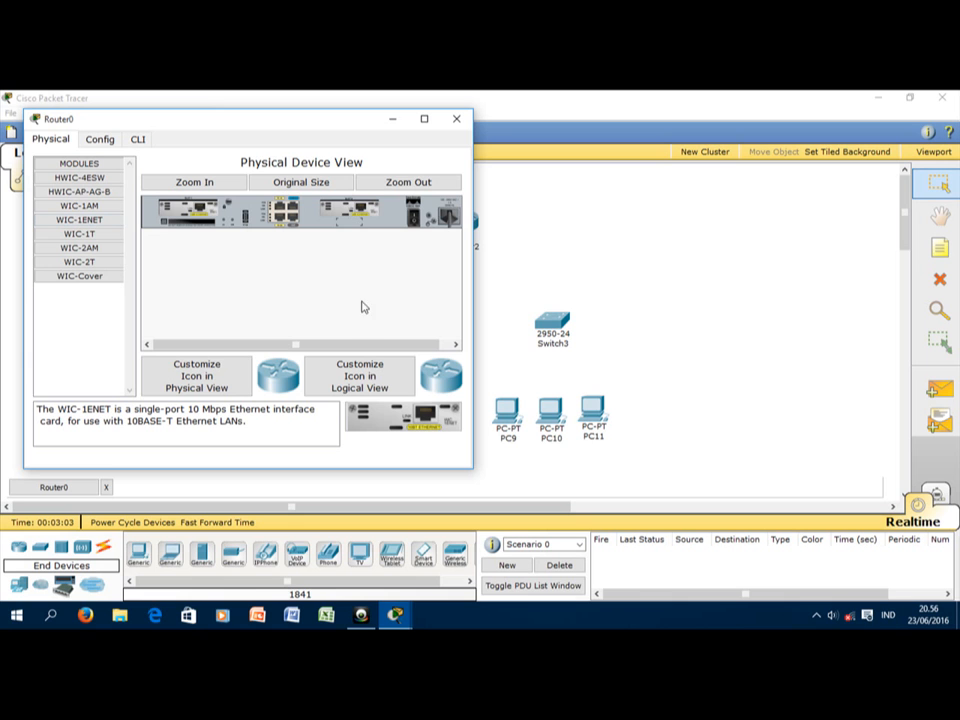
left_click(456, 121)
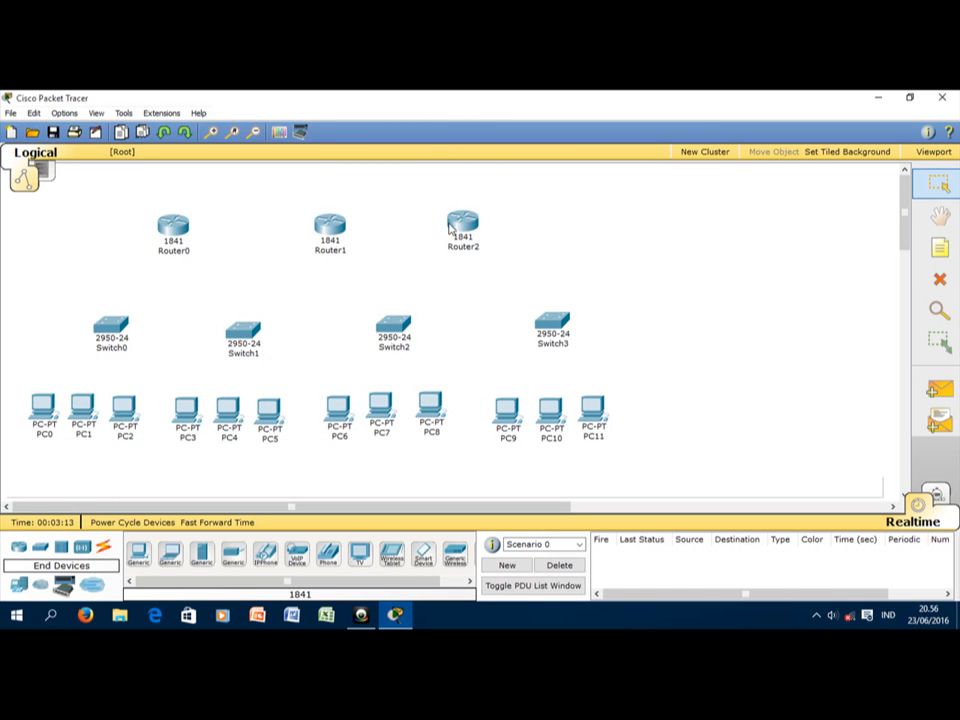
Step: Install a WIC-1ENET module in both empty slots of Router1 and close its device window
left_click(335, 234)
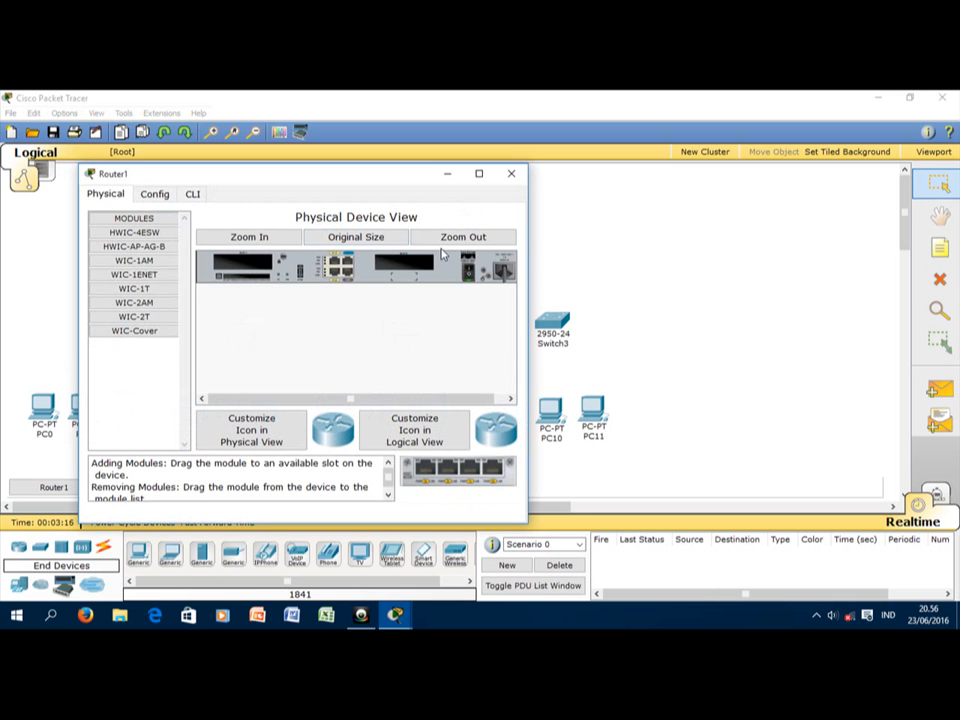
left_click_drag(158, 276, 405, 265)
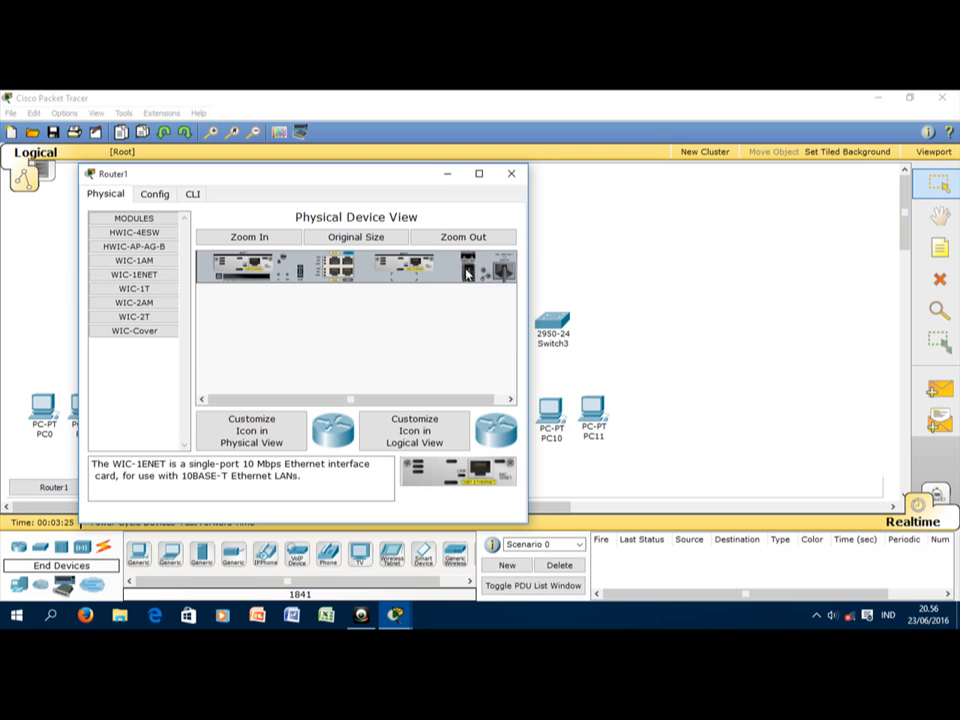
left_click(511, 174)
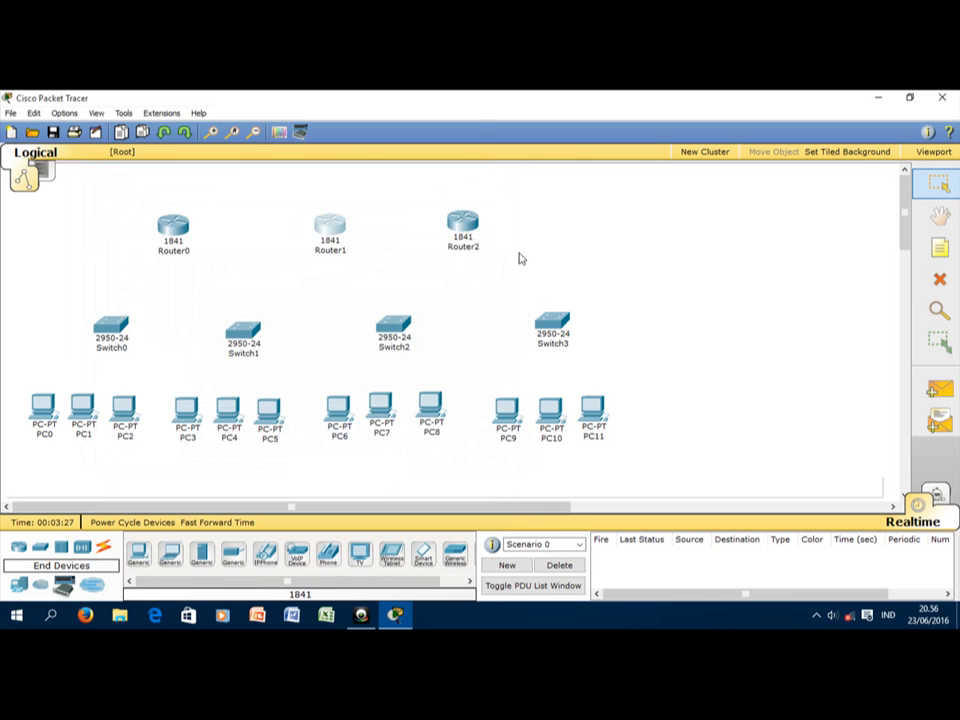
Step: Install a WIC-1ENET module in both empty slots of Router2 and close its device window
left_click(462, 222)
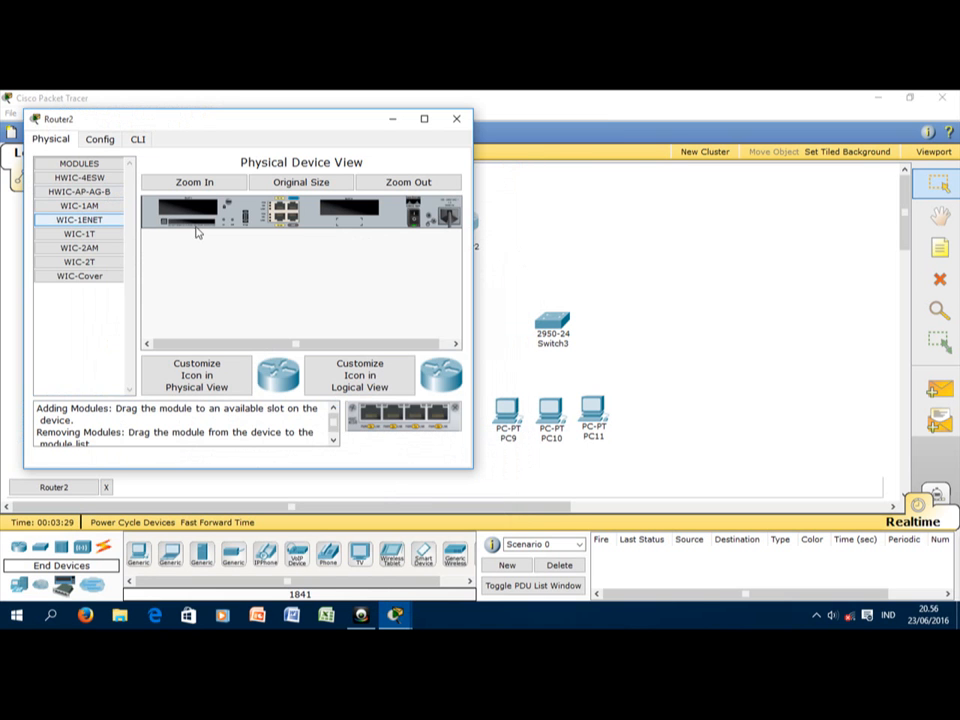
left_click_drag(90, 226, 185, 210)
left_click_drag(277, 200, 346, 208)
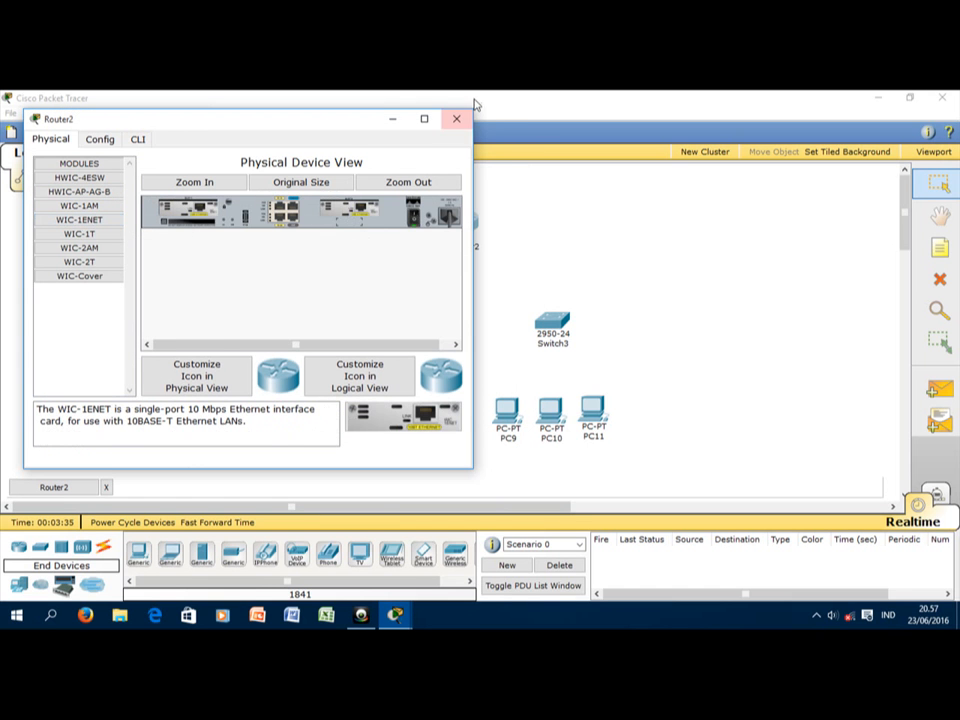
left_click(456, 119)
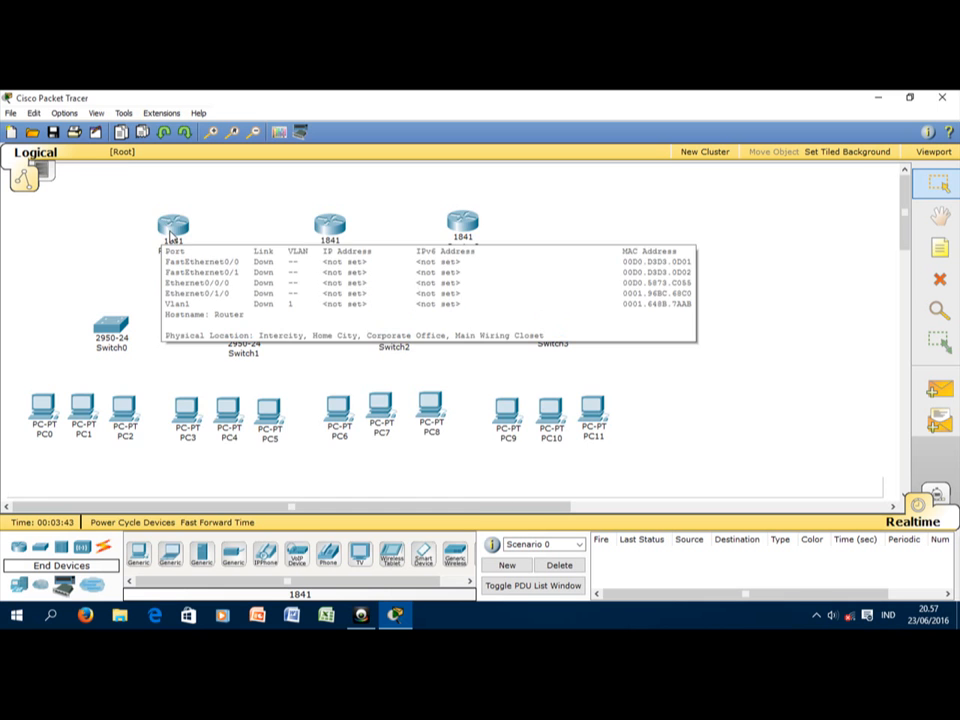
Step: Review Router0's installed modules and the interfaces listed in its configuration, then close its device window
left_click(171, 236)
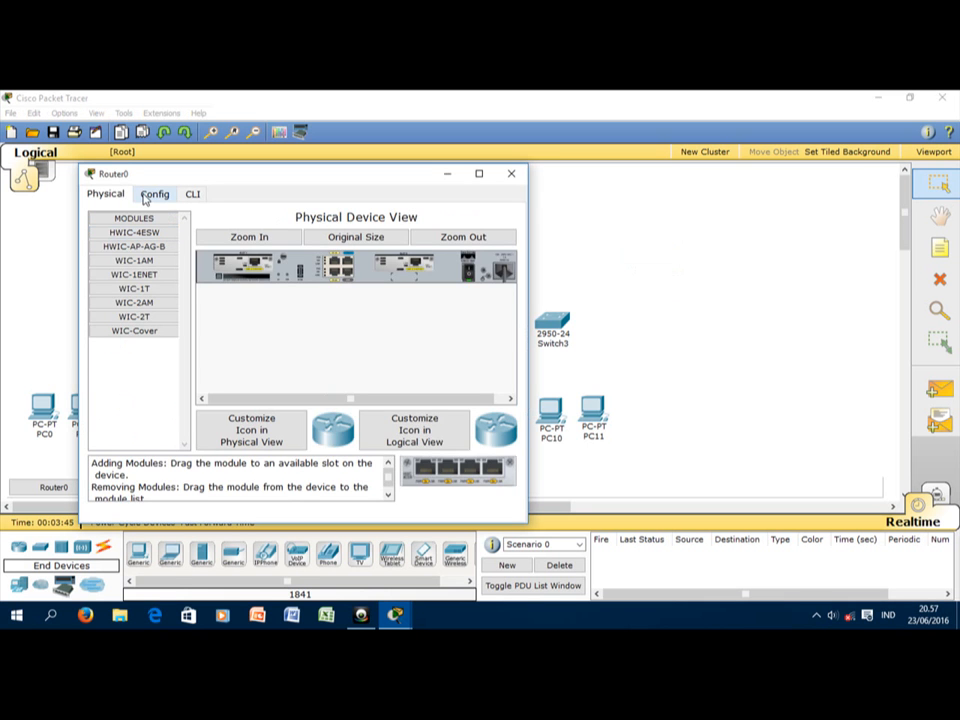
left_click(145, 197)
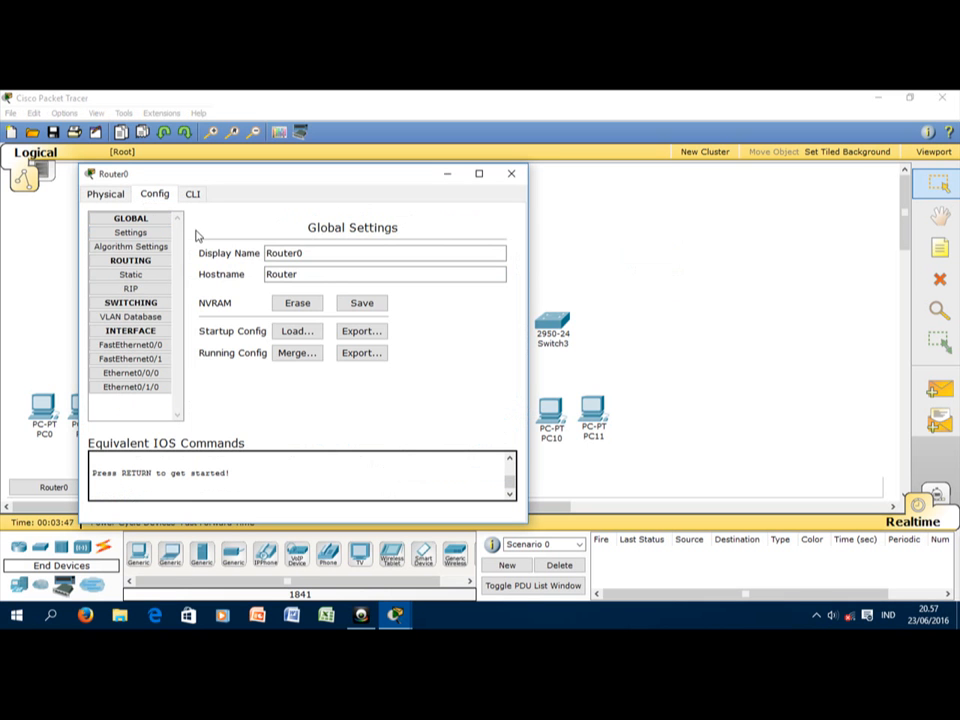
left_click(108, 196)
left_click(155, 197)
left_click_drag(343, 170, 454, 173)
left_click(713, 280)
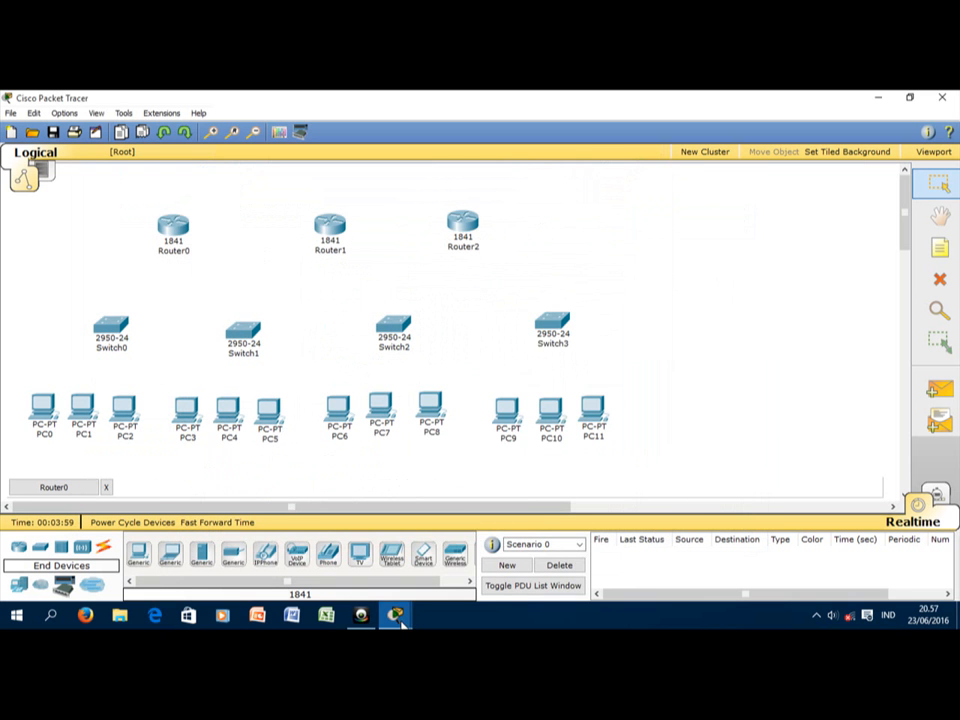
mouse_move(396, 615)
left_click(469, 572)
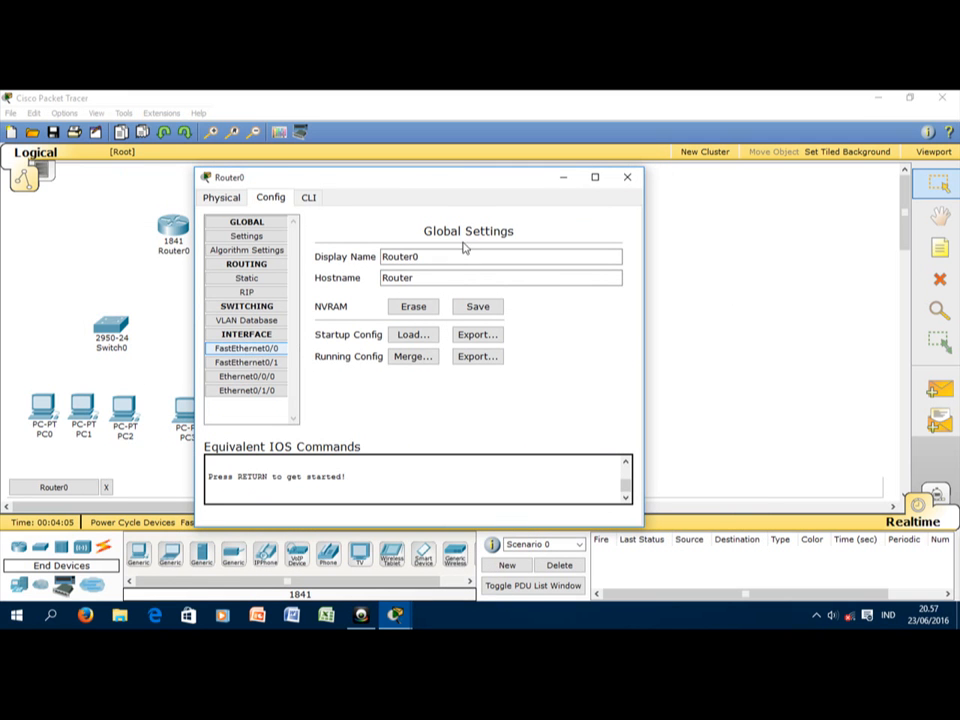
left_click_drag(447, 185, 483, 215)
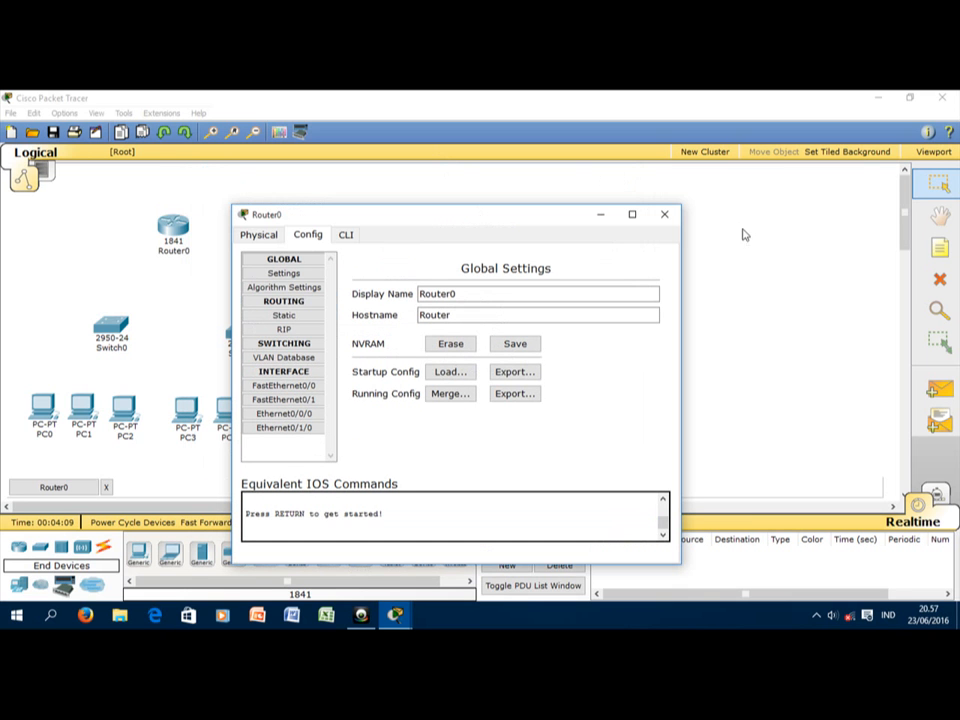
left_click(665, 215)
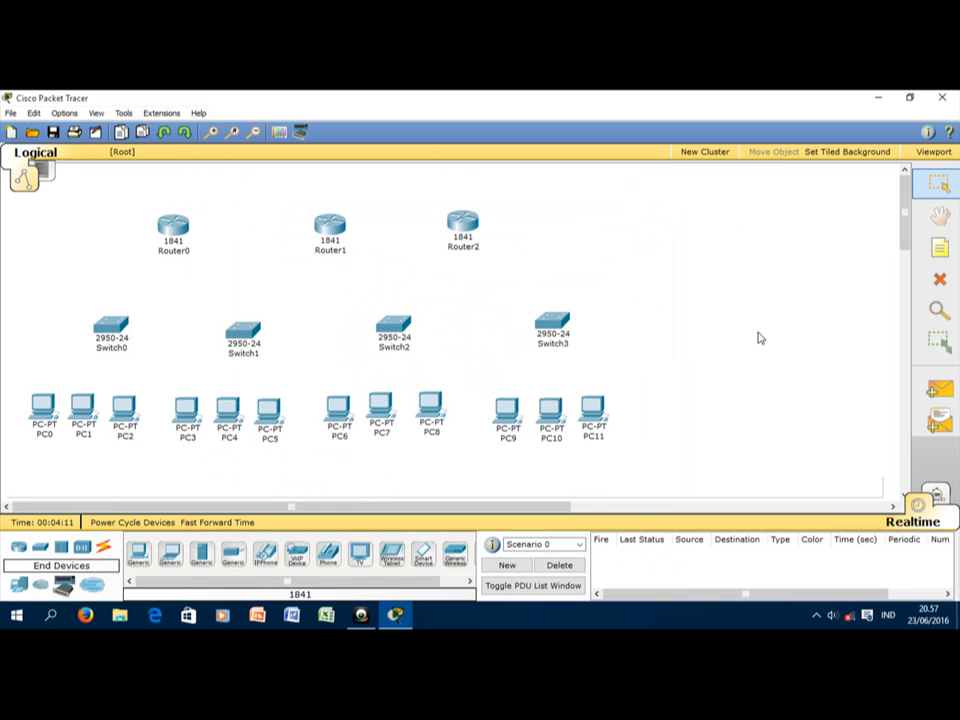
Step: Place a note reading 192.168.1.1 above Router0 and copy its text
key("n")
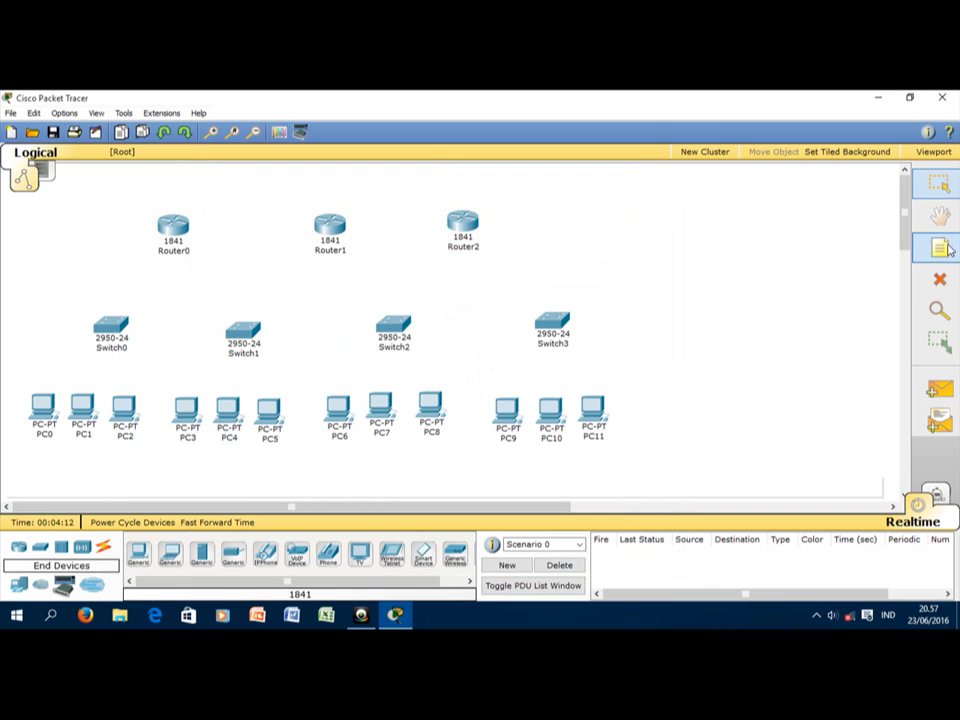
left_click(156, 200)
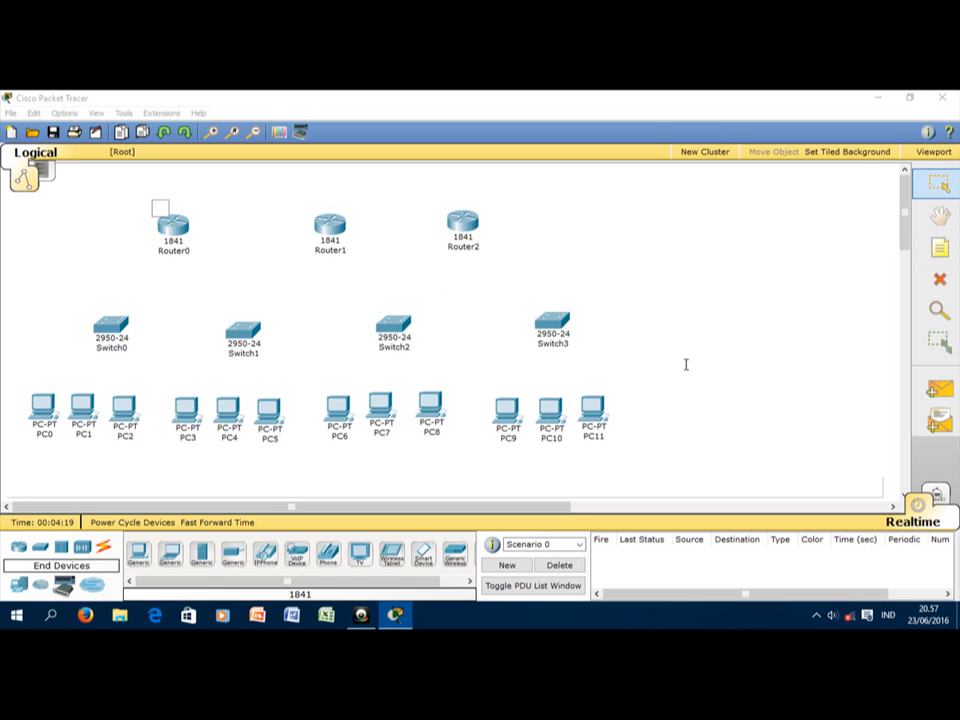
type("192.168.1.1")
left_click(603, 303)
left_click(193, 209)
left_click(195, 208)
left_click_drag(195, 208, 150, 210)
key("ctrl+c")
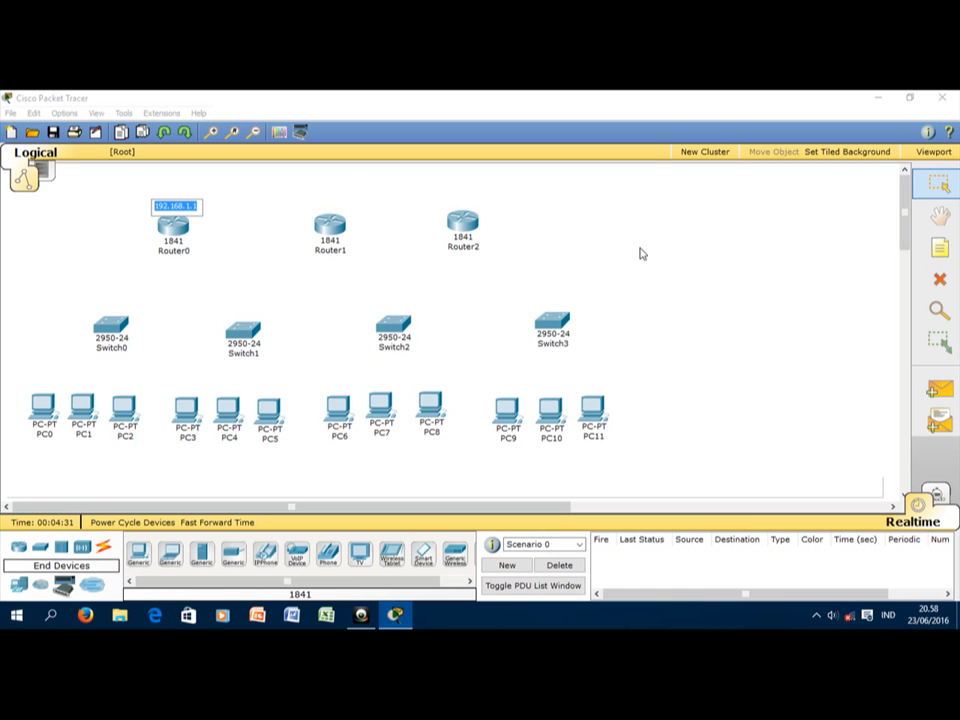
Step: Paste the copied address 192.168.1.1 into new notes above Router1 and Router2
left_click(948, 255)
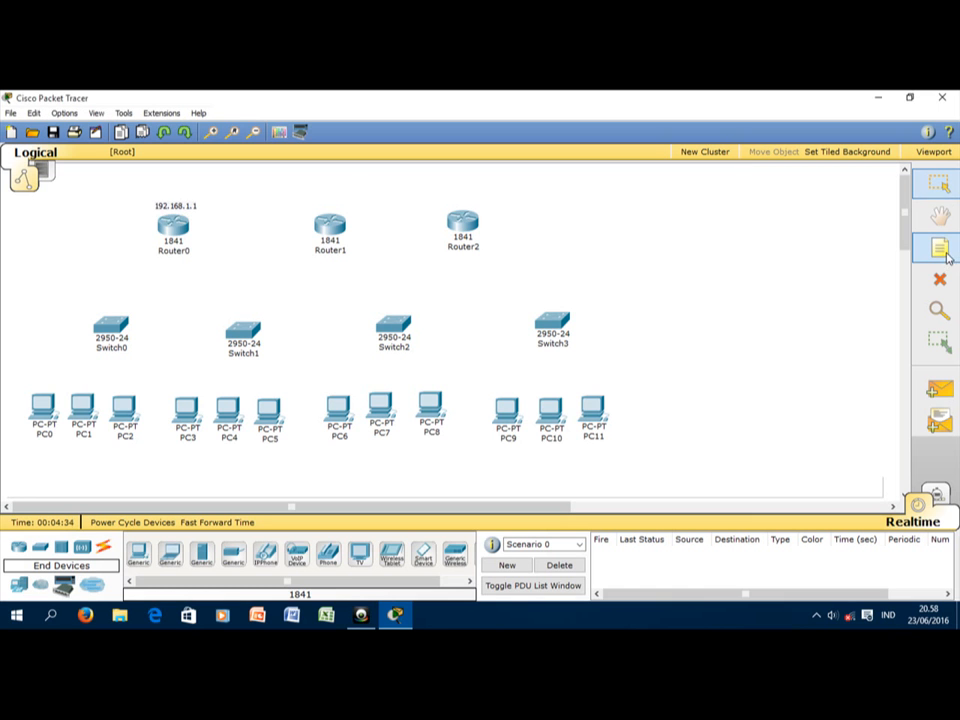
left_click(312, 204)
key("ctrl+v")
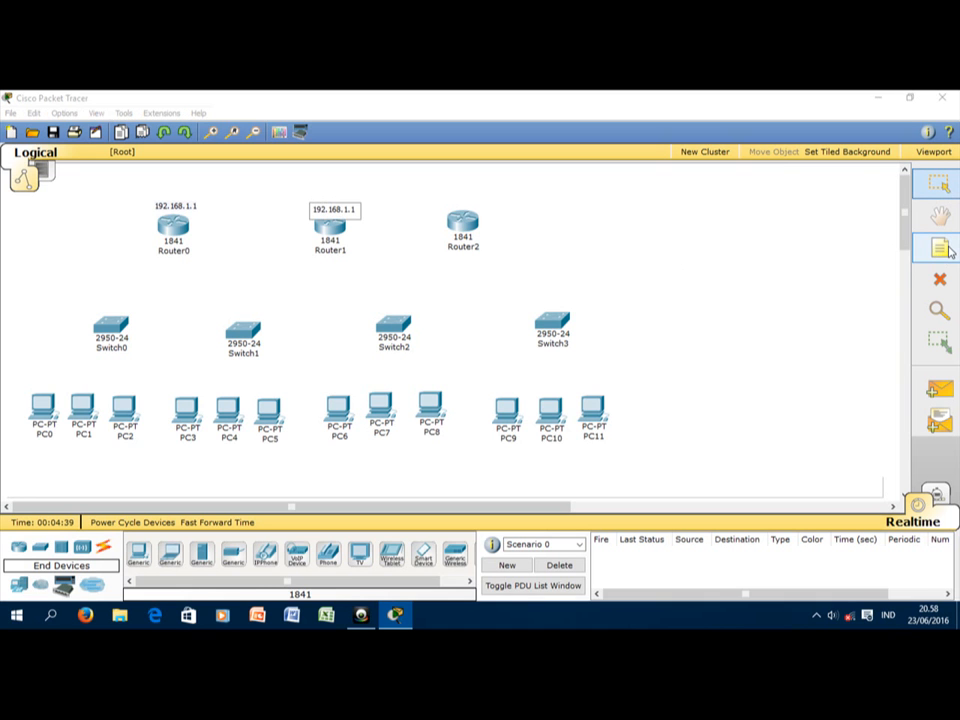
left_click(948, 253)
left_click(449, 204)
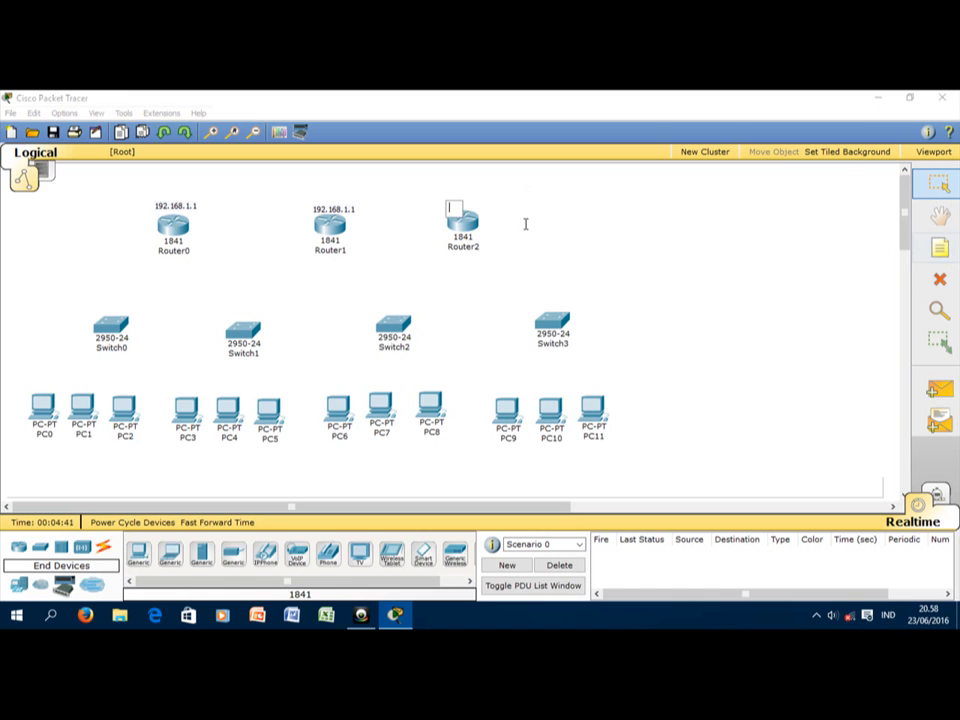
key("ctrl+v")
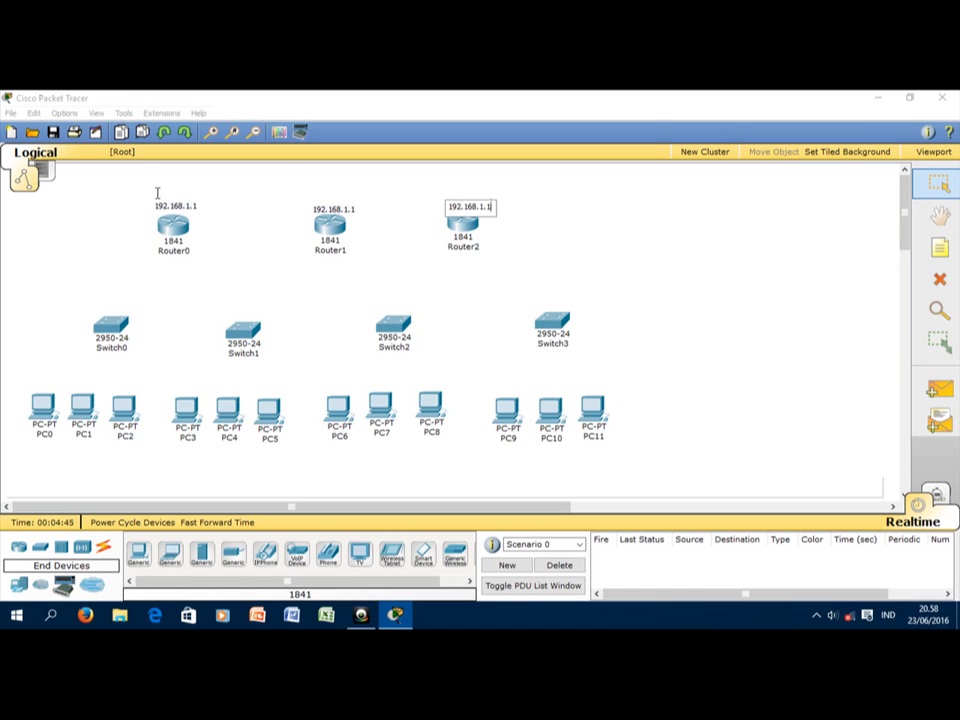
left_click(438, 181)
Step: Add a second 192.168.1.1 note above the existing one at each of the three routers
left_click(937, 252)
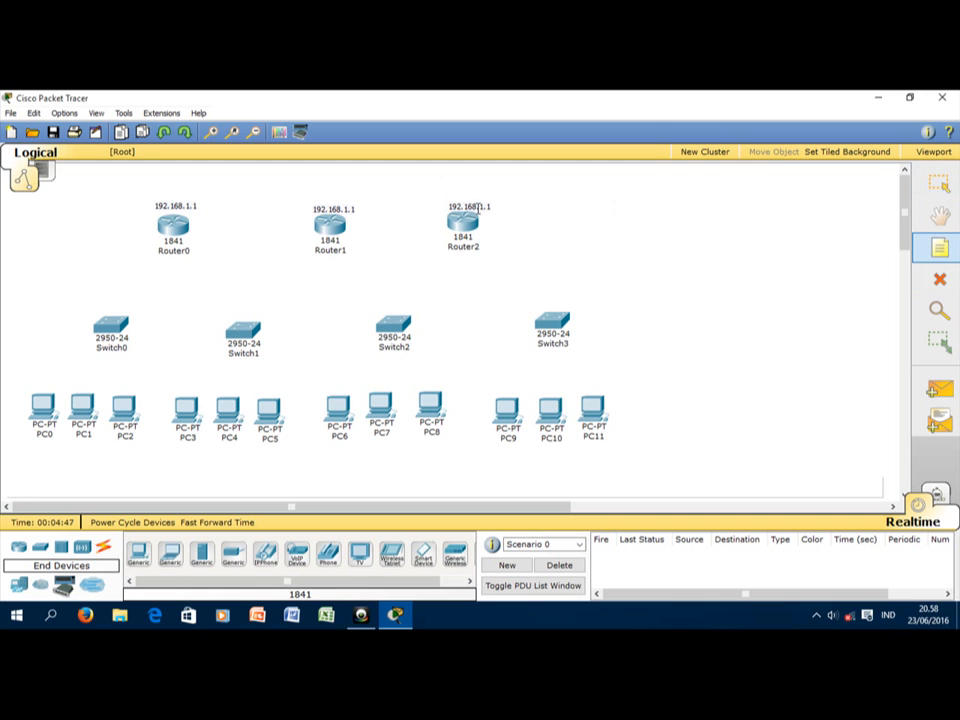
left_click(156, 192)
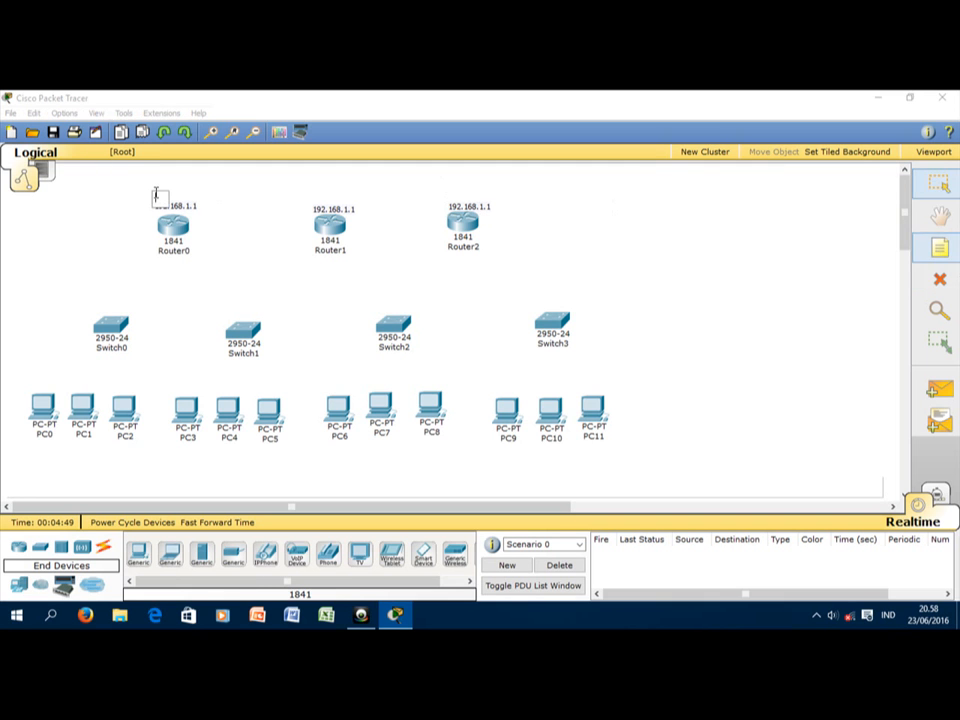
key("ctrl+v")
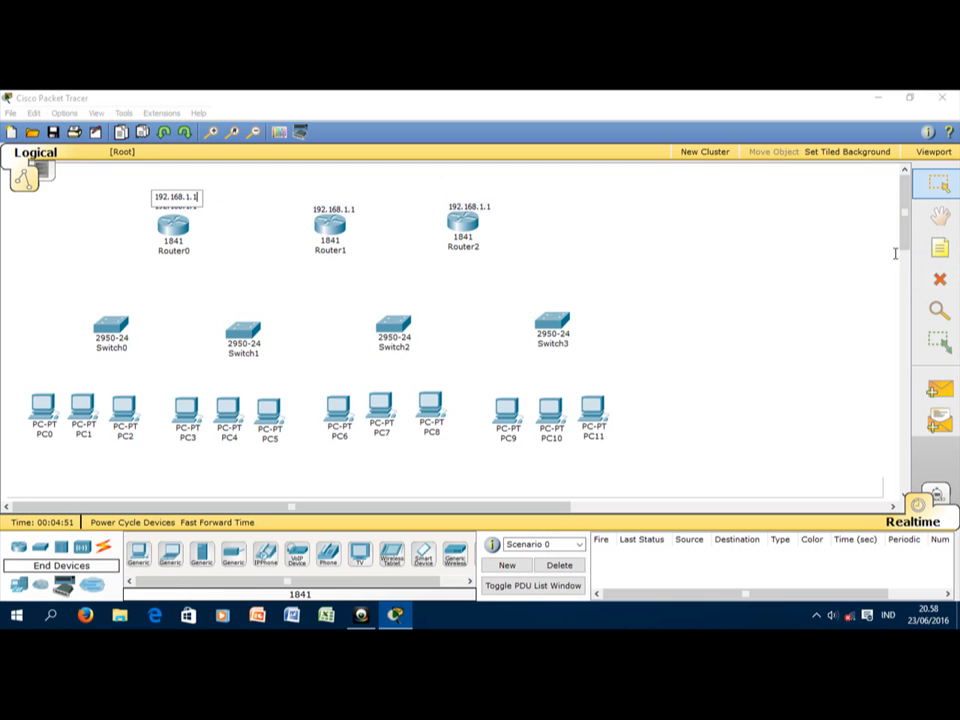
left_click(937, 249)
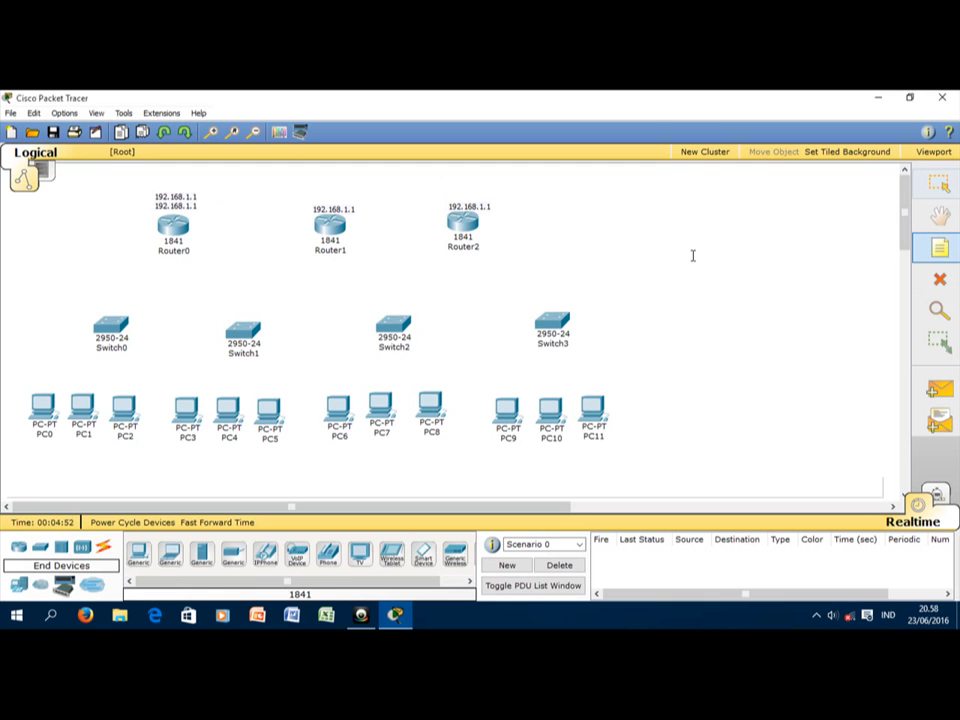
left_click(314, 198)
key("ctrl+v")
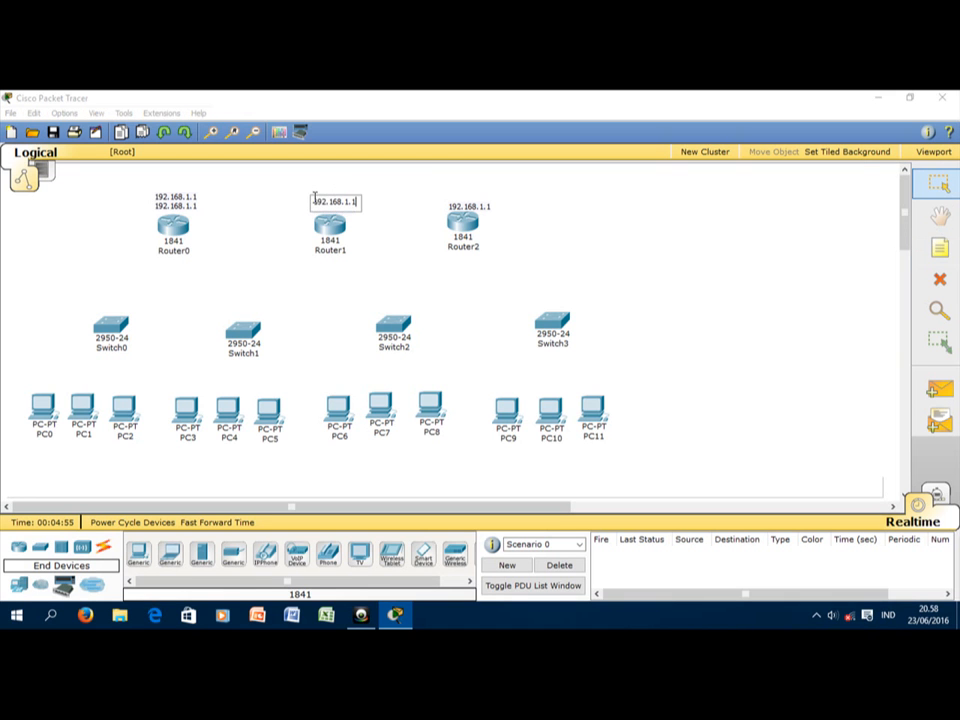
left_click(827, 247)
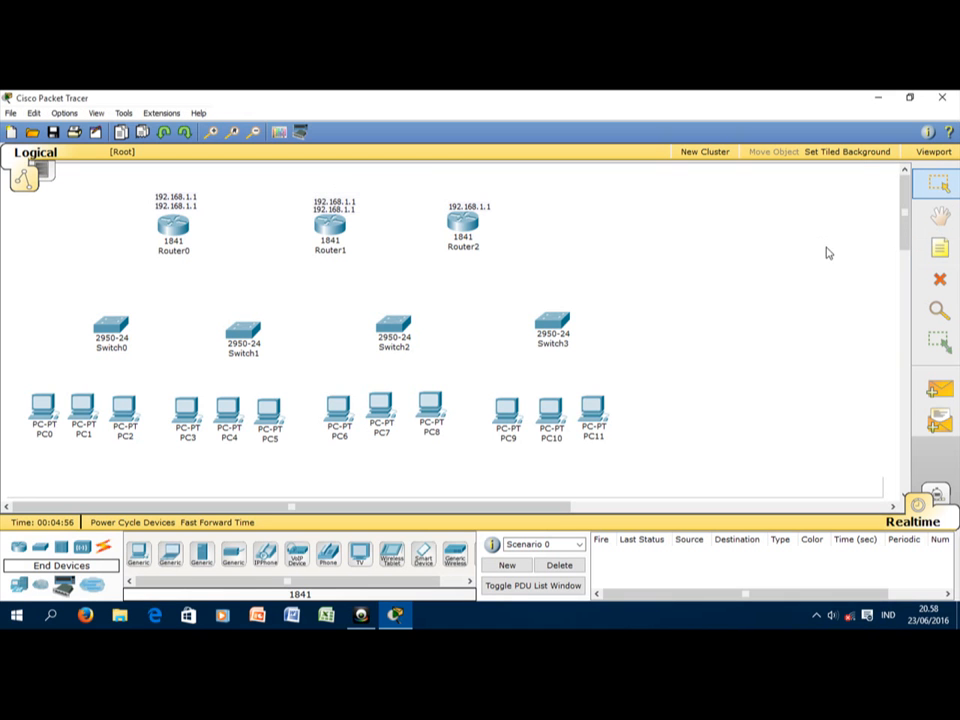
left_click(953, 255)
left_click(453, 195)
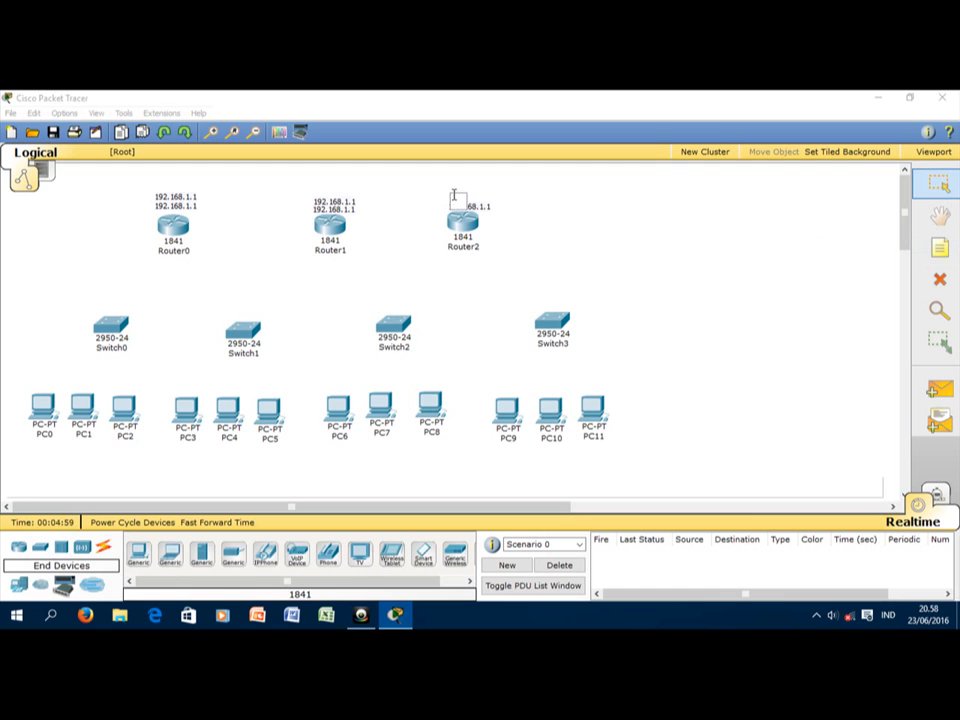
key("ctrl+v")
left_click(596, 251)
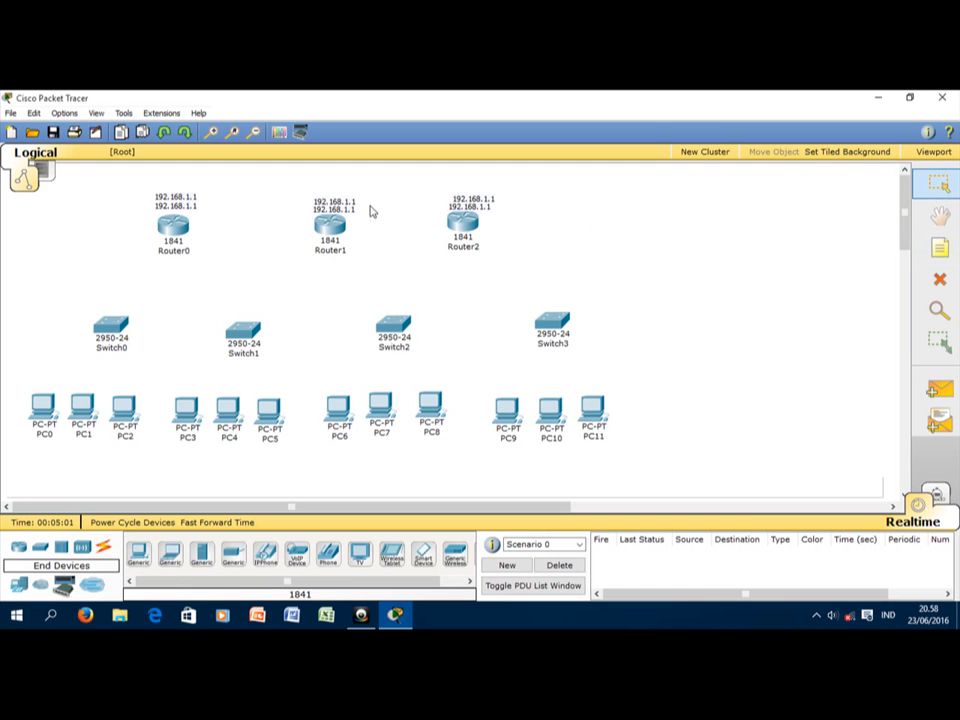
Step: Space the two stacked address notes apart above Router0, Router1 and Router2 so they do not overlap
left_click_drag(183, 196, 184, 193)
left_click_drag(331, 207, 331, 200)
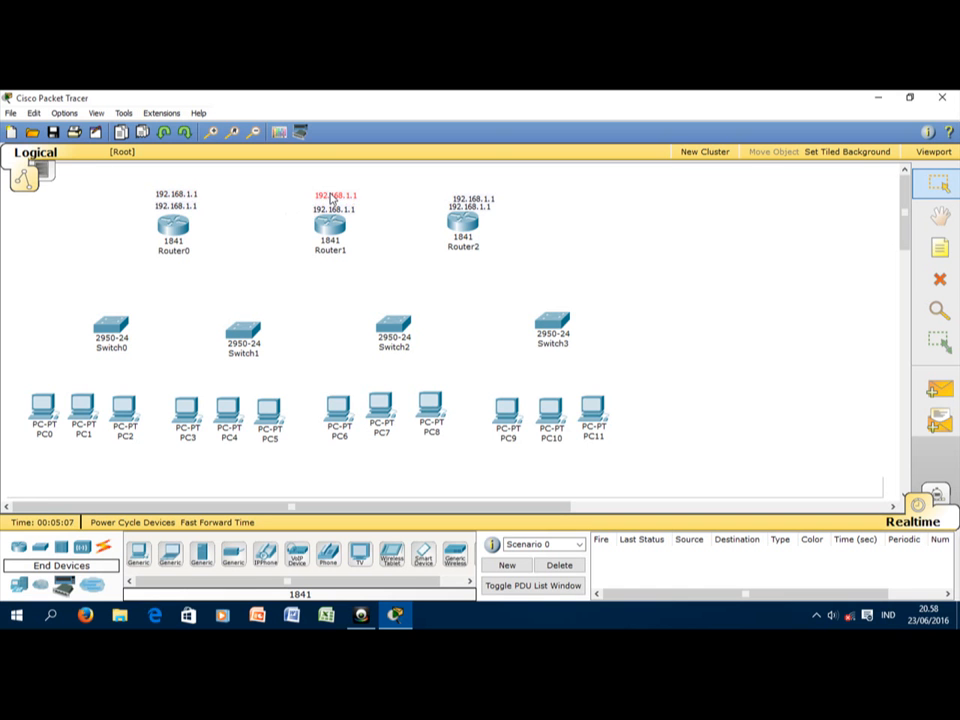
left_click(190, 224)
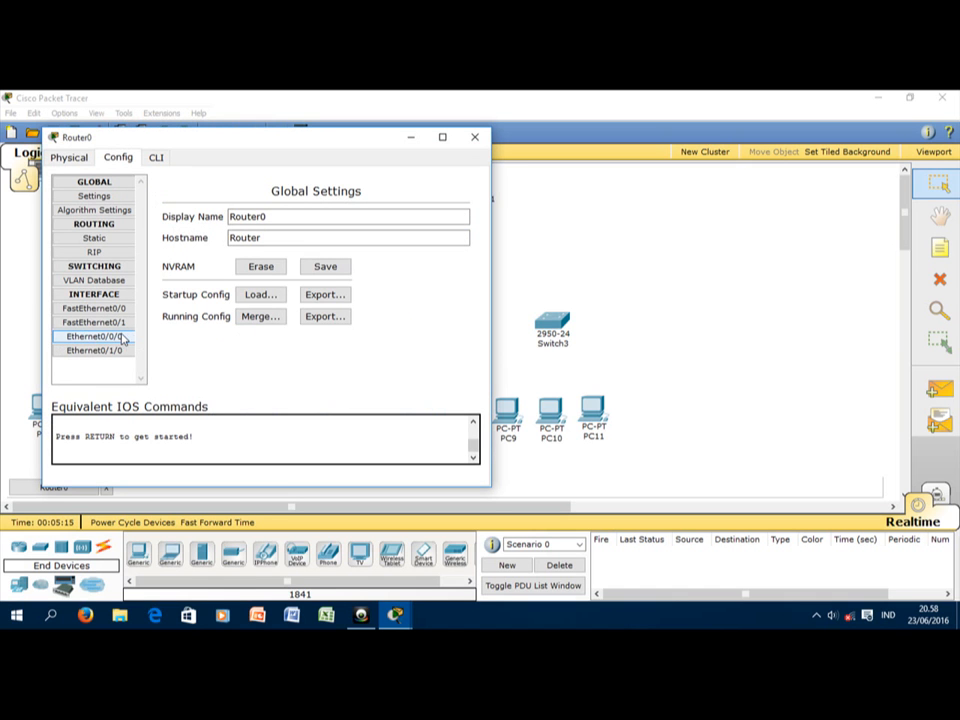
left_click(475, 137)
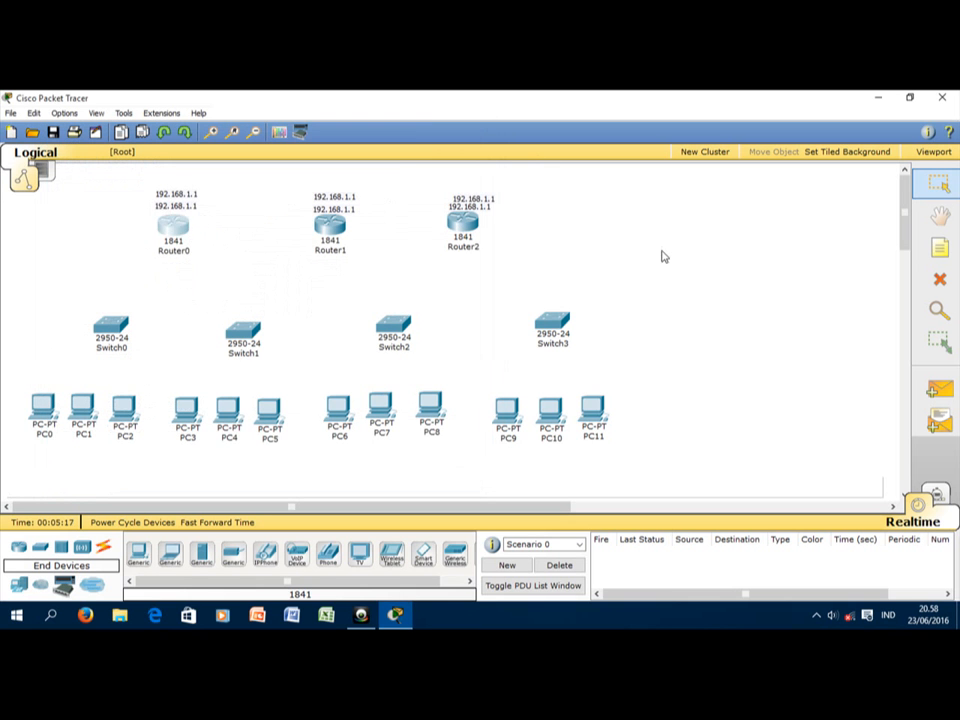
mouse_move(486, 200)
left_mouse_down()
mouse_move(481, 190)
mouse_move(481, 207)
left_mouse_up()
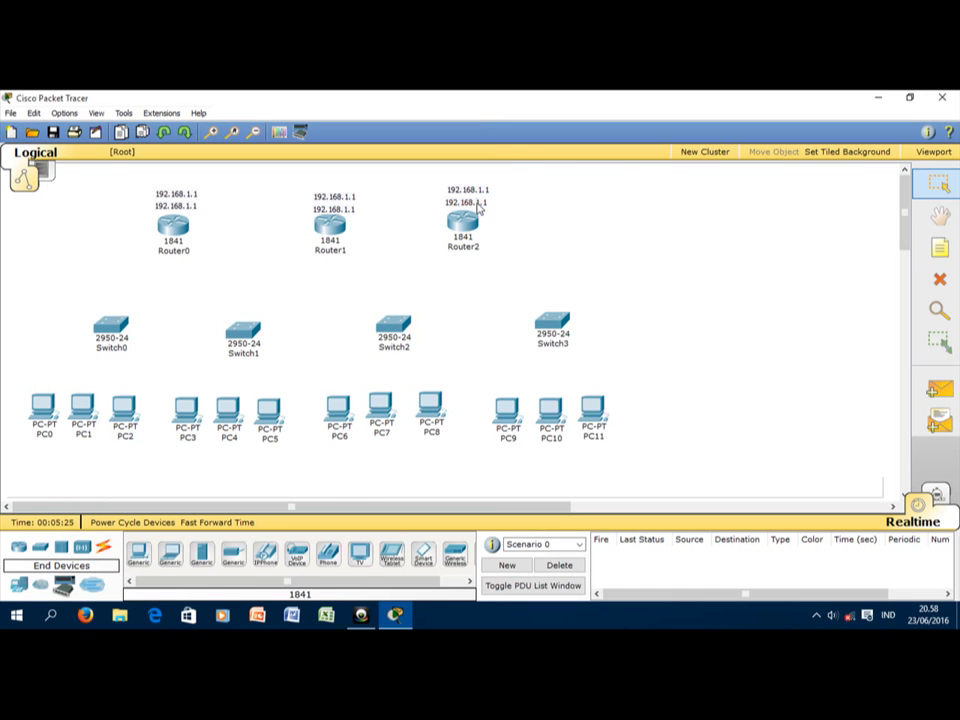
left_click(574, 247)
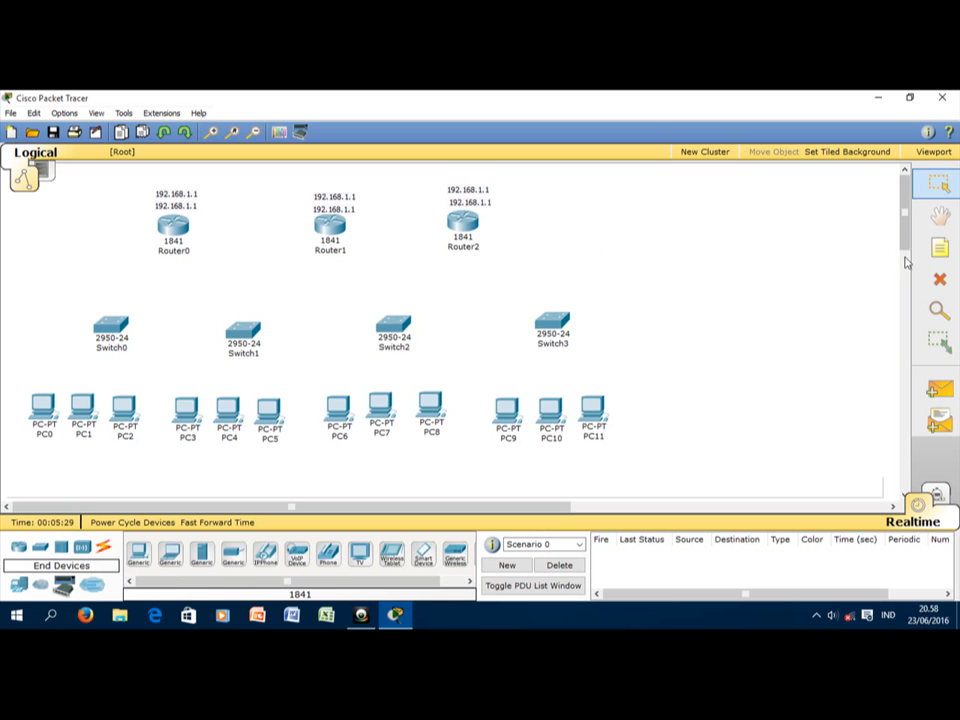
Step: Place a 192.168.1.1 note beside Switch0 and another beside Switch1
key("n")
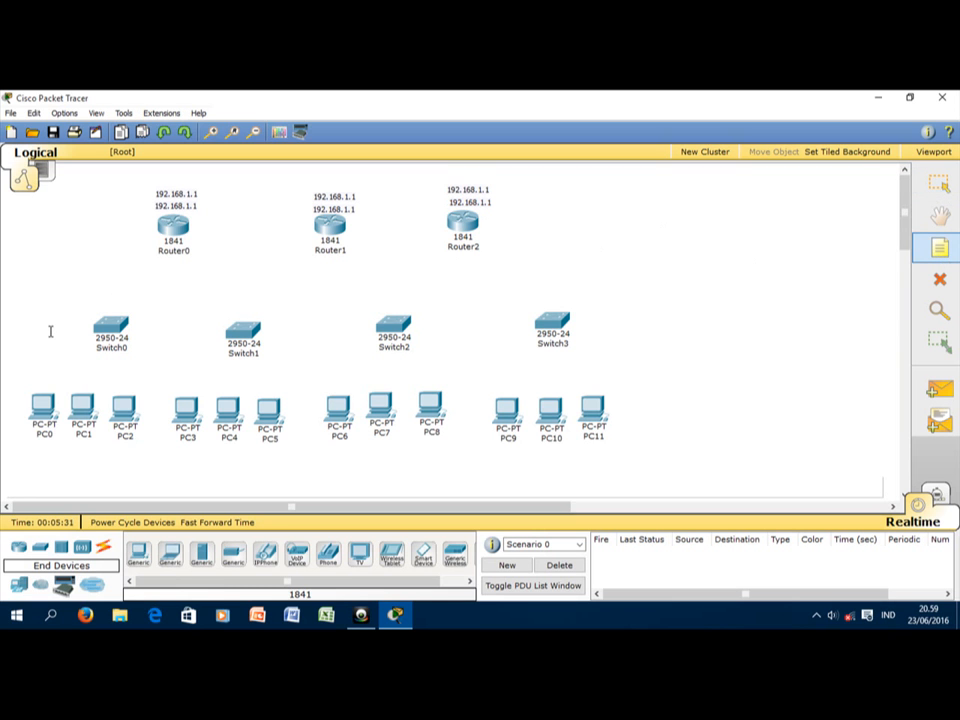
left_click(38, 329)
key("ctrl+v")
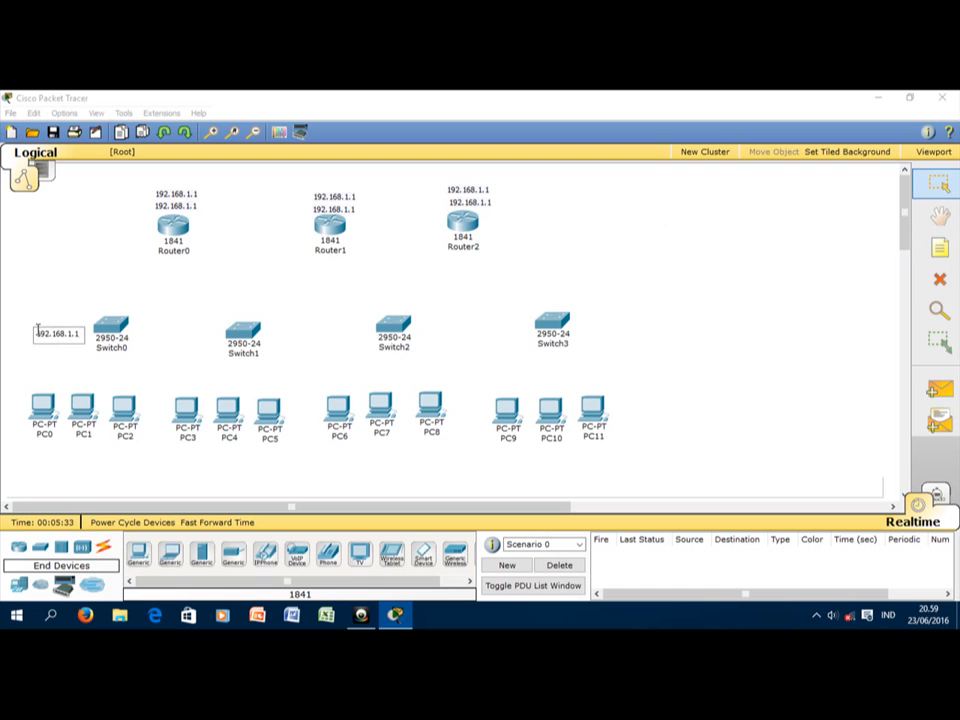
left_click(865, 294)
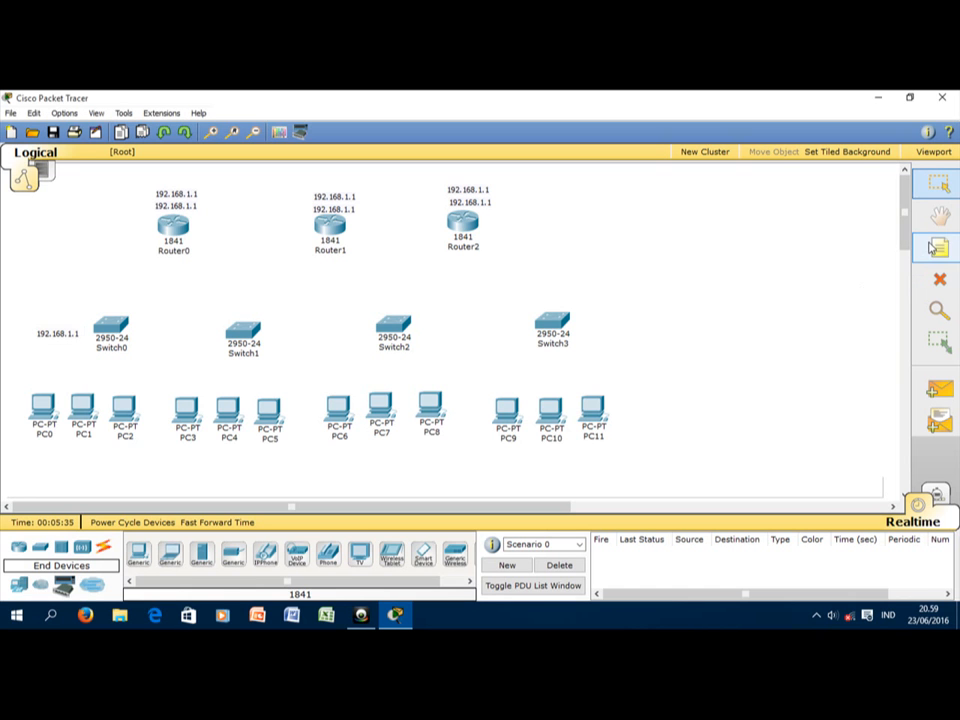
key("n")
left_click(170, 337)
type("192.168.1.1")
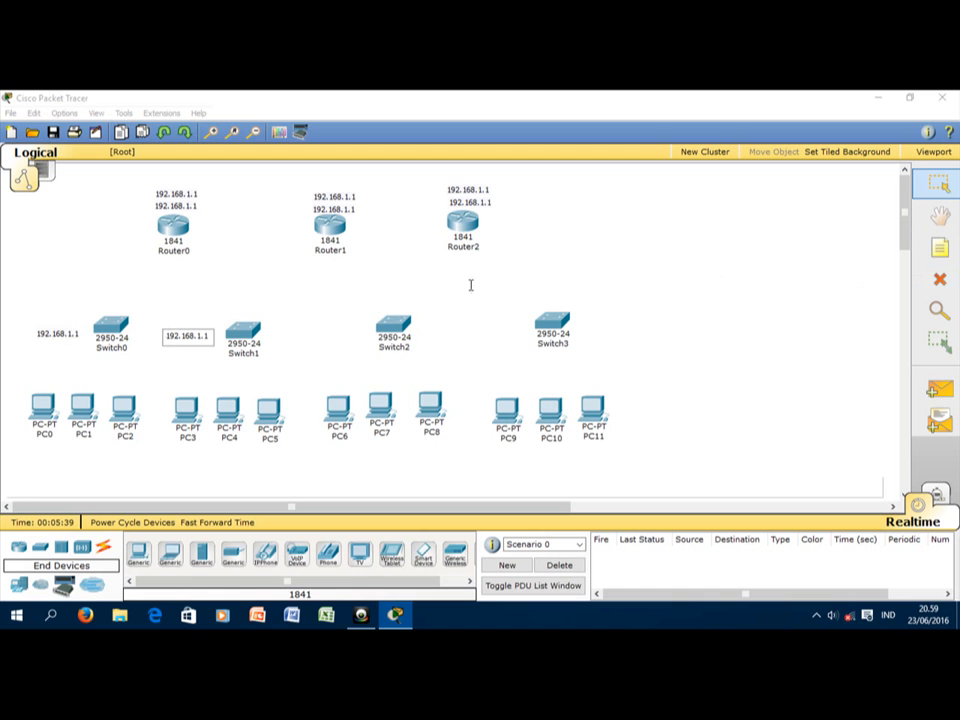
left_click(812, 251)
Step: Place a 192.168.1.1 note beside Switch2 and another beside Switch3
key("n")
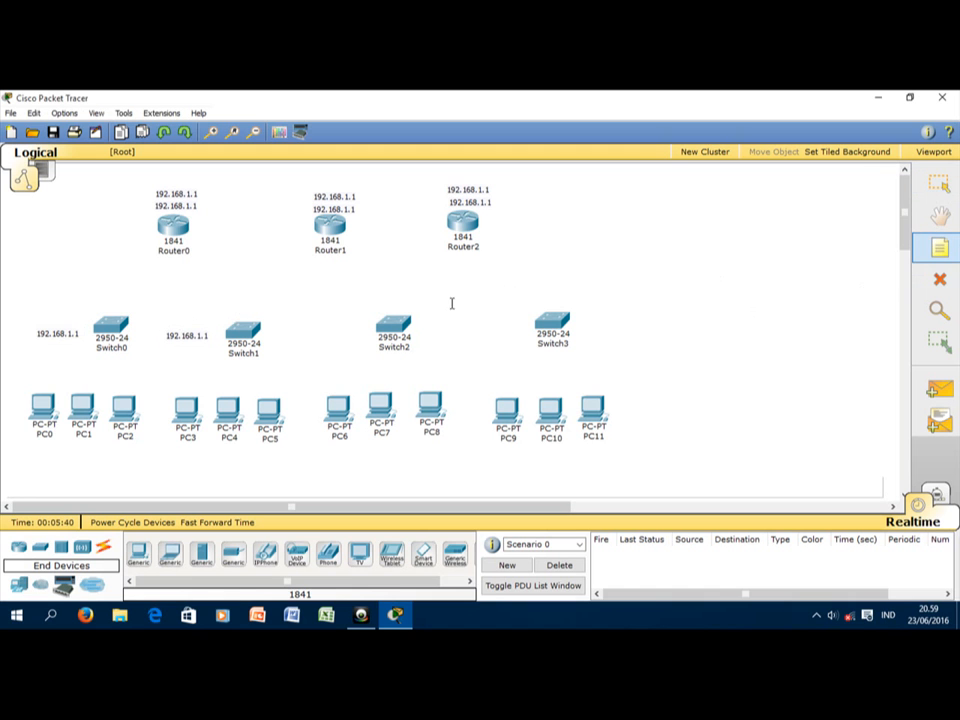
left_click(338, 331)
type("192.168.1.1")
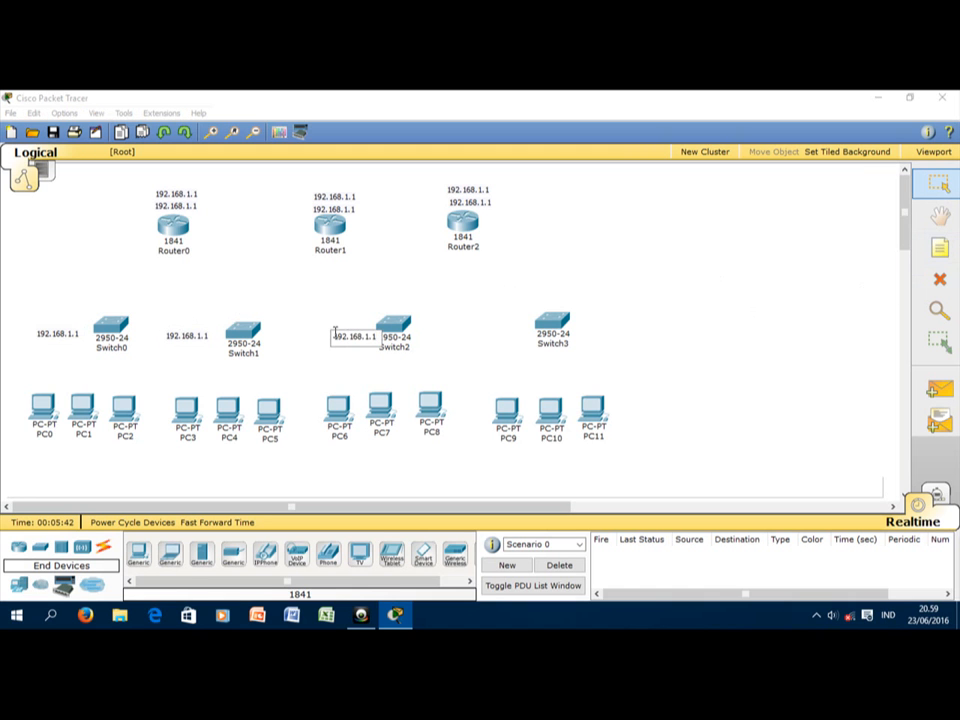
left_click(898, 349)
key("n")
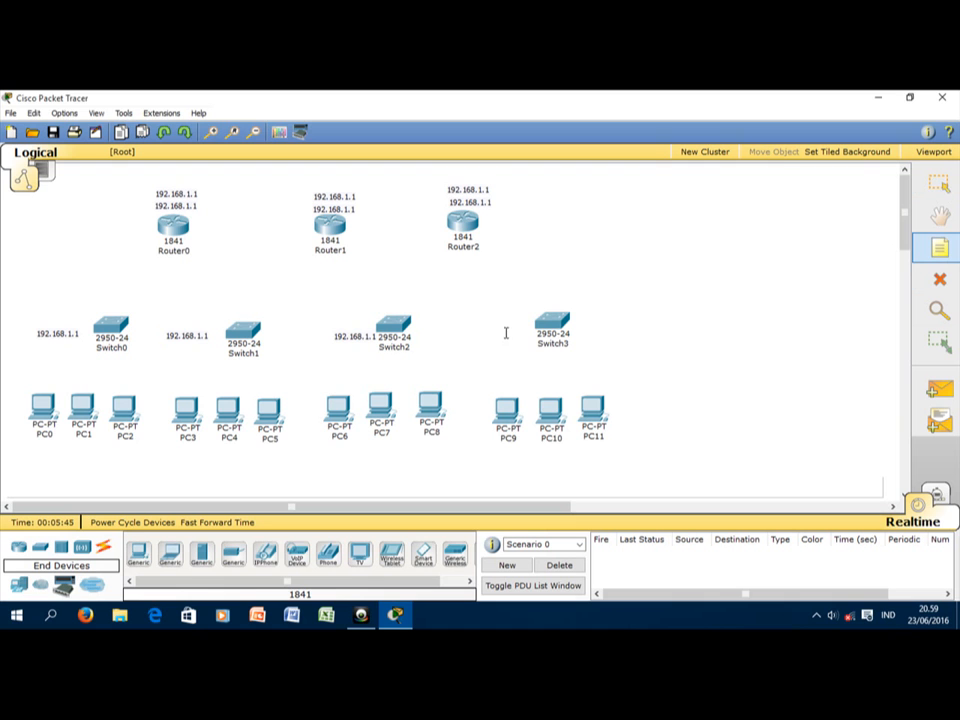
left_click(493, 322)
type("192.168.1.1")
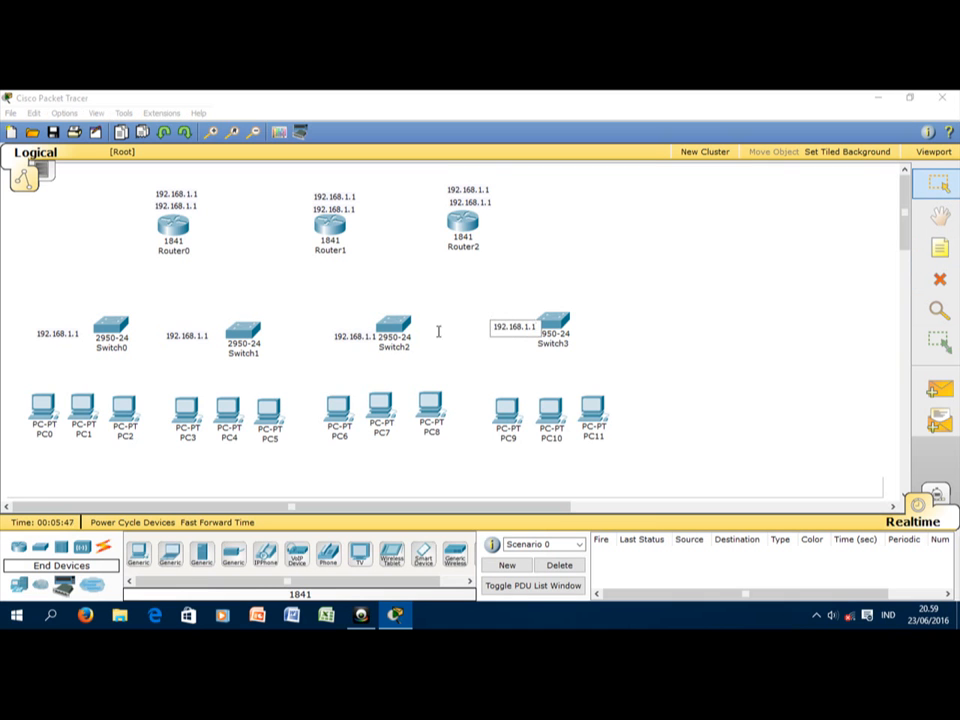
left_click(456, 367)
Step: Reposition the address notes beside the four switches so each sits close to its switch without overlapping it
left_click(516, 326)
left_click_drag(516, 331, 509, 330)
left_click(347, 341)
left_click_drag(347, 341, 339, 335)
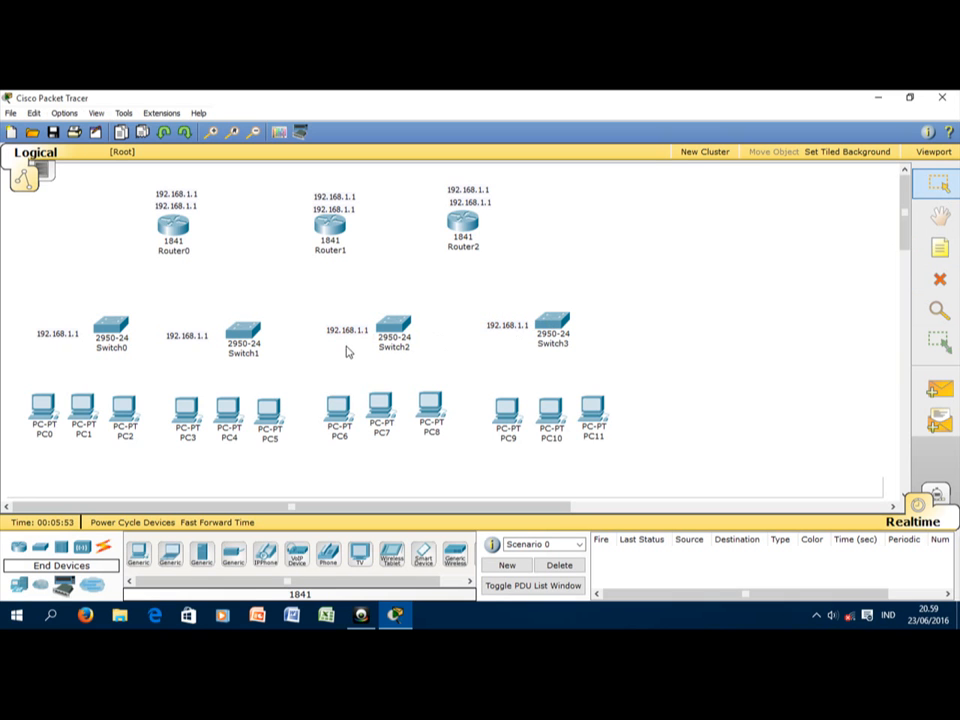
left_click_drag(197, 339, 210, 337)
left_click(67, 335)
left_click_drag(67, 335, 71, 333)
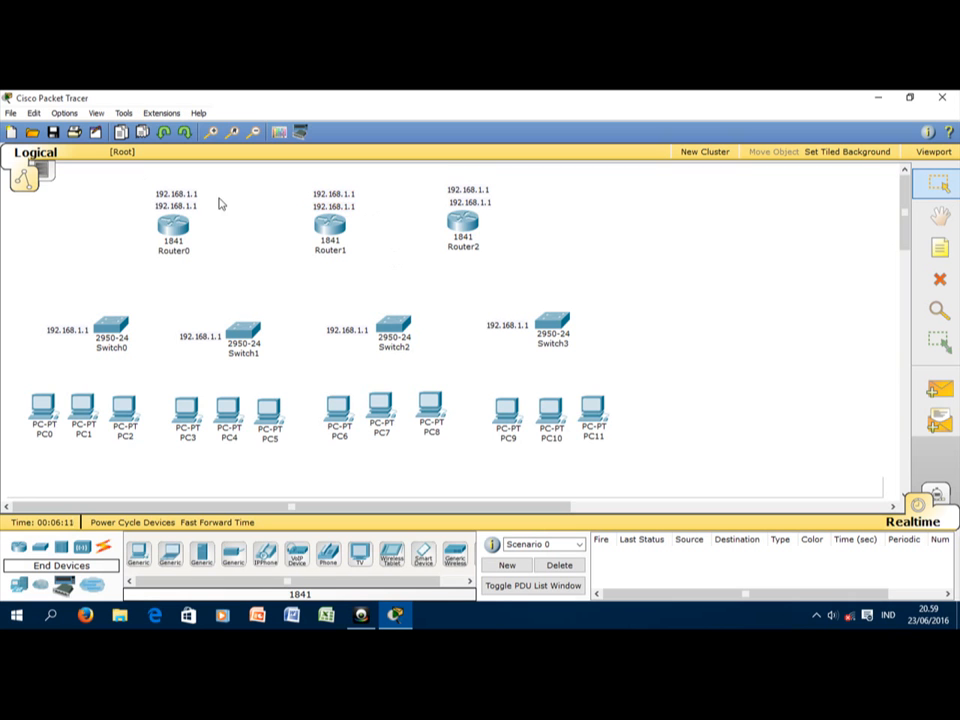
Step: Change the lower address note above Router1 to 192.168.1.2 and the one above Router2 to 192.168.1.3
double_click(338, 208)
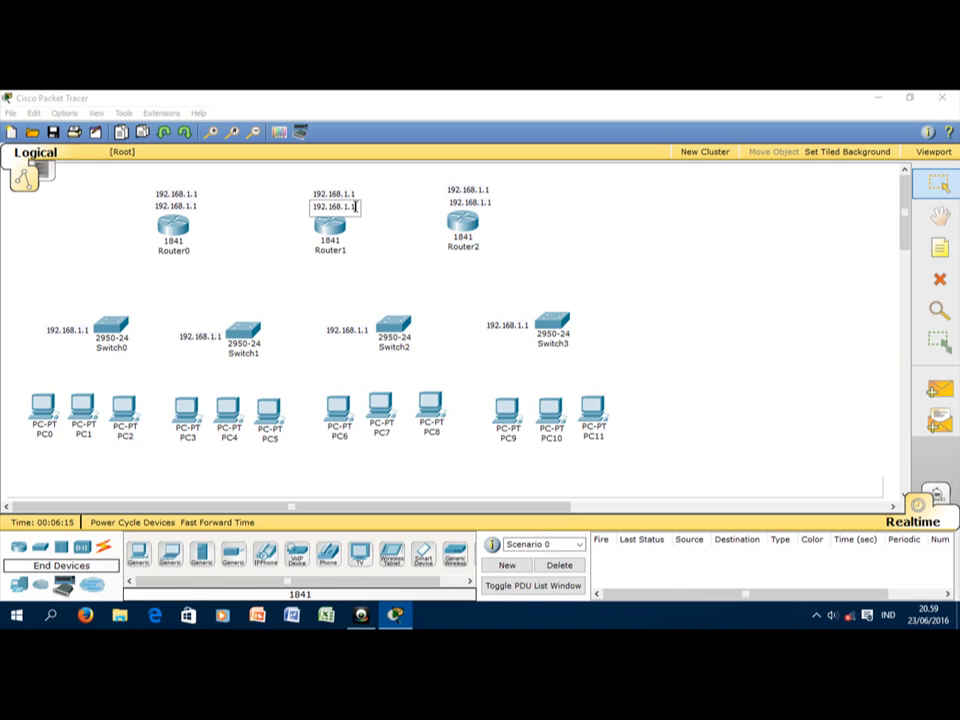
key("BackSpace")
type("2")
double_click(470, 203)
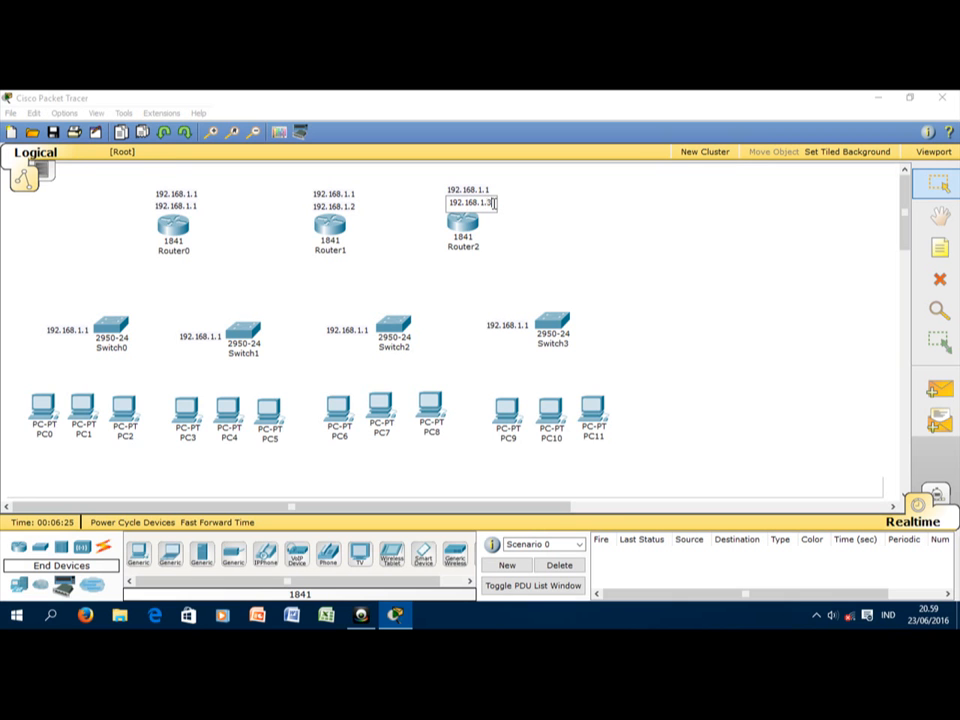
left_click(545, 221)
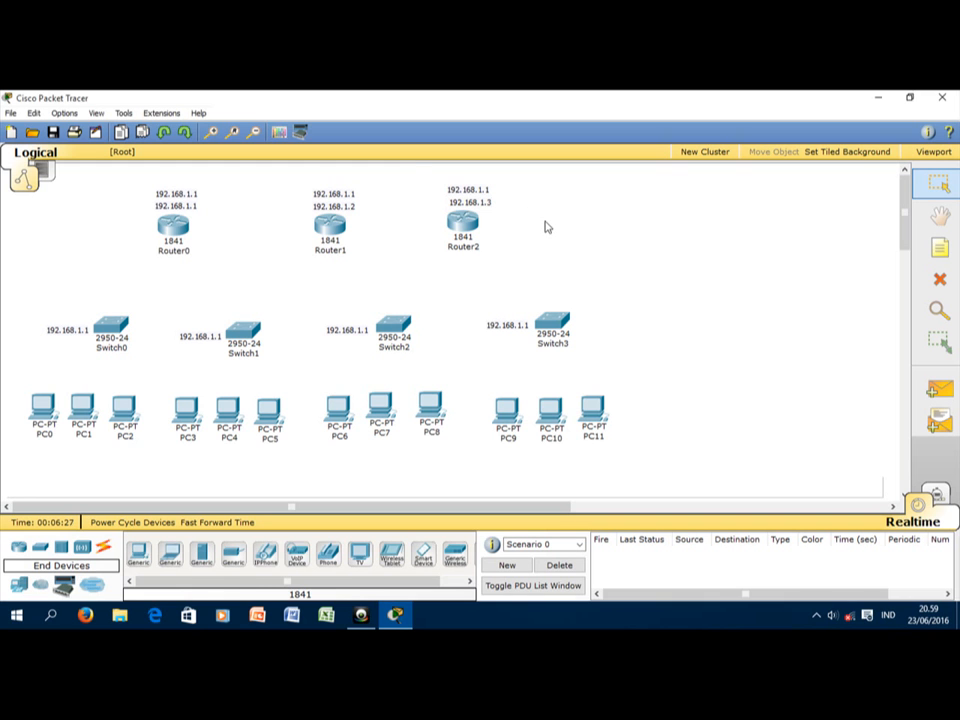
Step: Change the upper address note above Router0 to 192.168.2.3
double_click(476, 190)
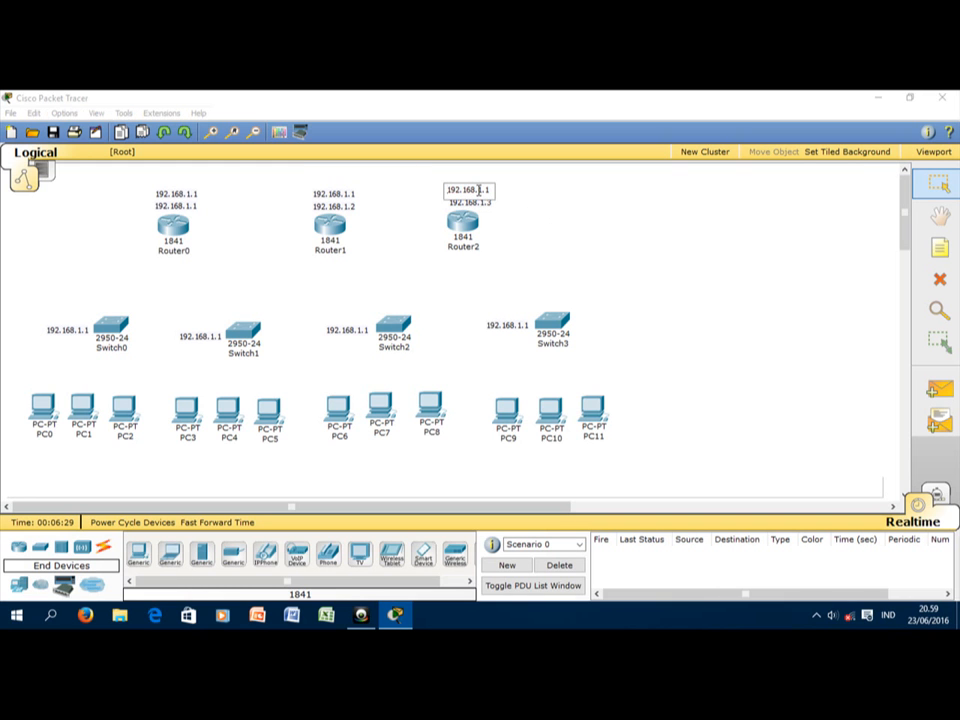
double_click(180, 194)
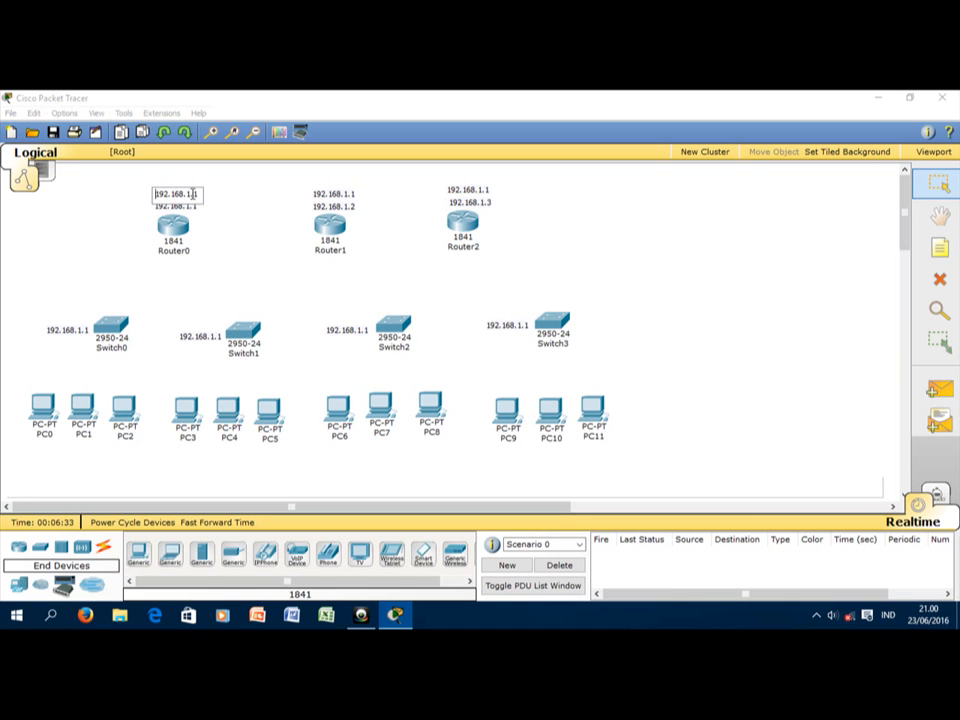
key("BackSpace")
type("2")
key("BackSpace")
type("3")
Step: Change the upper address note above Router1 to 192.168.2.2 and the one above Router2 to 192.168.2.1
left_click(340, 194)
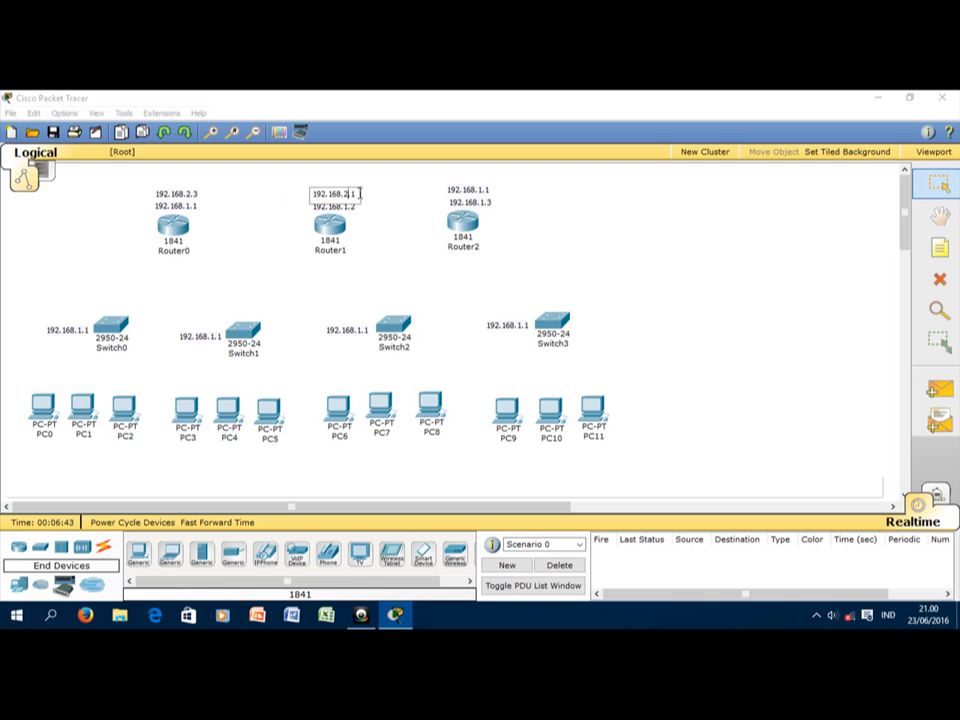
type("2")
left_click_drag(583, 215, 463, 184)
left_click(569, 224)
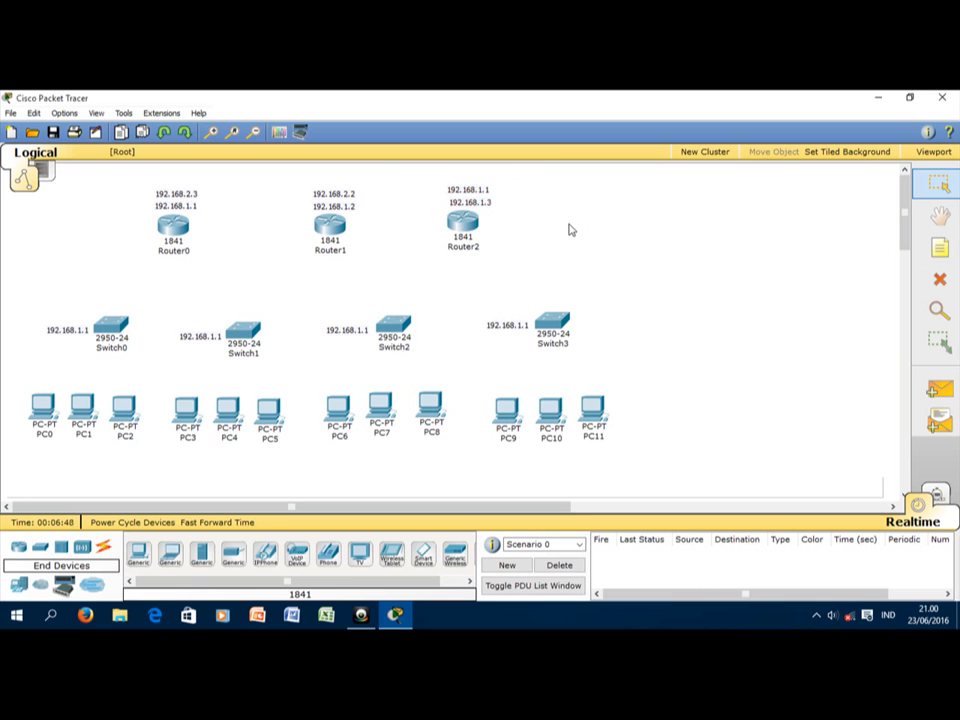
left_click(490, 189)
left_click(492, 189)
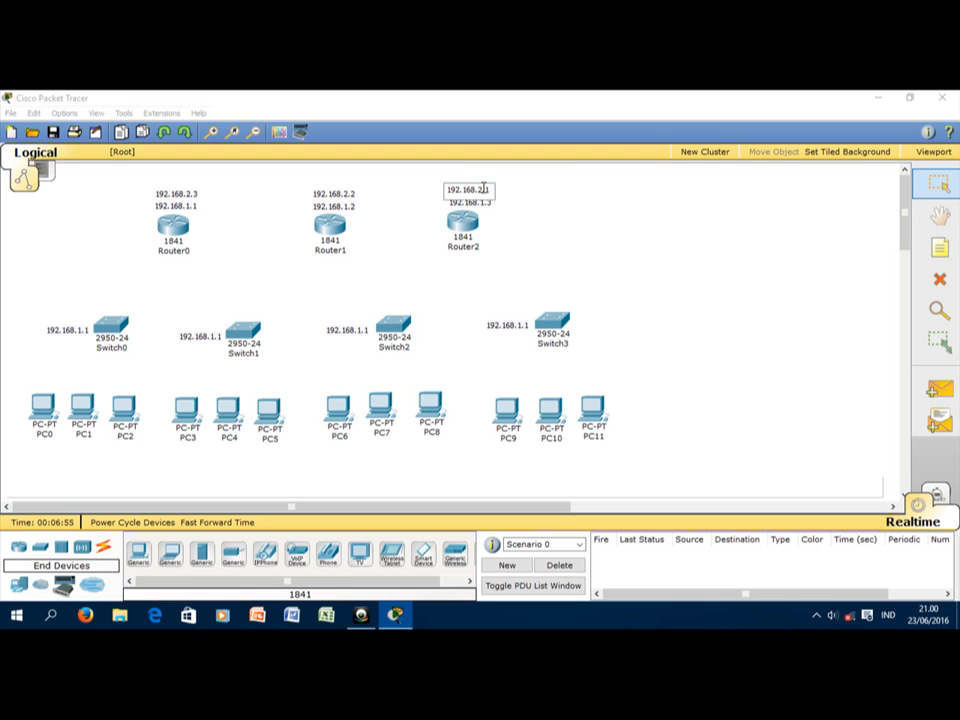
left_click(564, 227)
left_click(566, 228)
Step: Change the address note beside Switch0 to 192.168.7.26
left_click(66, 331)
left_click(68, 331)
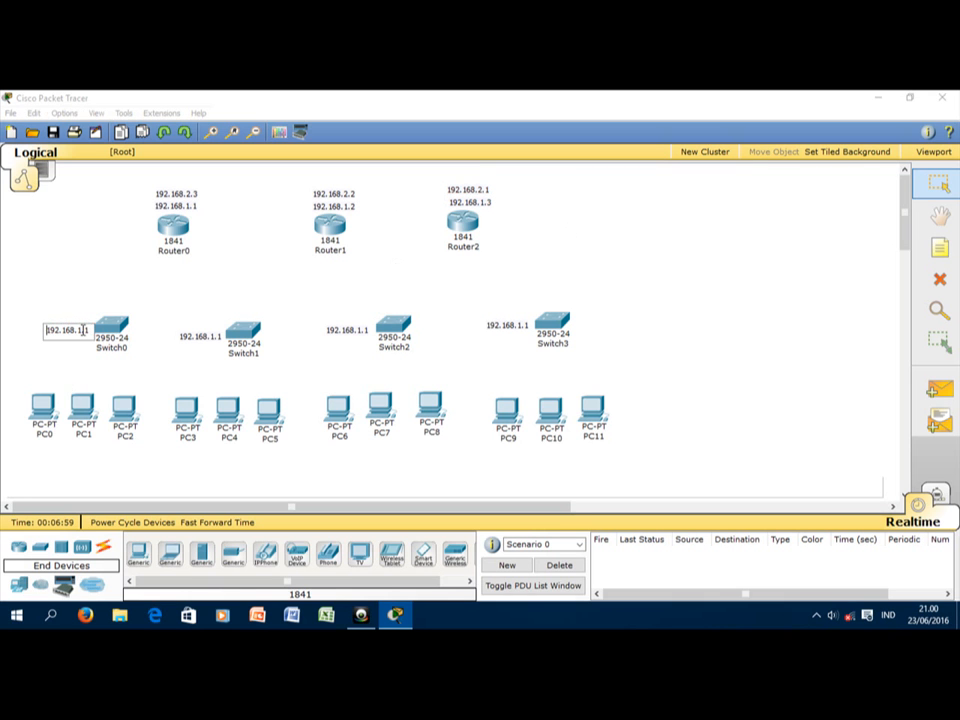
key("BackSpace")
key("BackSpace")
key("BackSpace")
type("7.")
type("1")
key("BackSpace")
type("2")
Step: Change the address note beside Switch1 to 192.168.11.27 and shift it clear of the switch
left_click(215, 337)
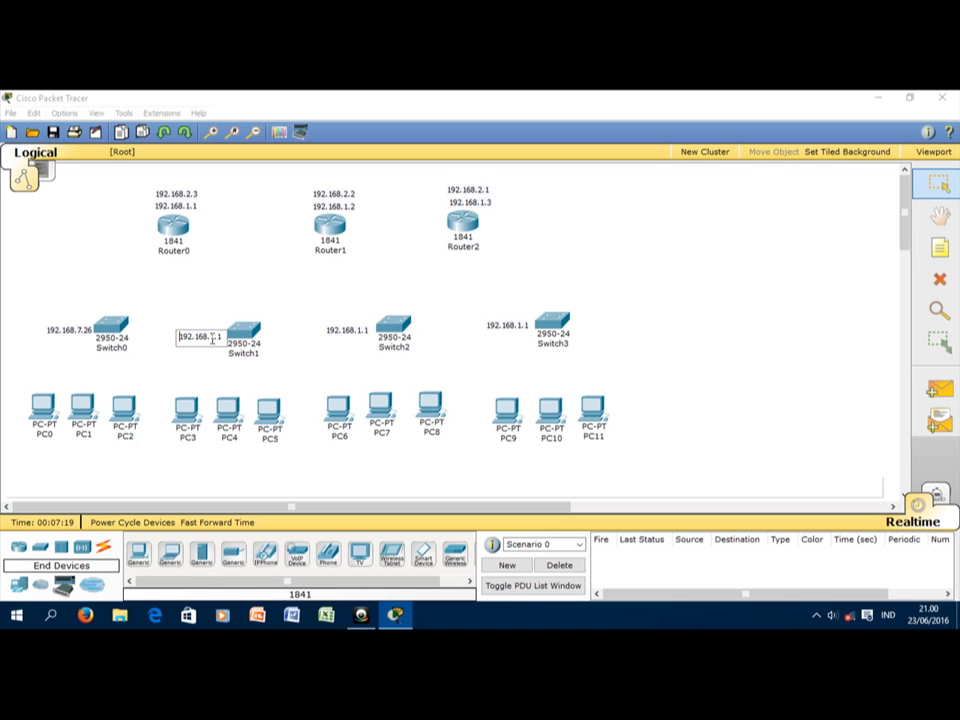
type("1")
key("BackSpace")
type("27")
left_click(212, 313)
left_click_drag(213, 332, 204, 329)
left_click(210, 318)
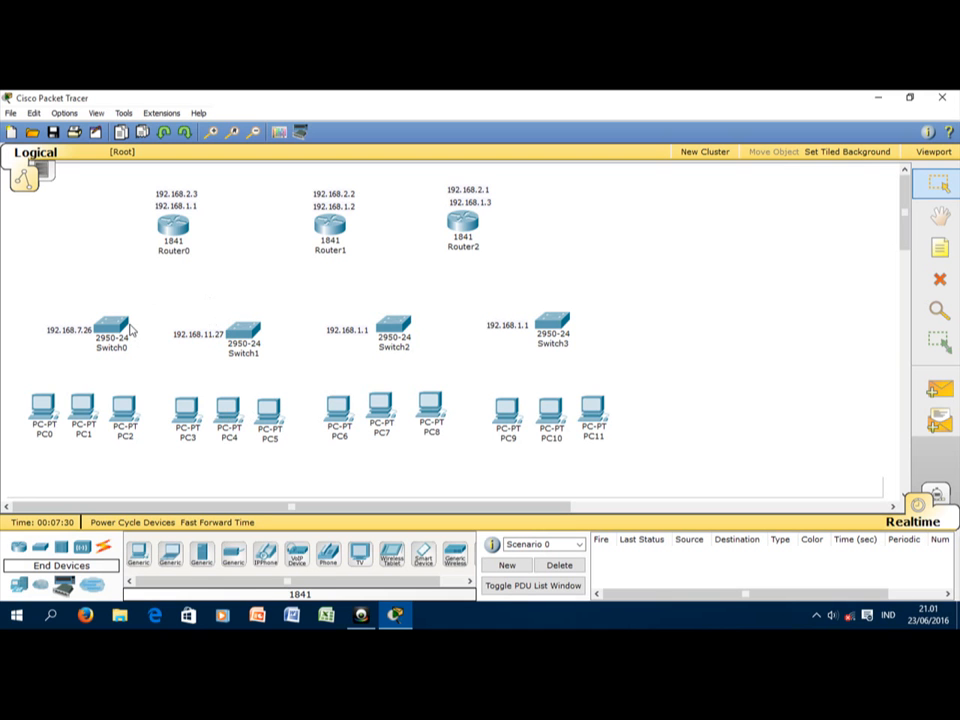
Step: Replace the address in the note beside Switch2 with 10.0.0.10
double_click(350, 330)
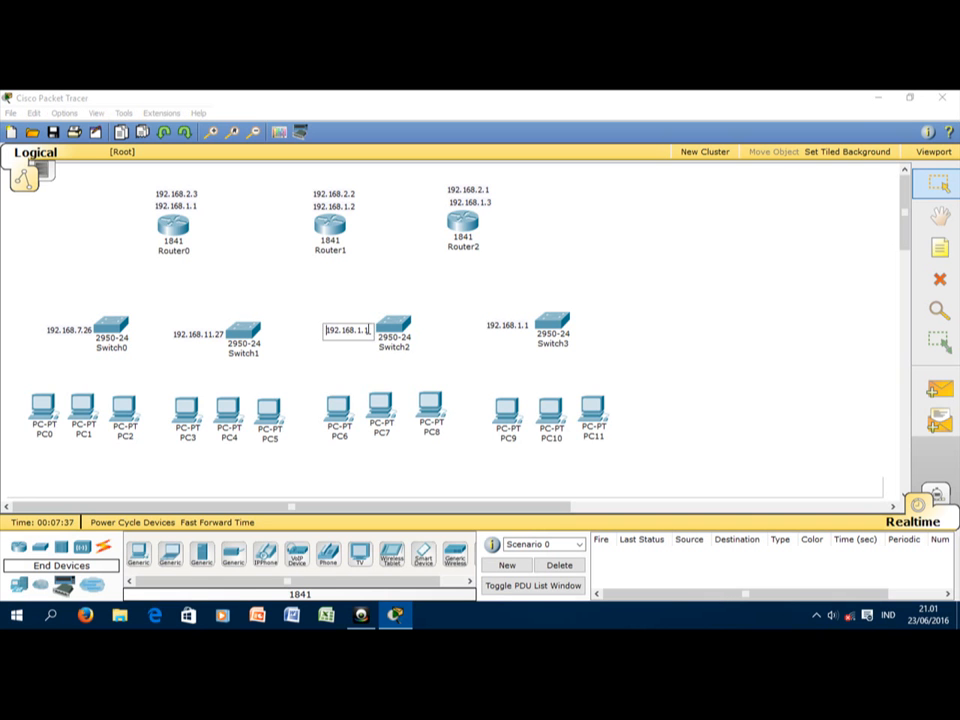
left_click_drag(368, 331, 313, 338)
type("10.0.0")
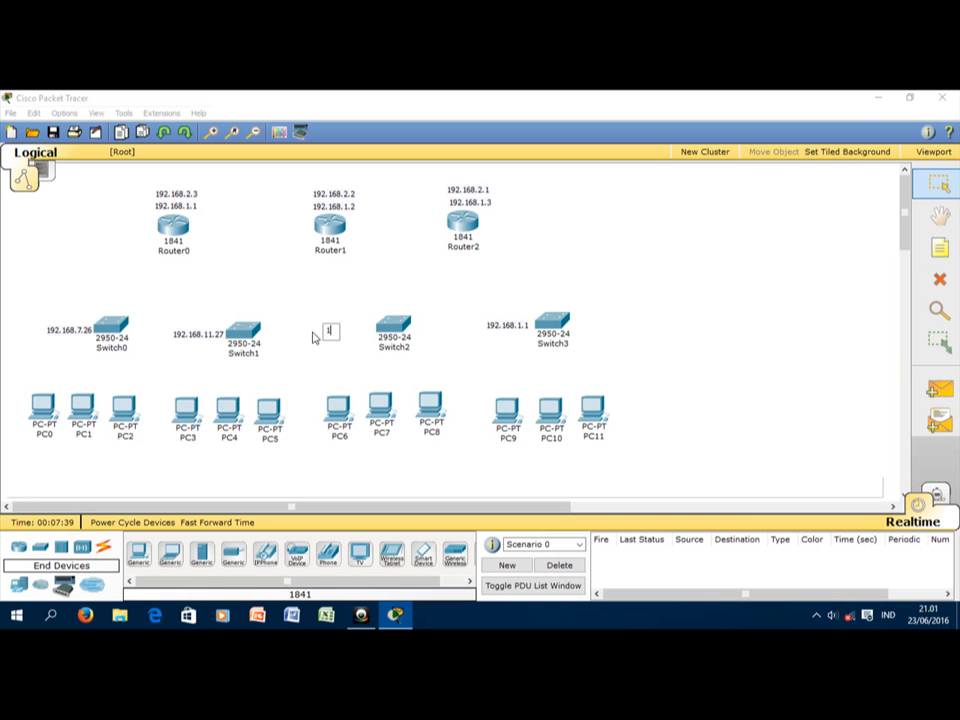
type(".10")
left_click(364, 313)
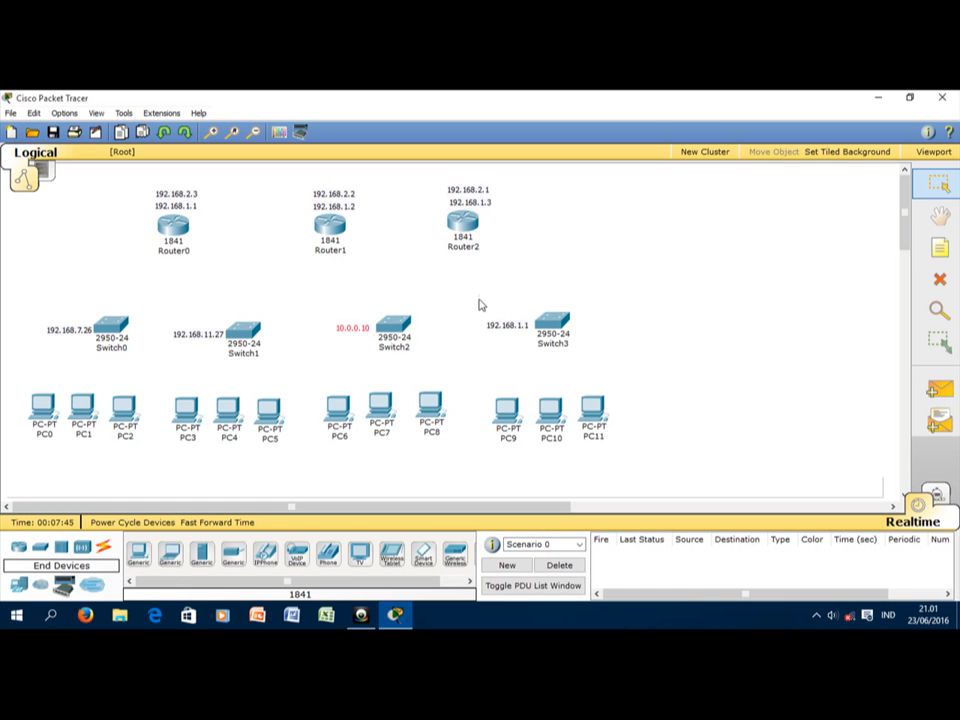
Step: Copy the address in the note beside Switch3 and replace it with 150.70.45.18
left_click(521, 325)
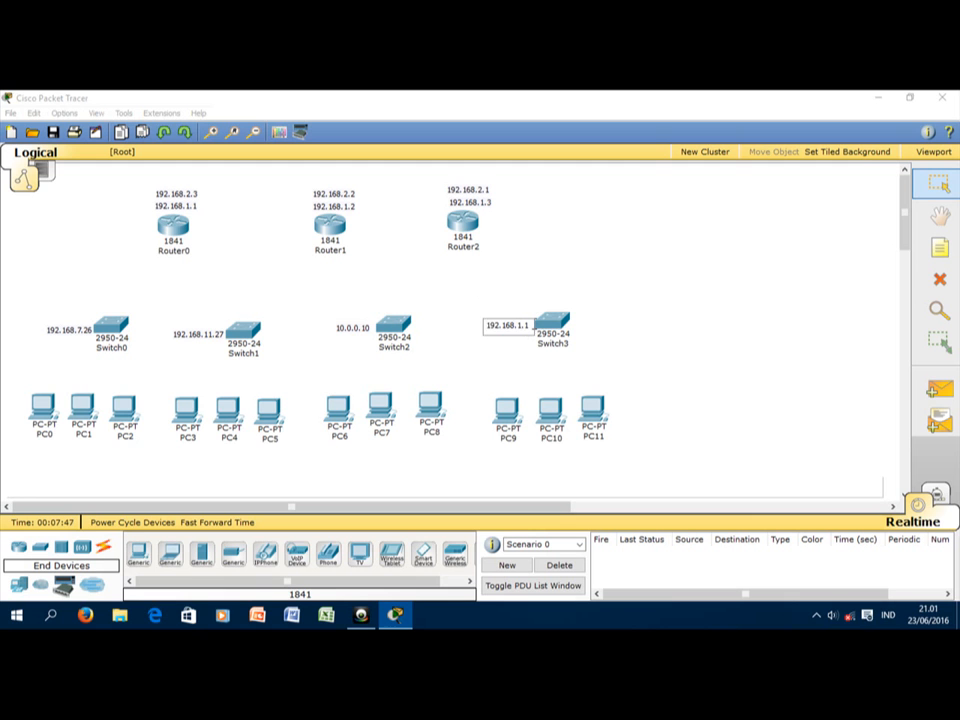
left_click_drag(532, 325, 484, 330)
key("ctrl+c")
type("150.70.45.18")
left_click(575, 347)
left_click_drag(665, 362, 505, 323)
left_click(591, 286)
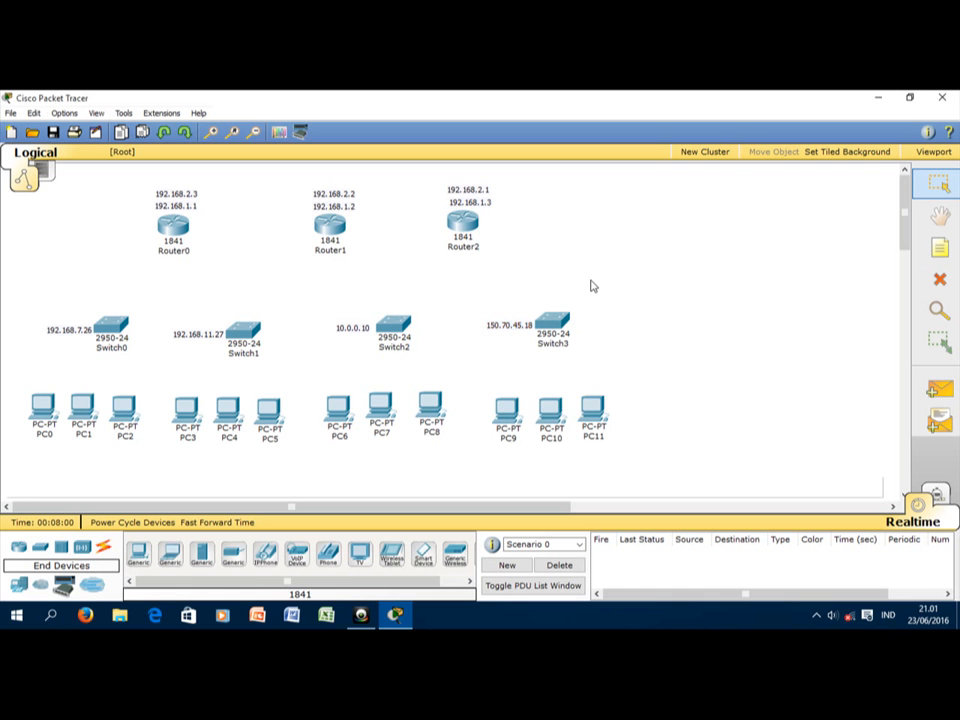
left_click(519, 333)
left_click(396, 185)
Step: Enable FastEthernet0/0 on Router0 with IP address 192.168.1.1 and subnet mask 255.255.255.0
left_click(176, 230)
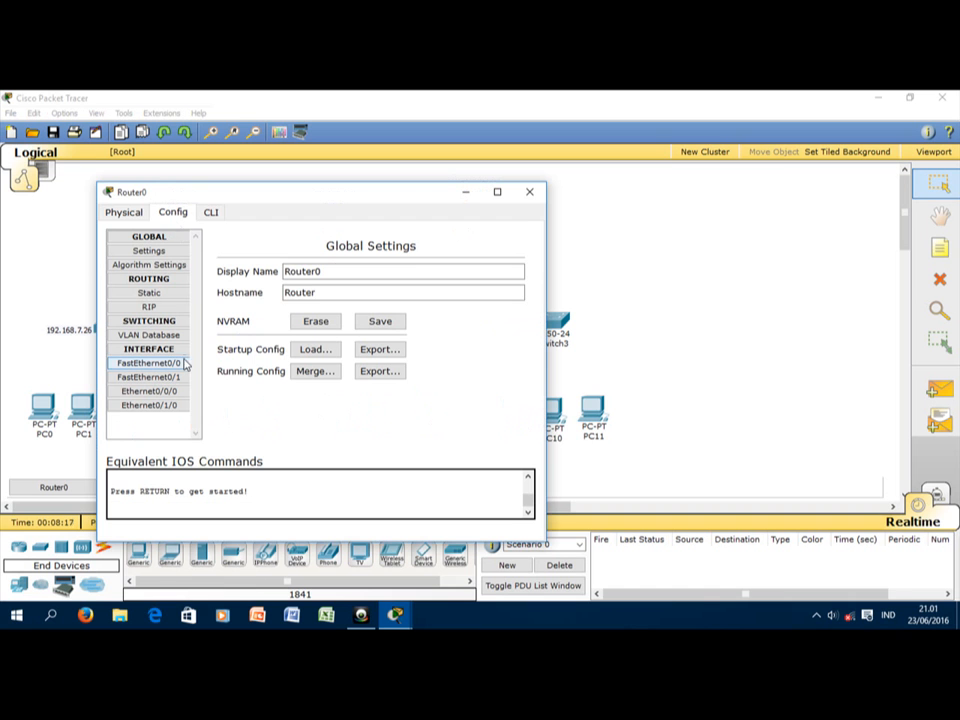
left_click_drag(310, 195, 491, 187)
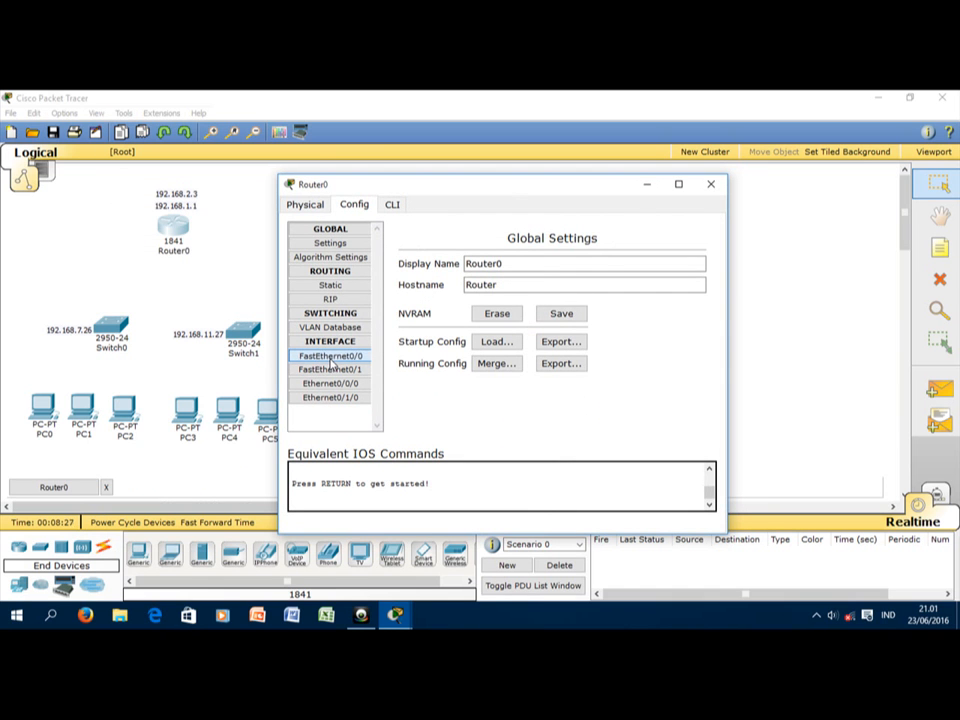
left_click(330, 357)
left_click(658, 371)
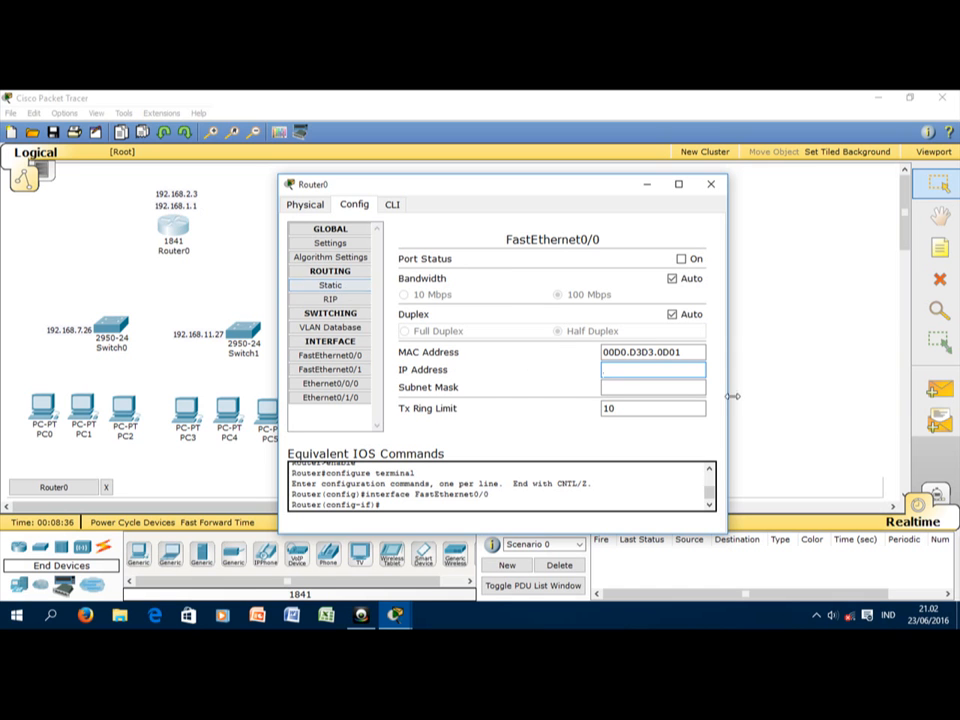
left_click(681, 260)
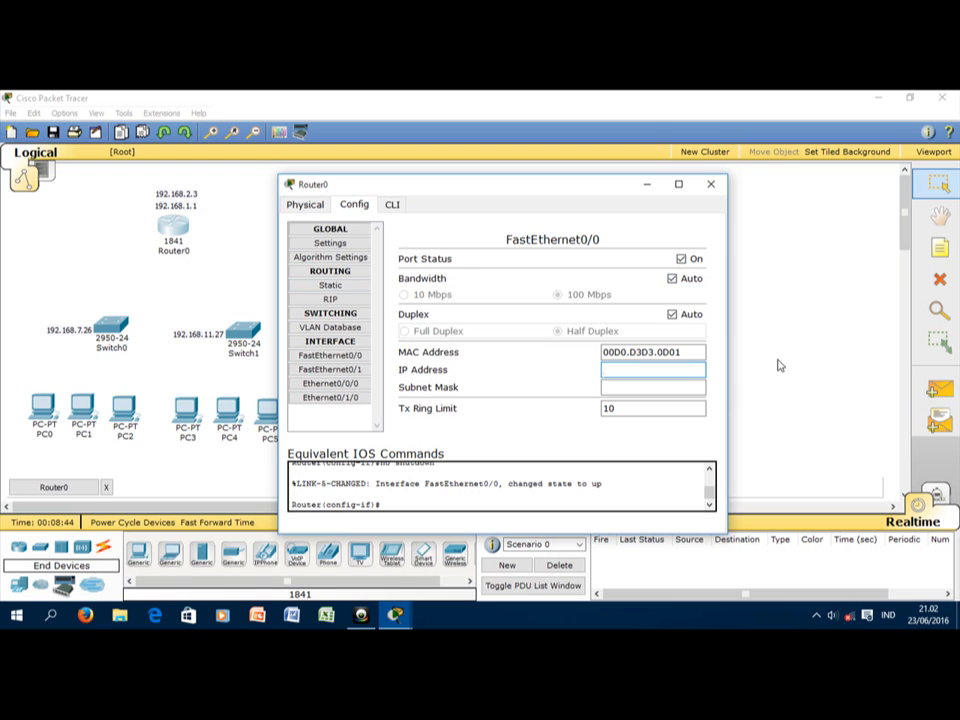
key("ctrl+v")
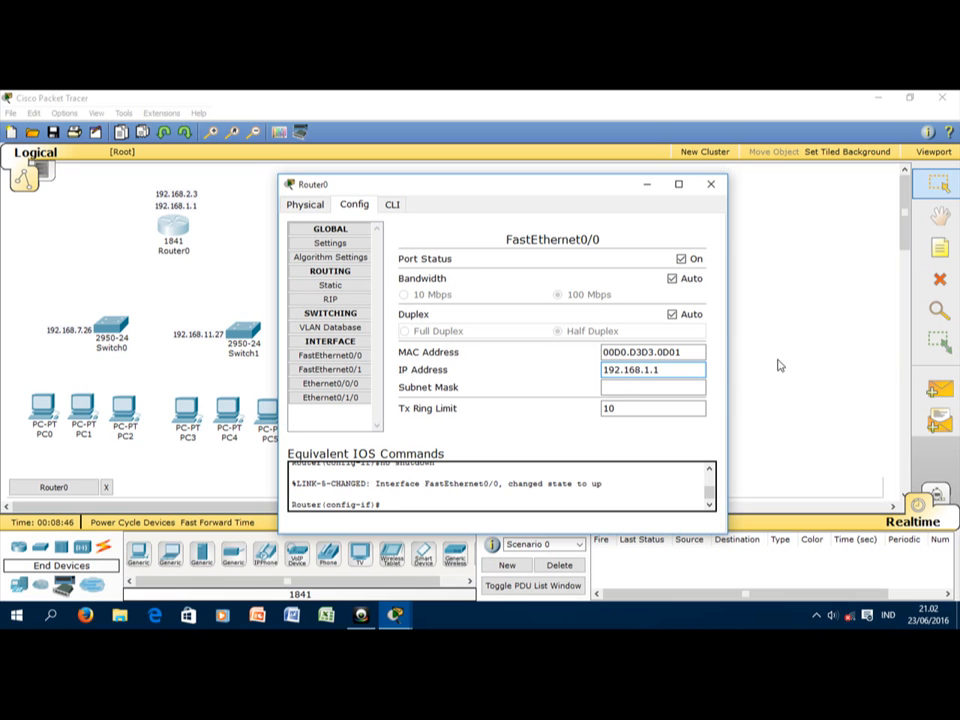
left_click(624, 387)
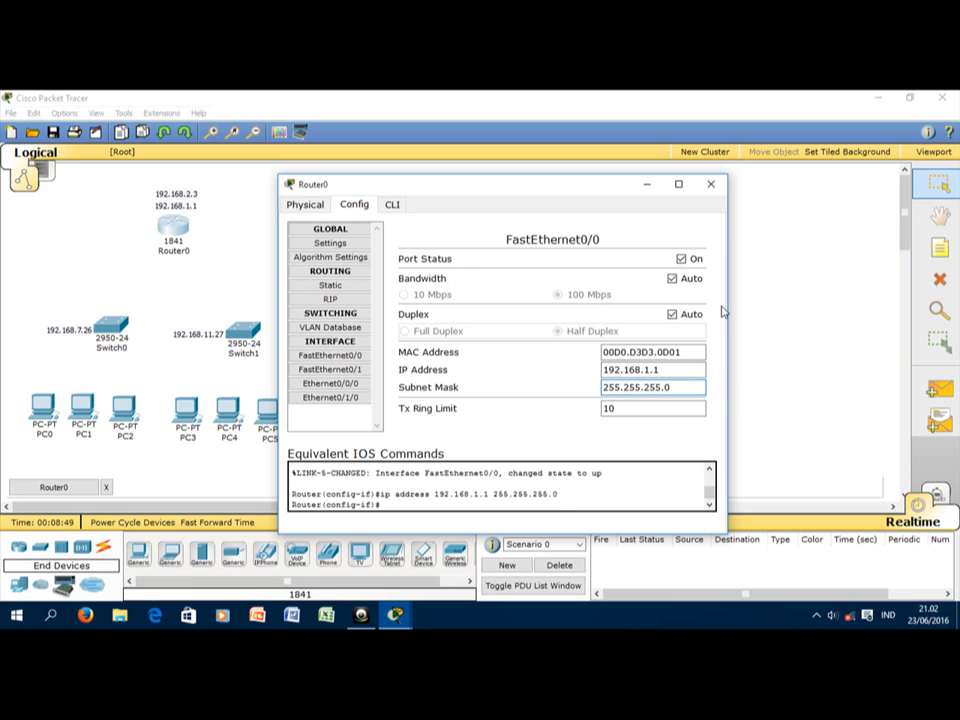
Step: Enable FastEthernet0/1 on Router0 with IP address 192.168.7.26 and subnet mask 255.255.255.0
left_click(330, 369)
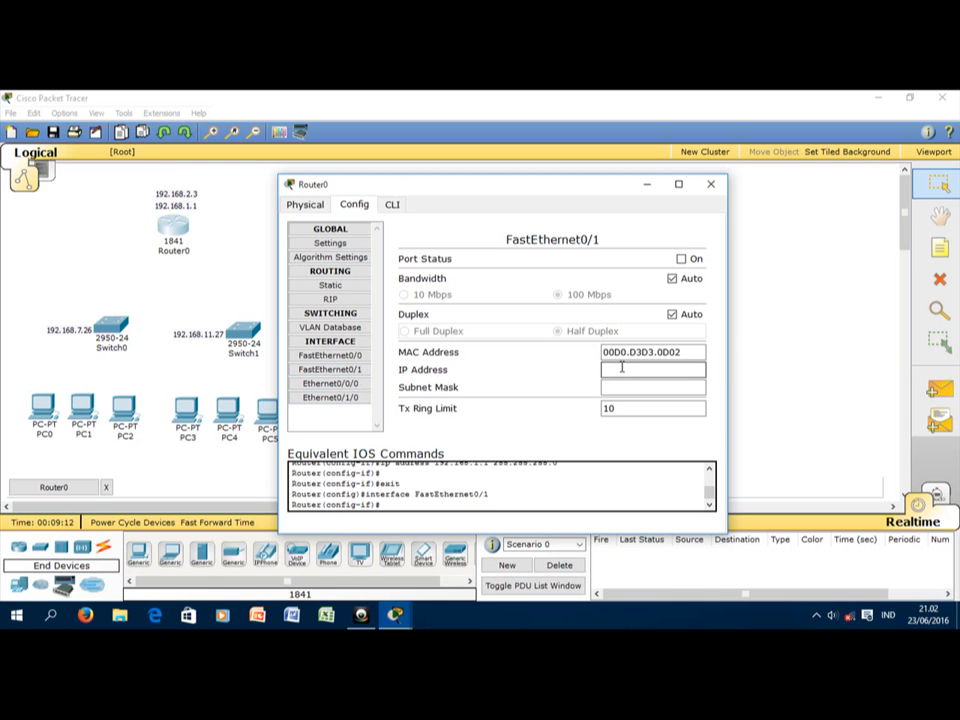
left_click(681, 259)
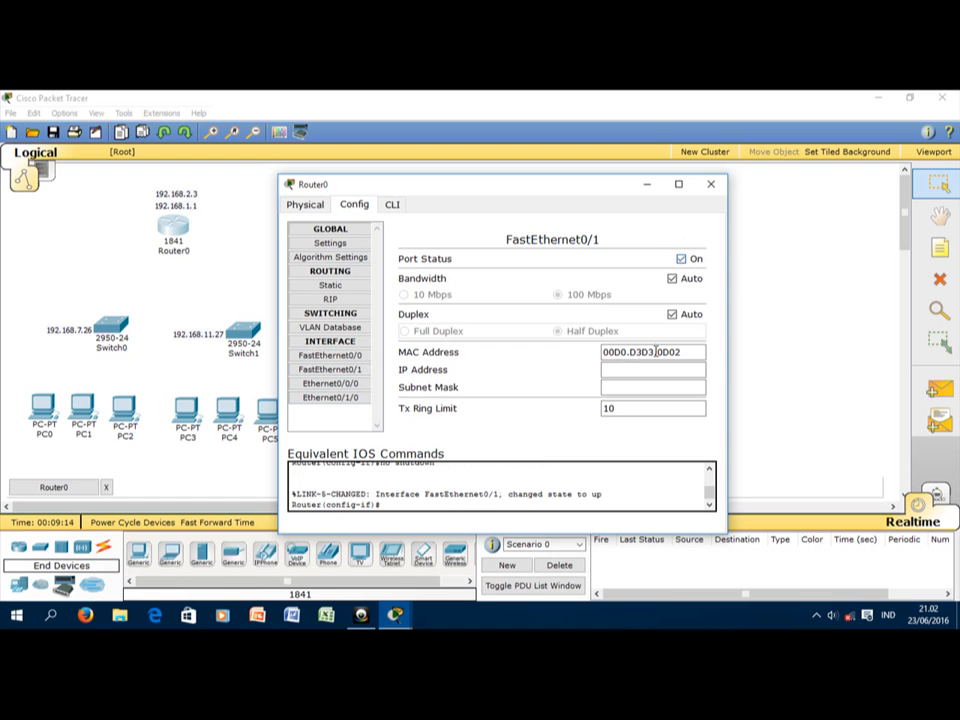
left_click(654, 370)
type("192.168.1.1")
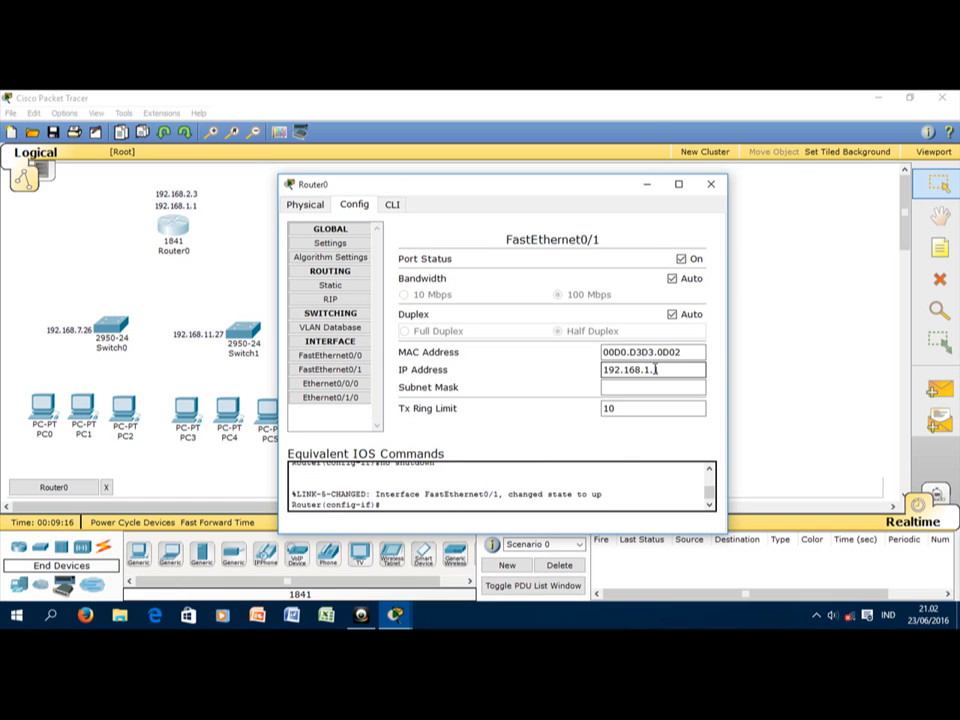
left_click(648, 369)
key("BackSpace")
left_click(684, 388)
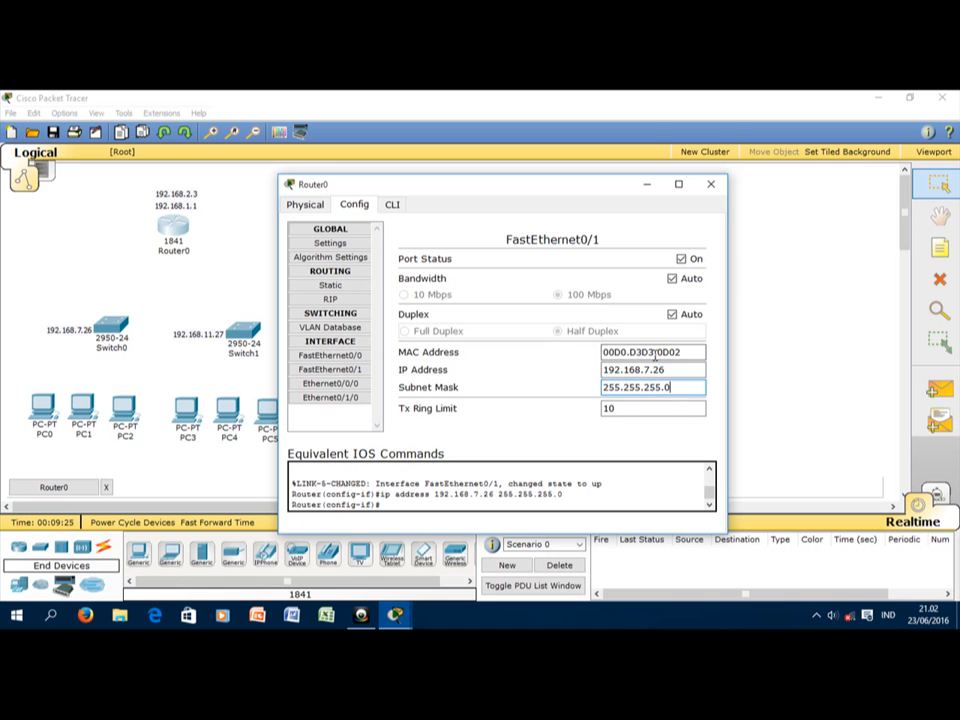
Step: Configure Ethernet0/0/0 on Router0 with IP address 192.168.2.3 and subnet mask 255.255.255.0, and enable the port
left_click(325, 384)
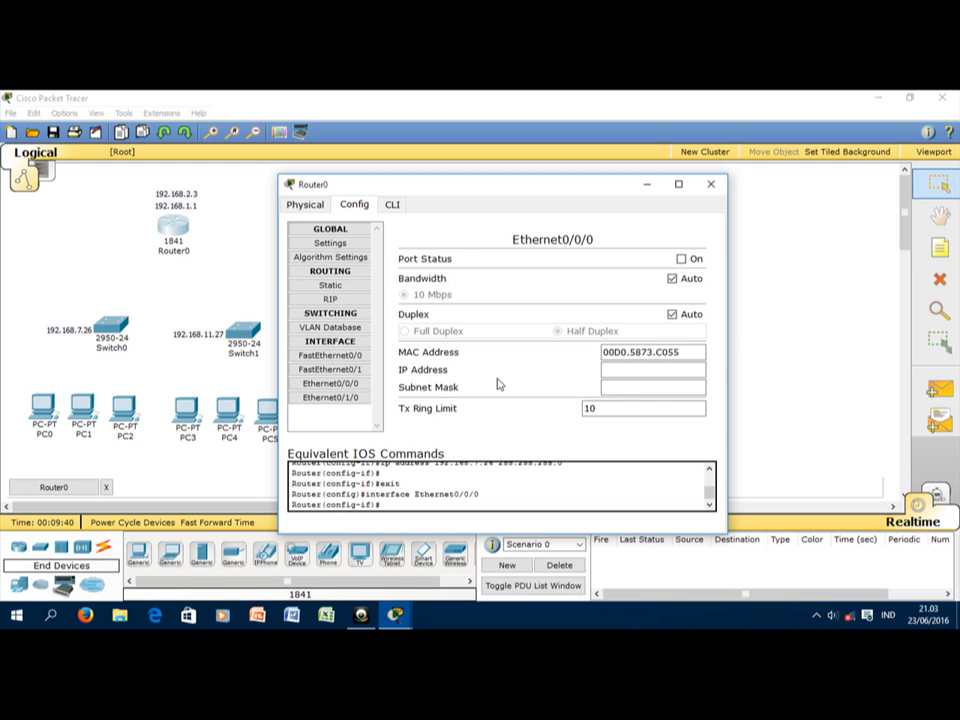
left_click(623, 369)
type("192.168.1.1")
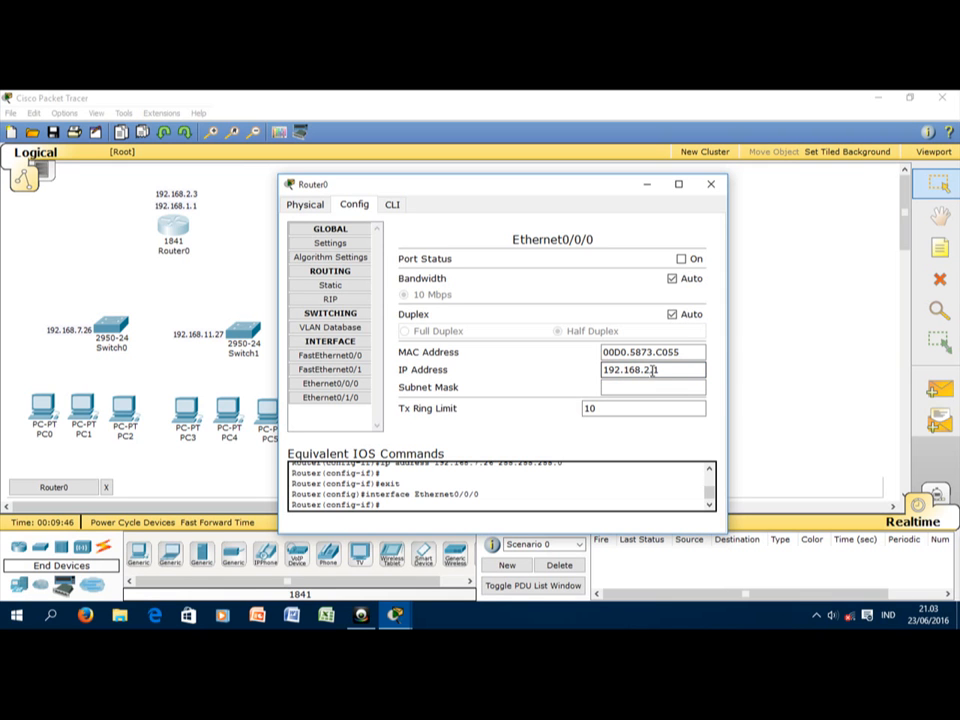
left_click(658, 386)
left_click(681, 258)
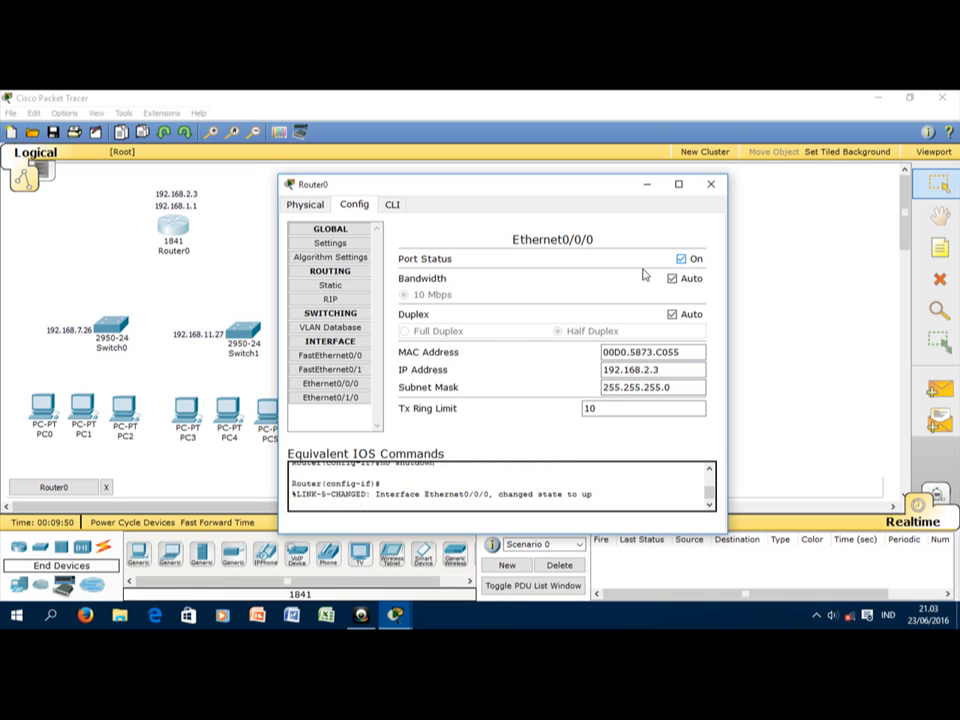
Step: Enable Ethernet0/1/0 on Router0 with IP address 192.168.11.27 and subnet mask 255.255.255.0, and review the settings of all four interfaces
left_click(360, 369)
left_click(355, 384)
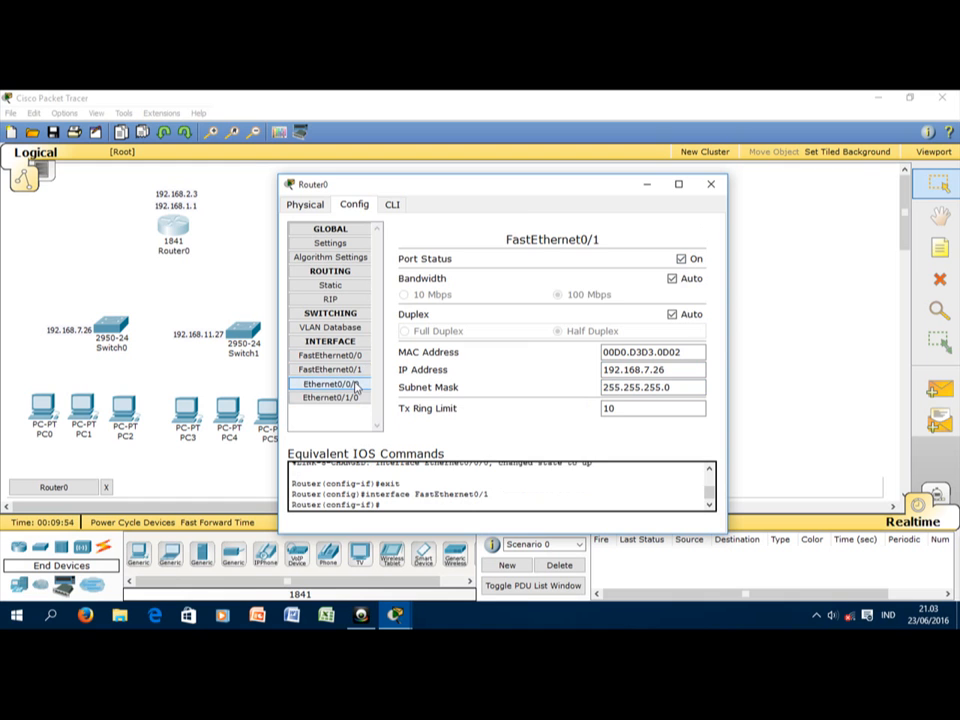
left_click(356, 398)
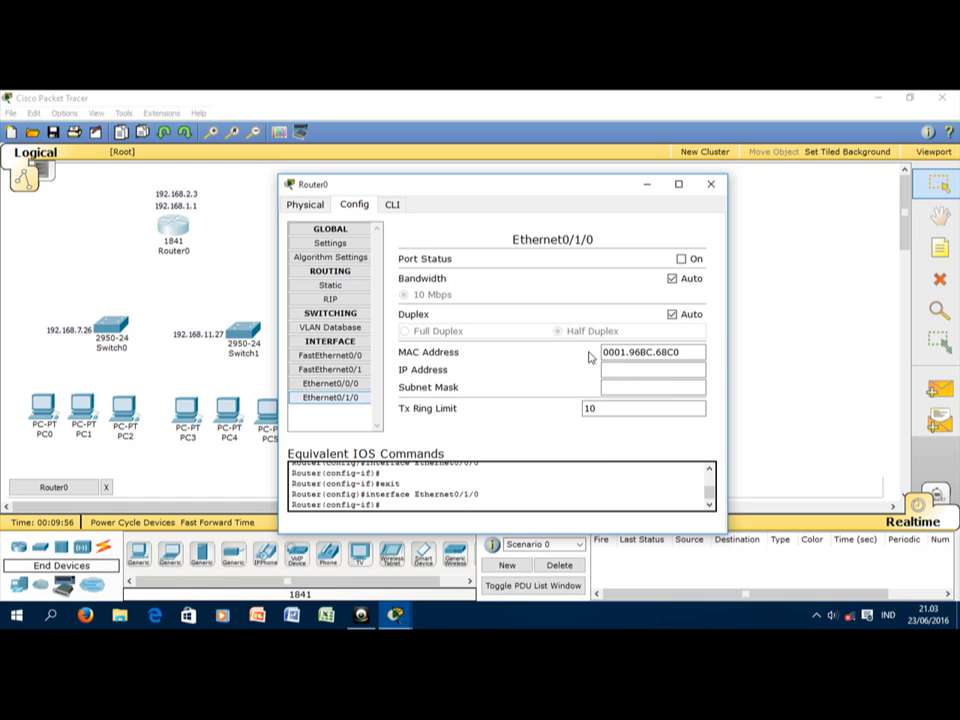
left_click(619, 369)
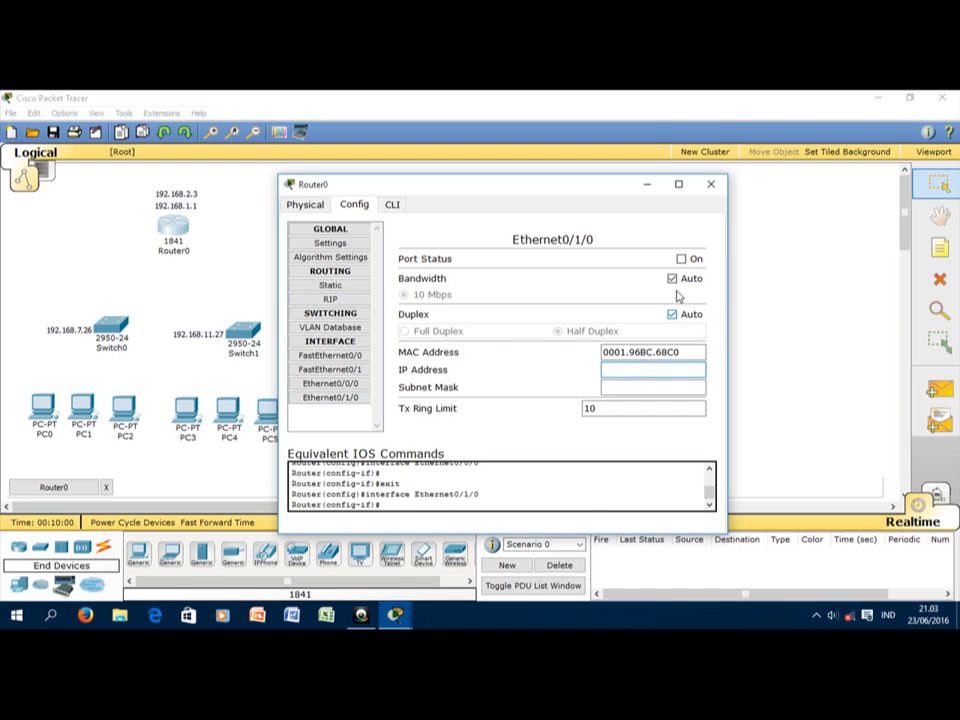
left_click(681, 258)
left_click(655, 368)
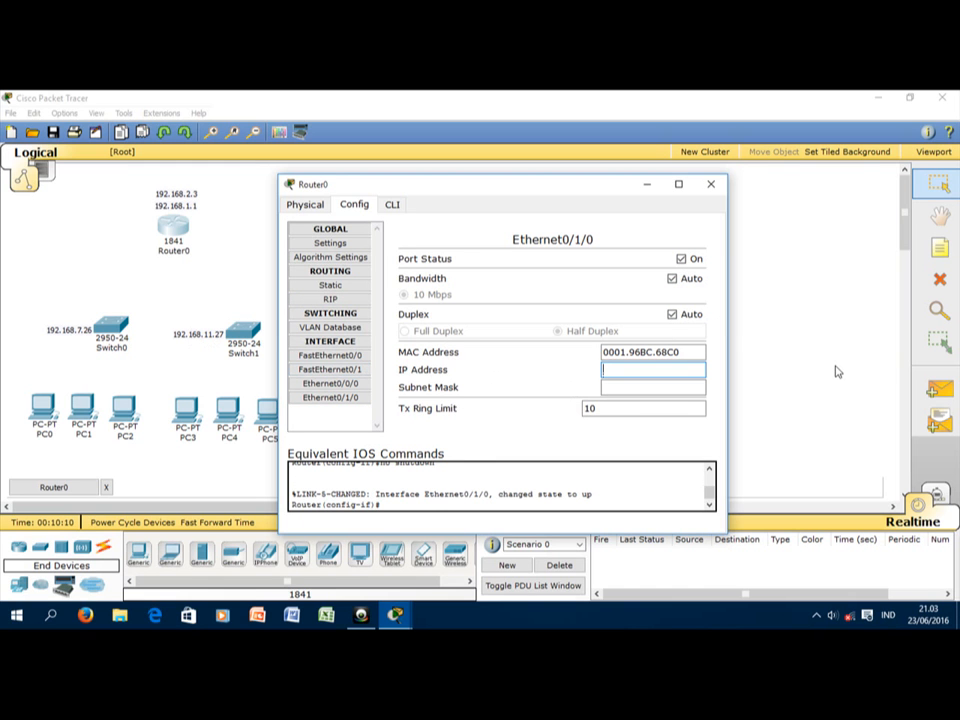
key("ctrl+v")
left_click(683, 387)
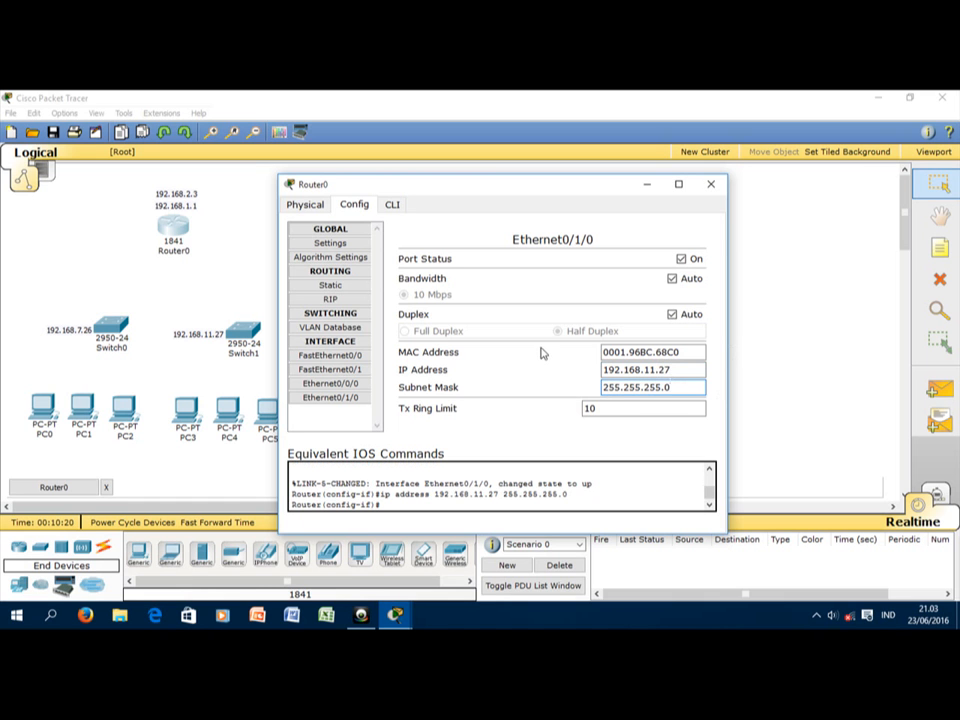
left_click(340, 355)
left_click(355, 370)
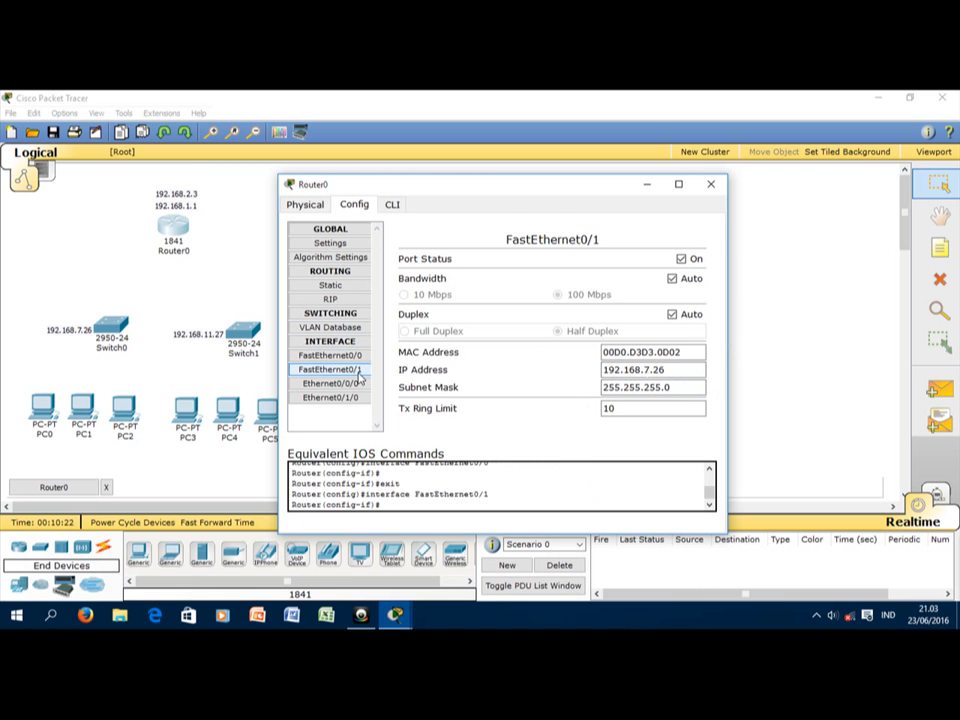
left_click(358, 385)
left_click(362, 397)
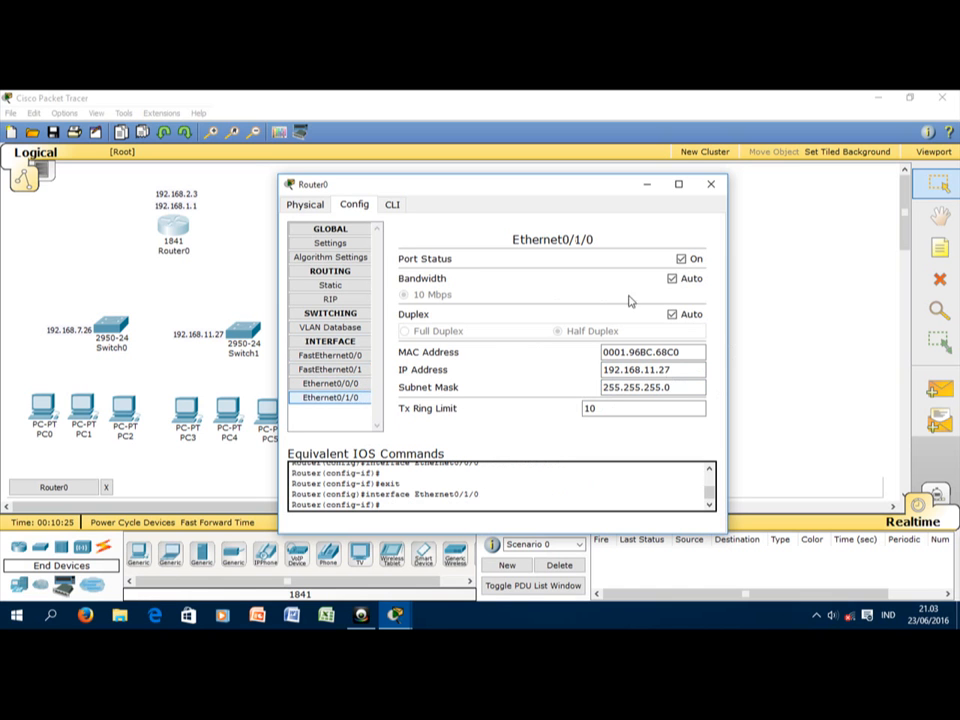
left_click(710, 187)
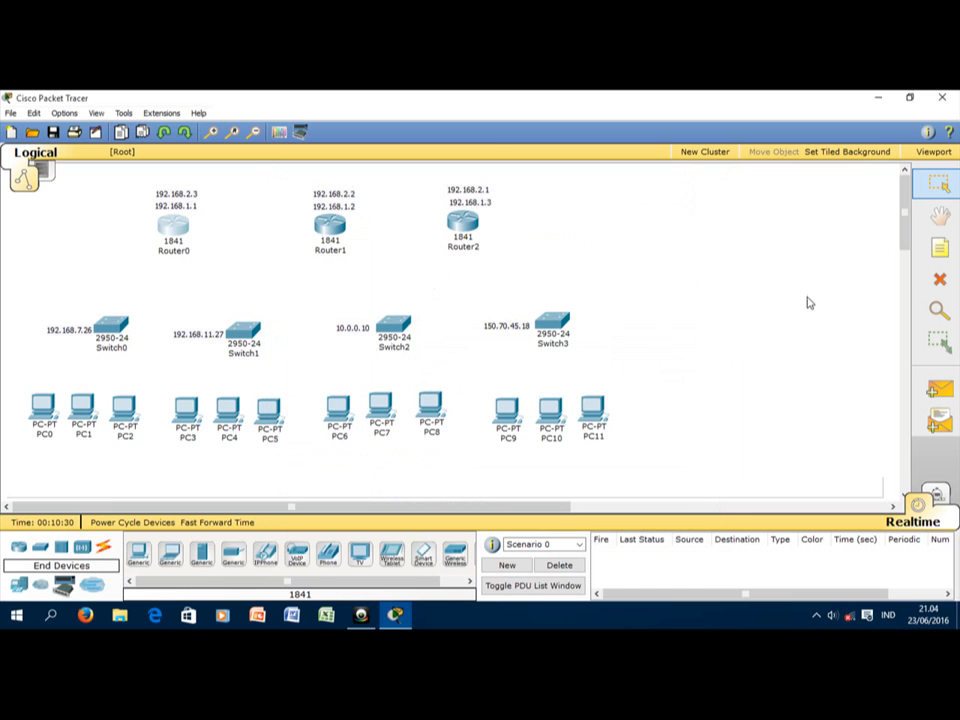
Step: Configure FastEthernet0/0 on Router1 with IP address 192.168.1.2 and subnet mask 255.255.255.0, and enable the port
left_click(331, 228)
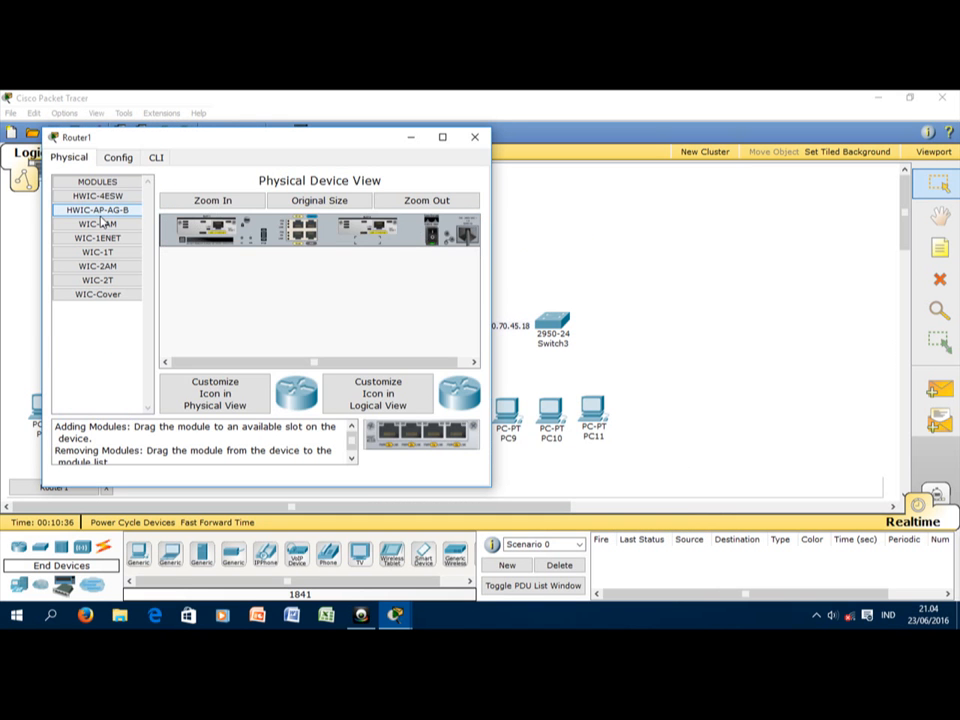
left_click(118, 158)
left_click_drag(216, 140, 439, 193)
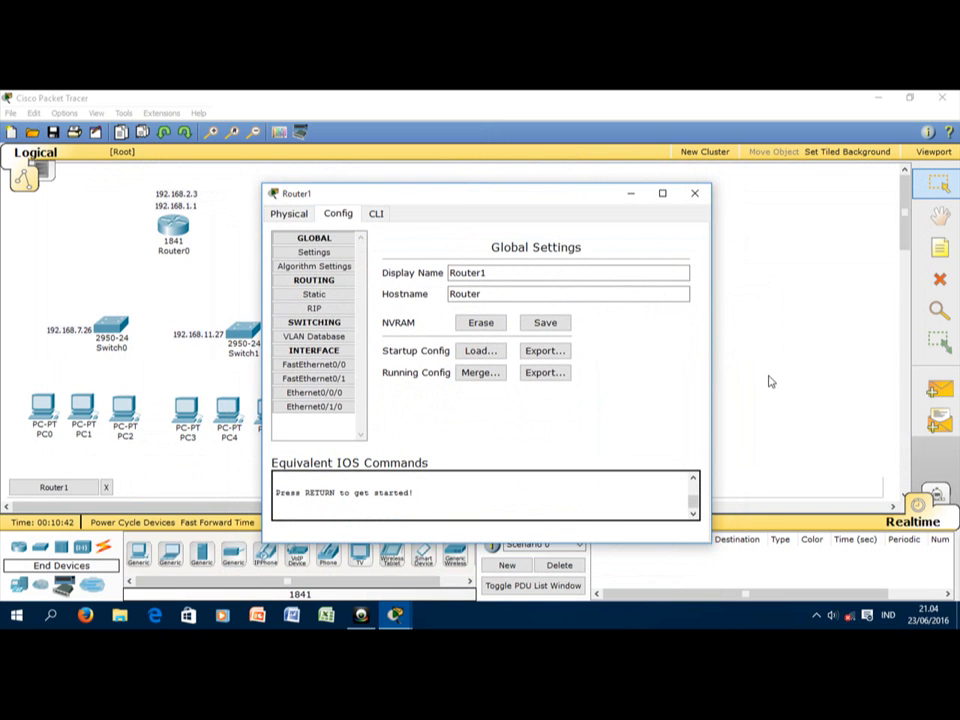
left_click(335, 365)
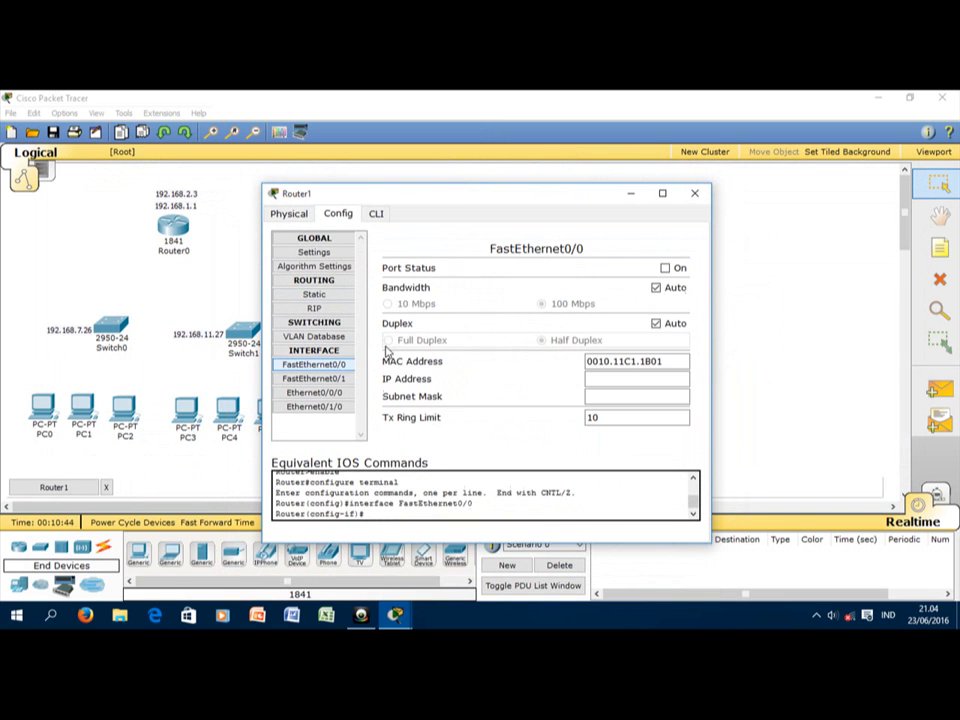
left_click(610, 378)
left_click_drag(512, 190, 588, 218)
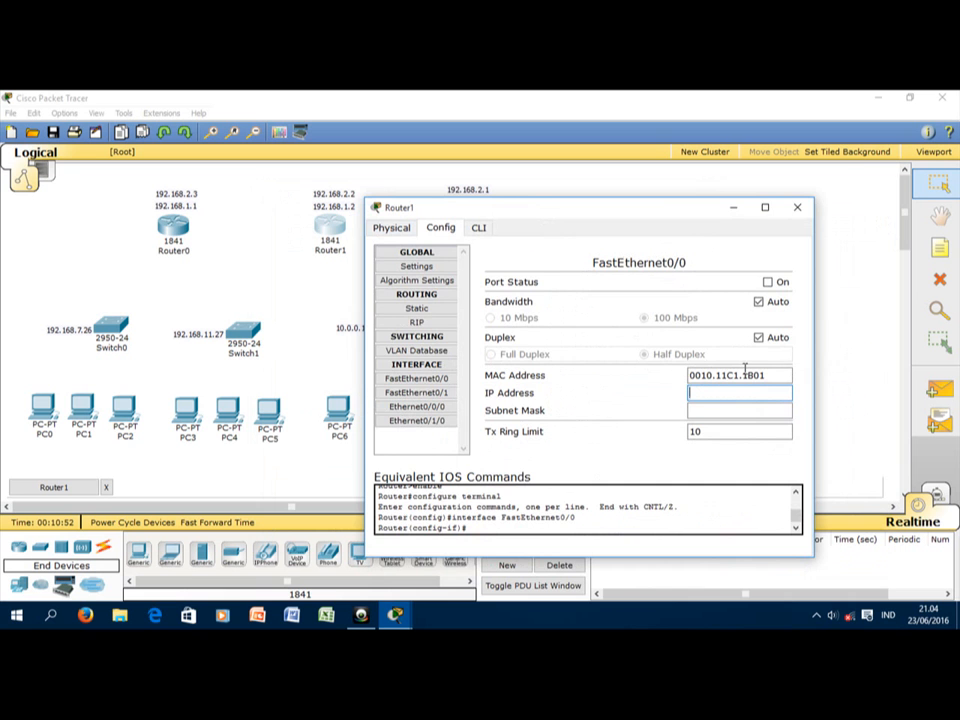
left_click_drag(525, 216, 565, 195)
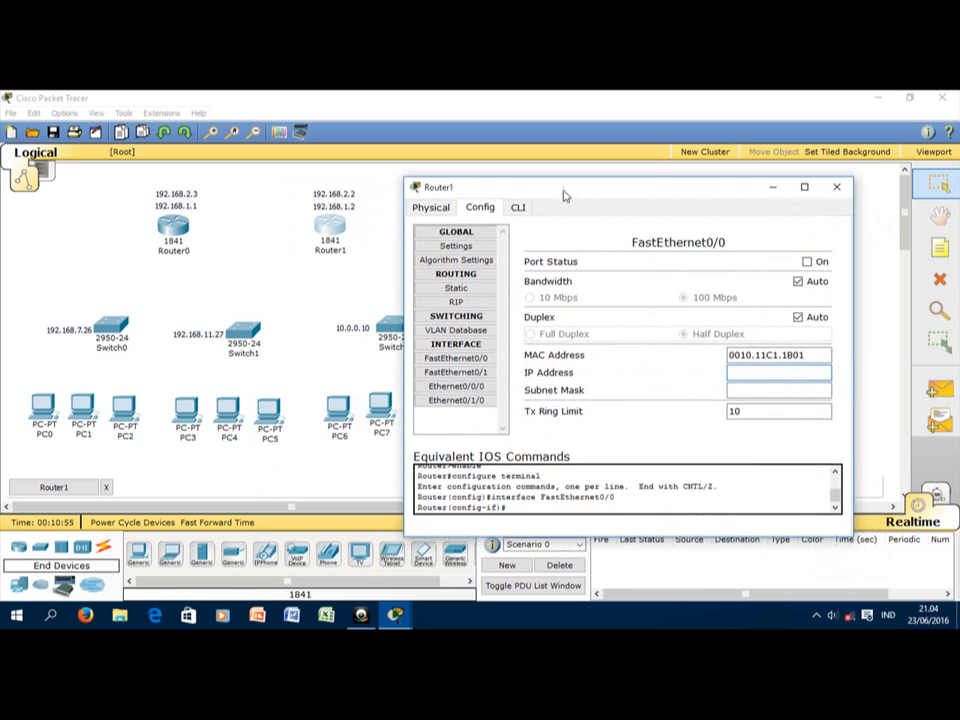
left_click(368, 229)
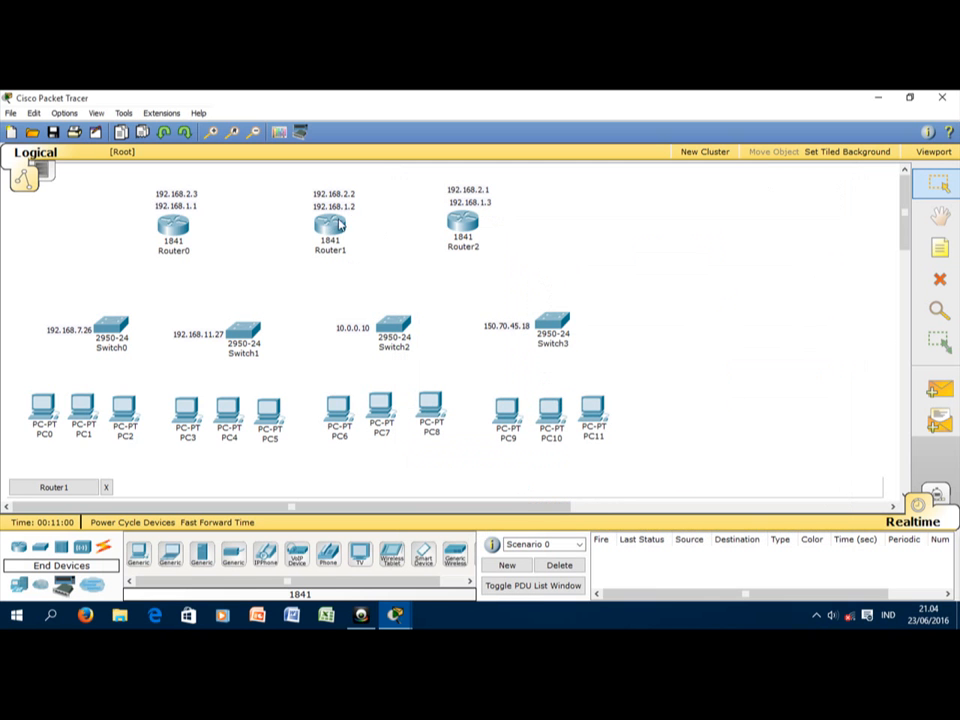
left_click(405, 625)
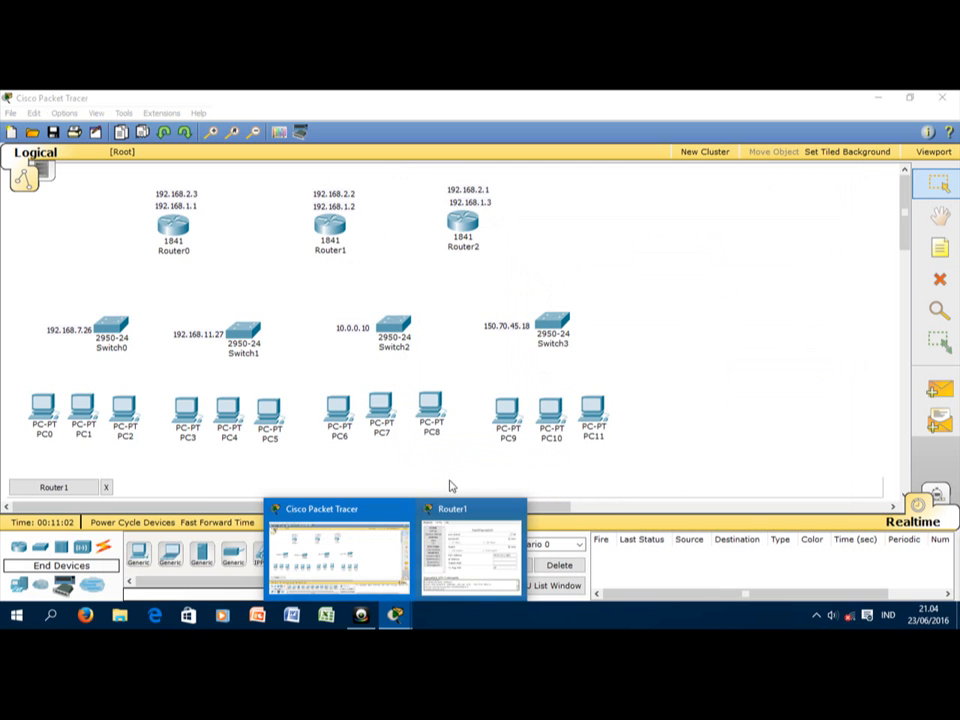
left_click(471, 550)
left_click_drag(591, 193, 551, 188)
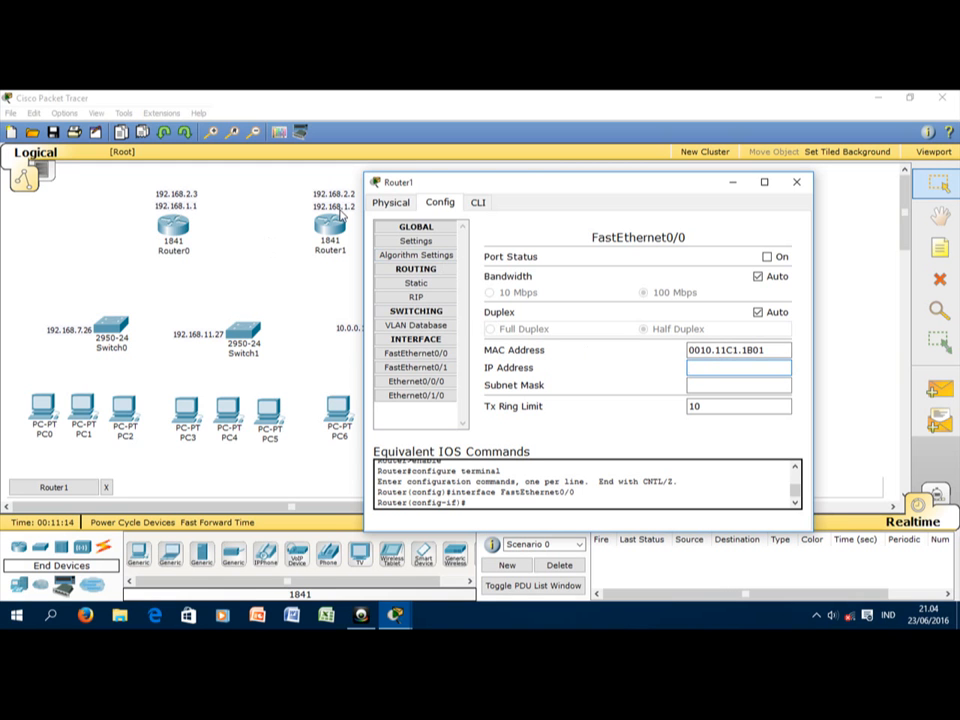
type("192.168.1.1")
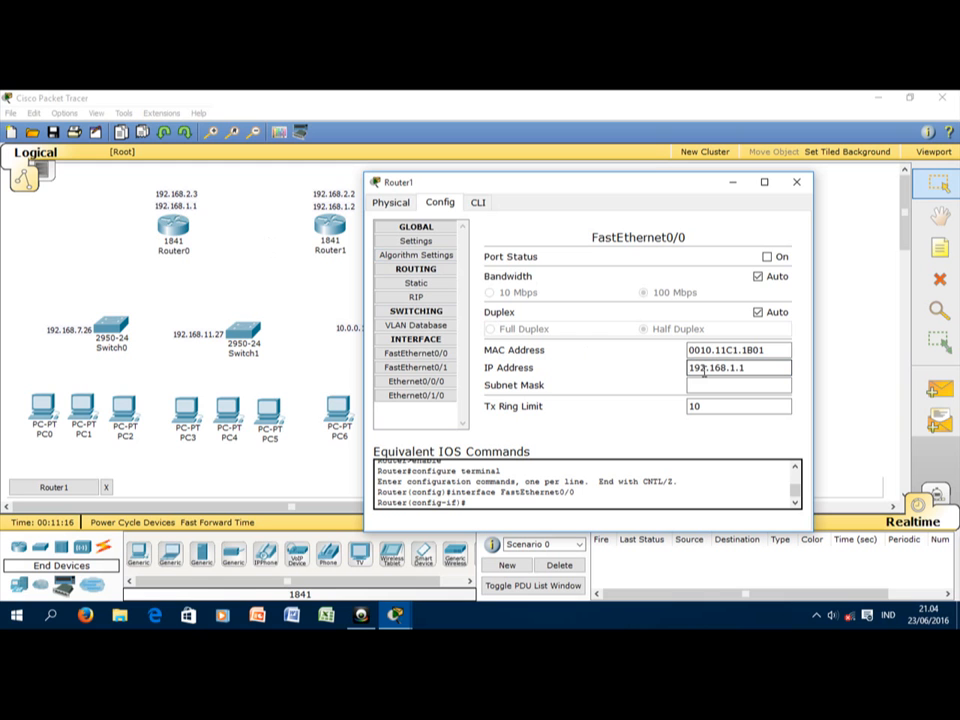
left_click(759, 385)
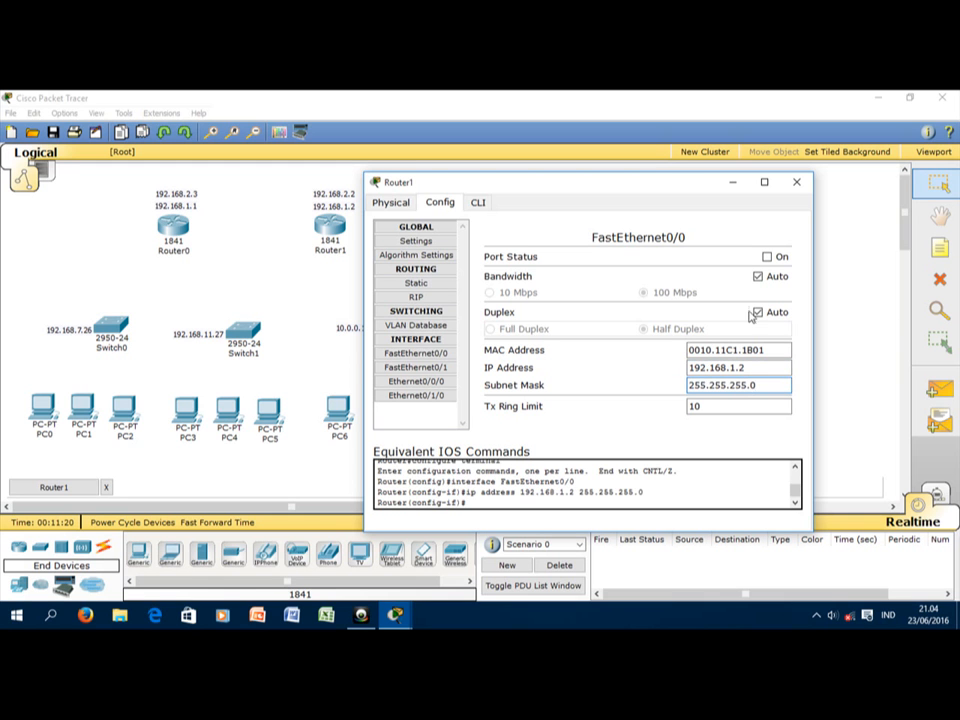
left_click(767, 257)
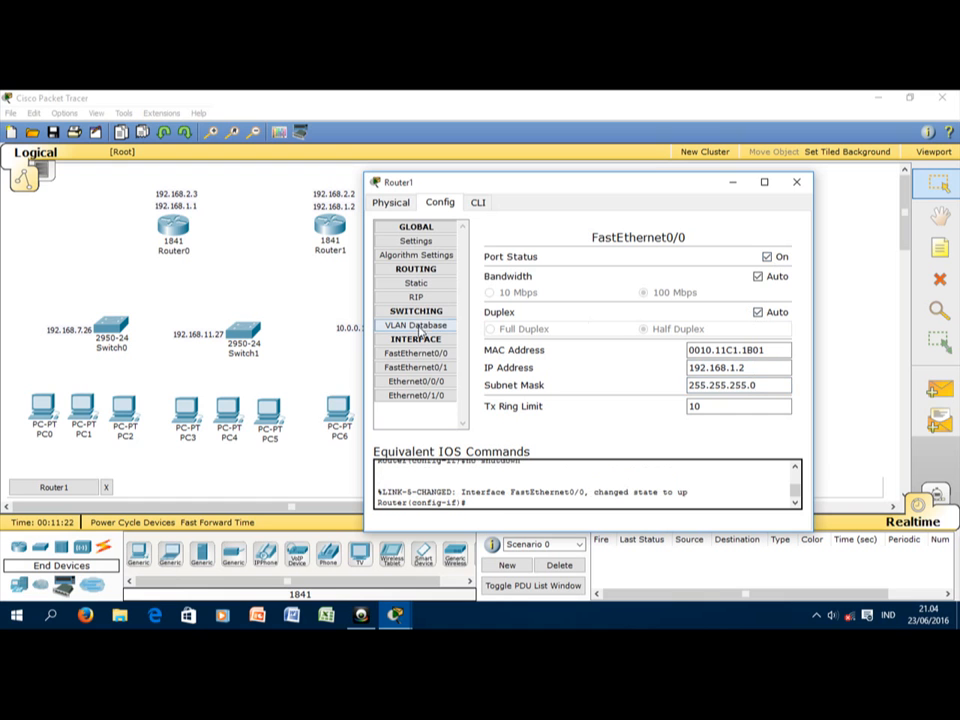
Step: Configure FastEthernet0/1 on Router1 with IP address 10.0.0.10 and subnet mask 255.0.0.0, and enable the port
left_click(428, 368)
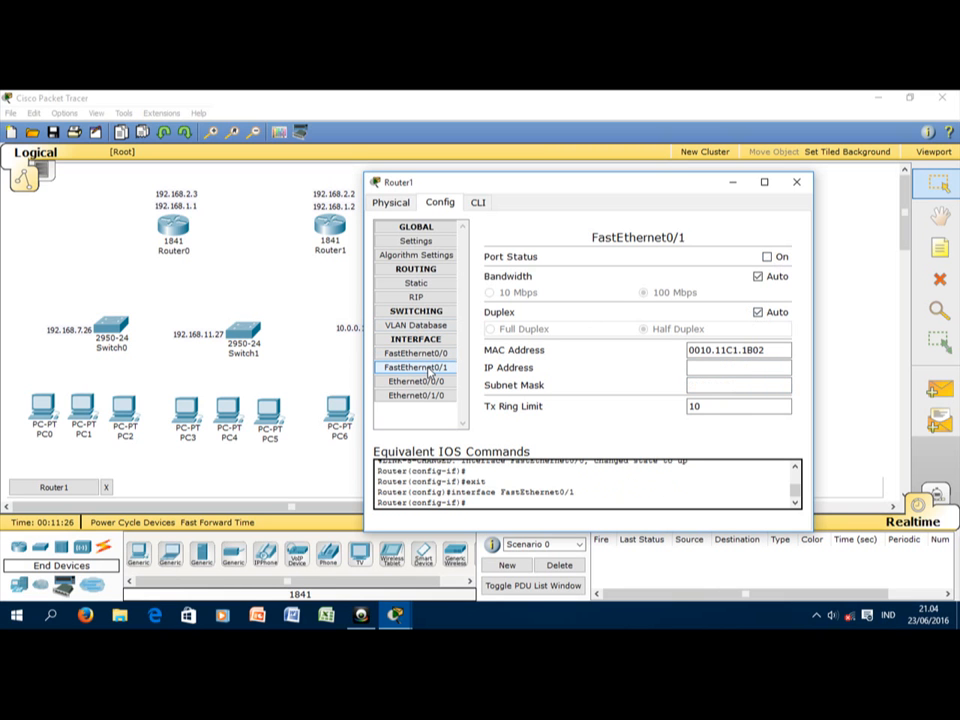
left_click(728, 367)
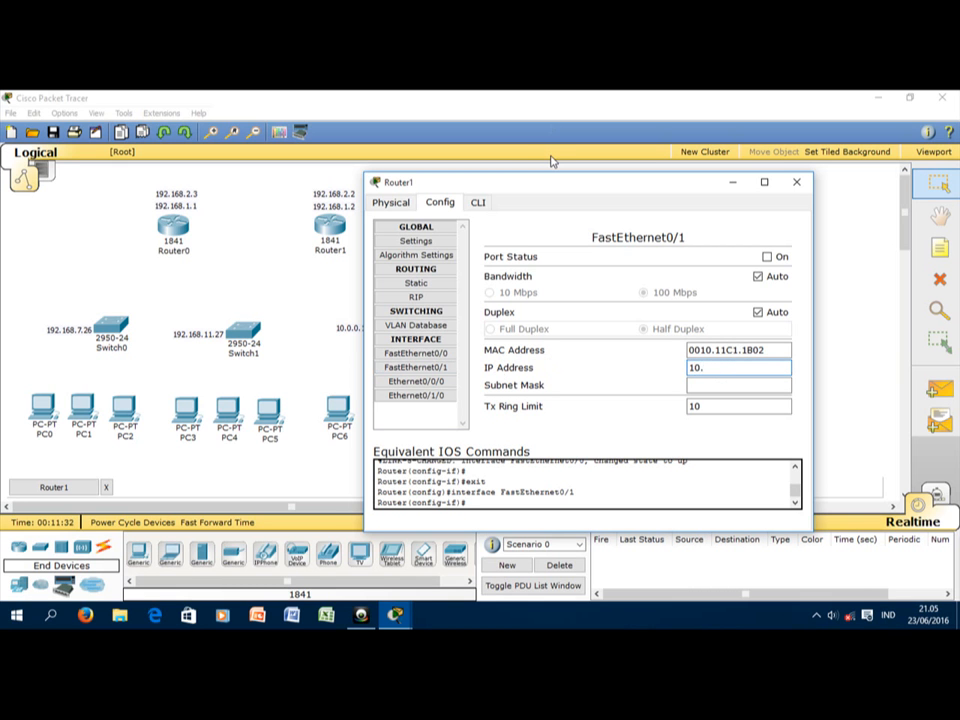
left_click_drag(538, 184, 606, 187)
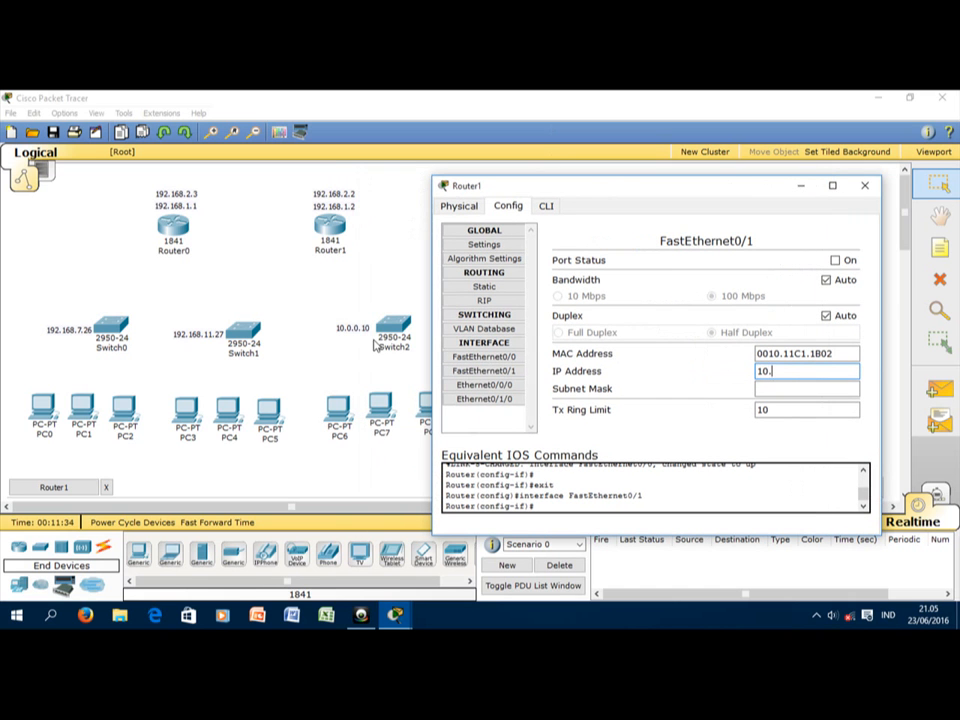
left_click(771, 371)
left_click(785, 388)
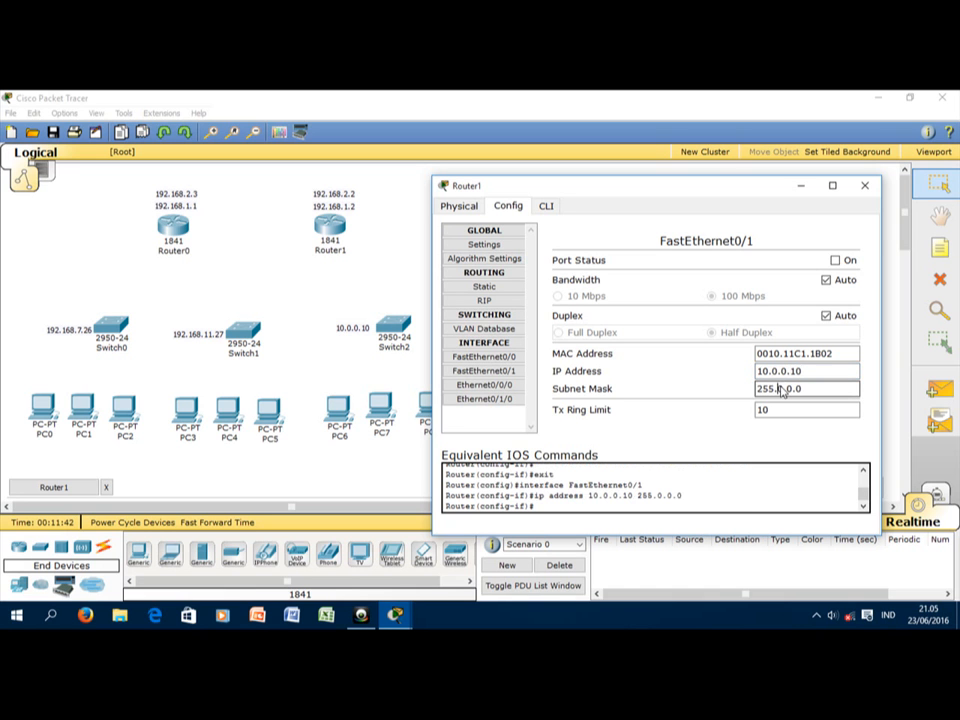
left_click(835, 260)
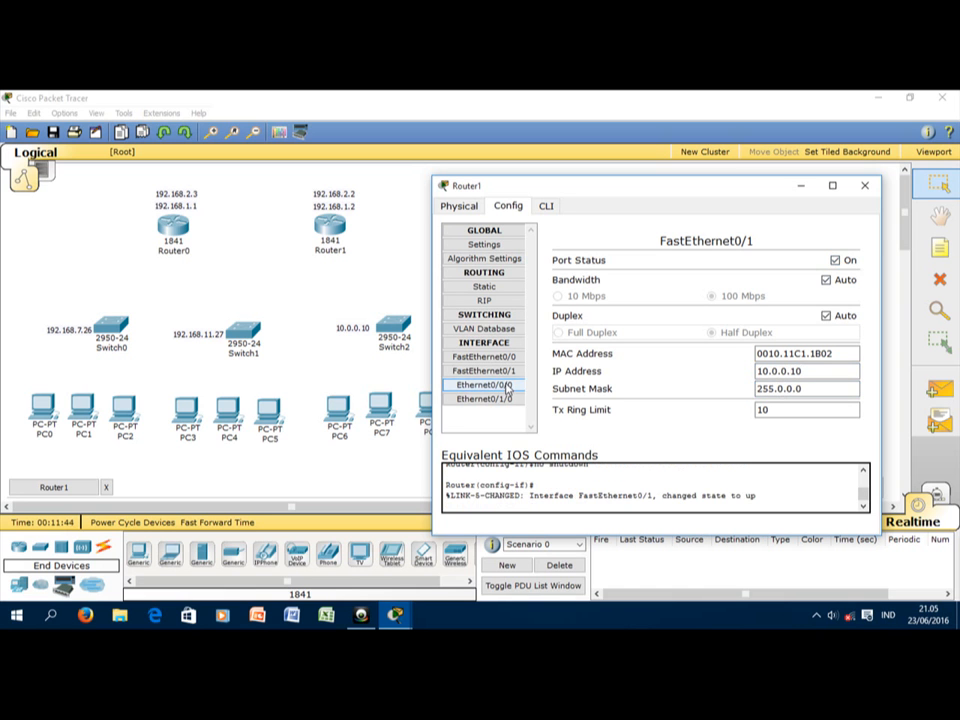
Step: Configure Ethernet0/0/0 on Router1 with IP address 192.168.2.2 and subnet mask 255.255.255.0, and enable the port
left_click(508, 386)
left_click(776, 372)
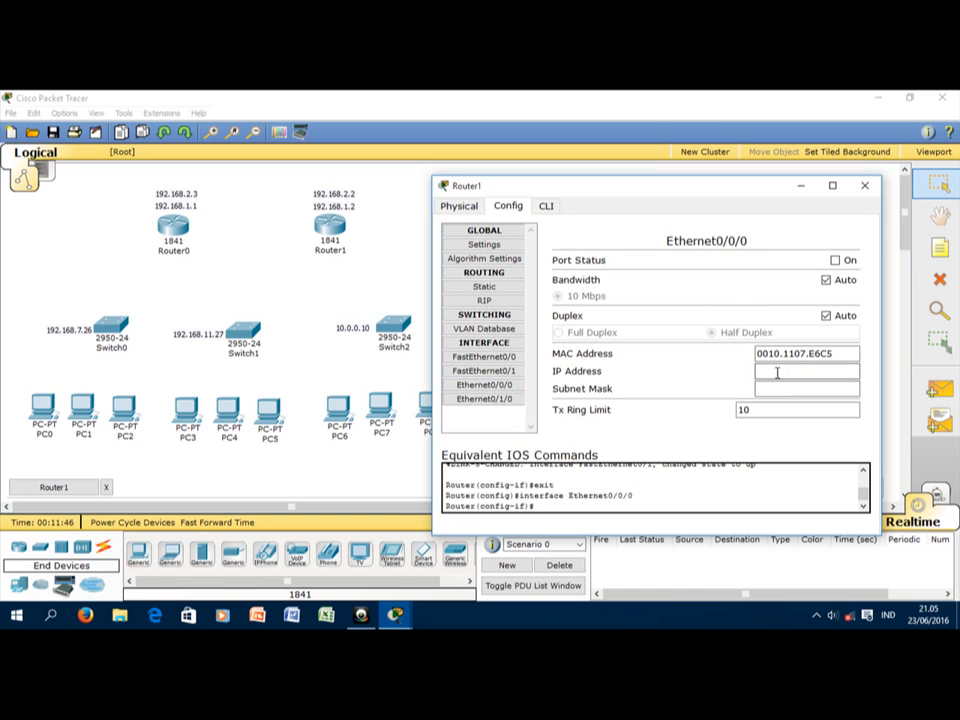
type("192.168.1.1")
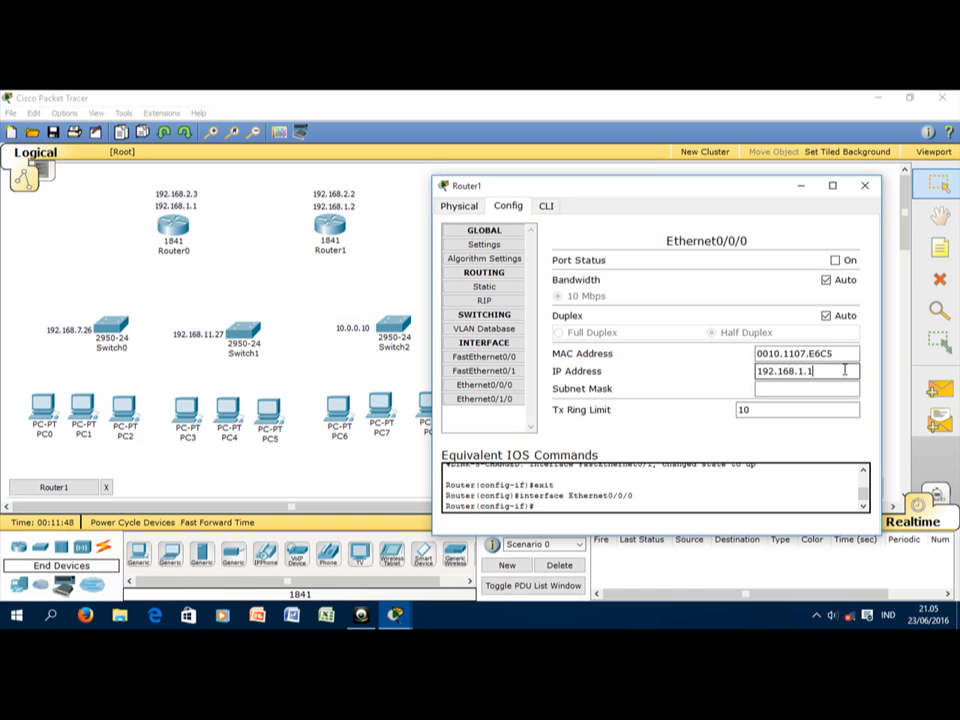
key("BackSpace")
key("BackSpace")
key("BackSpace")
left_click(826, 388)
left_click(835, 260)
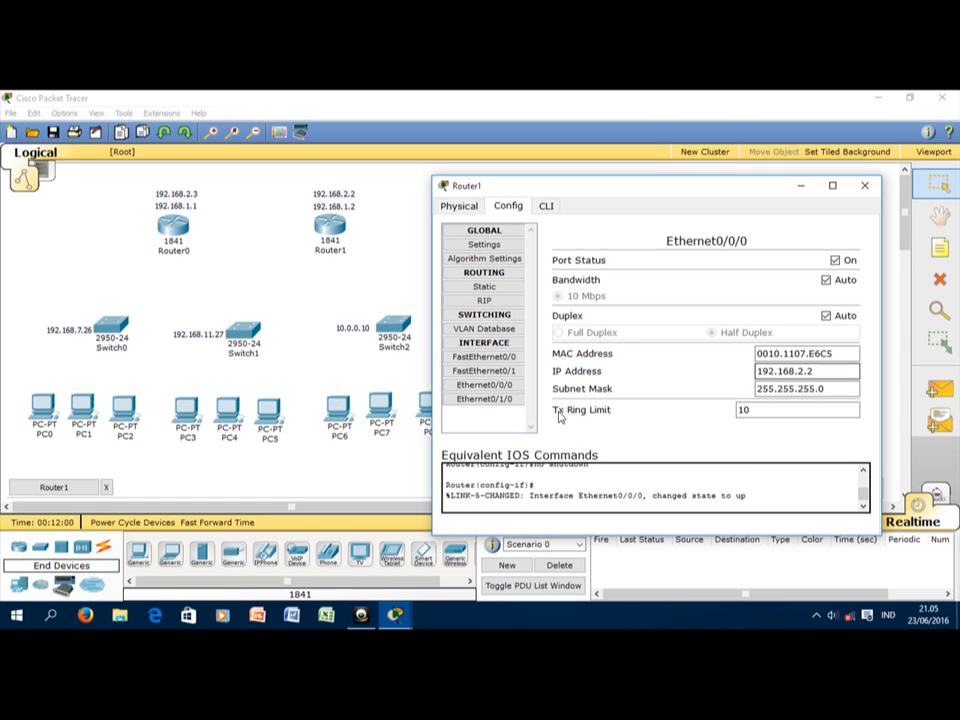
Step: Enable Ethernet0/1/0 on Router1 with IP address 192.168.11.28 and subnet mask 255.255.255.0, and close the router's window
left_click(503, 398)
left_click(783, 372)
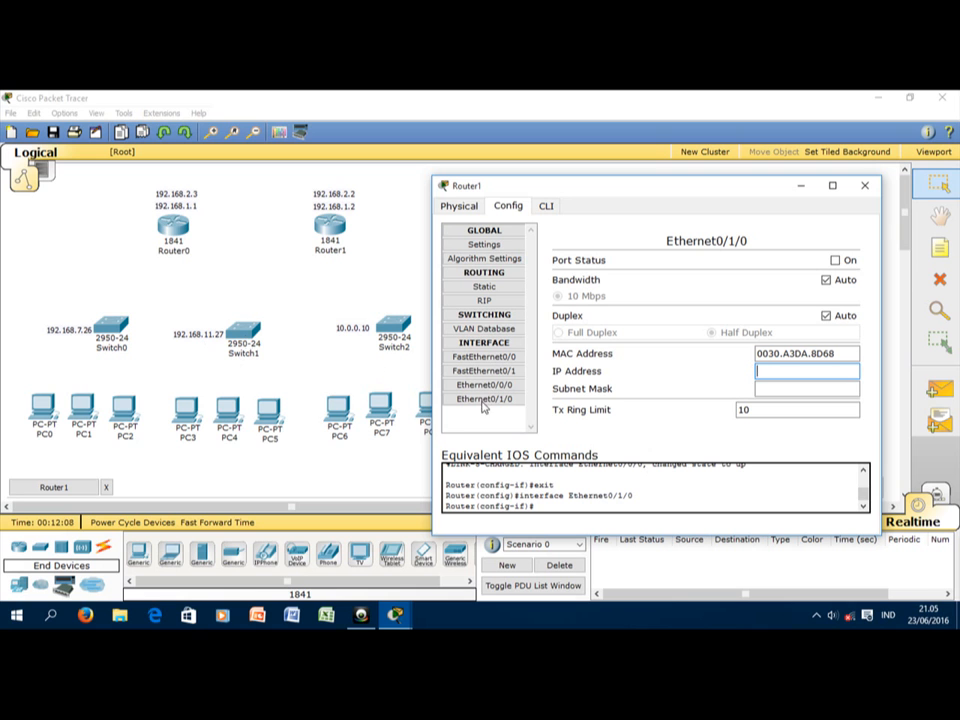
type("192.168.1.1")
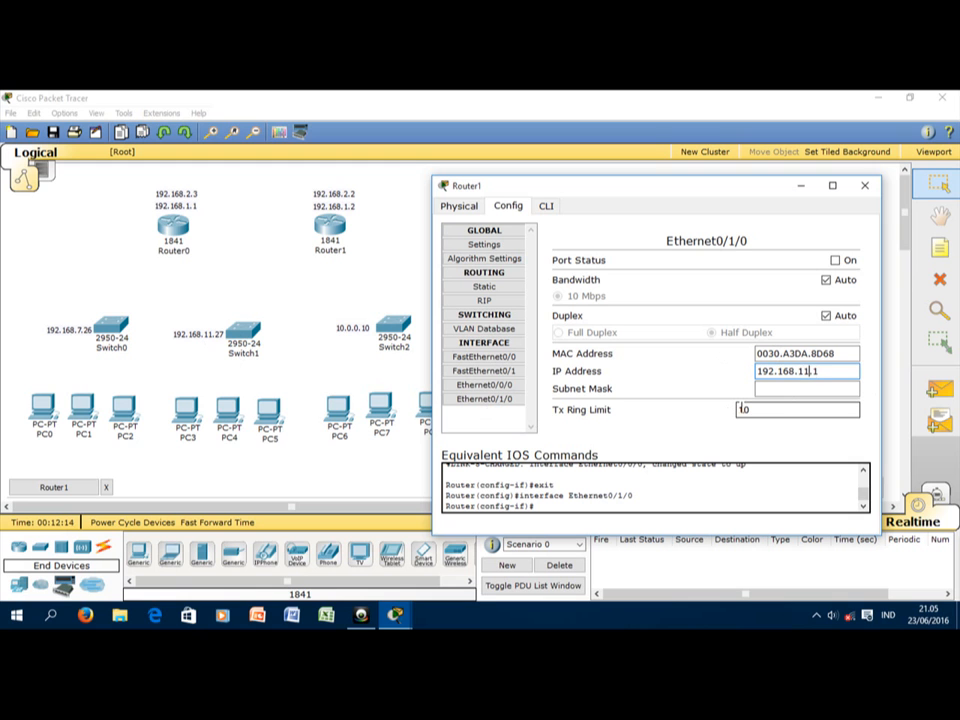
left_click(831, 371)
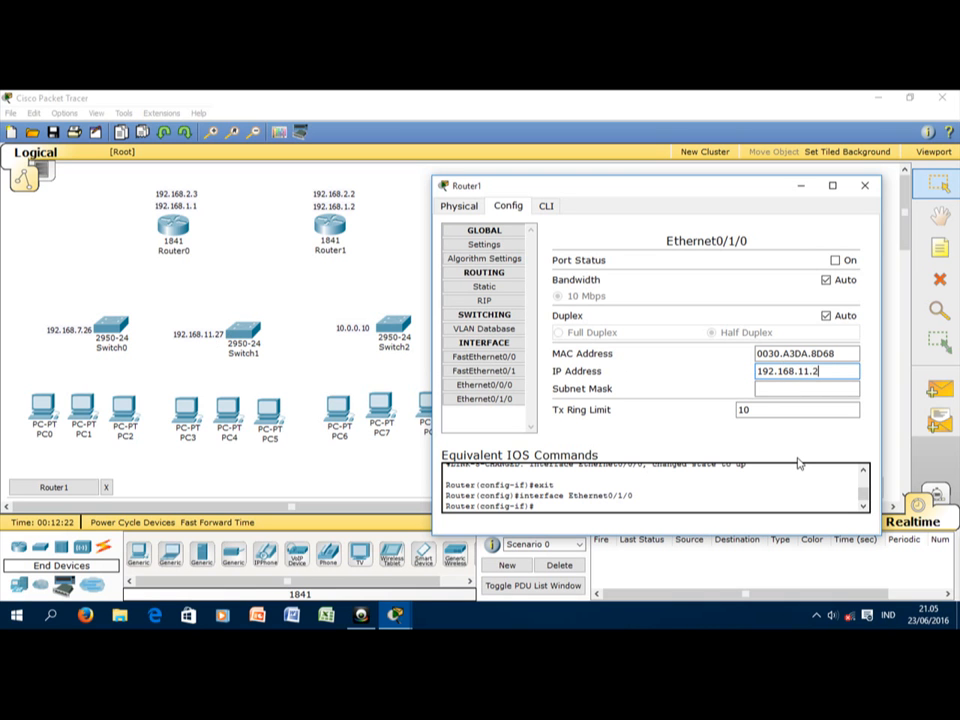
left_click(791, 388)
left_click(838, 262)
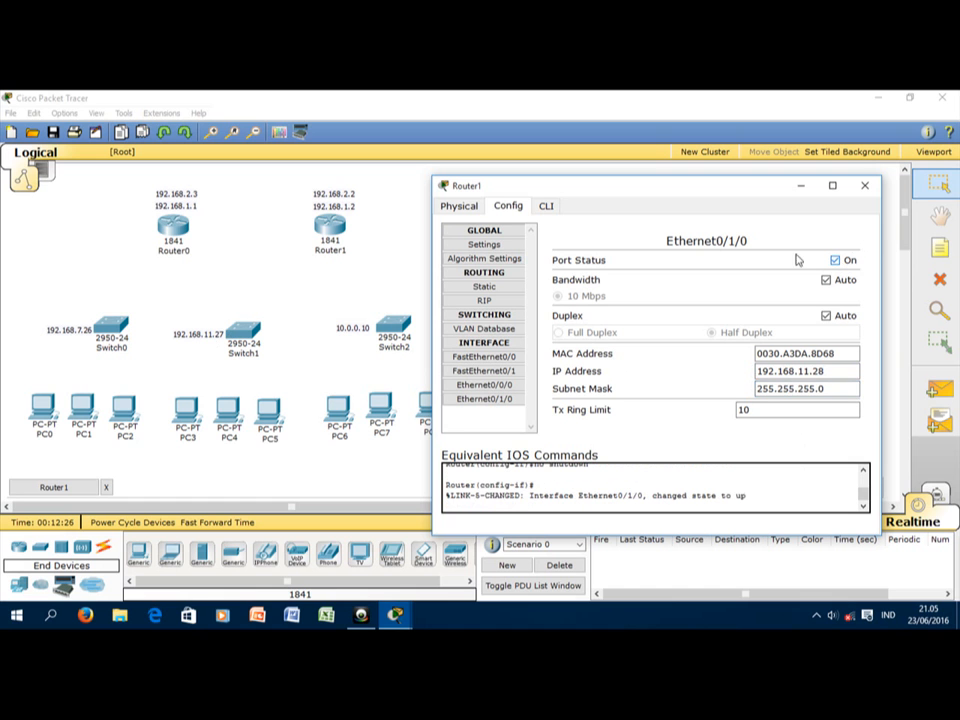
left_click(819, 371)
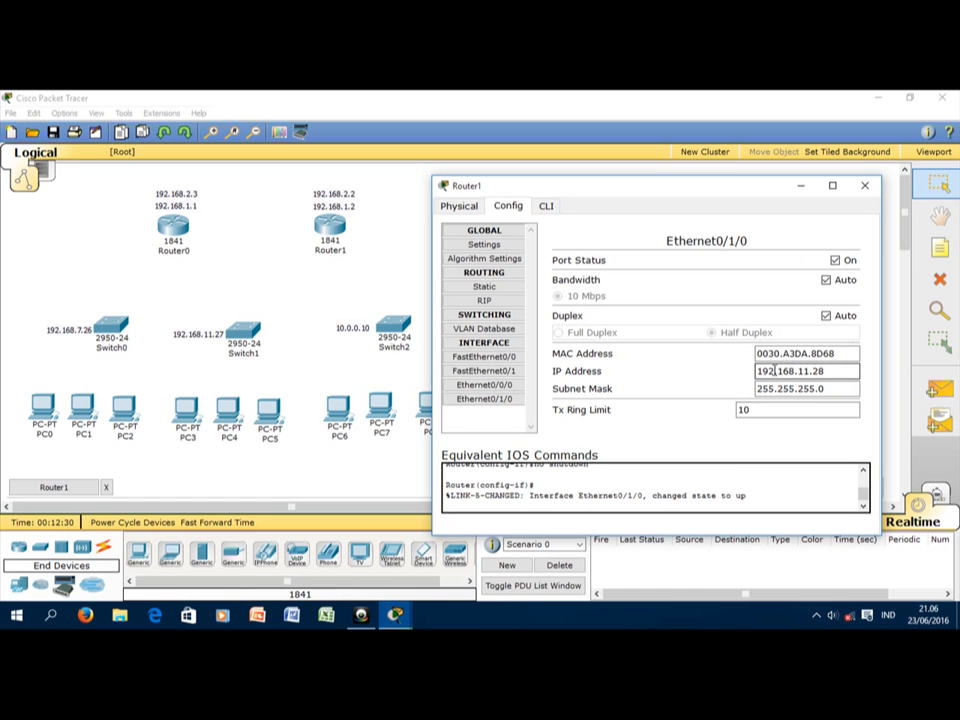
left_click(501, 399)
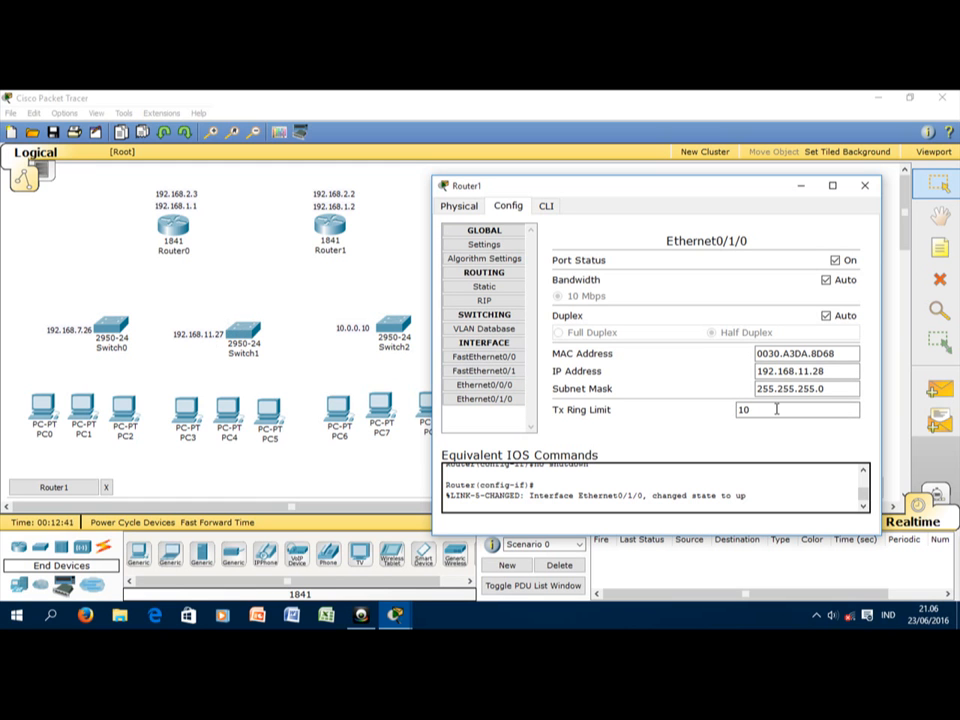
left_click(825, 371)
left_click(865, 186)
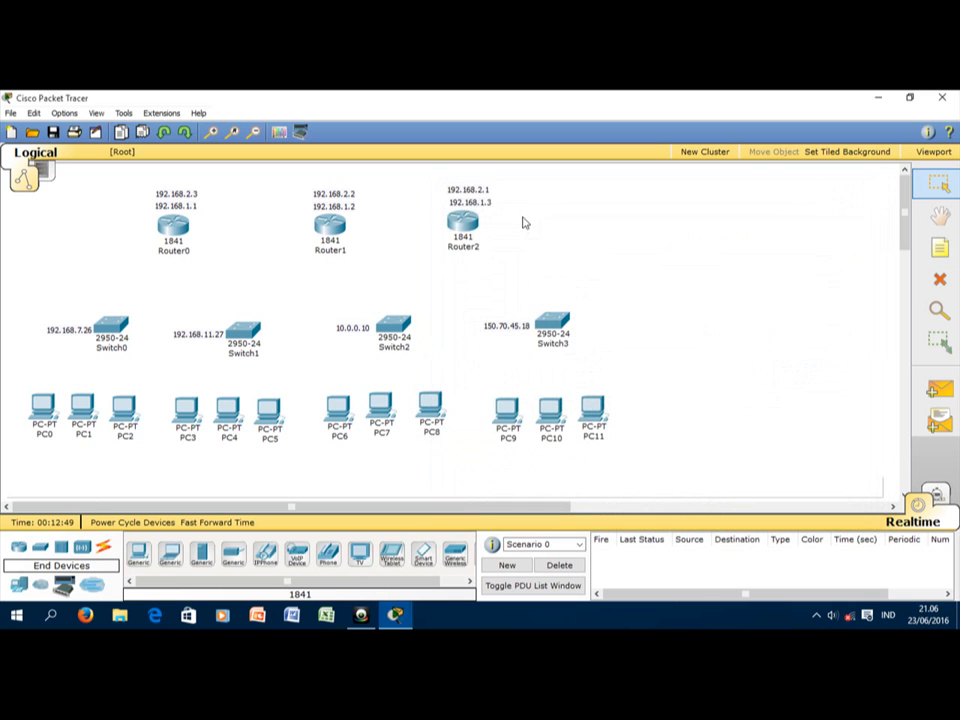
Step: Configure FastEthernet0/0 on Router2 with IP address 192.168.1.3 and the default subnet mask, and enable the port
left_click(466, 220)
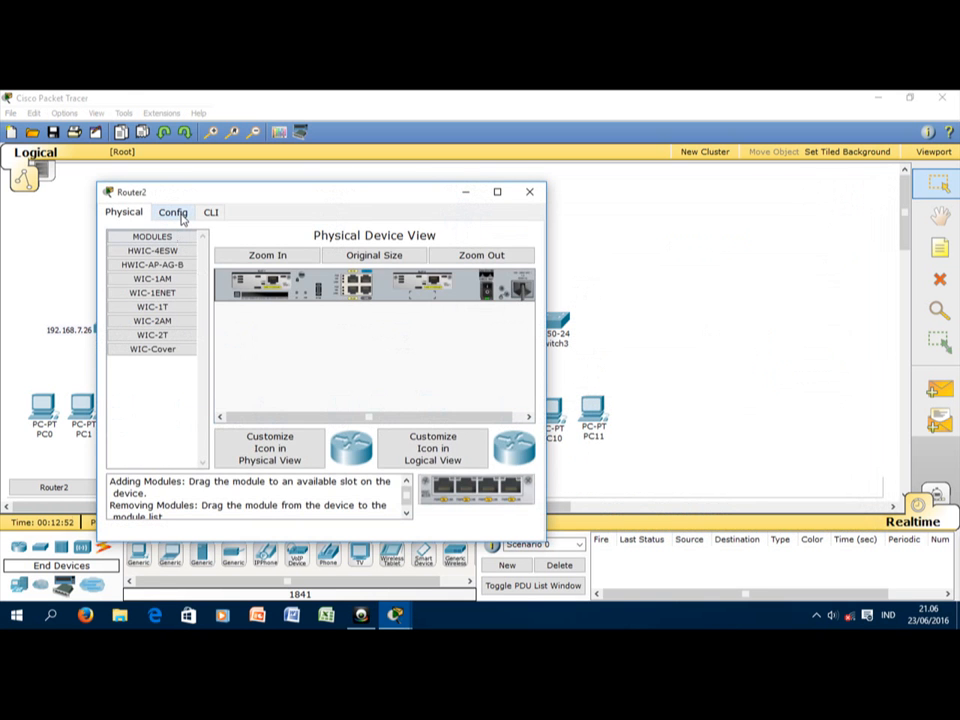
left_click(176, 214)
left_click_drag(361, 200, 428, 194)
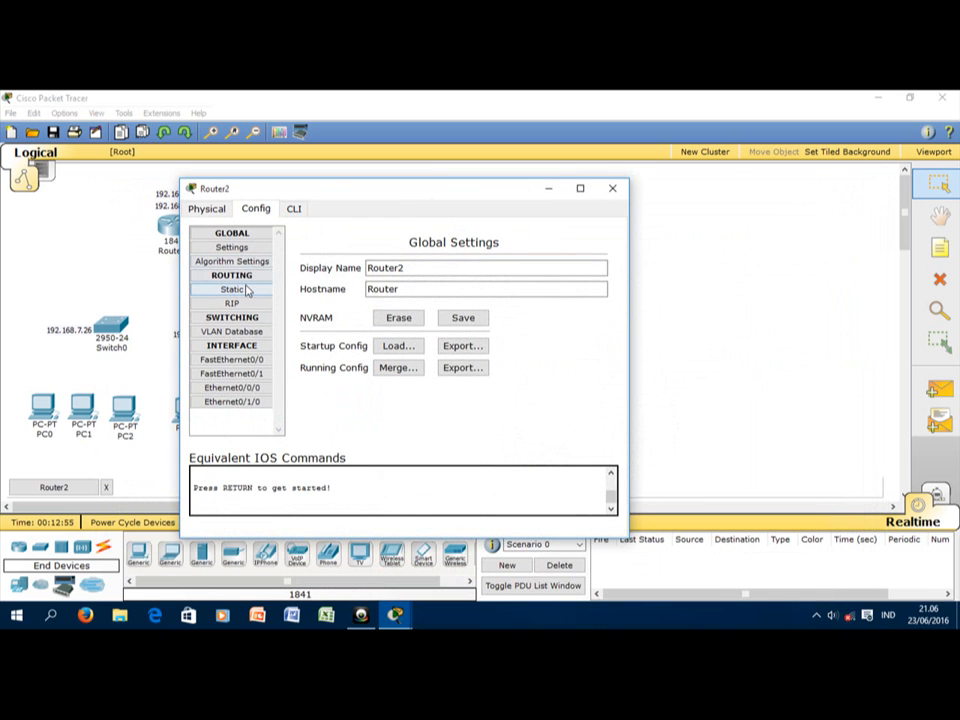
left_click(250, 360)
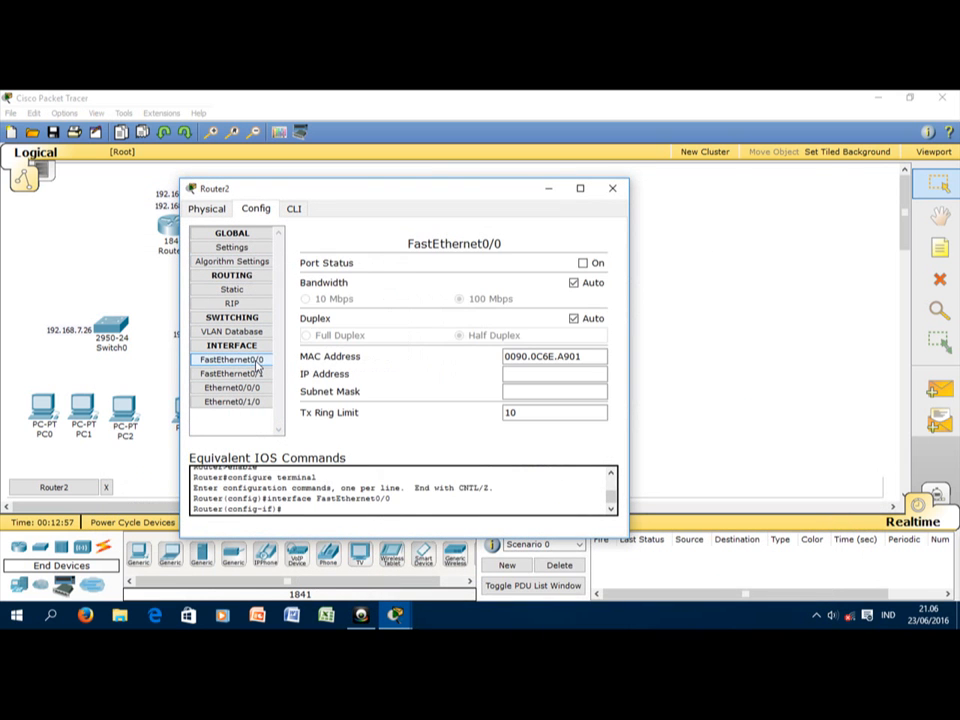
left_click(538, 375)
left_click_drag(506, 193, 597, 280)
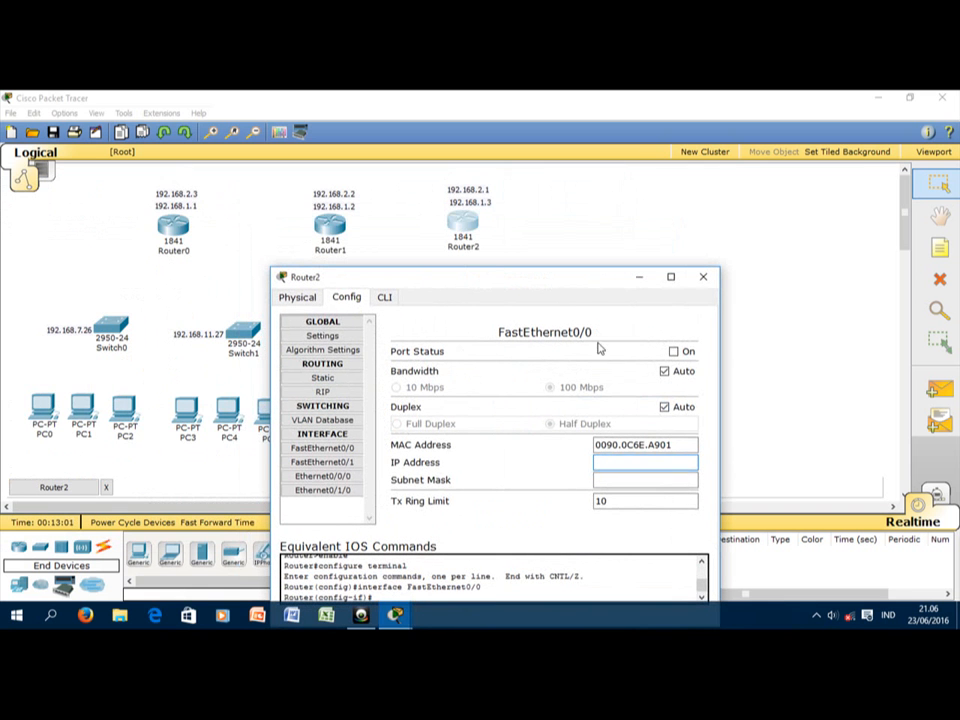
type("192.168.1.1")
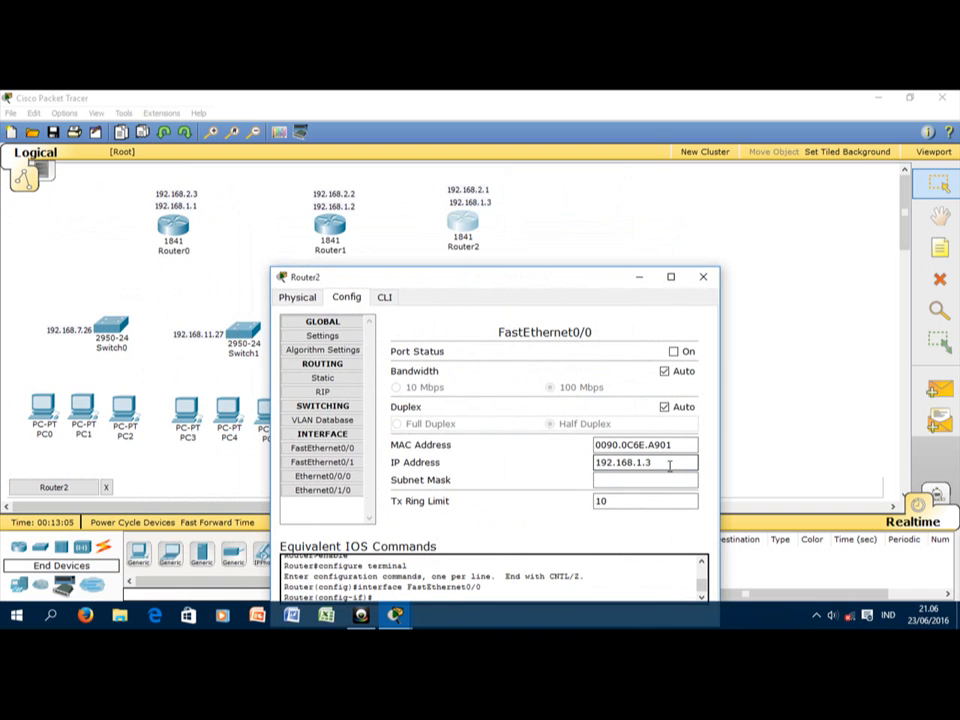
key("Tab")
left_click(674, 351)
Step: Configure FastEthernet0/1 on Router2 with IP address 150.70.45.18 and subnet mask 255.255.0.0, and enable the port
left_click(343, 462)
left_click(614, 463)
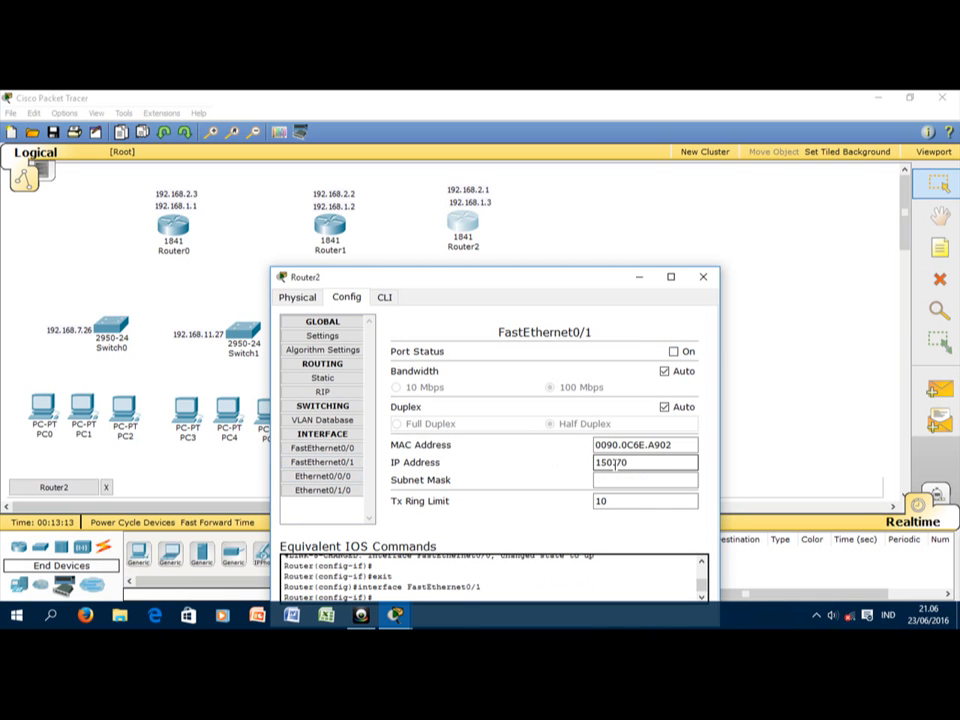
type("150.70.45.18")
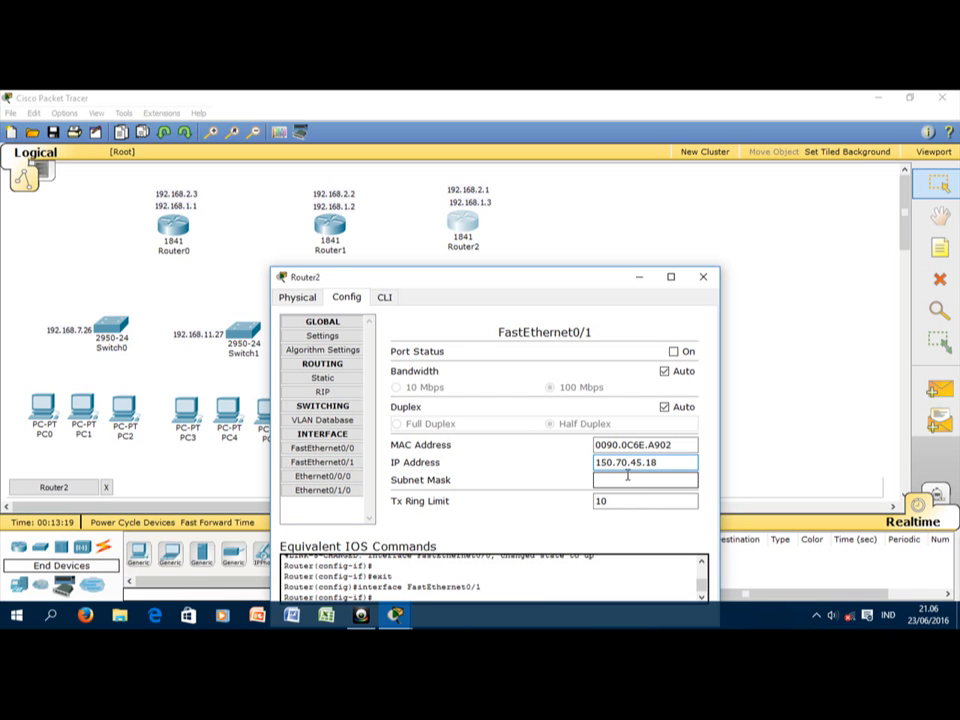
left_click(640, 480)
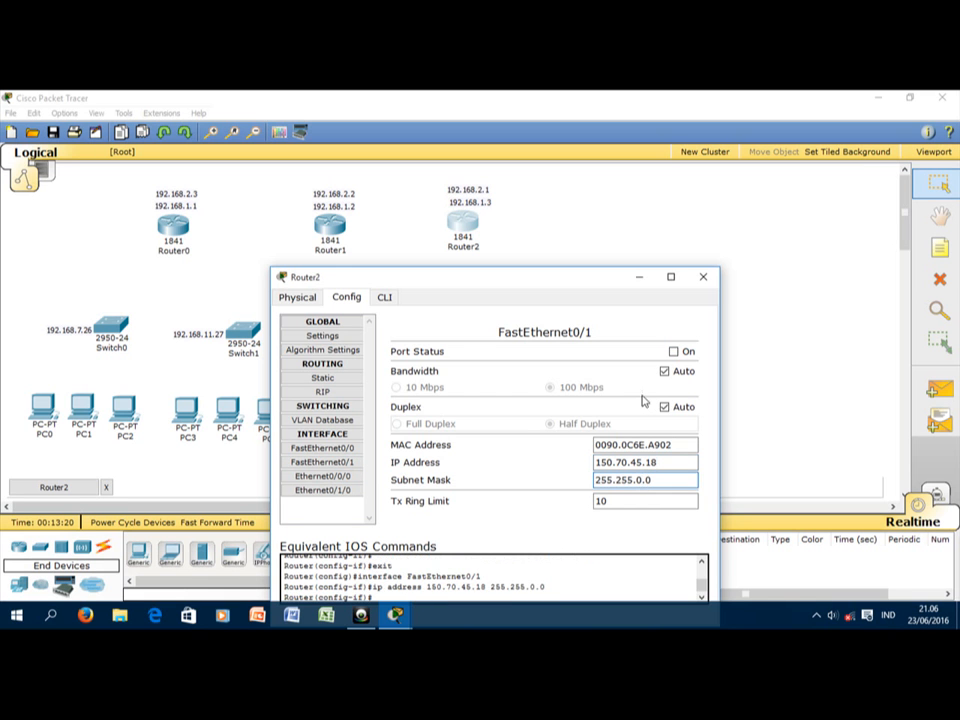
left_click_drag(543, 293, 555, 414)
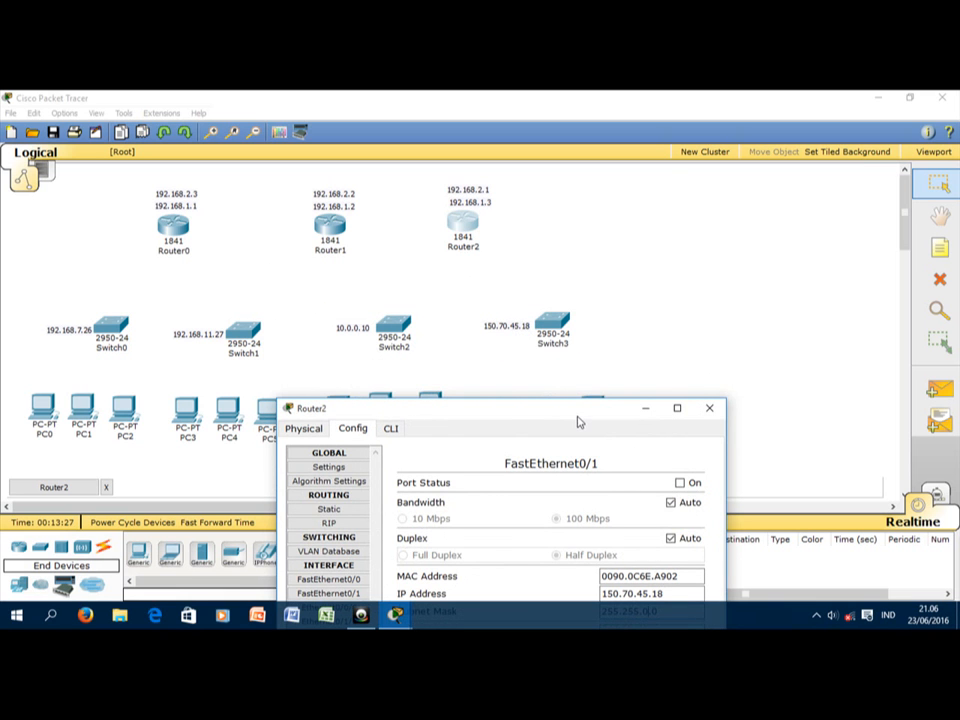
left_click_drag(578, 418, 576, 381)
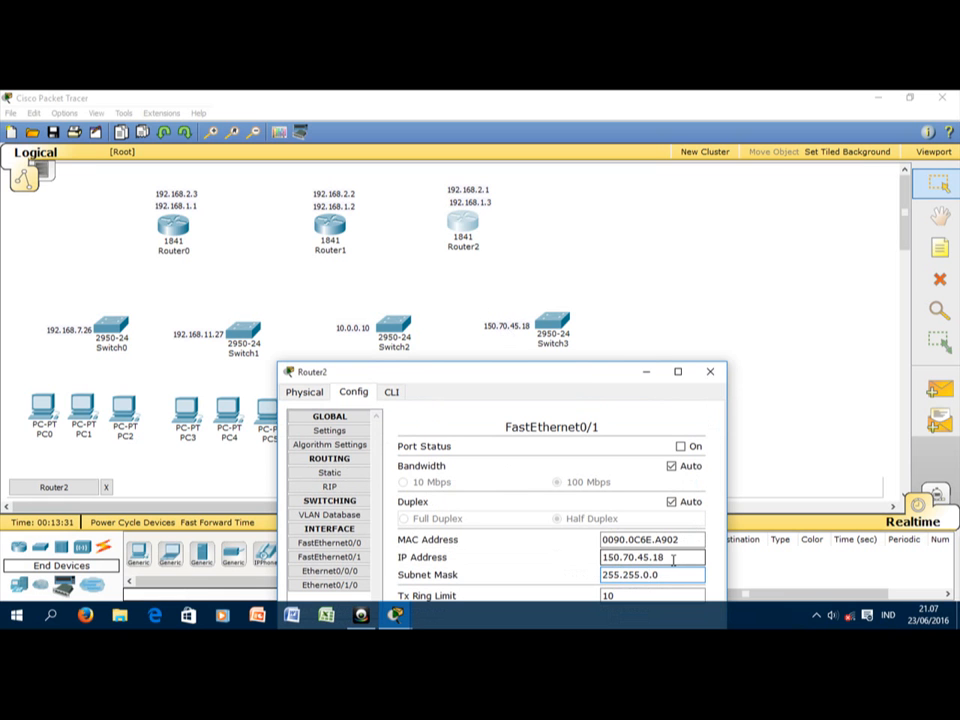
left_click(680, 446)
Step: Configure Ethernet0/0/0 on Router2 with IP address 192.168.2.1 and subnet mask 255.255.255.0, and enable the port
left_click_drag(615, 369, 692, 272)
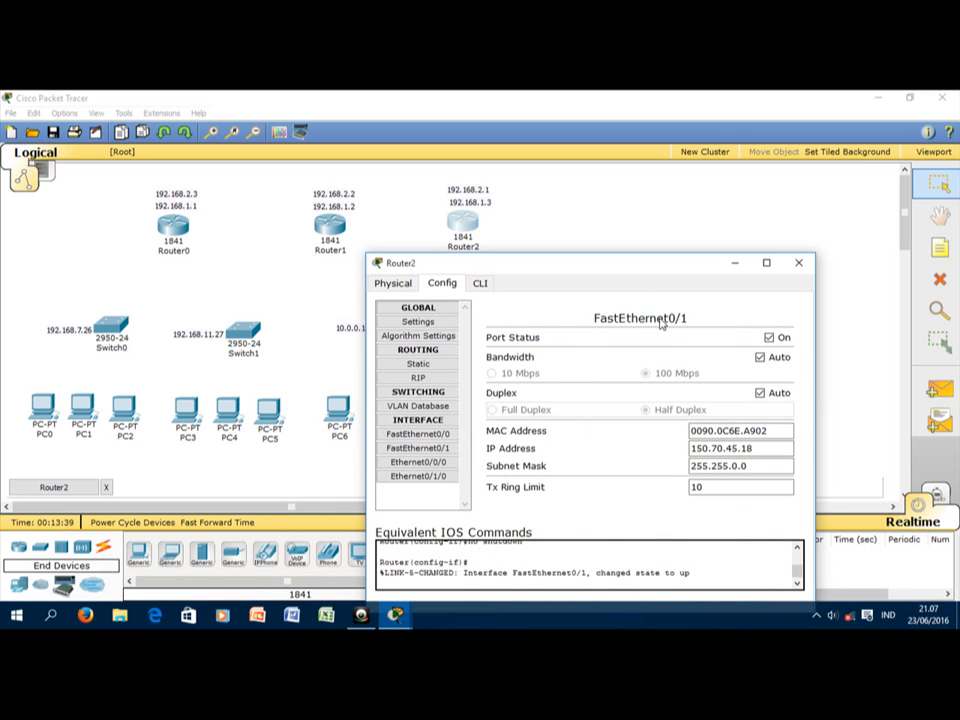
left_click(441, 463)
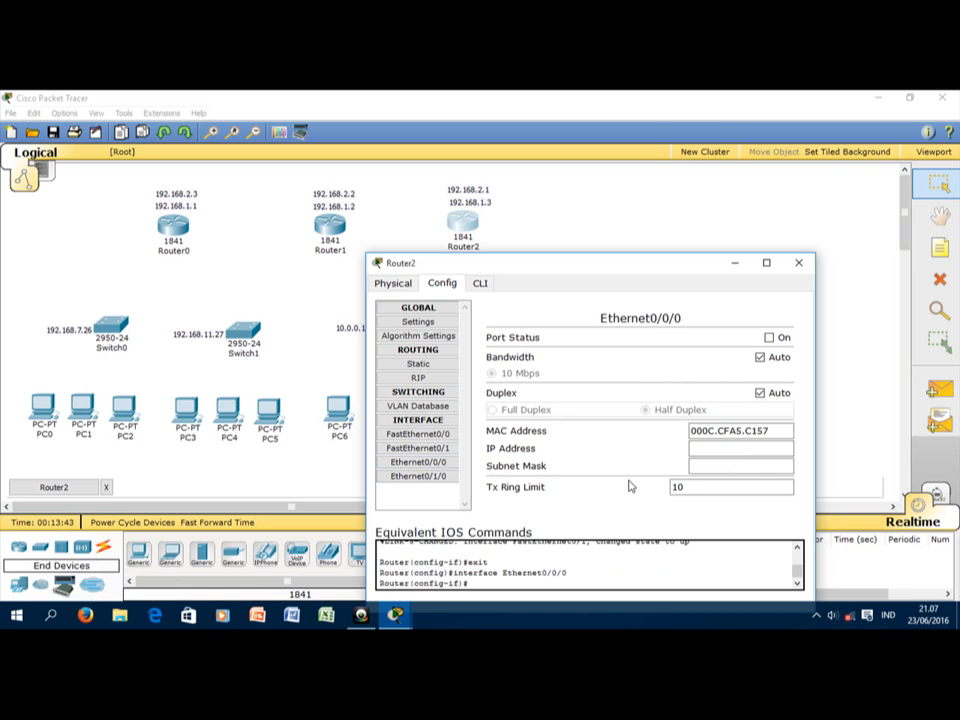
left_click(703, 450)
left_click(715, 447)
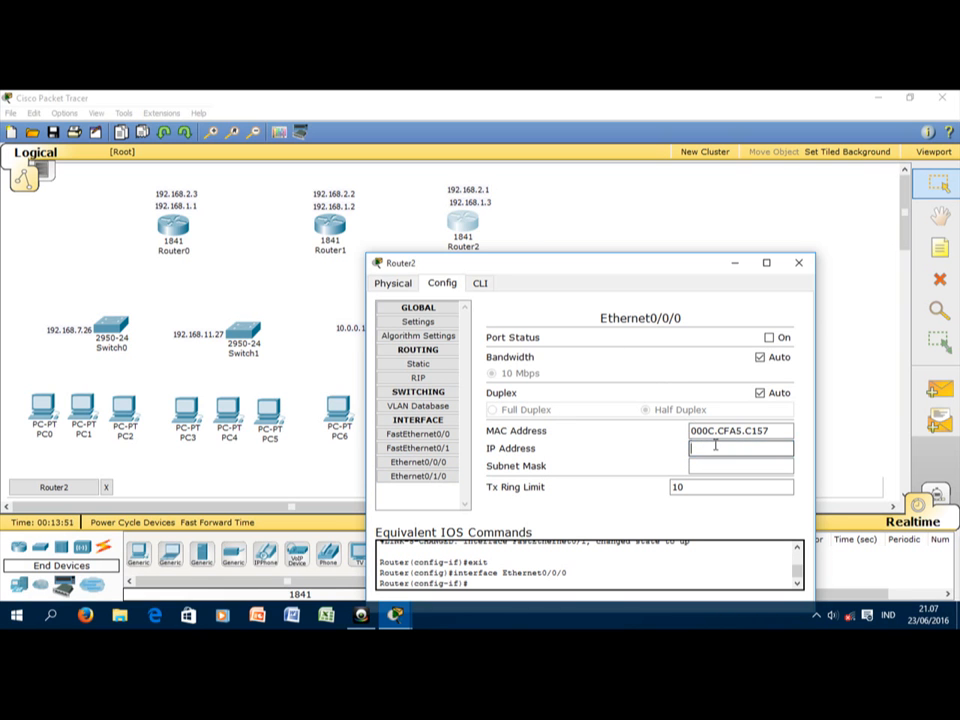
type("192.168.1.1")
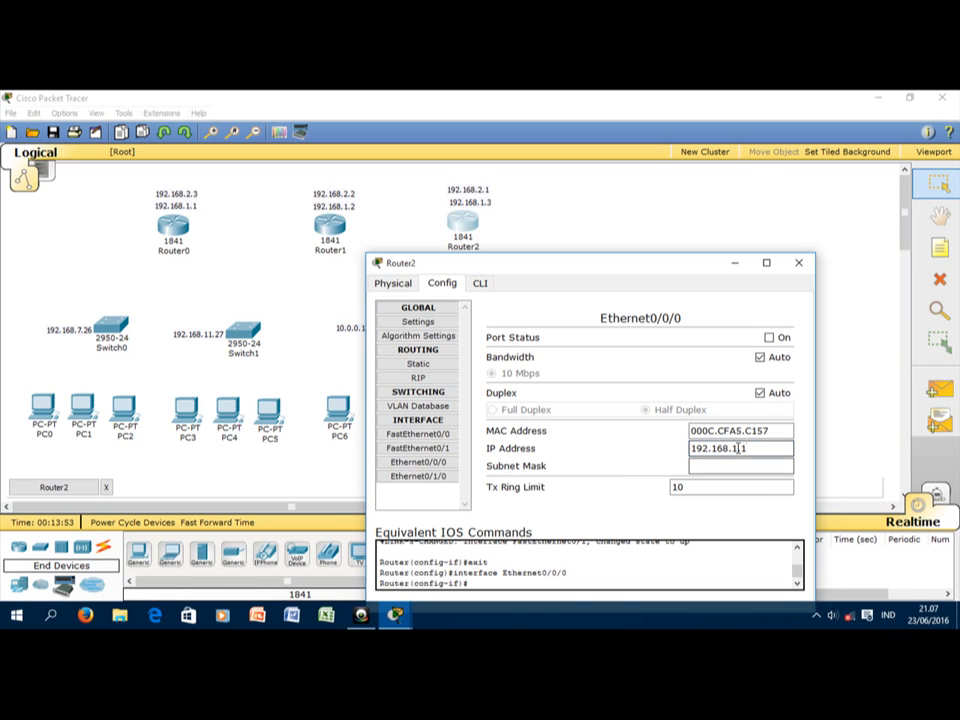
left_click(739, 448)
key("BackSpace")
type("2")
left_click(756, 465)
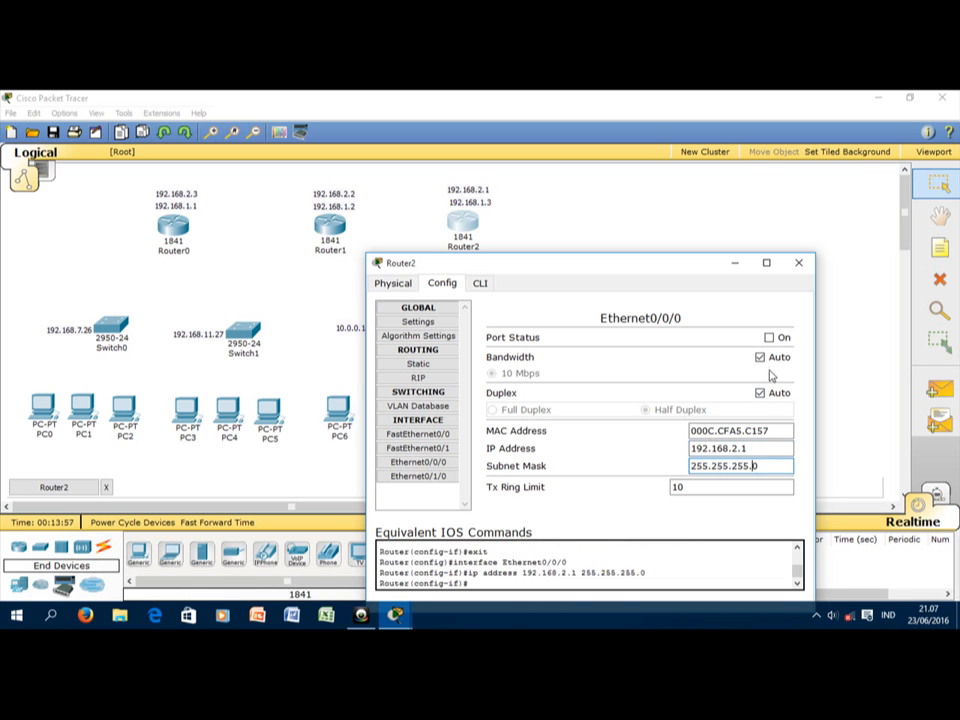
left_click(769, 337)
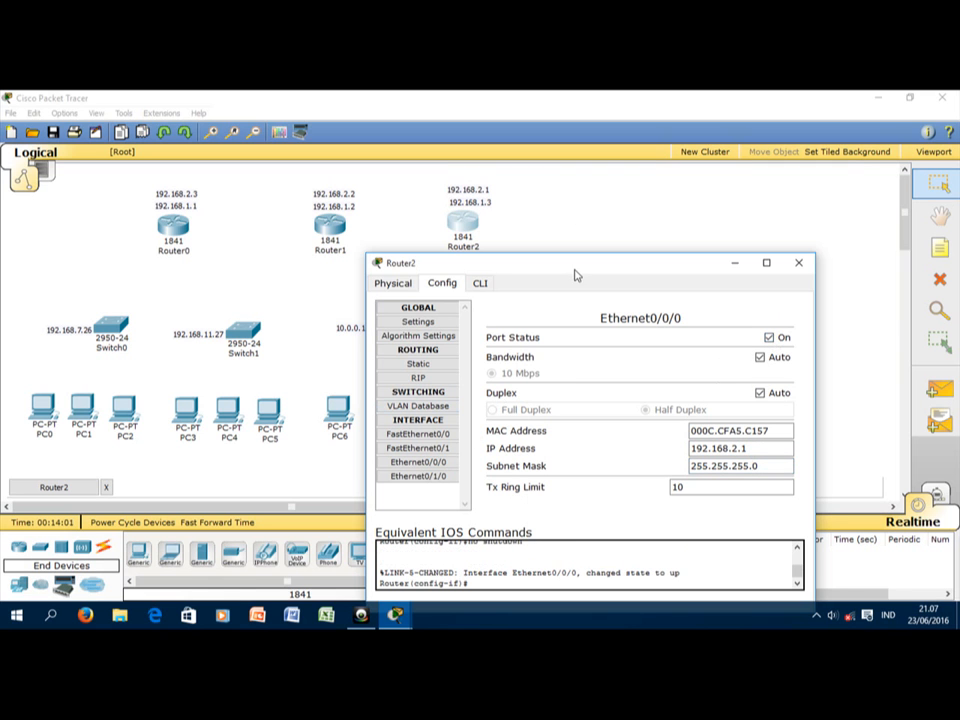
Step: Enable Ethernet0/1/0 on Router2 with IP address 192.168.11.29 and subnet mask 255.255.255.0, and close the router's window
left_click(416, 477)
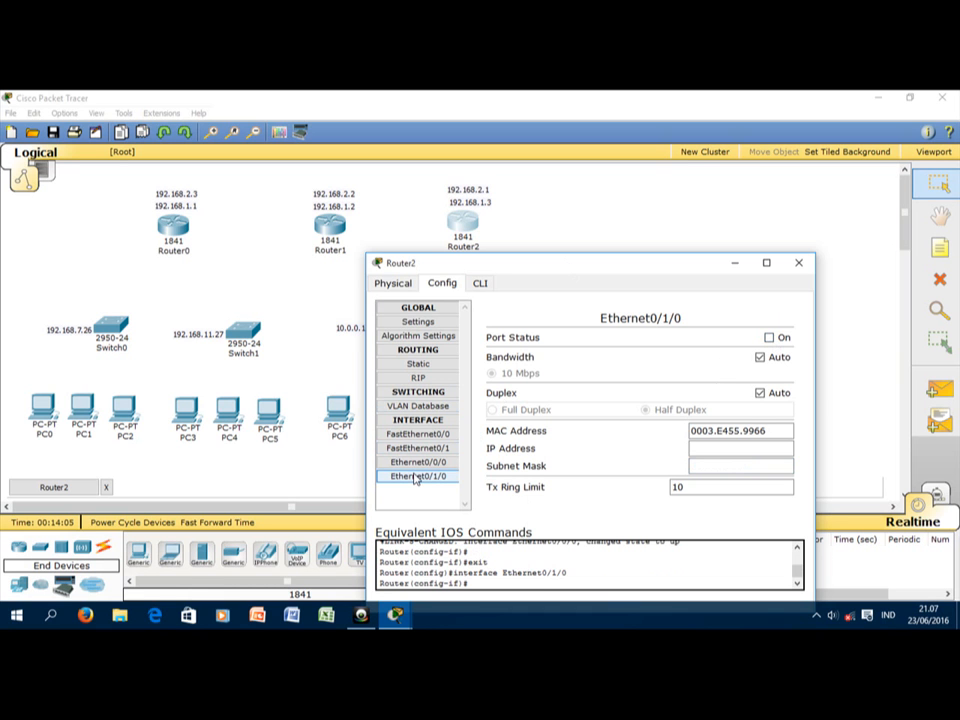
left_click(716, 449)
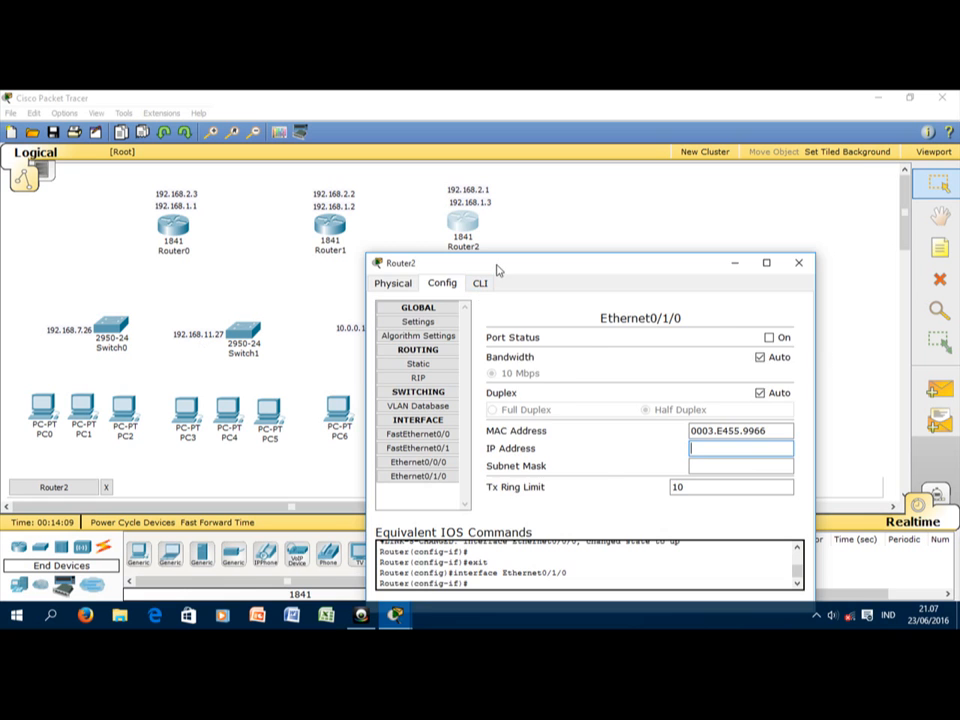
left_click_drag(497, 268, 534, 200)
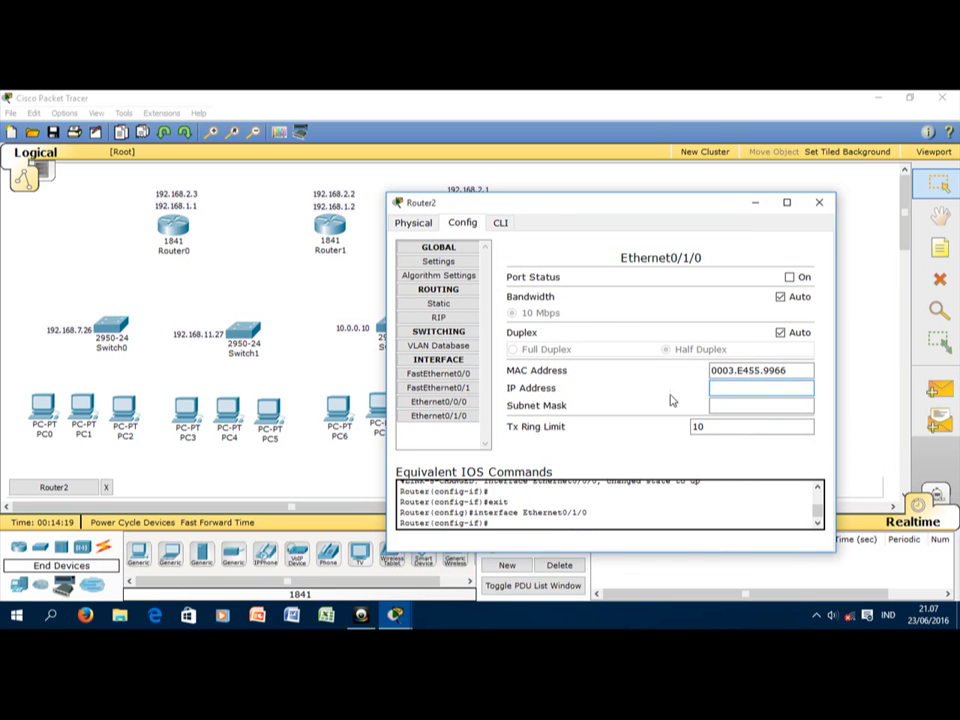
type("192.168.1.1")
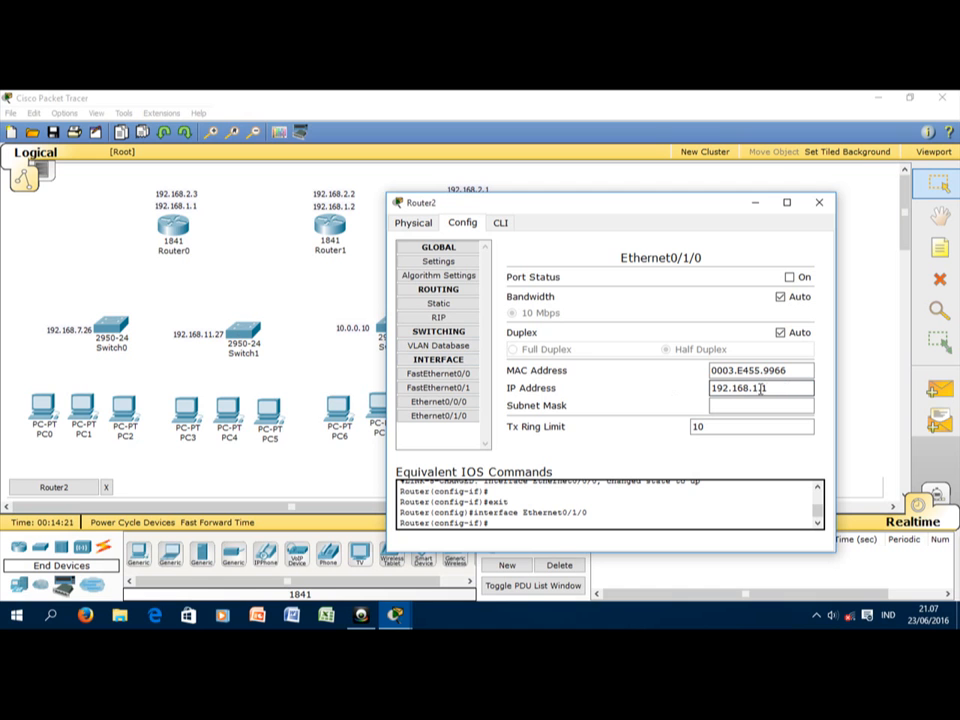
key("BackSpace")
key("BackSpace")
key("BackSpace")
type("168.11.2")
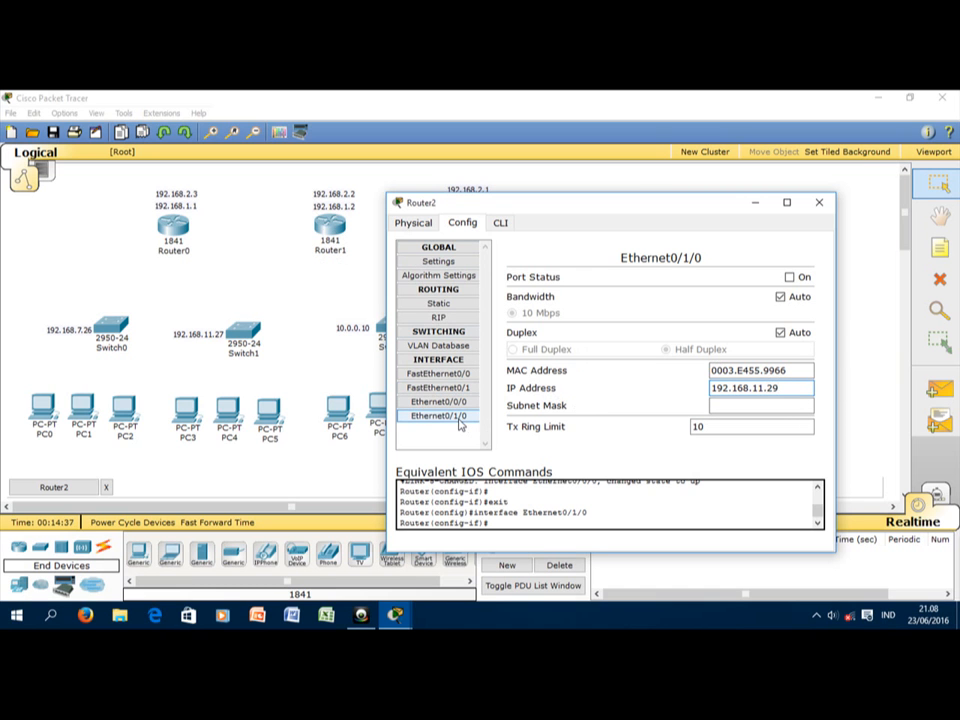
left_click(781, 404)
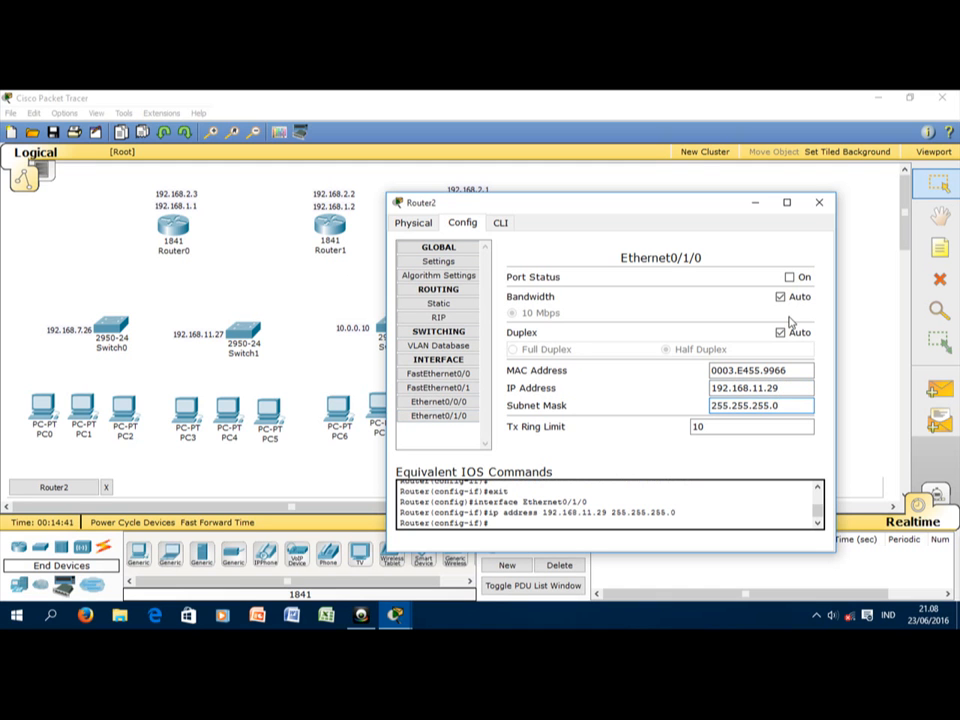
left_click(790, 278)
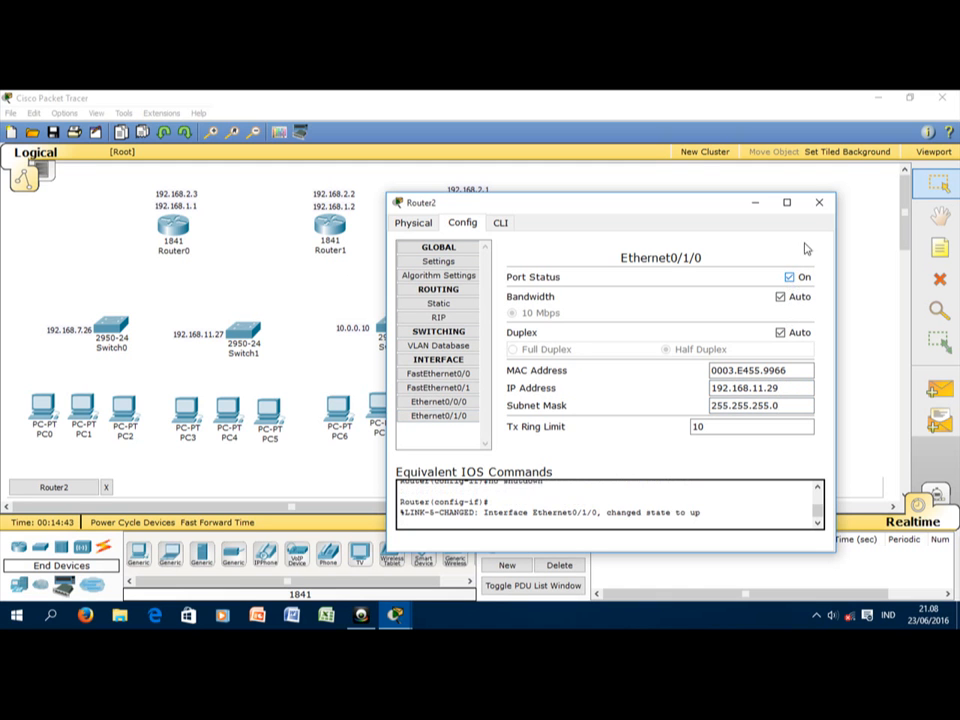
left_click(819, 204)
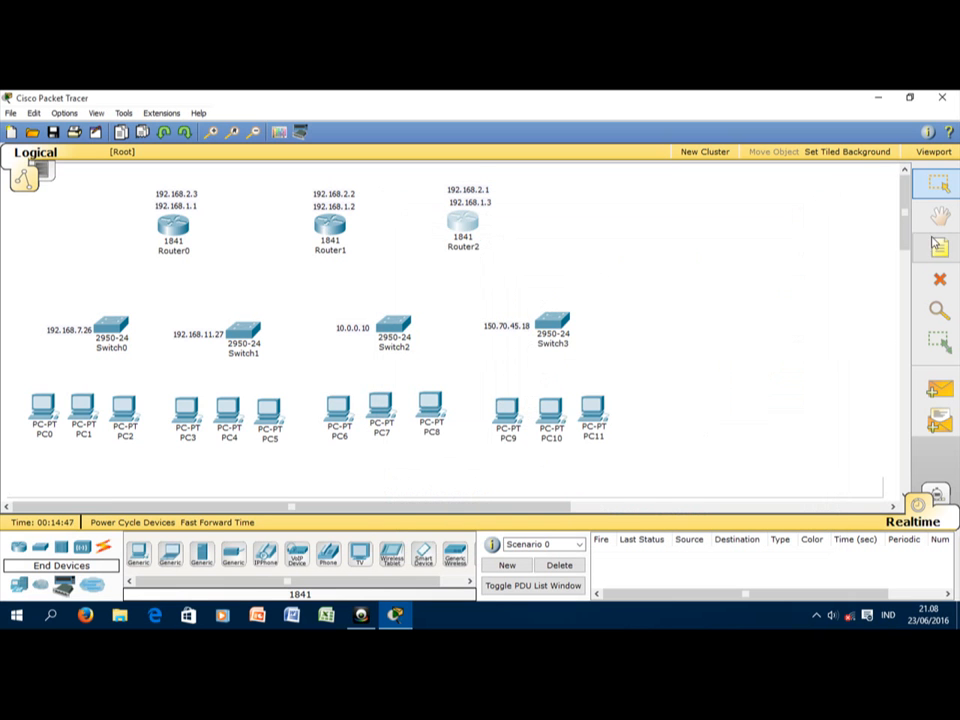
Step: Connect FastEthernet0/0 on Router0 to FastEthernet0/0 on Router1 with a Copper Cross-Over cable
left_click(101, 549)
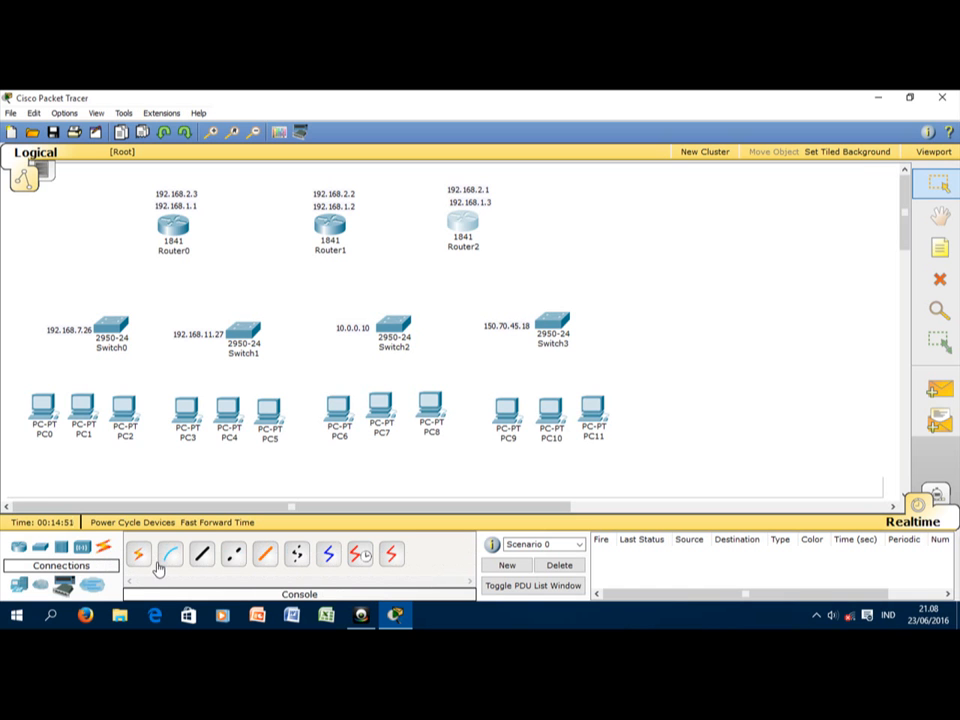
left_click(233, 566)
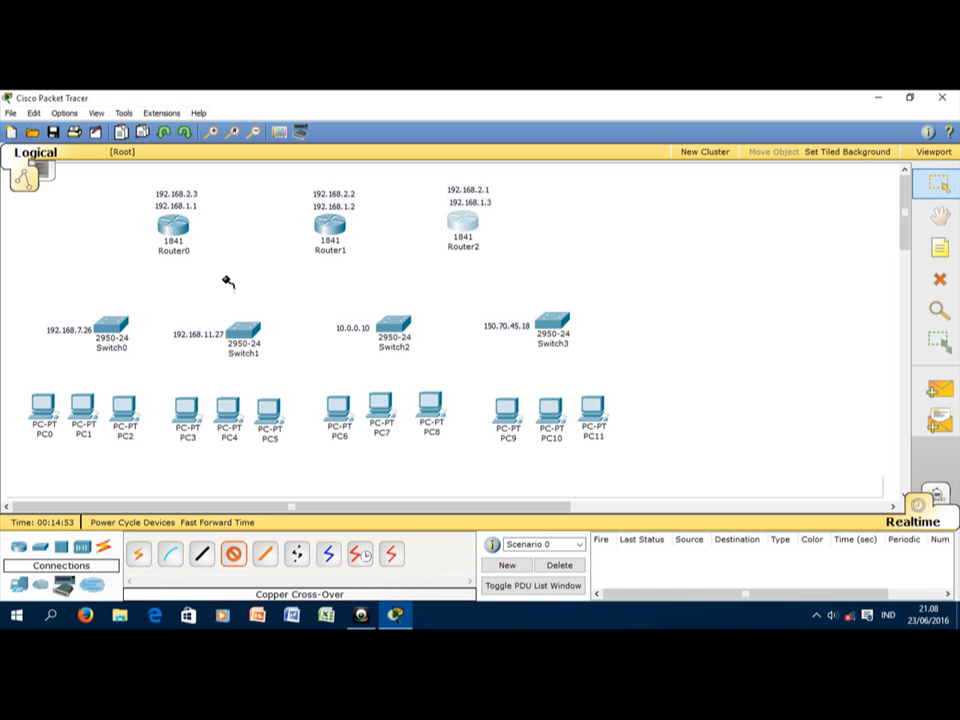
left_click(171, 223)
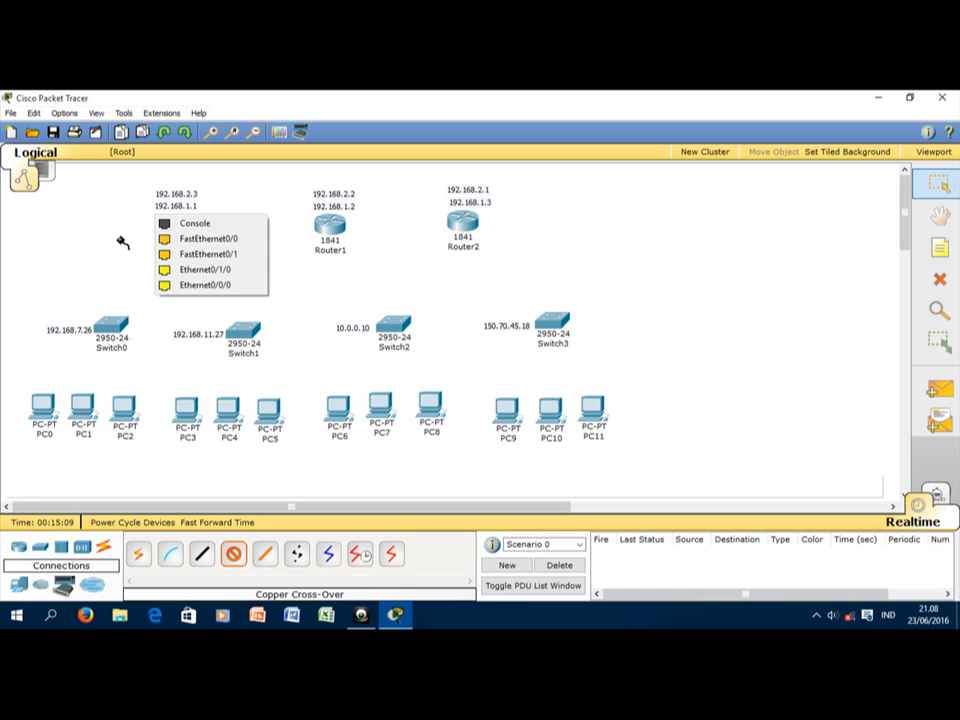
left_click(205, 238)
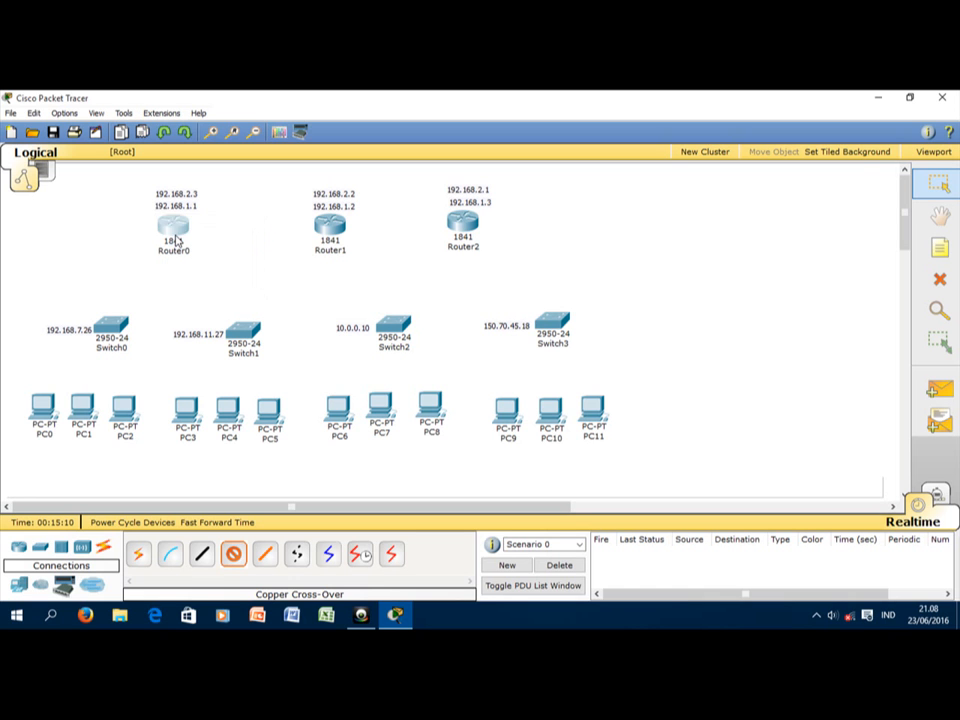
left_click(327, 226)
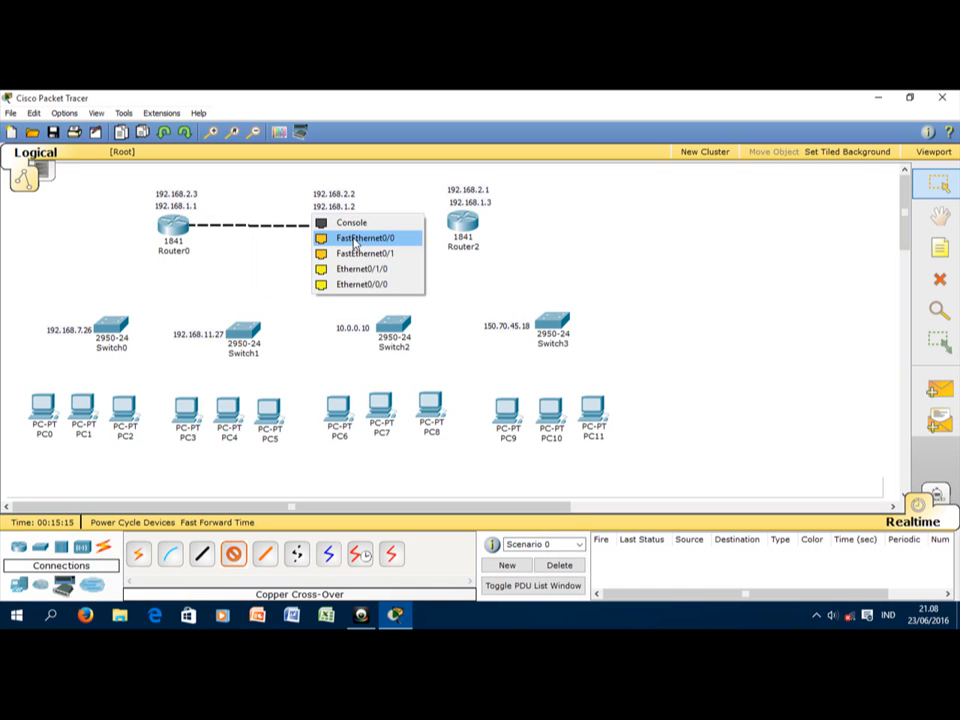
left_click(355, 243)
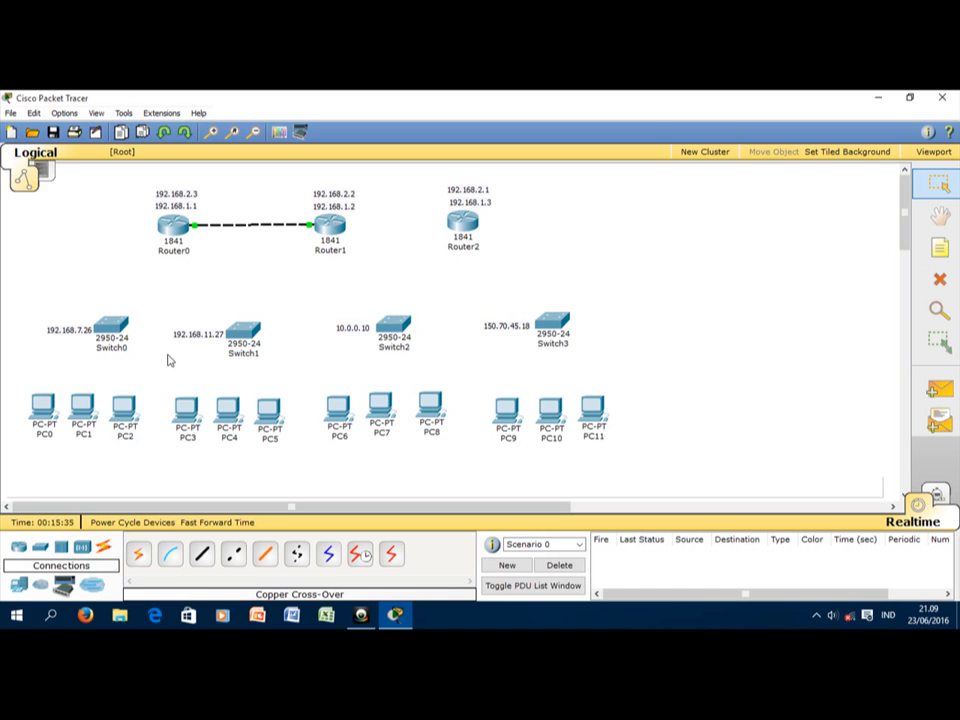
Step: Connect Ethernet0/0/0 on Router1 to Ethernet0/0/0 on Router2 with a Copper Cross-Over cable
left_click(233, 553)
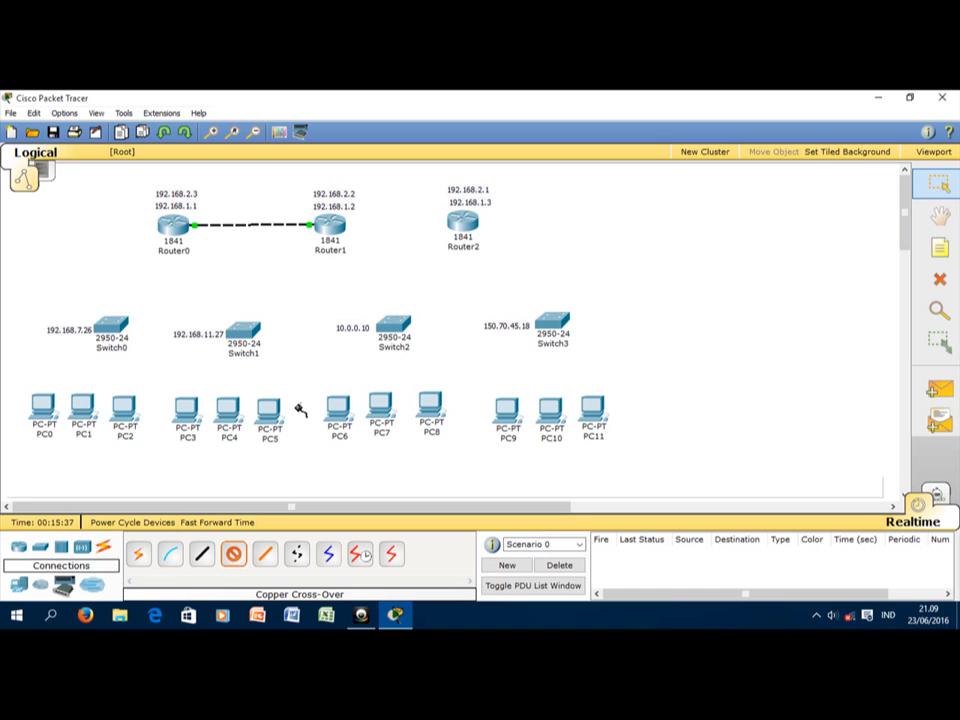
mouse_move(340, 233)
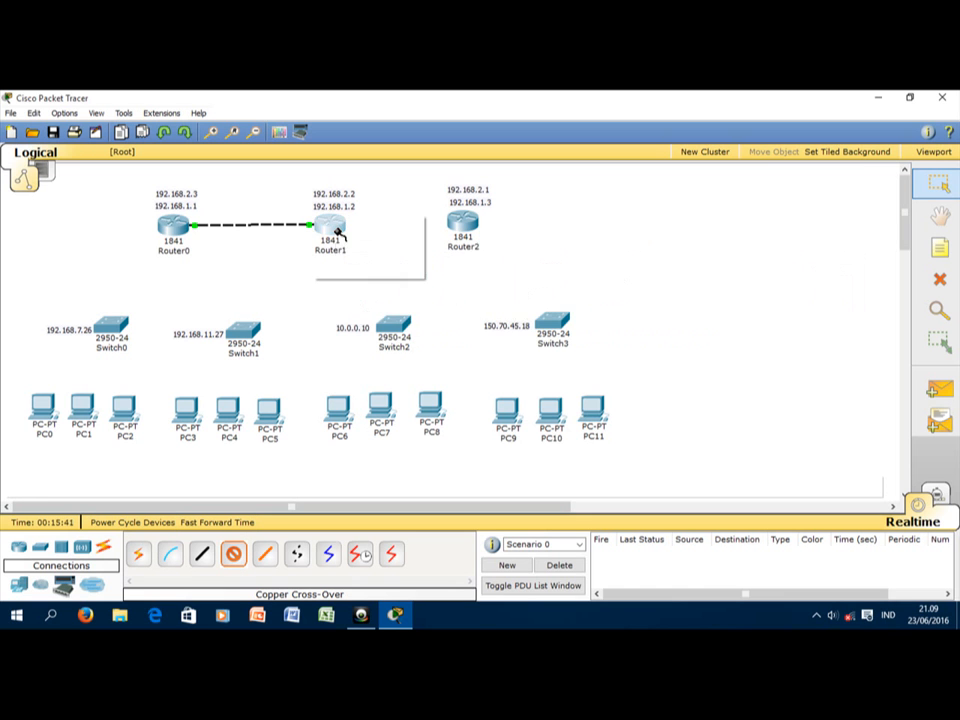
left_click(332, 228)
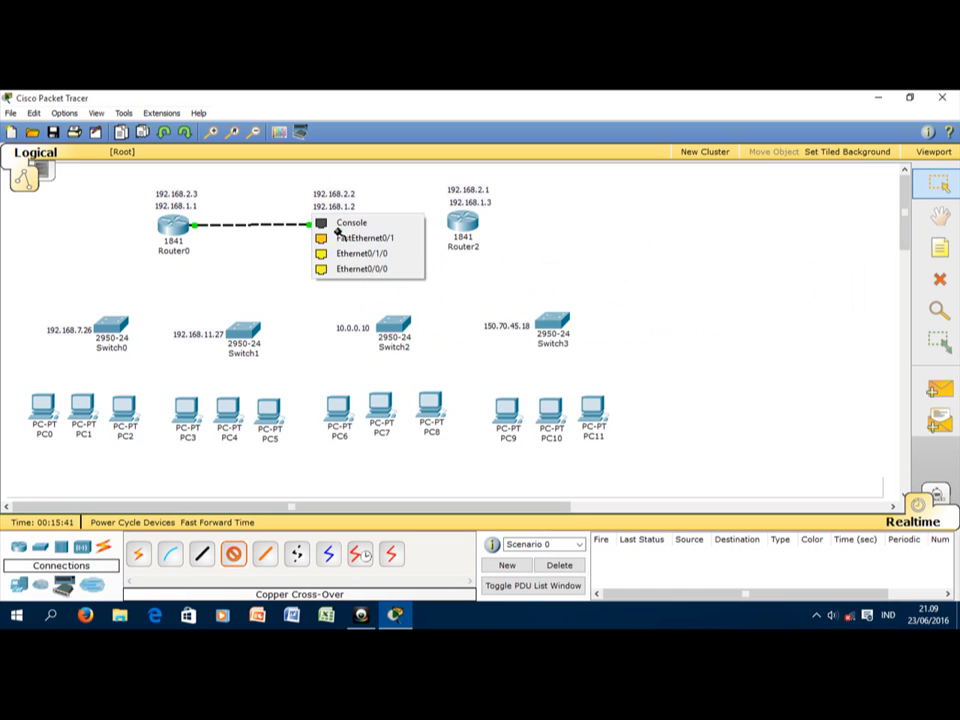
left_click(390, 270)
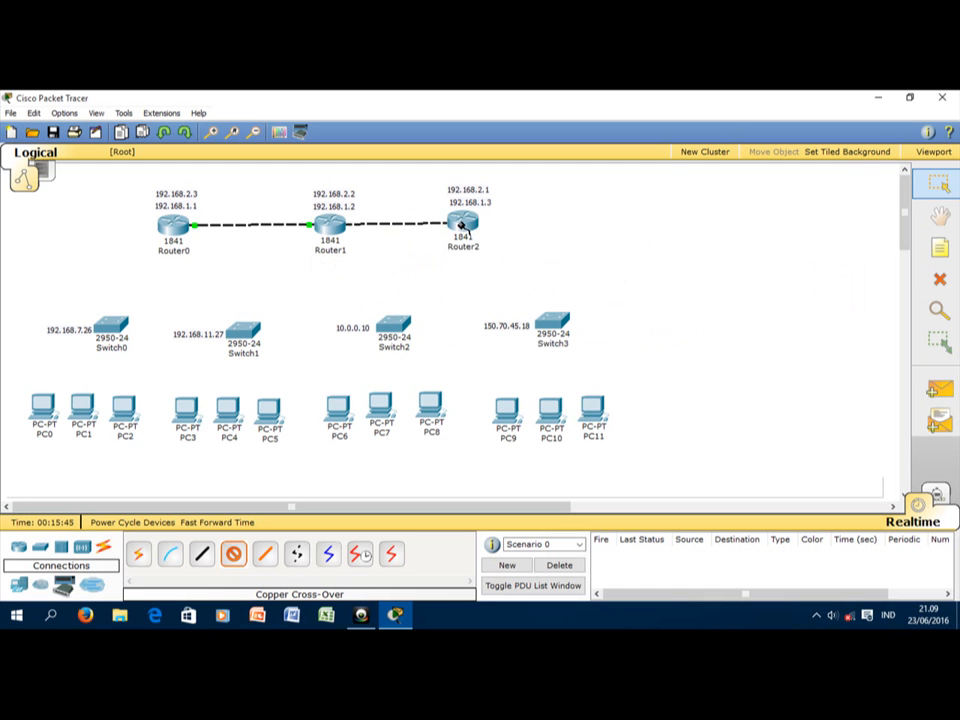
left_click(463, 221)
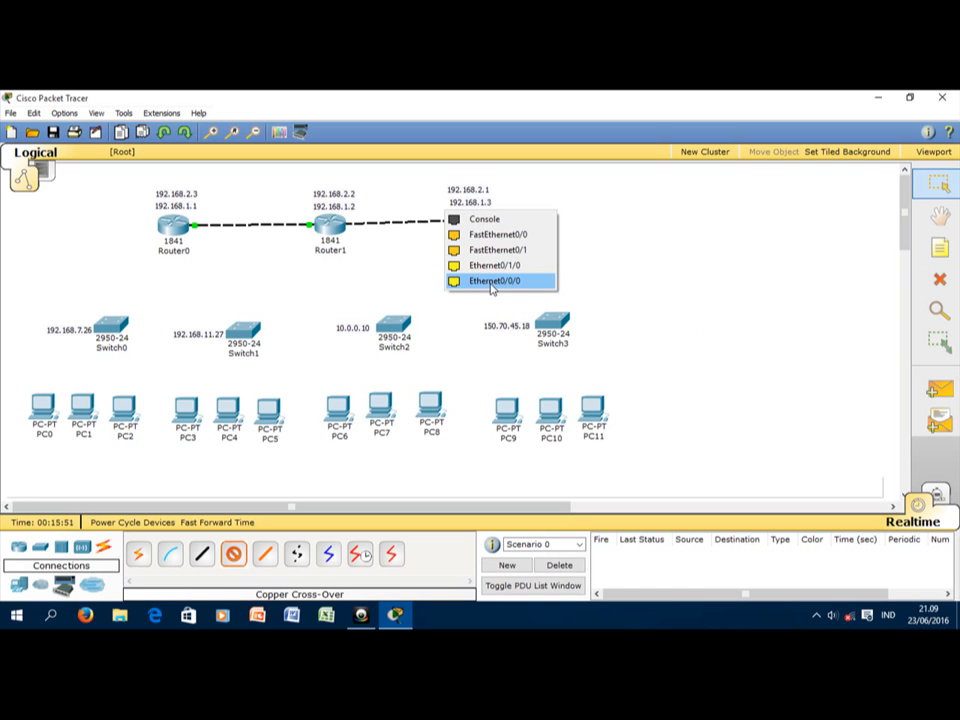
left_click(491, 282)
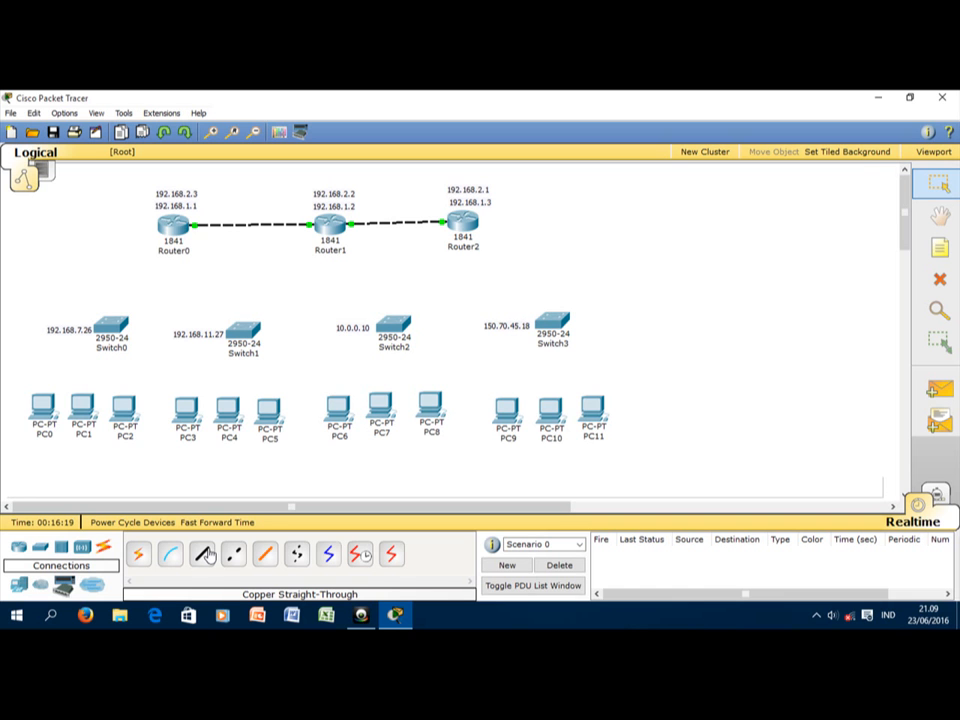
Step: Connect FastEthernet0/1 on Switch0 to FastEthernet0/1 on Router0 with a Copper Straight-Through cable
left_click(110, 324)
left_click(178, 285)
left_click(172, 226)
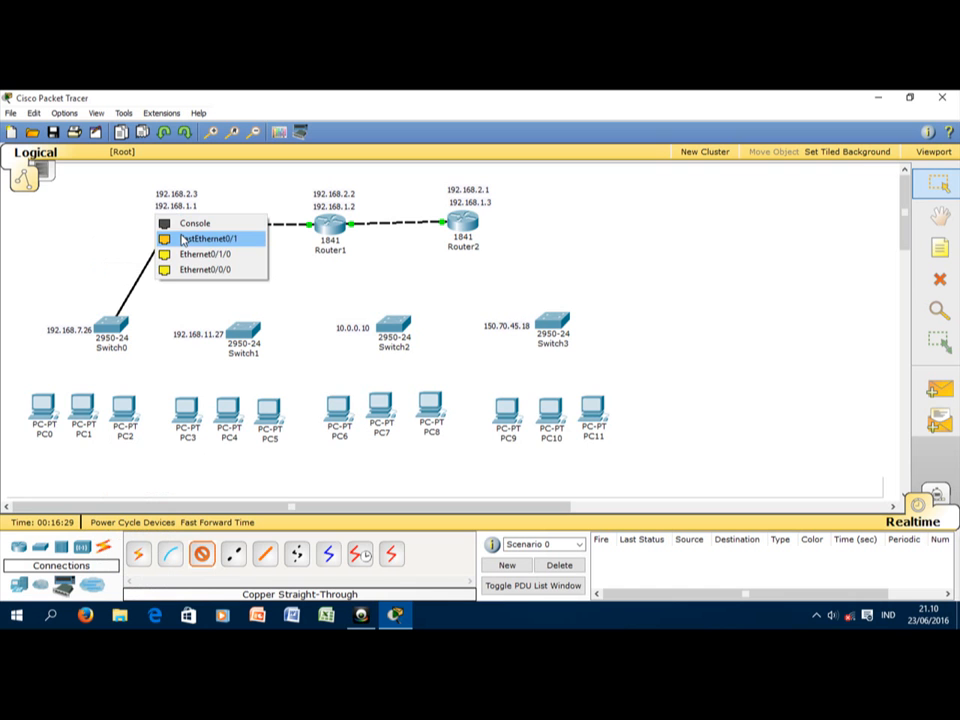
left_click(183, 240)
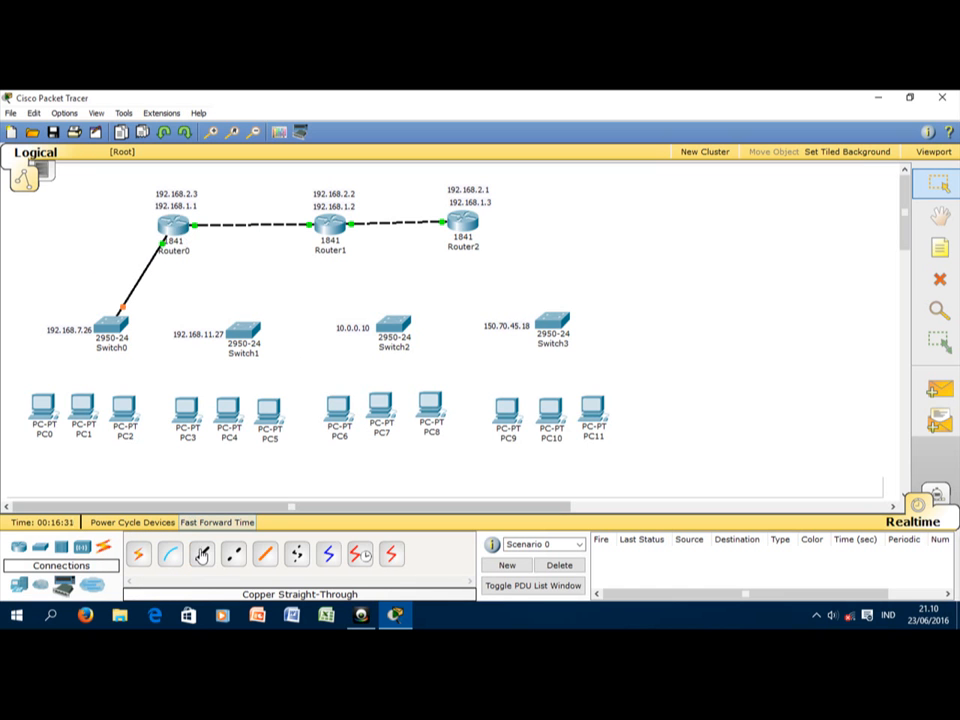
Step: Connect FastEthernet0/1 on Switch1 to Ethernet0/1/0 on Router0 with a Copper Straight-Through cable
left_click(240, 336)
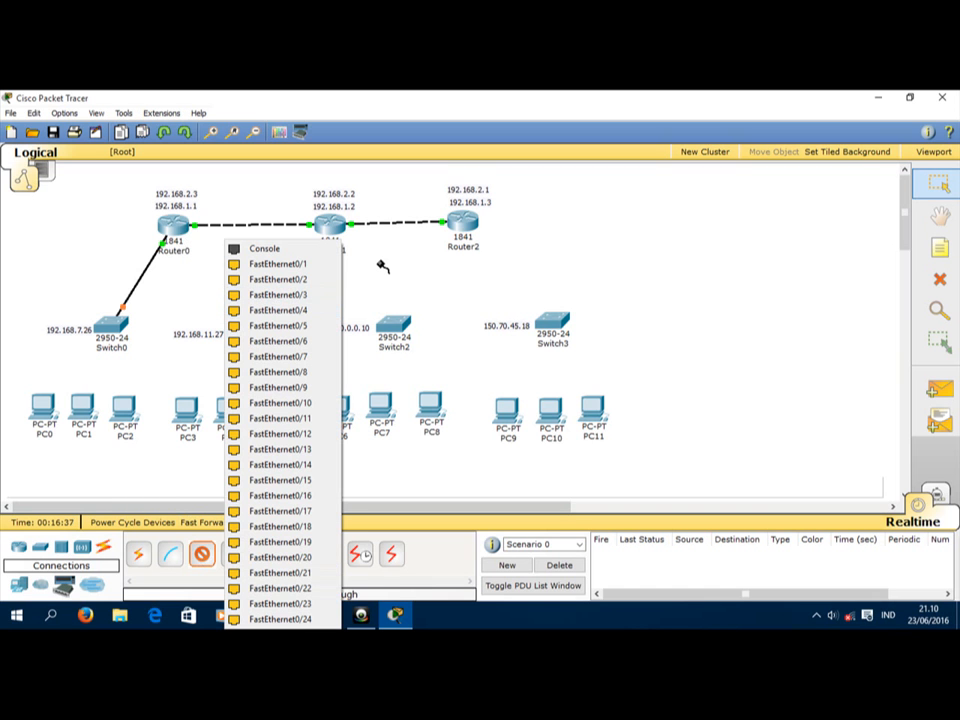
left_click(295, 265)
left_click(174, 228)
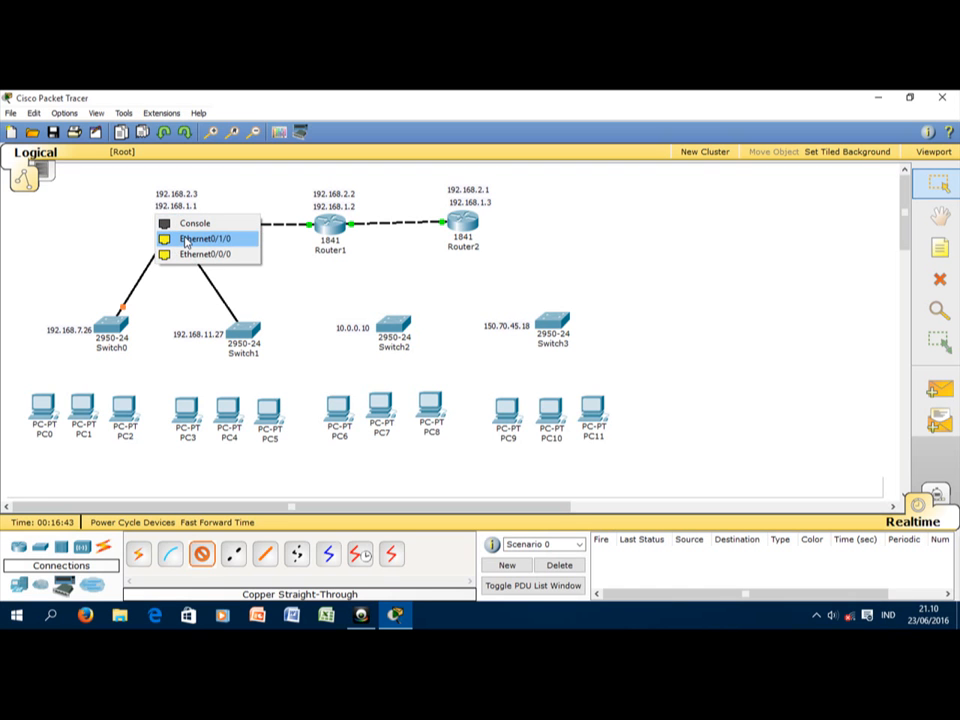
left_click(185, 242)
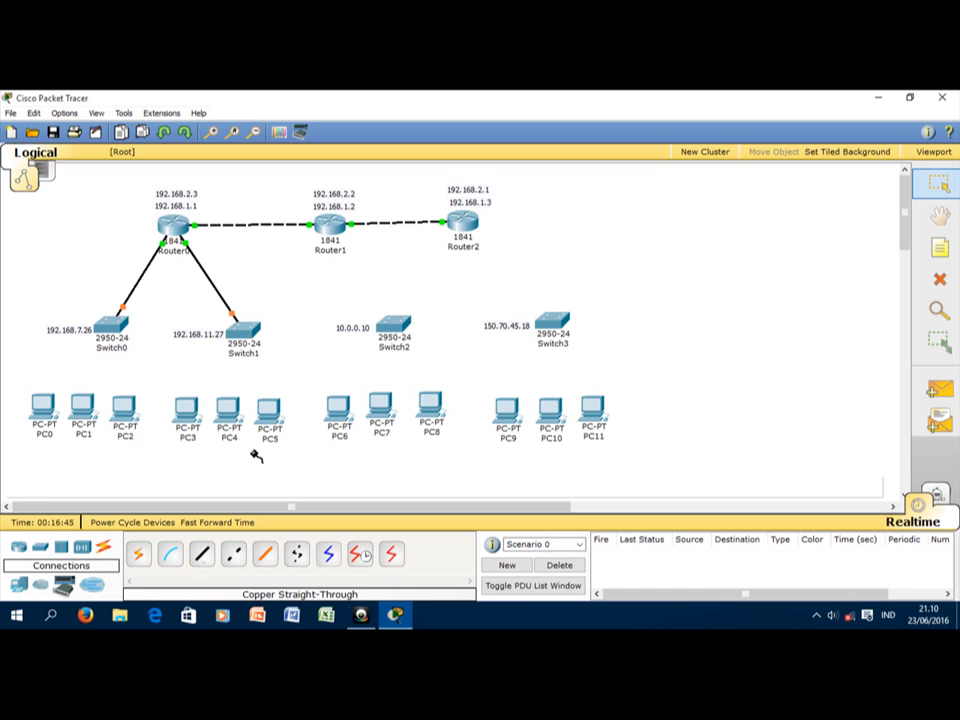
left_click(390, 325)
left_click(424, 263)
left_click(938, 183)
Step: Connect FastEthernet0/1 on Switch2 to FastEthernet0/1 on Router1 with a Copper Straight-Through cable
left_click(200, 568)
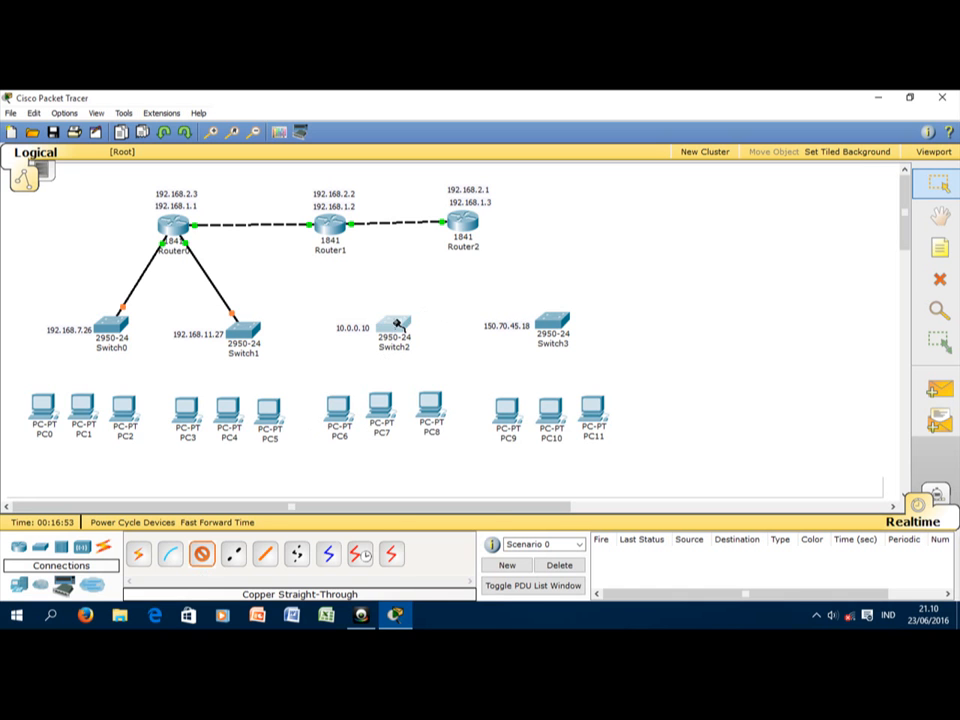
left_click(398, 325)
left_click(420, 264)
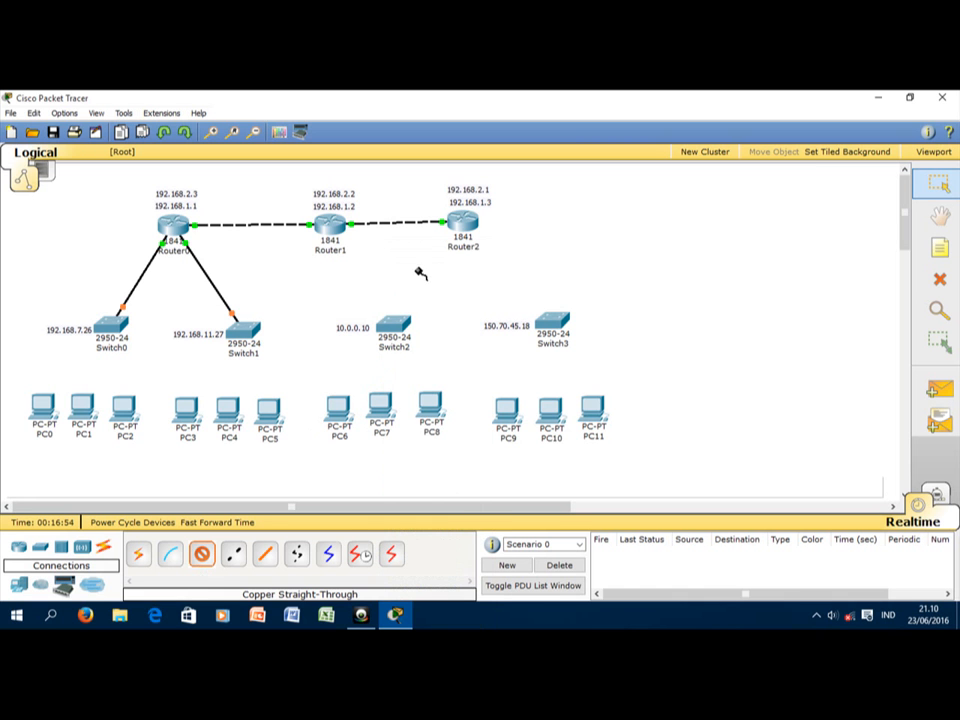
left_click(337, 232)
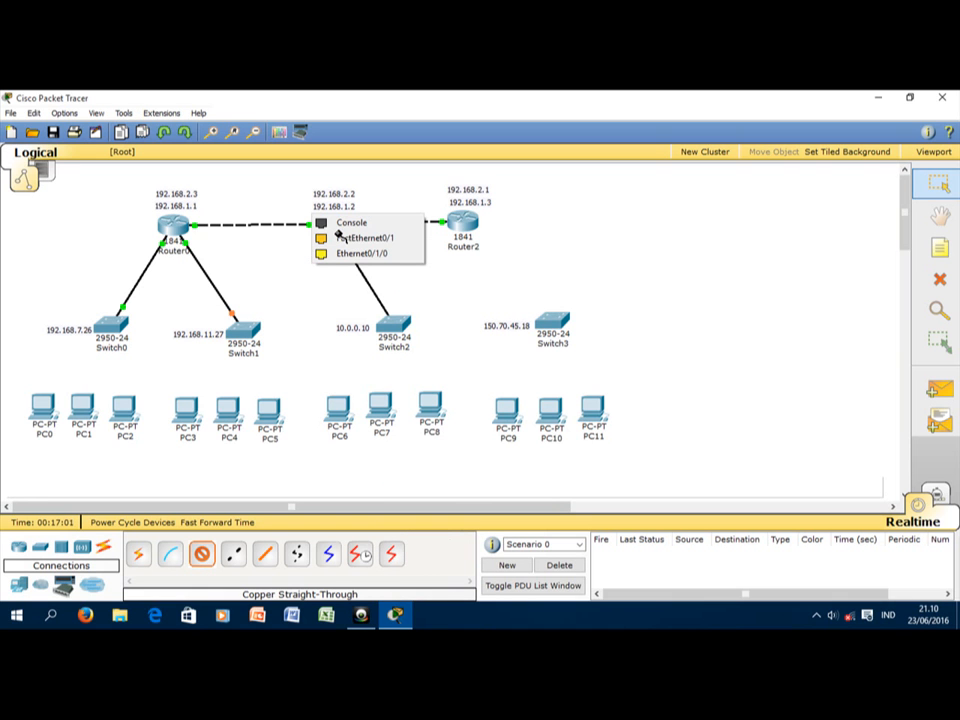
left_click(345, 238)
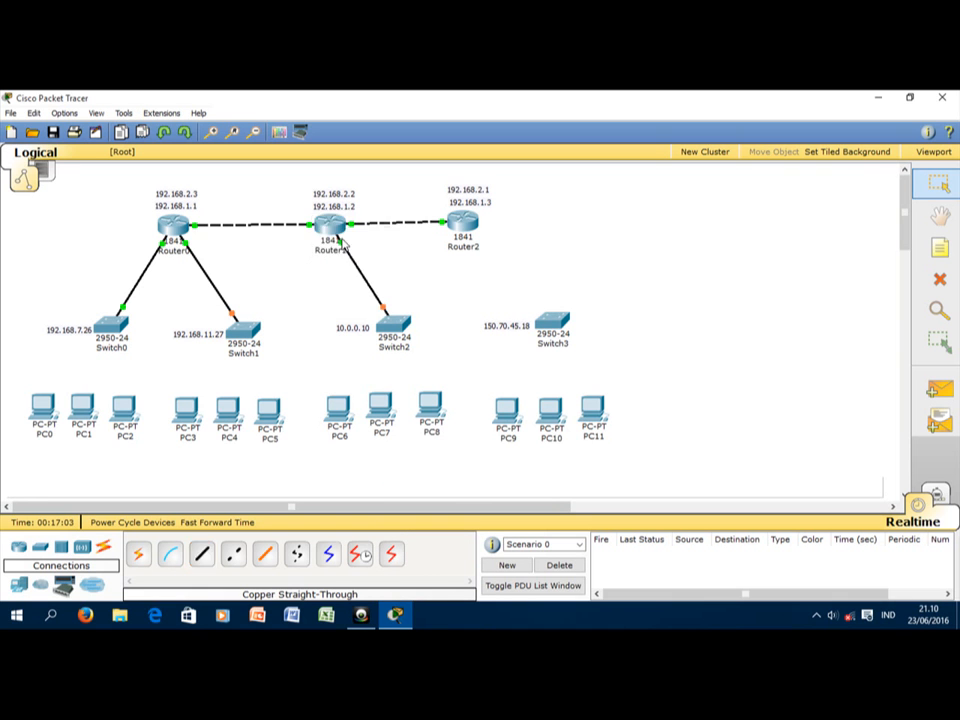
Step: Connect FastEthernet0/1 on Switch3 to FastEthernet0/1 on Router2 with a Copper Straight-Through cable
left_click(201, 553)
left_click(550, 327)
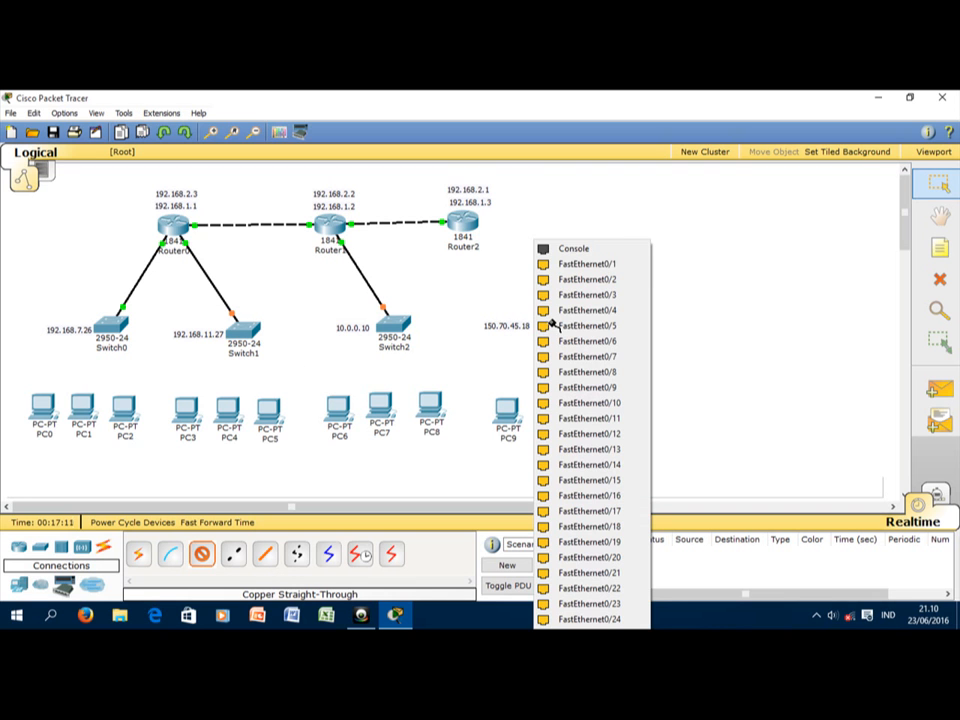
left_click(615, 265)
left_click(475, 225)
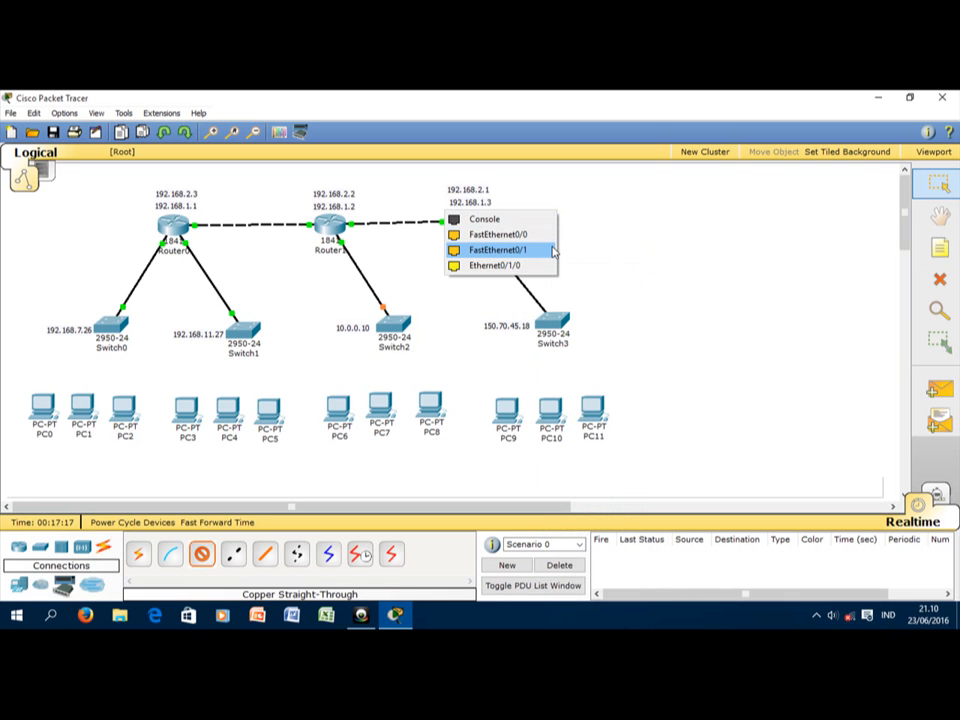
left_click(553, 250)
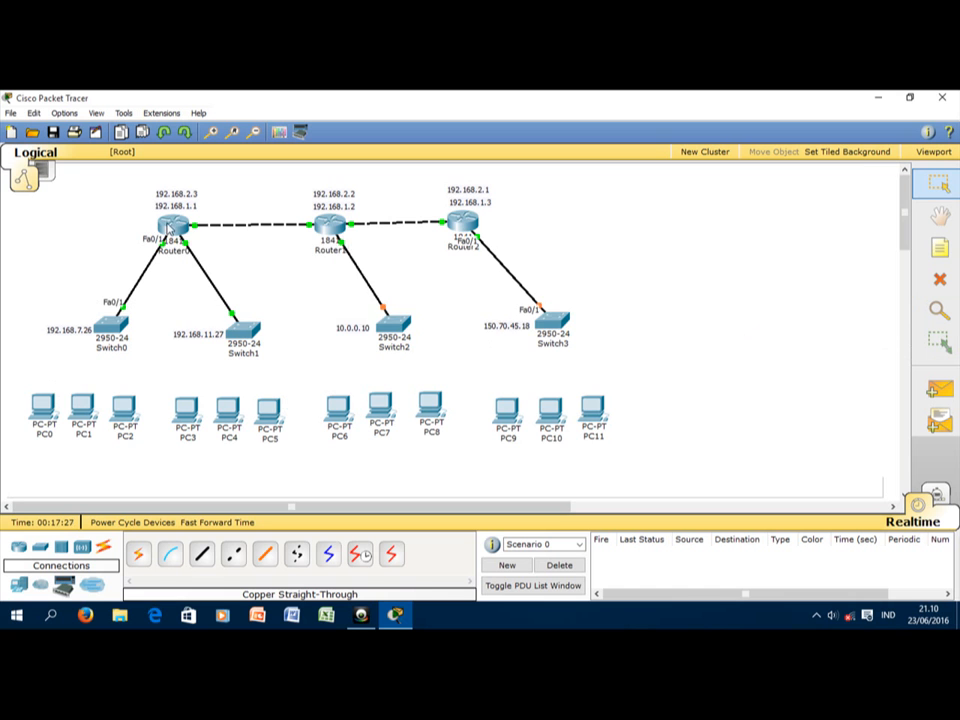
Step: Open Router0's RIP routing configuration and add the networks 192.168.1.0 and 192.168.2.0
mouse_move(173, 230)
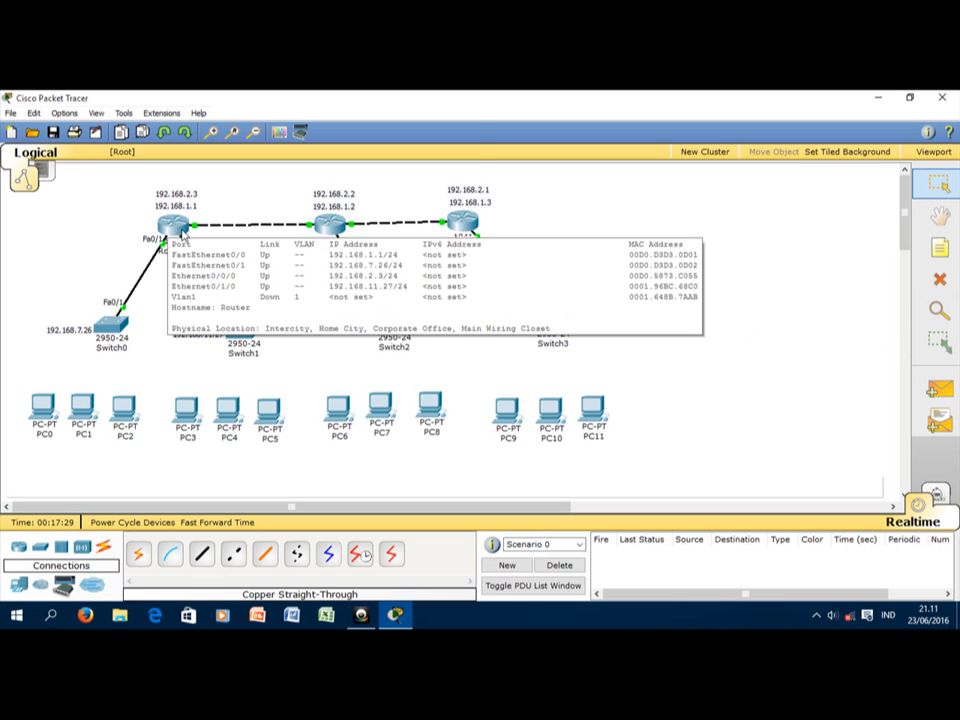
left_click(173, 229)
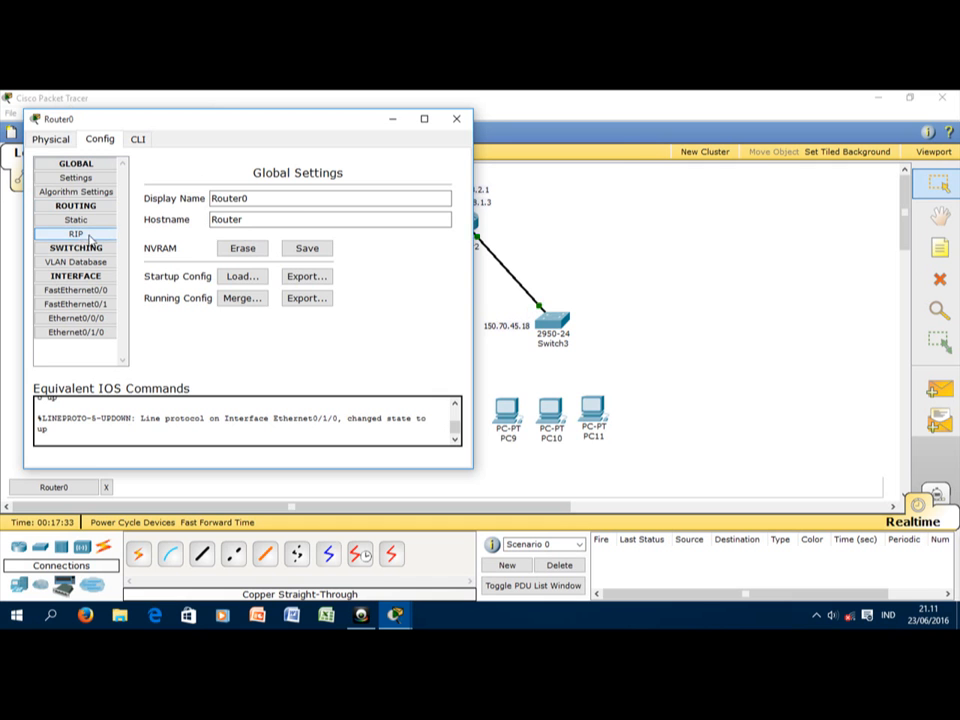
left_click_drag(209, 121, 386, 147)
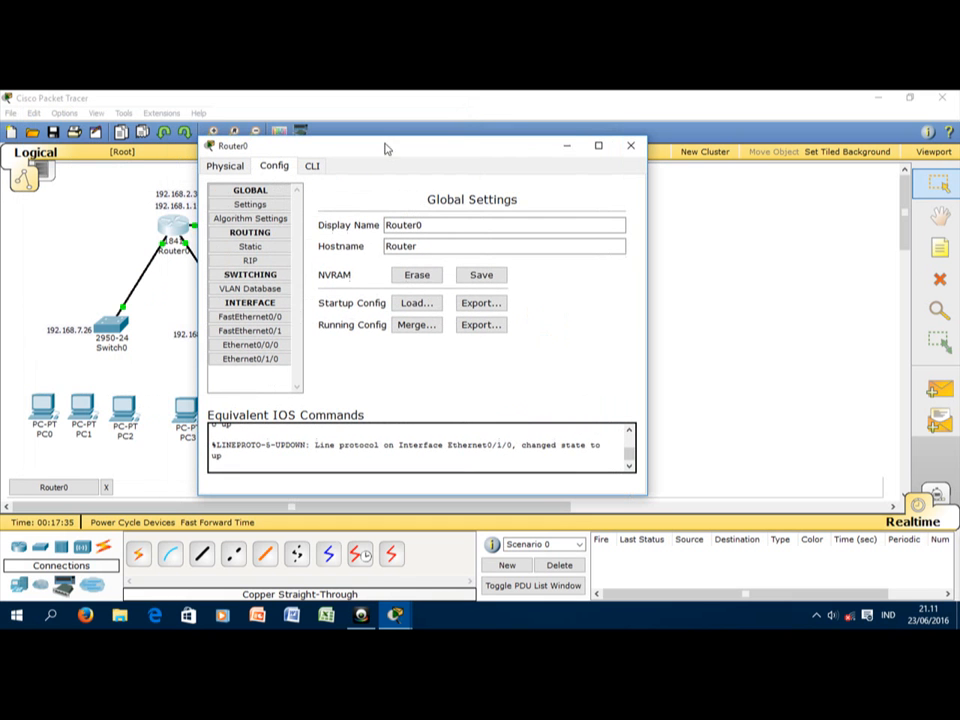
left_click(252, 260)
left_click(517, 215)
type("192.168.1.1")
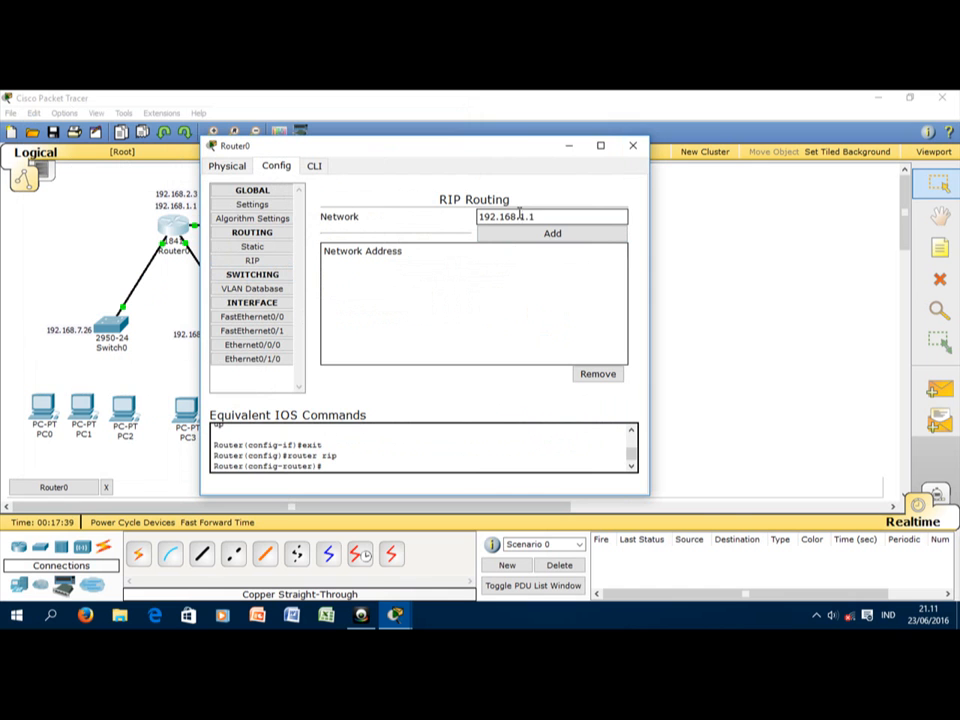
left_click_drag(508, 152, 603, 211)
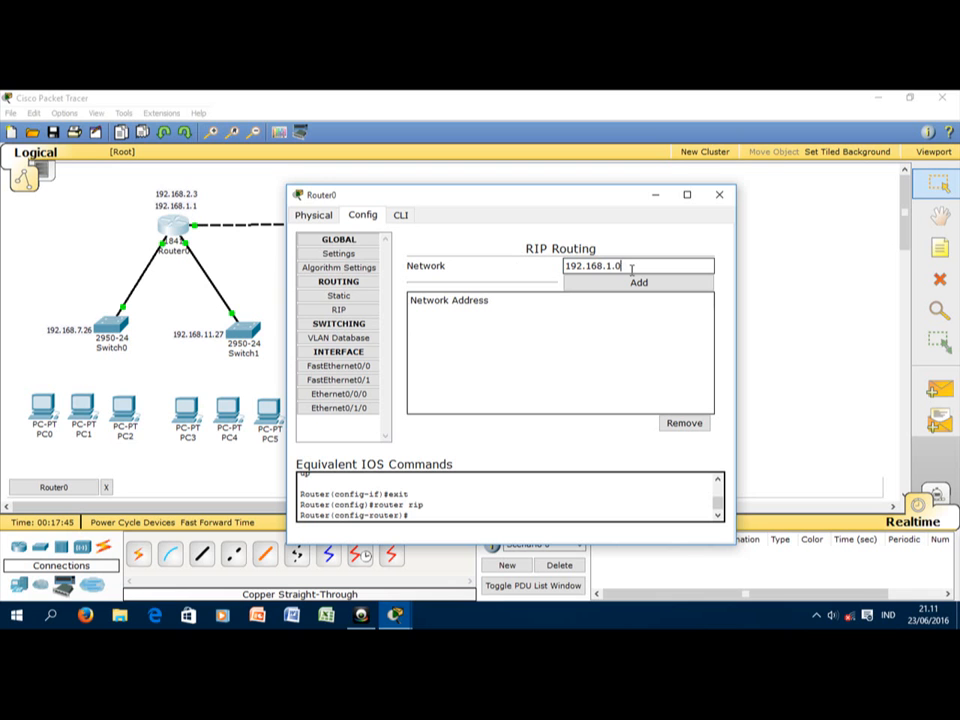
left_click(634, 282)
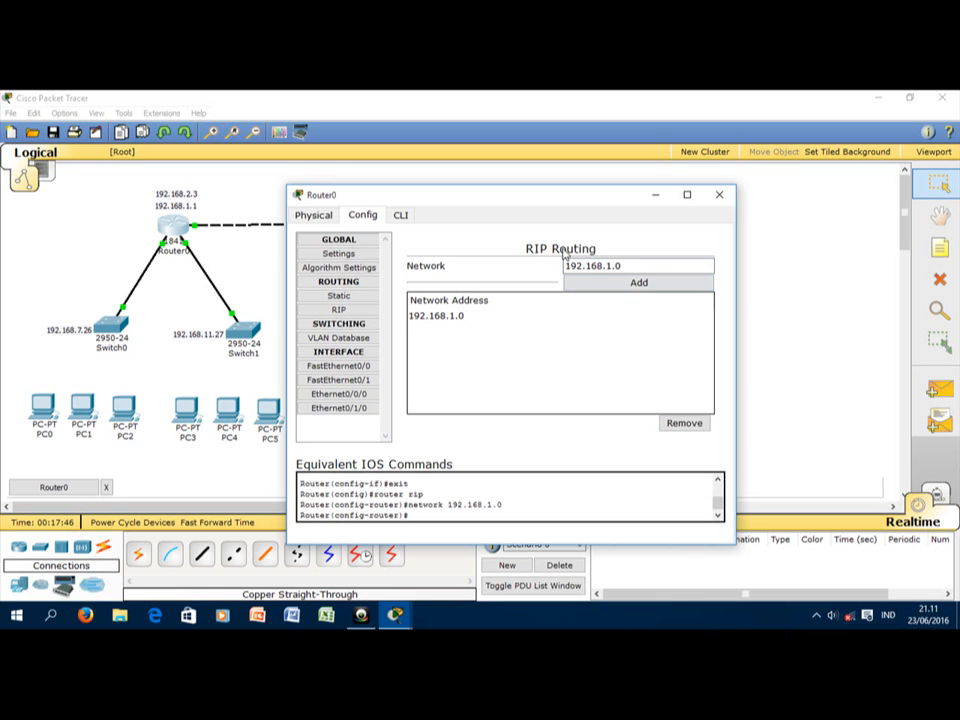
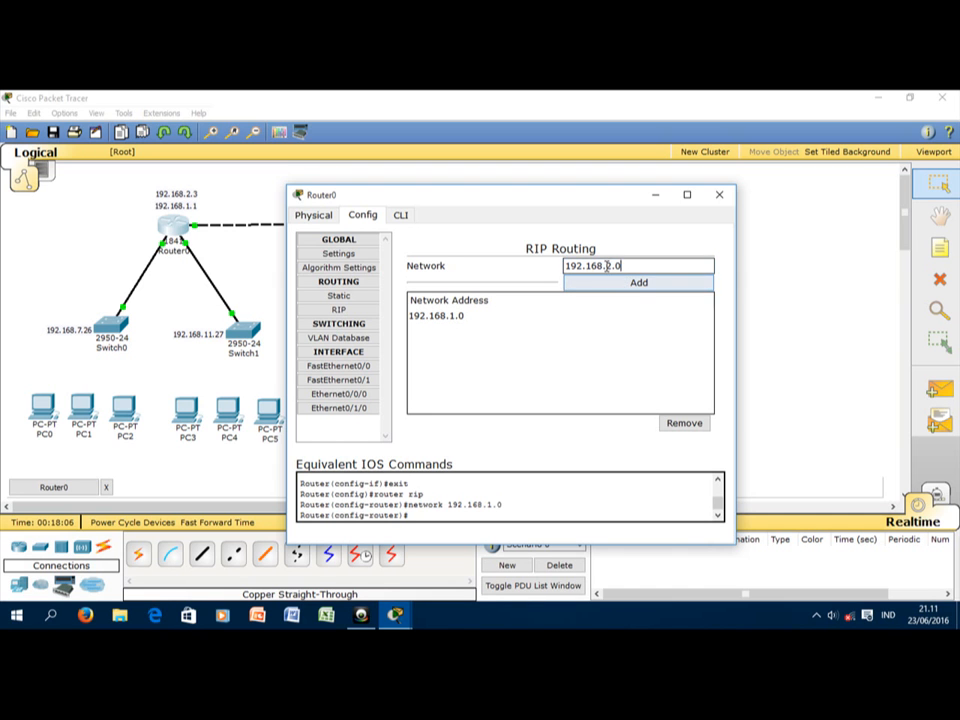
left_click(631, 285)
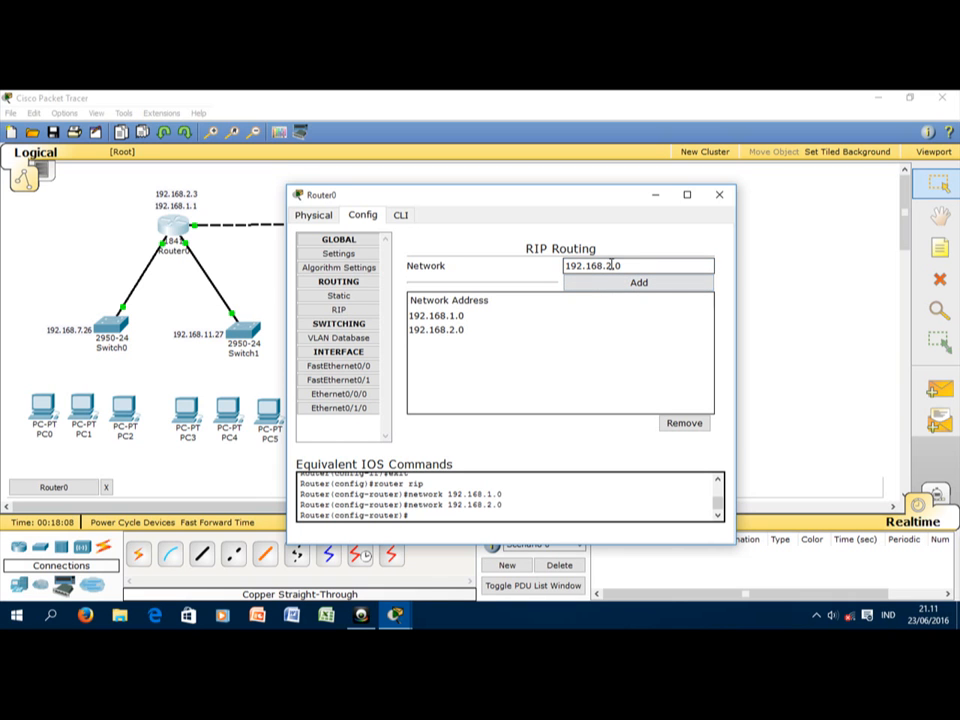
Step: Add the network 192.168.7.0 to Router0's RIP routing, moving the router's window clear of the topology
left_click(612, 264)
key("BackSpace")
key("BackSpace")
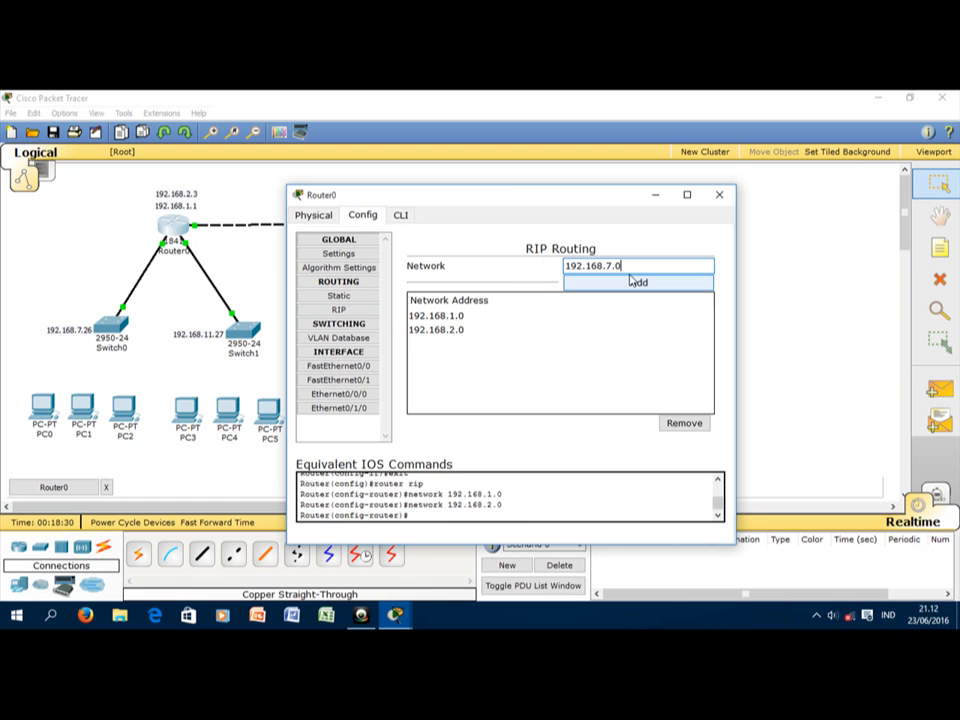
left_click_drag(510, 197, 666, 216)
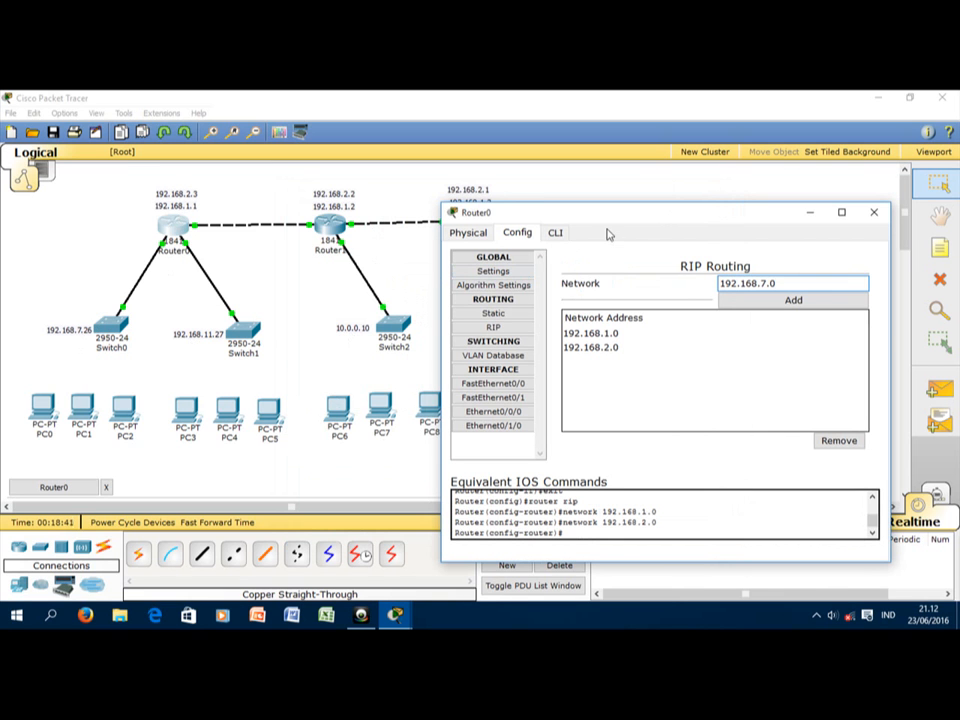
left_click_drag(613, 219, 578, 407)
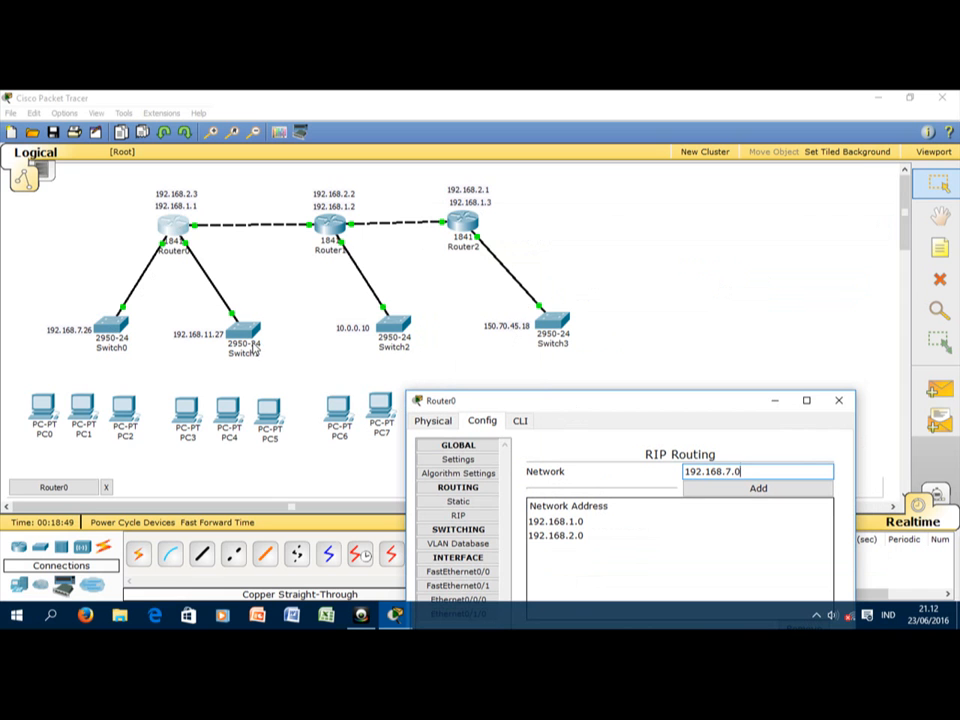
left_click_drag(557, 401, 598, 288)
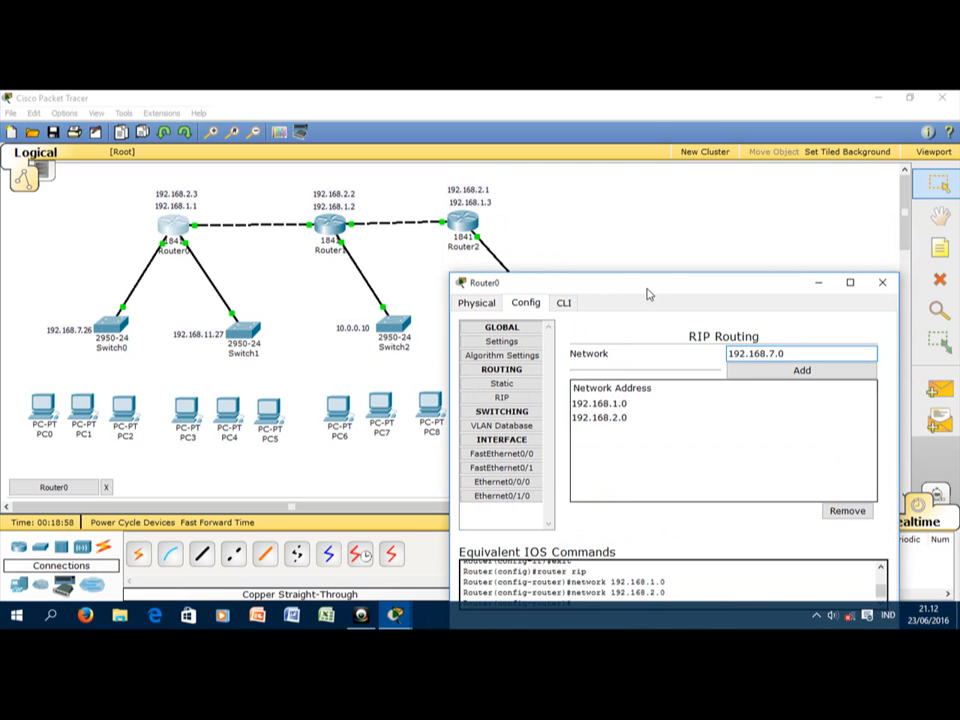
left_click_drag(646, 287, 601, 231)
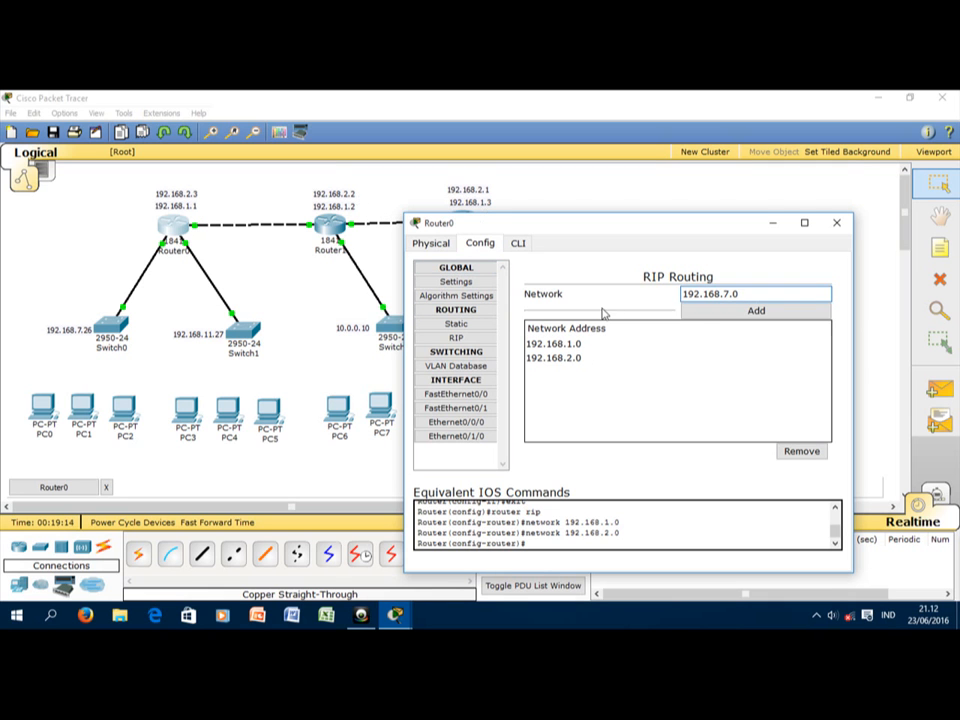
left_click(738, 318)
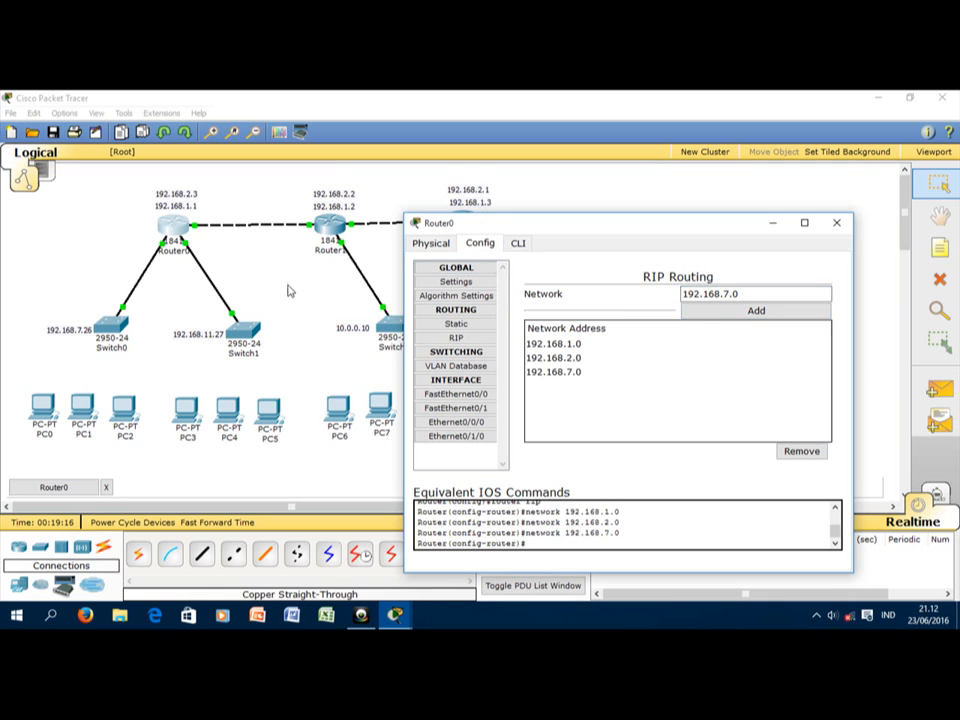
Step: Add the network 192.168.11.0 to Router0's RIP routing
left_click(726, 294)
key("BackSpace")
type("11")
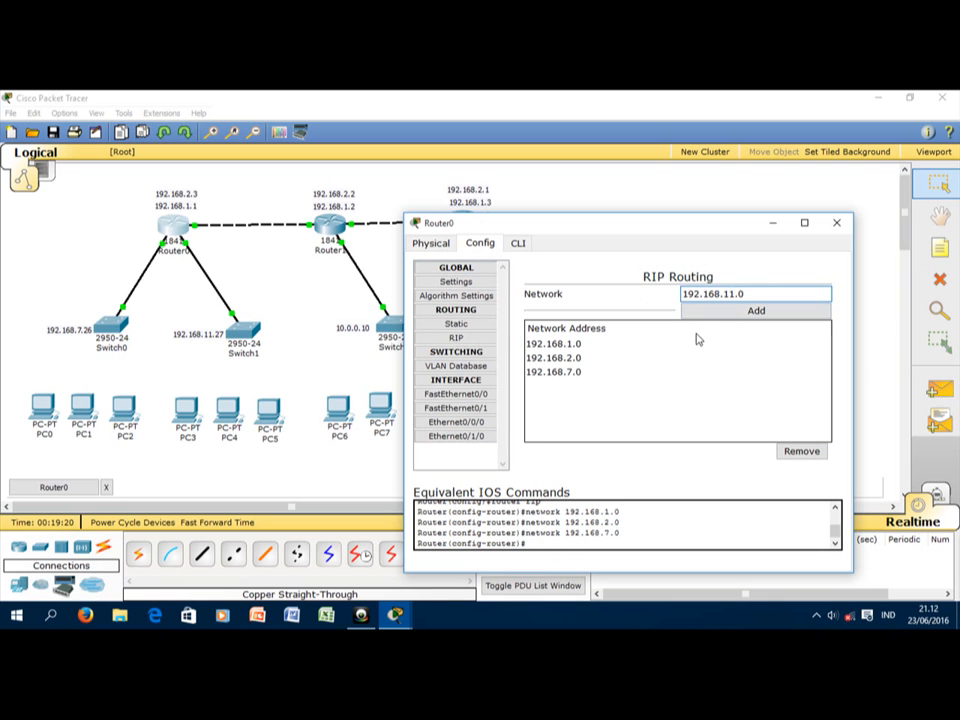
left_click(694, 313)
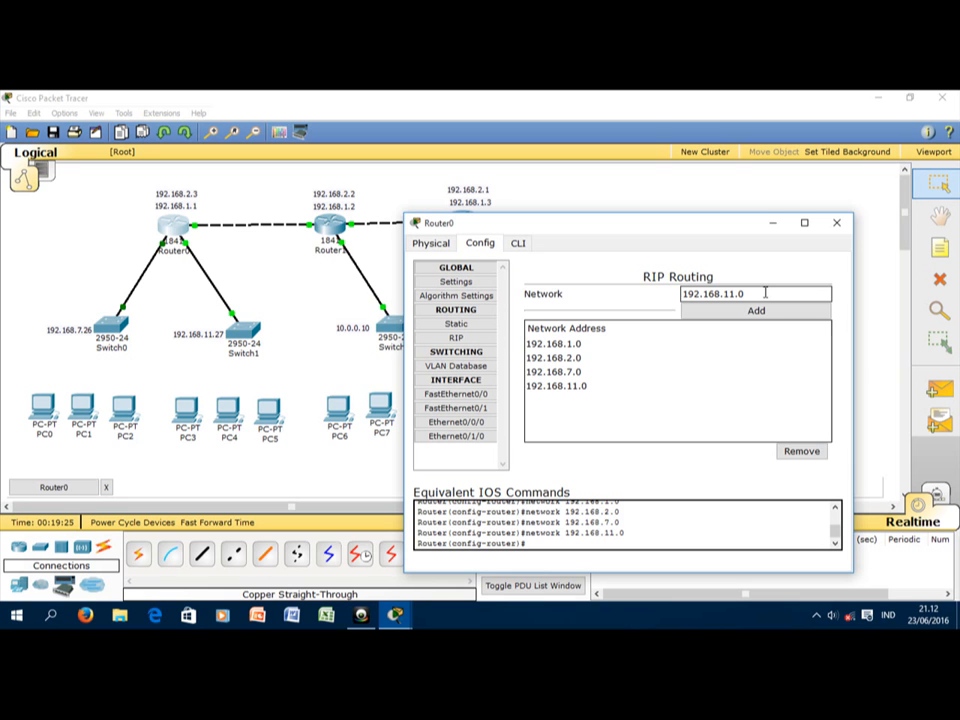
left_click_drag(765, 293, 686, 296)
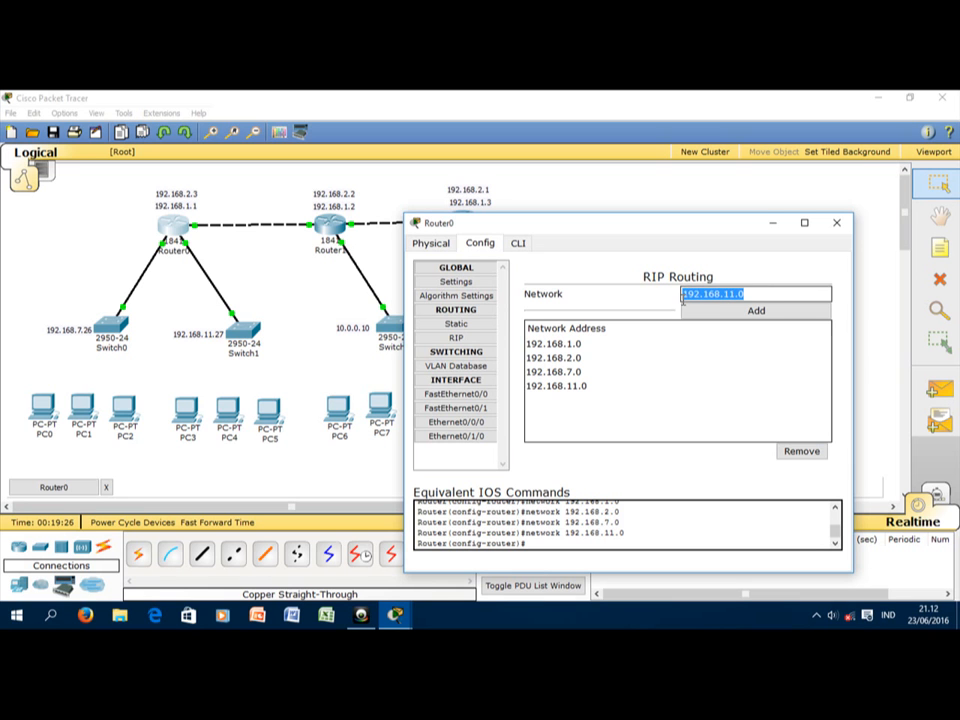
Step: Add the network 10.0.0.0 to Router0's RIP routing
type("10")
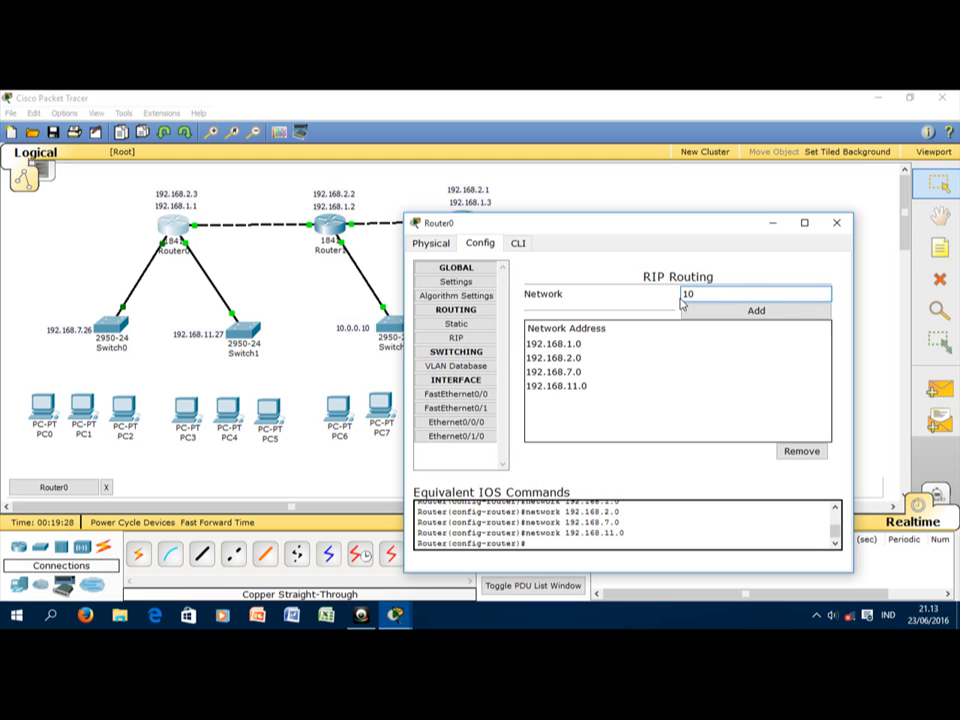
type(".0.0.0")
left_click(713, 312)
Step: Add the network 150.70.45.0 to Router0's RIP routing, moving the router's window clear of the topology, and close the window
left_click_drag(556, 230, 431, 368)
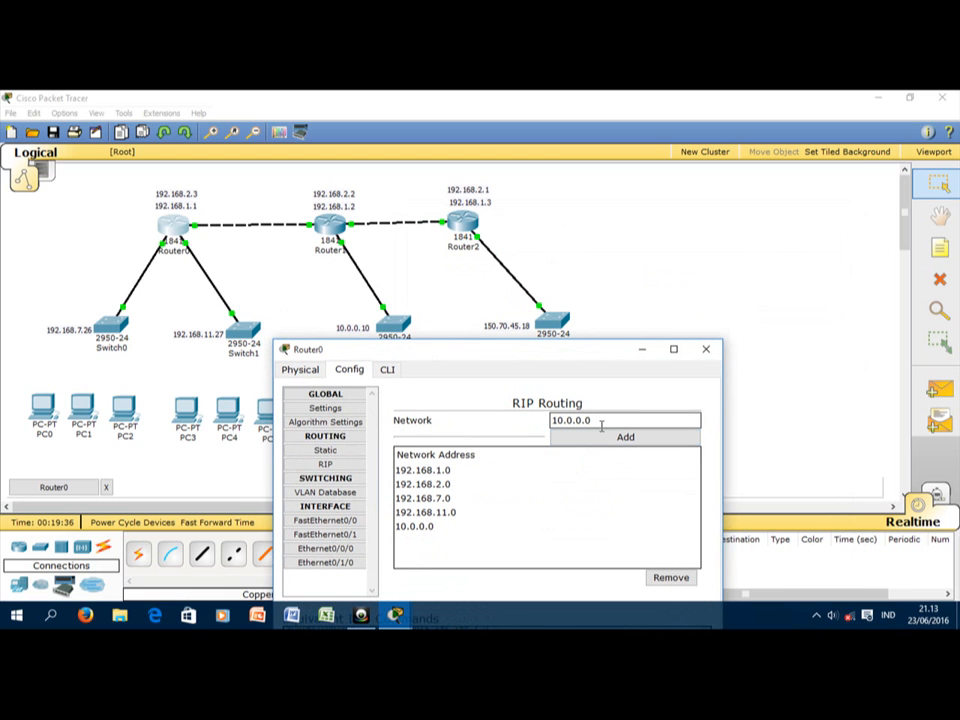
left_click_drag(601, 423, 534, 431)
type("150.7")
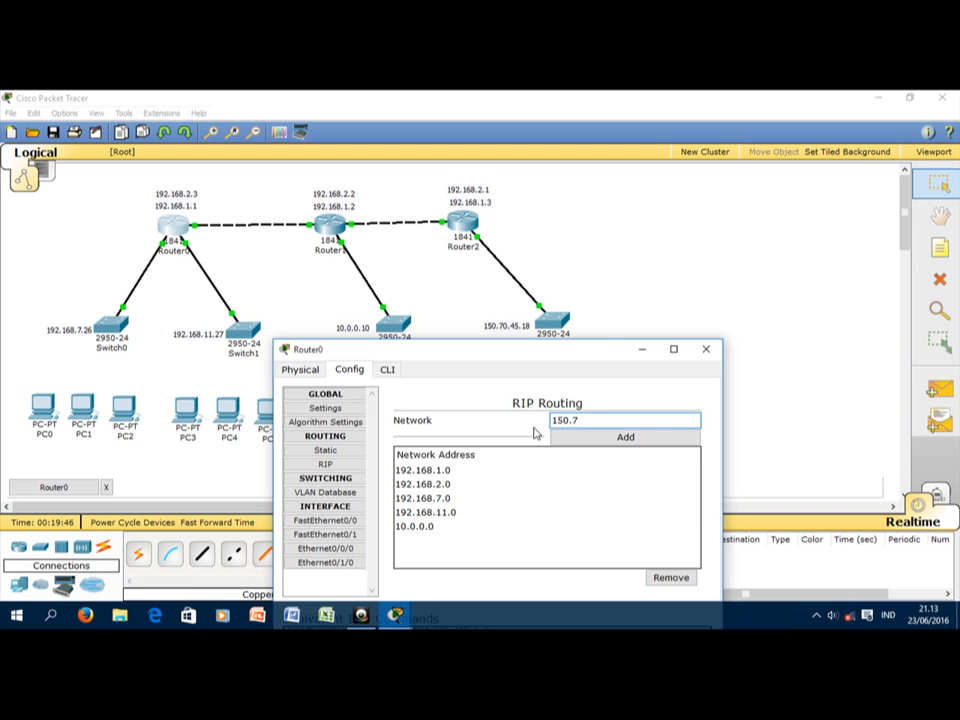
type("0.45.0")
left_click(585, 437)
left_click_drag(510, 340, 665, 212)
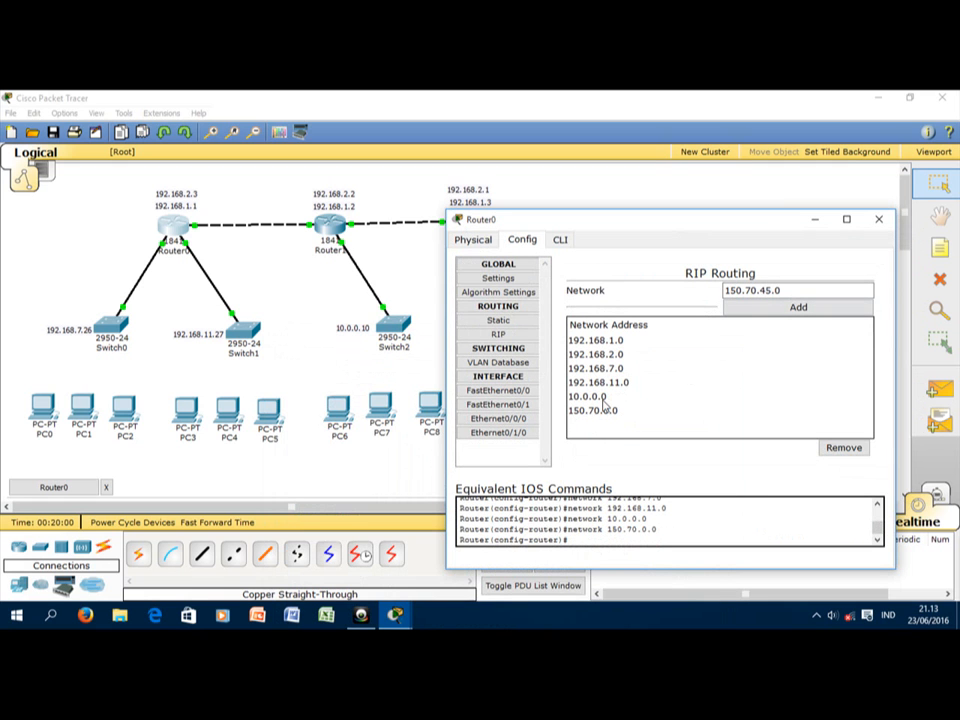
left_click_drag(677, 219, 608, 209)
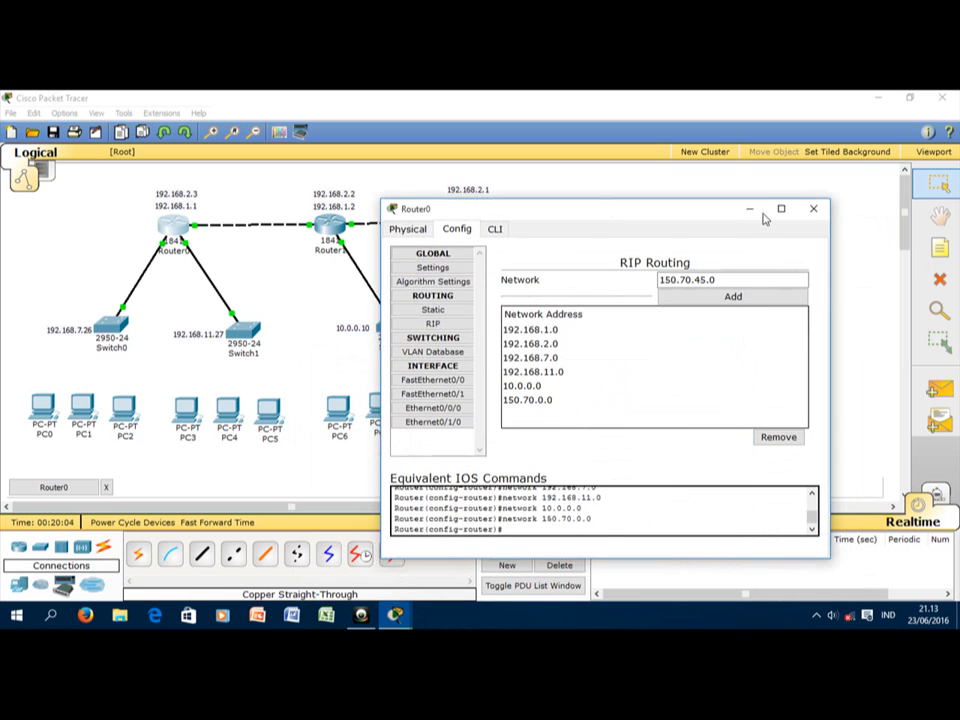
left_click(815, 211)
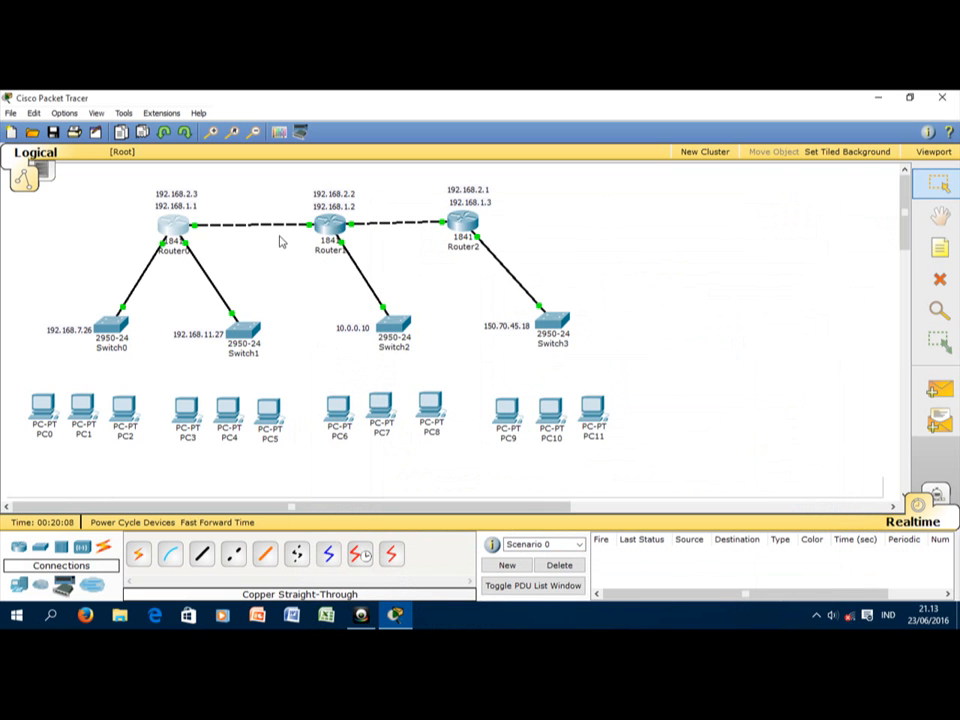
Step: Open Router1's RIP routing configuration and add the network 192.168.1.0
left_click(338, 231)
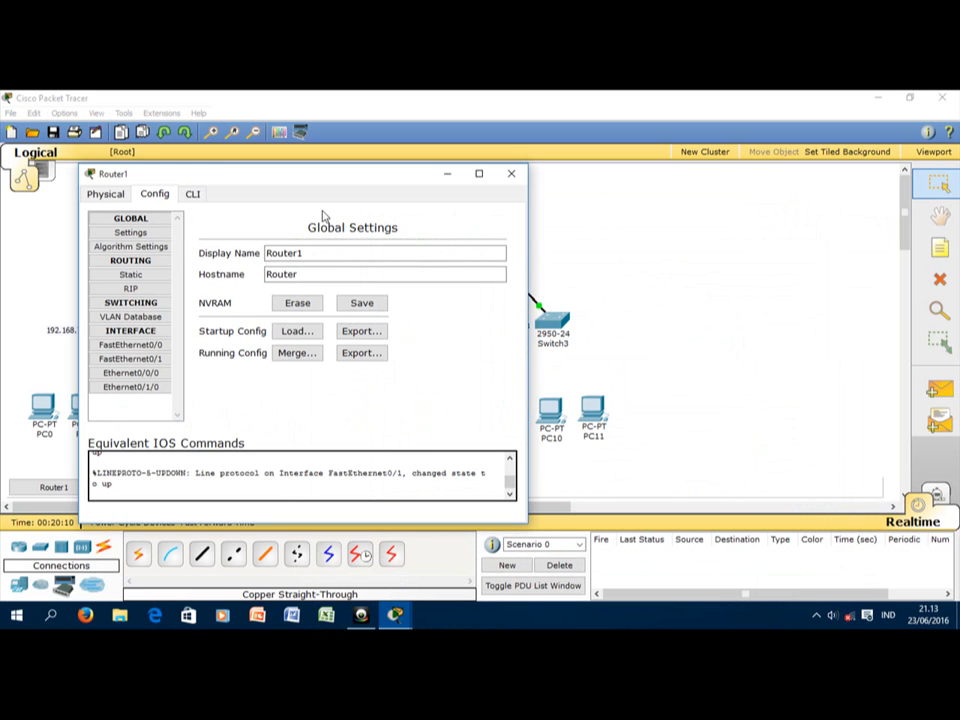
left_click_drag(224, 176, 414, 192)
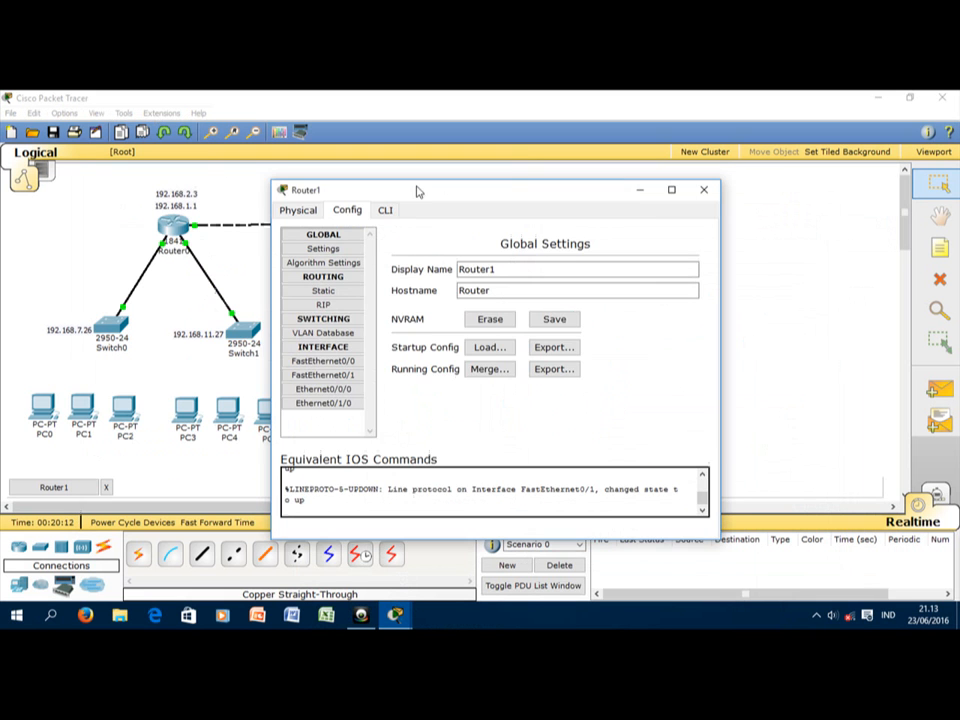
left_click(322, 304)
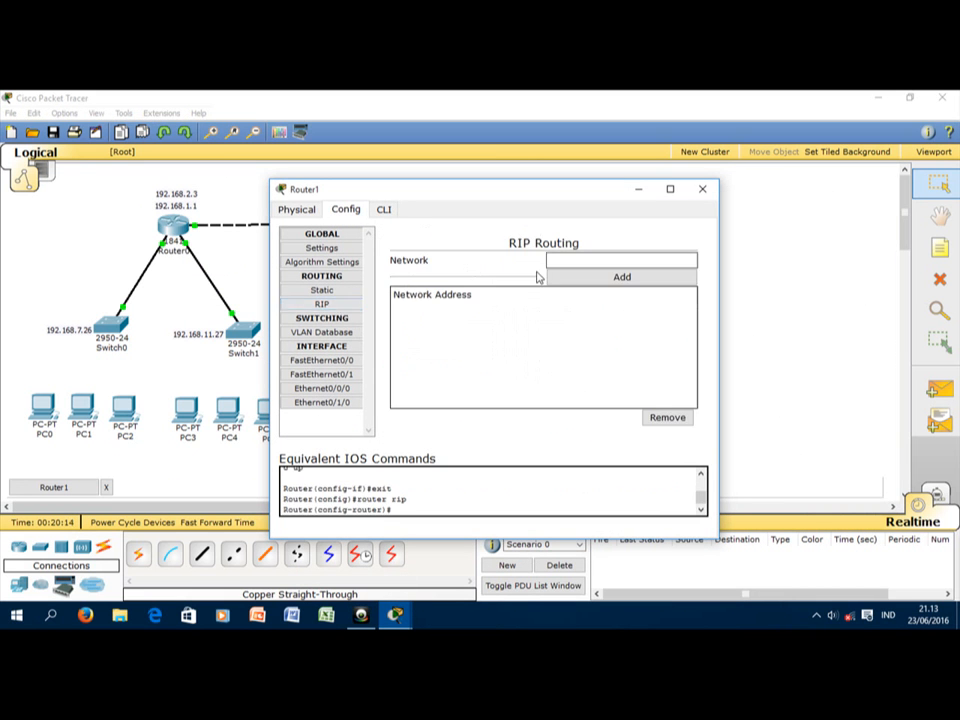
left_click(570, 259)
type("192.168.1.1")
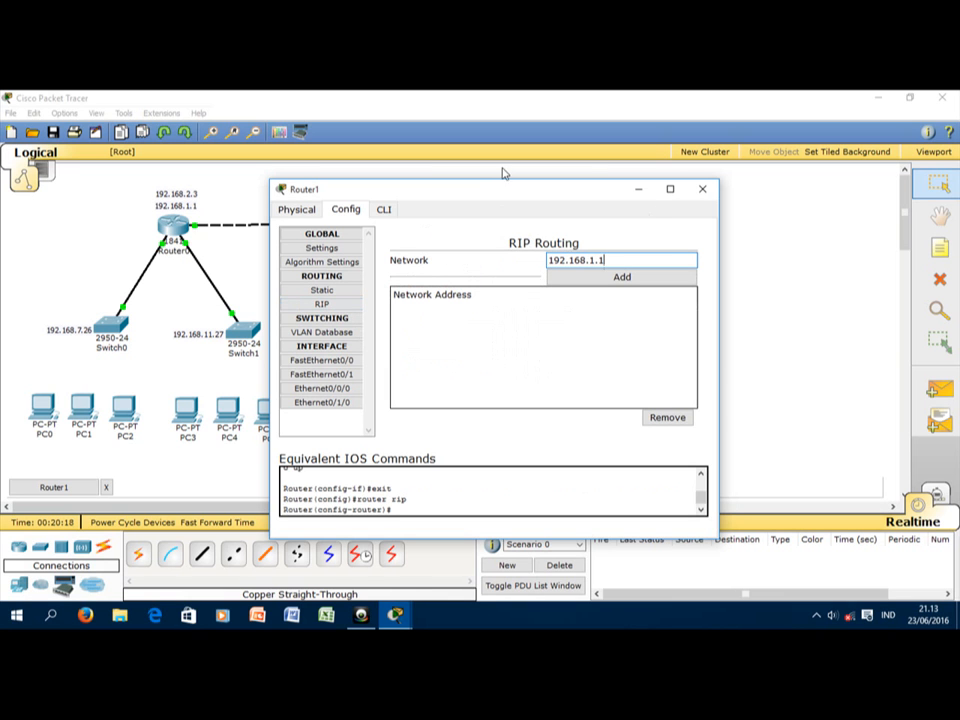
type("0")
left_click(597, 275)
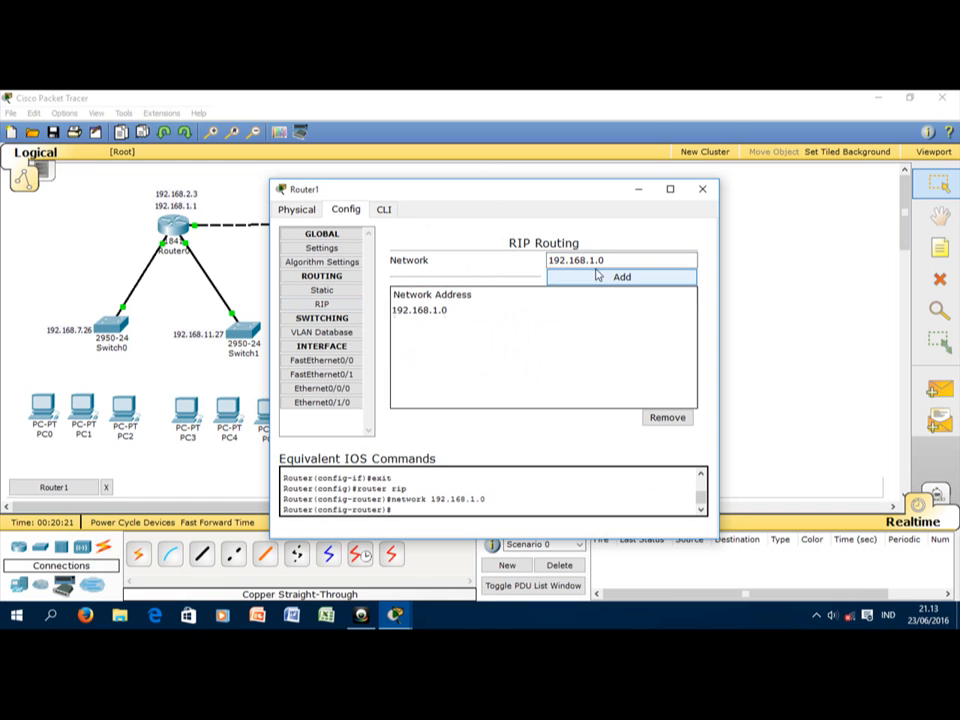
Step: Add the network 192.168.2.0 to Router1's RIP routing
left_click(594, 260)
key("BackSpace")
type("2")
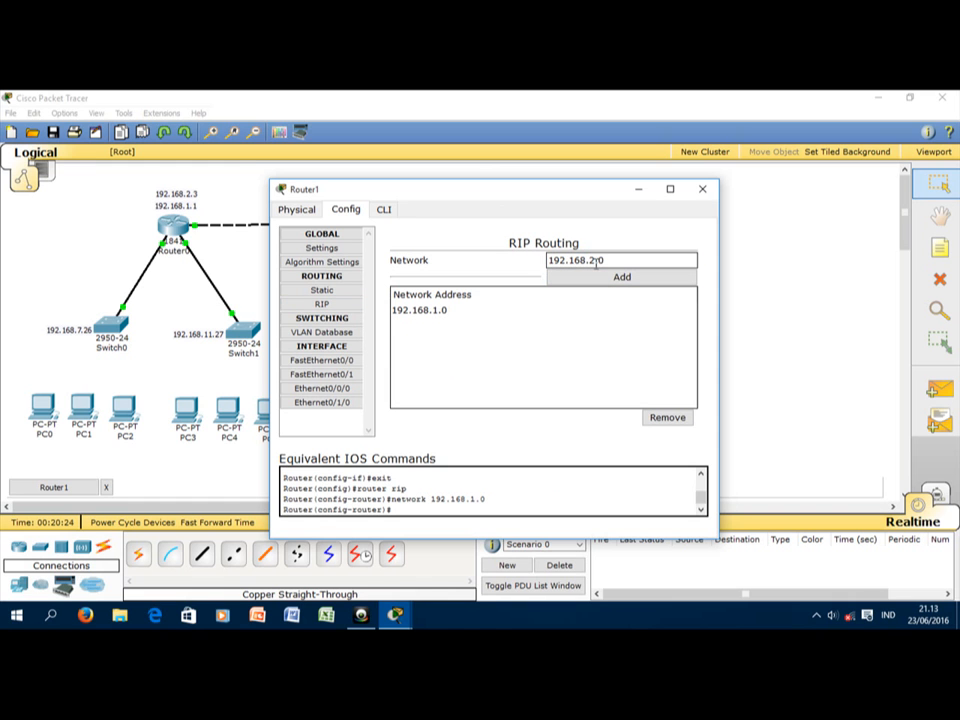
left_click(598, 279)
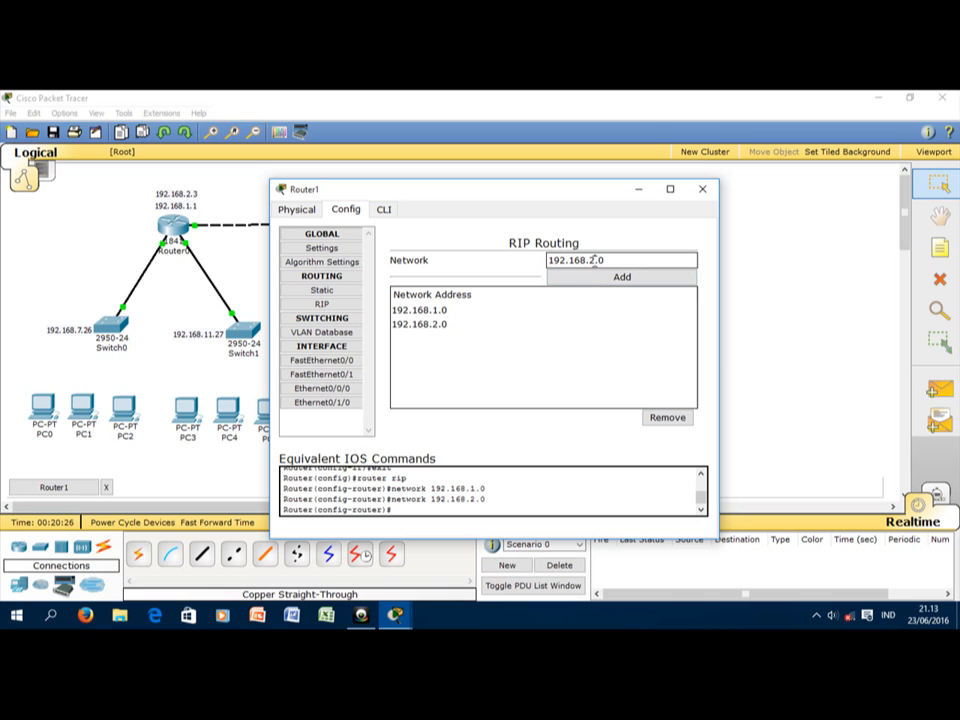
Step: Add the networks 192.168.7.0 and 192.168.11.0 to Router1's RIP routing
left_click(594, 260)
key("BackSpace")
left_click(618, 275)
key("BackSpace")
type("11")
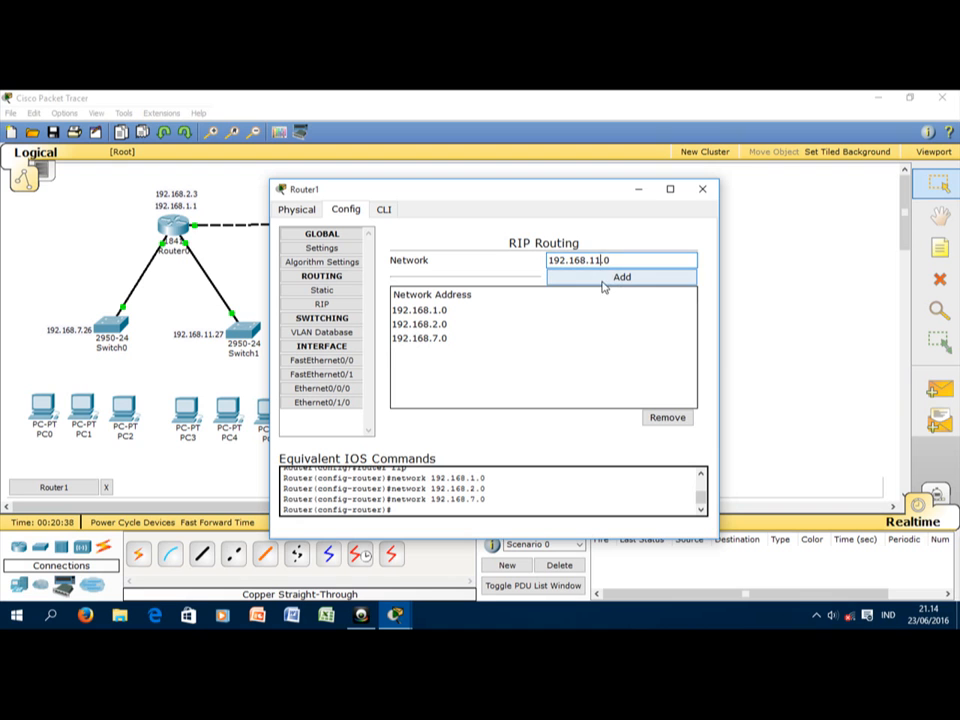
left_click(606, 276)
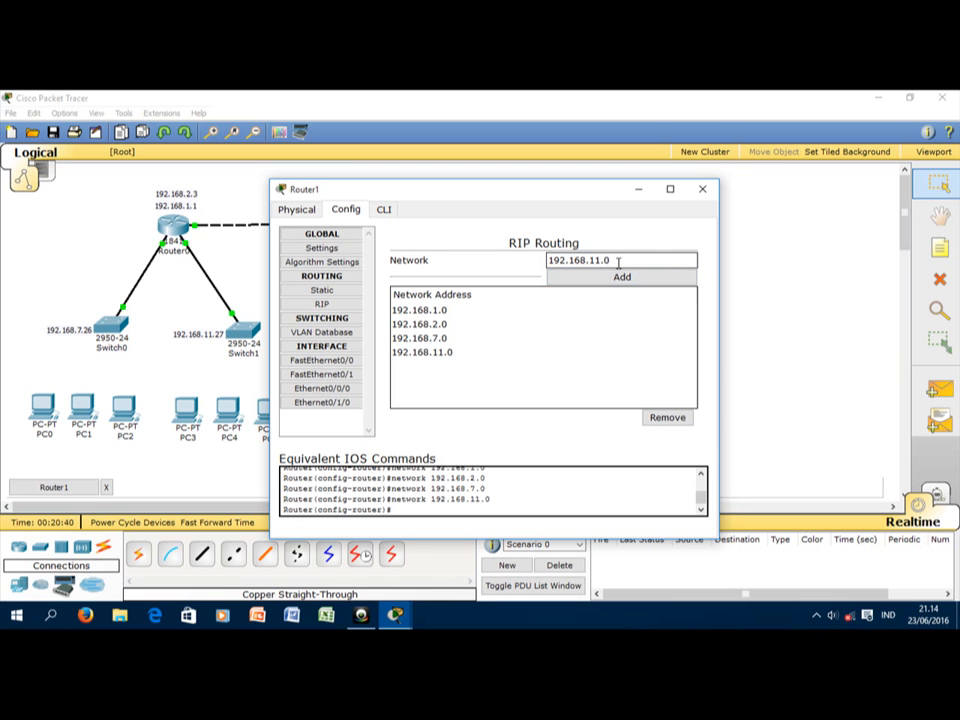
Step: Add the network 10.0.0.0 to Router1's RIP routing
left_click_drag(618, 262, 548, 261)
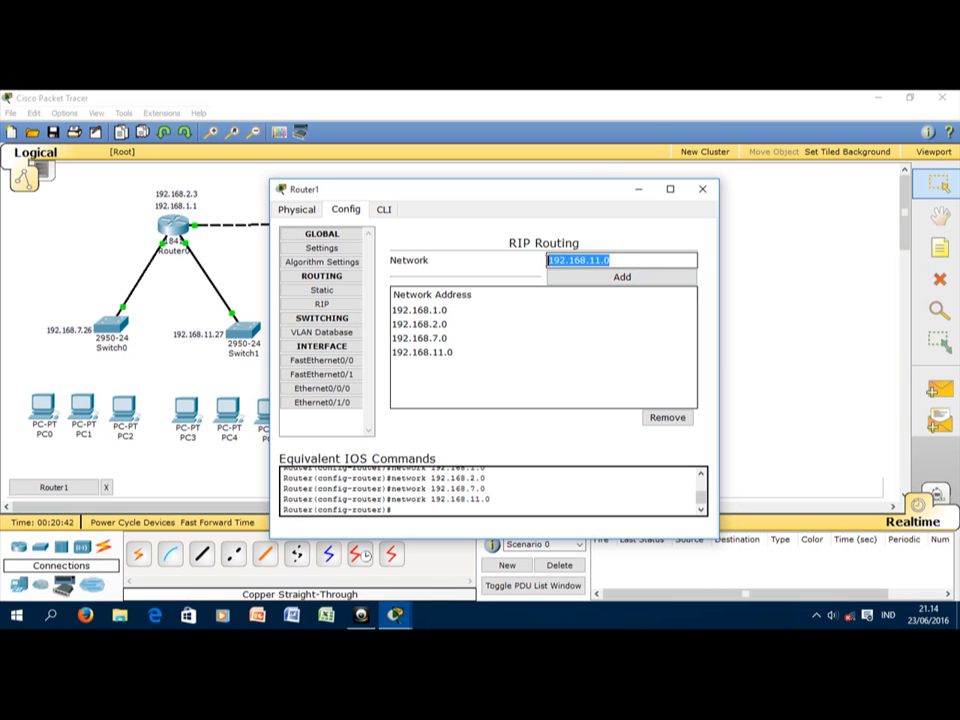
type("10.0.0.")
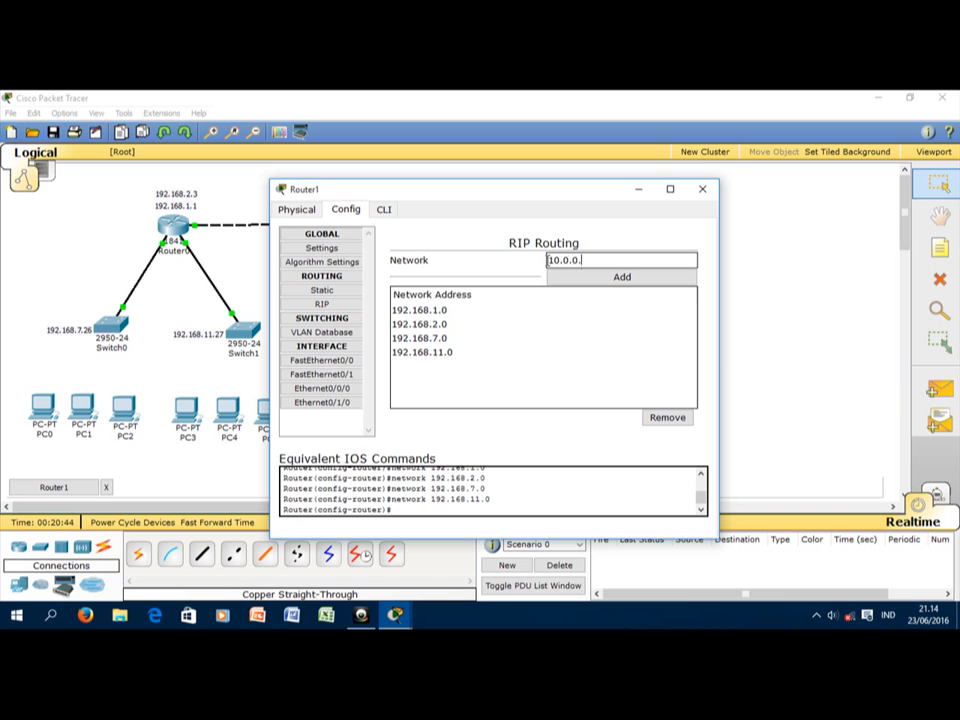
type("0")
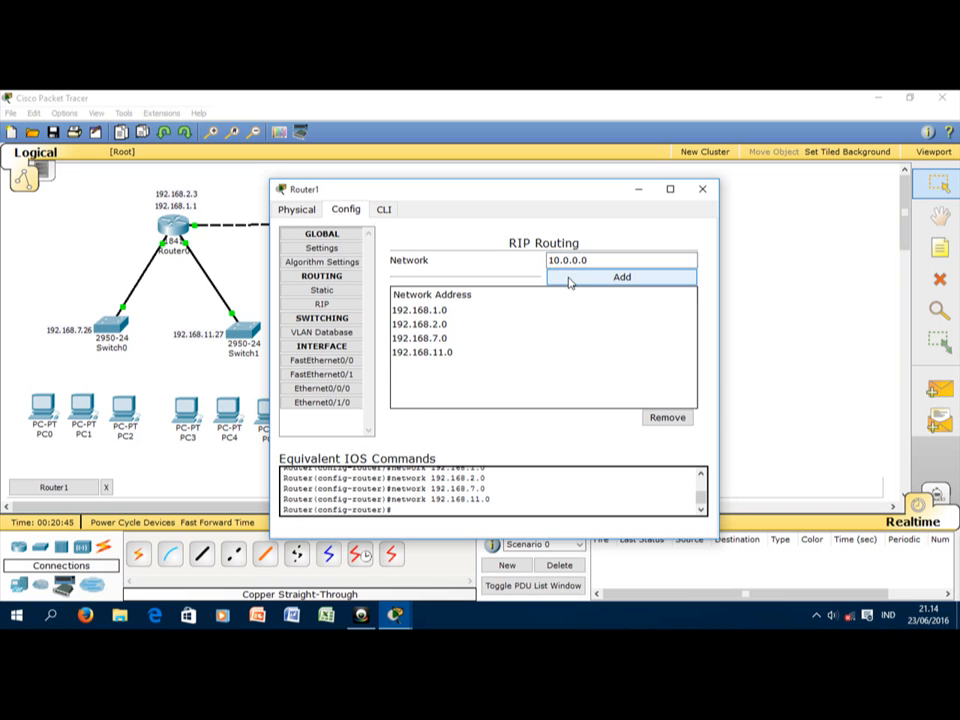
left_click(570, 279)
Step: Add the network 150.70.45.0 to Router1's RIP routing and close the router's window
left_click_drag(595, 260, 543, 259)
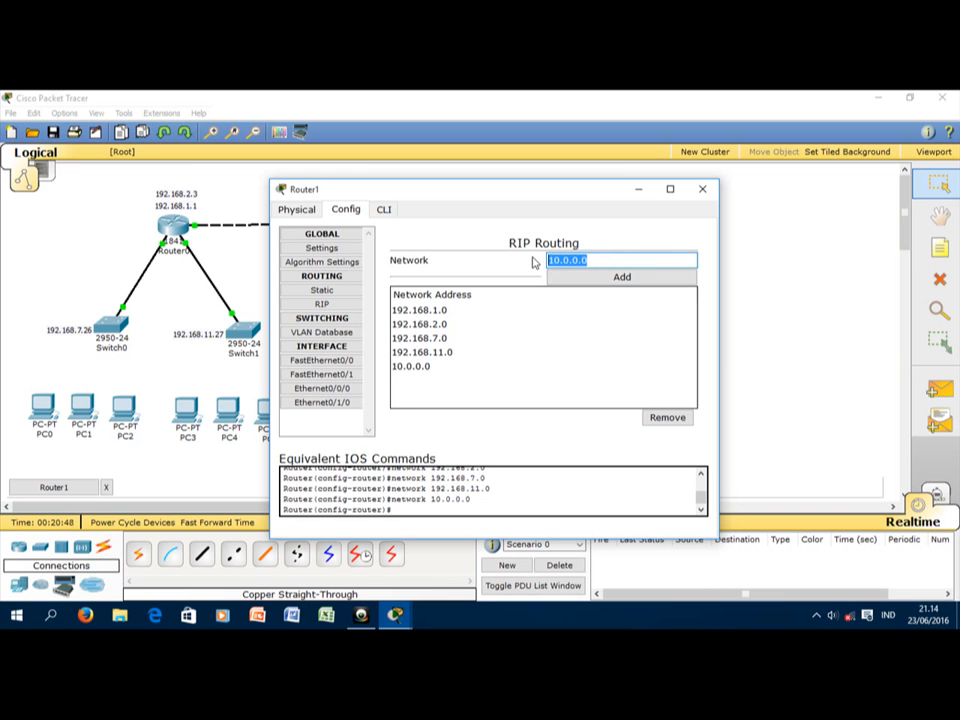
type("1")
type("50.70.45.0")
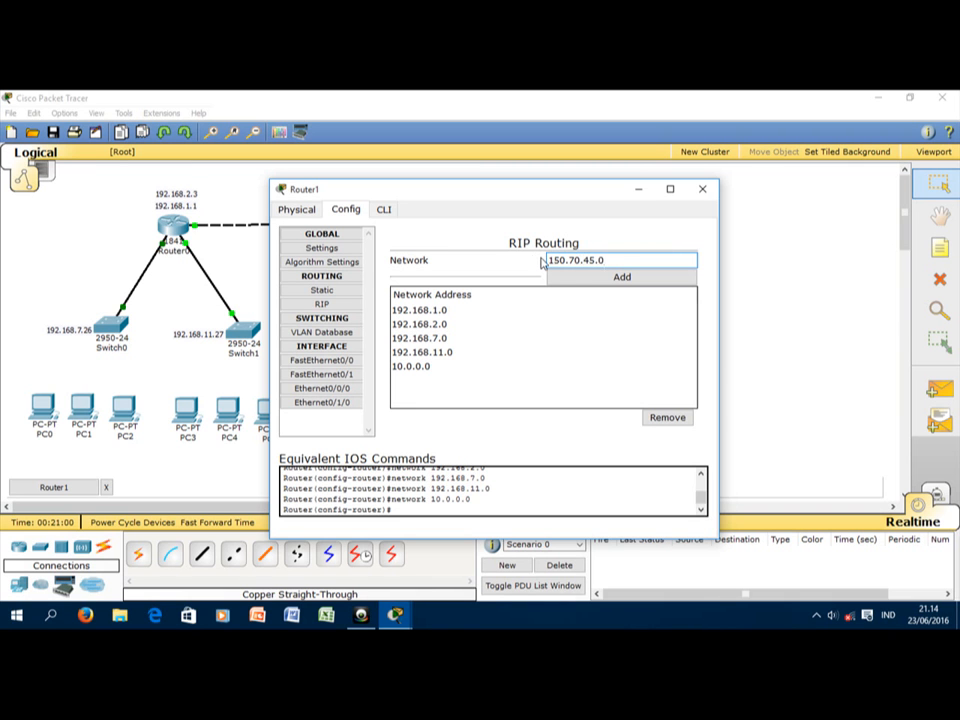
left_click(574, 278)
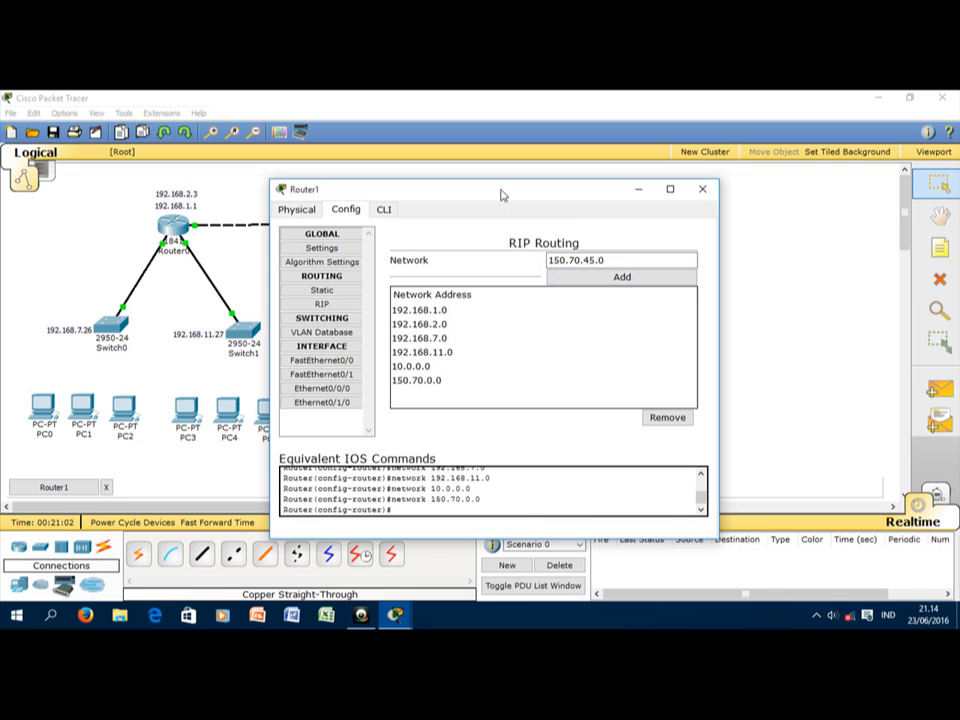
left_click_drag(501, 190, 546, 232)
left_click(748, 232)
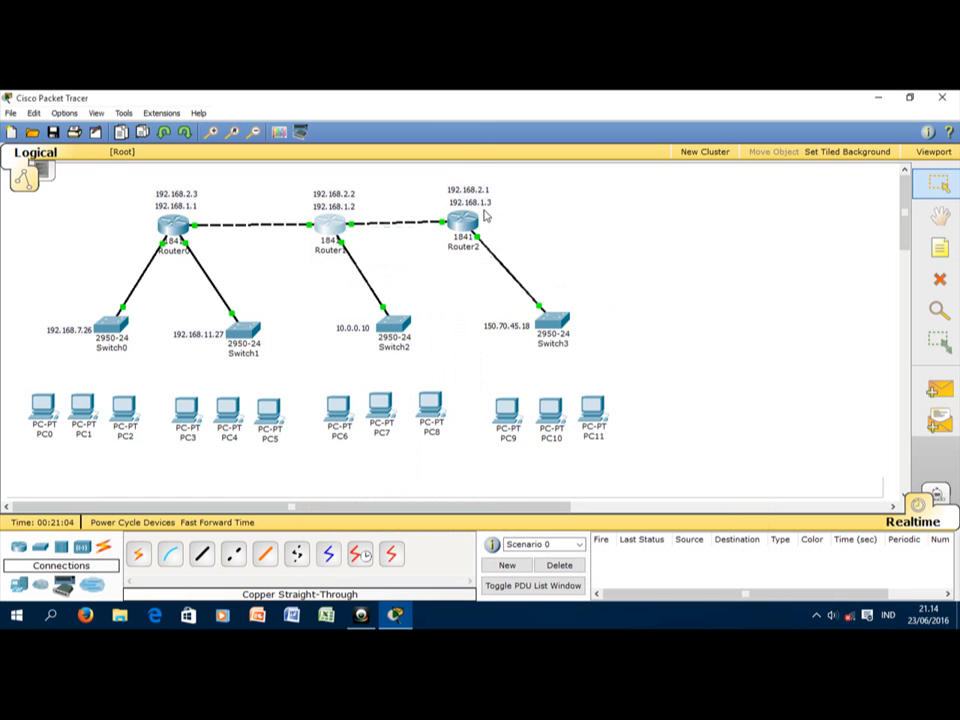
Step: Open Router2's RIP routing configuration and add the network 192.168.1.0
left_click(466, 217)
left_click_drag(178, 122, 389, 226)
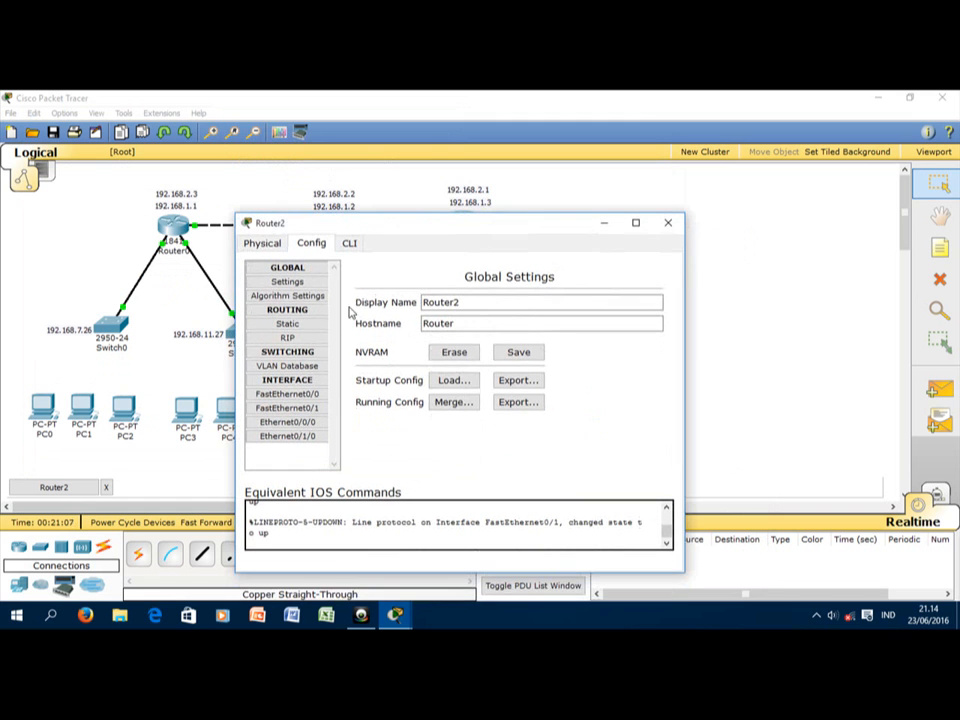
left_click(300, 337)
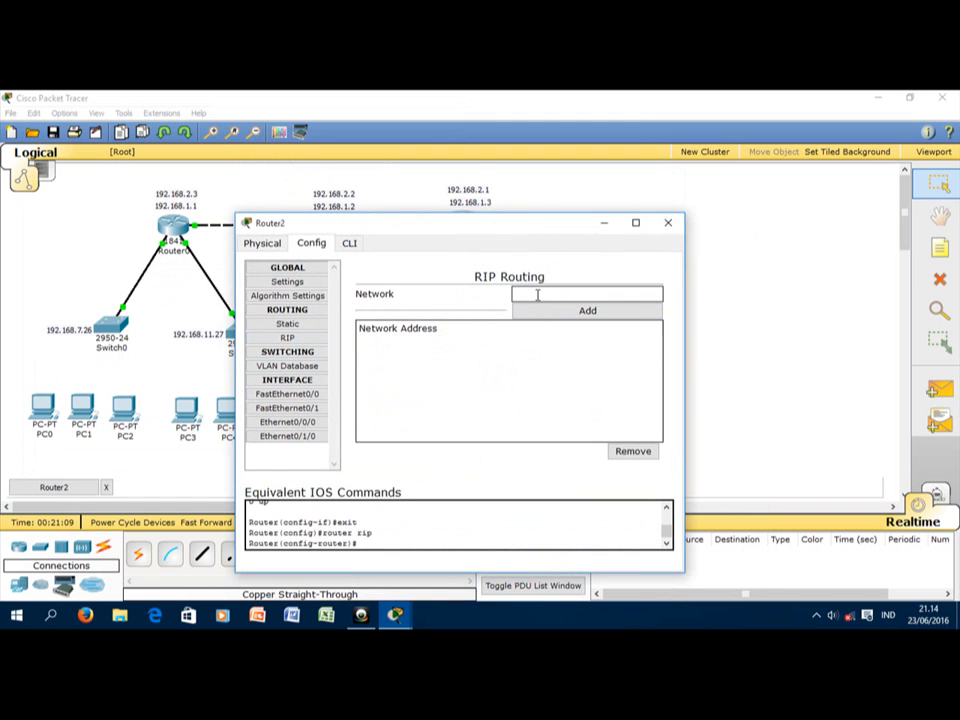
type("192.168.1.1")
left_click(585, 311)
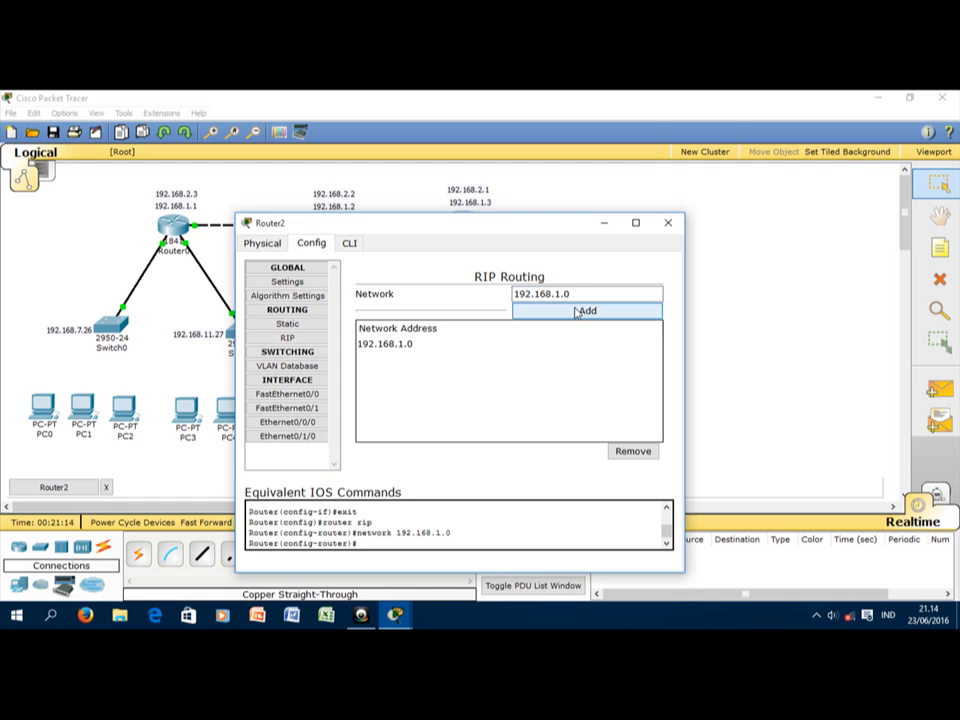
Step: Add the network 192.168.2.0 to Router2's RIP routing
left_click(560, 293)
key("BackSpace")
type("2")
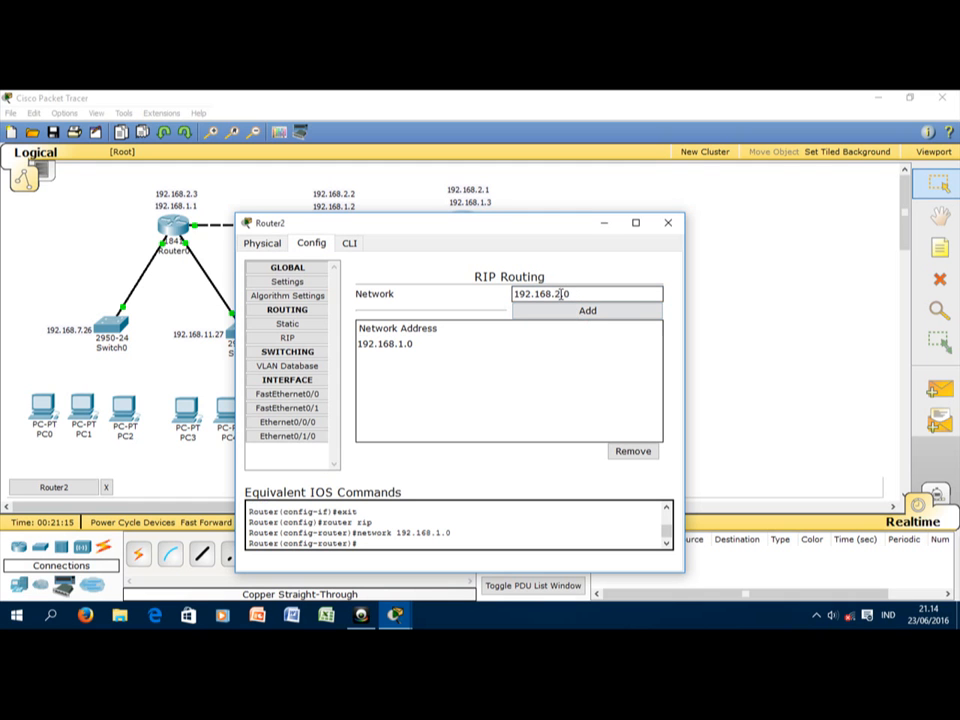
left_click(567, 311)
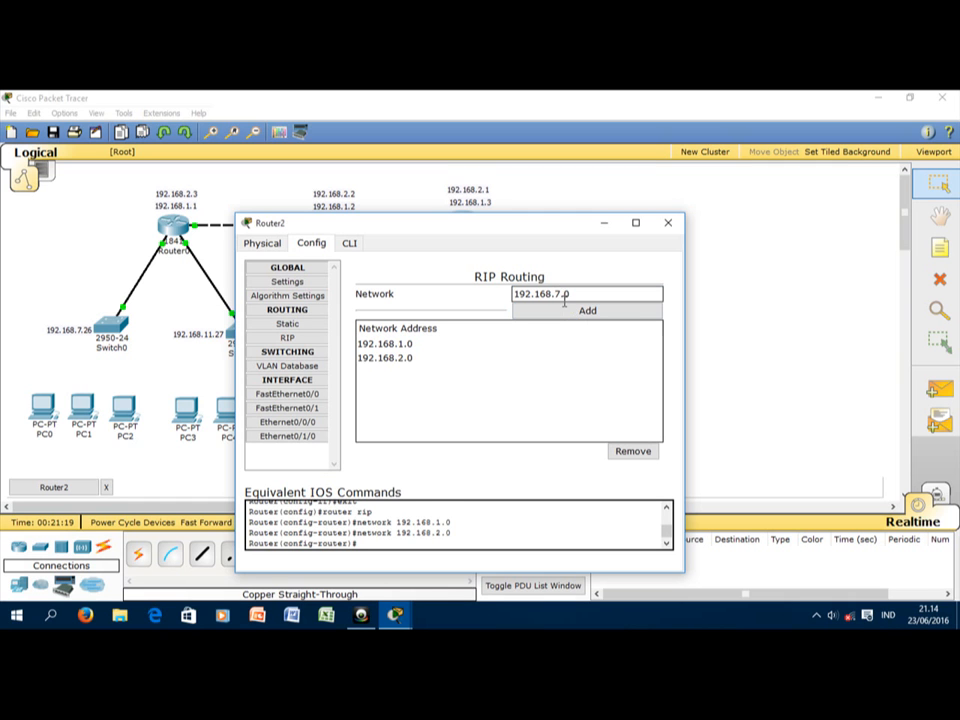
Step: Add the networks 192.168.7.0 and 192.168.11.0 to Router2's RIP routing
left_click(566, 310)
key("BackSpace")
type("11")
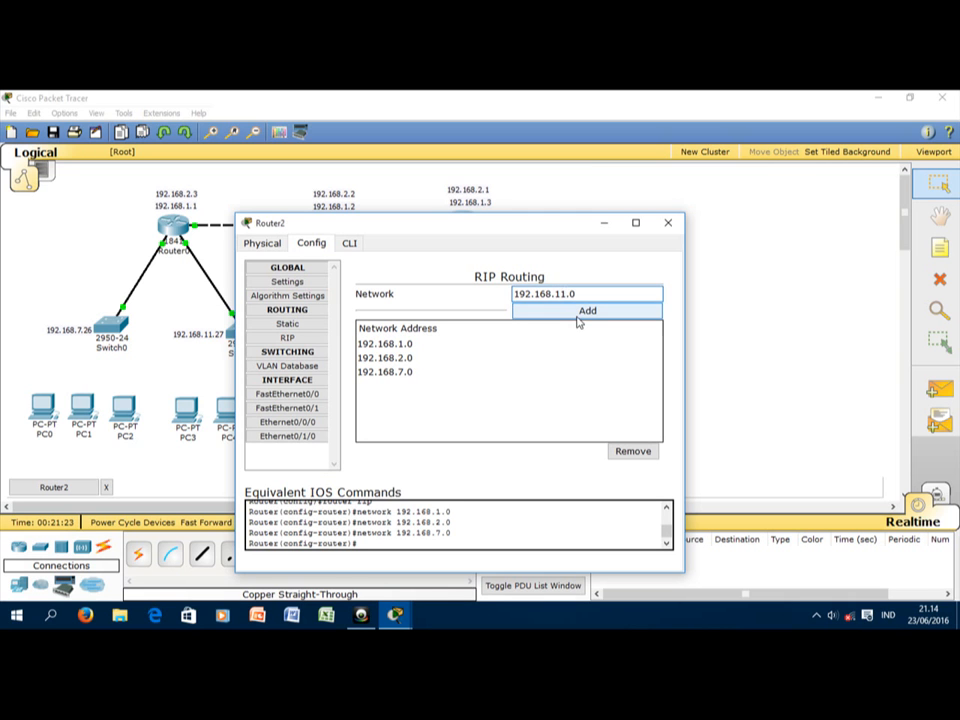
left_click(578, 318)
Step: Add the network 10.0.0.0 to Router2's RIP routing
left_click_drag(578, 294, 489, 296)
type("10")
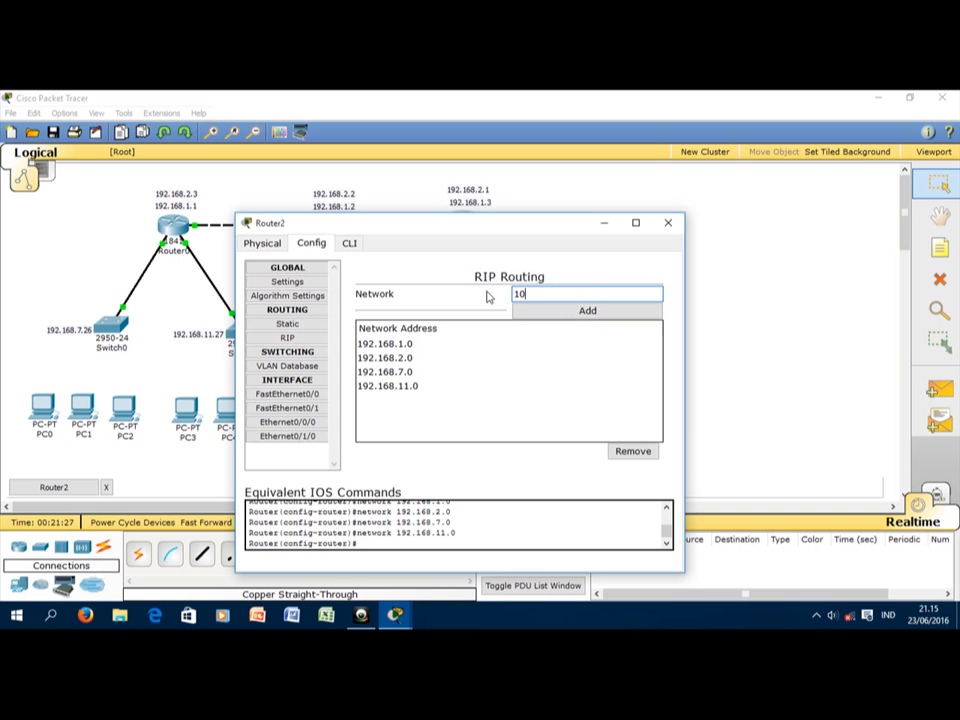
type(".0.0.0")
left_click(515, 311)
Step: Add the network 150.70.45.0 to Router2's RIP routing and close the router's window
left_click_drag(555, 294, 505, 297)
type("1")
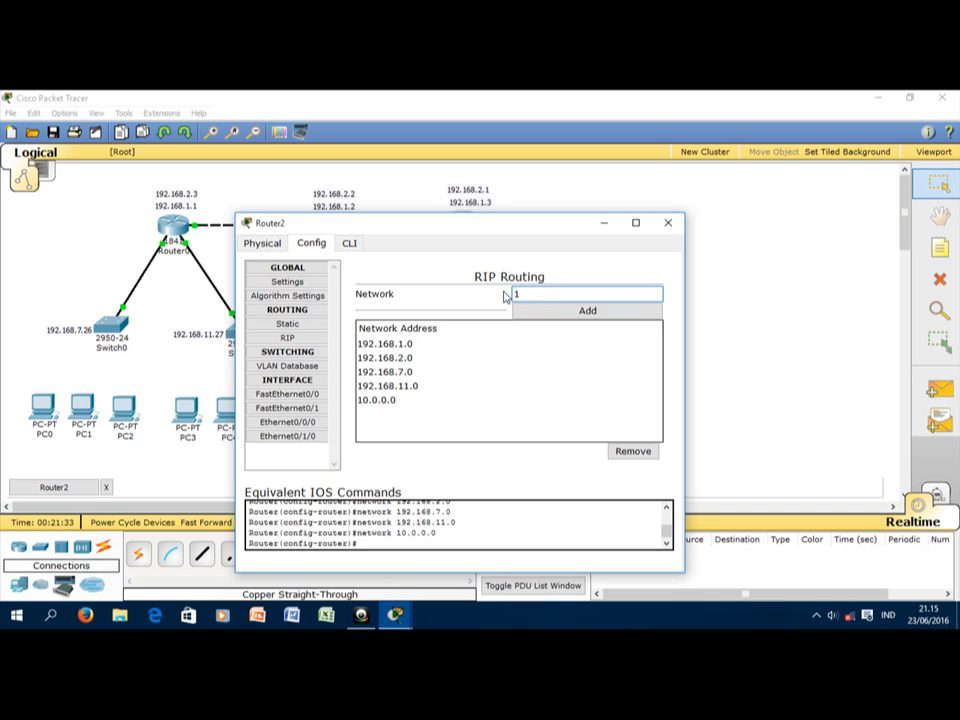
type("50.070.45.0")
left_click(565, 318)
left_click(668, 222)
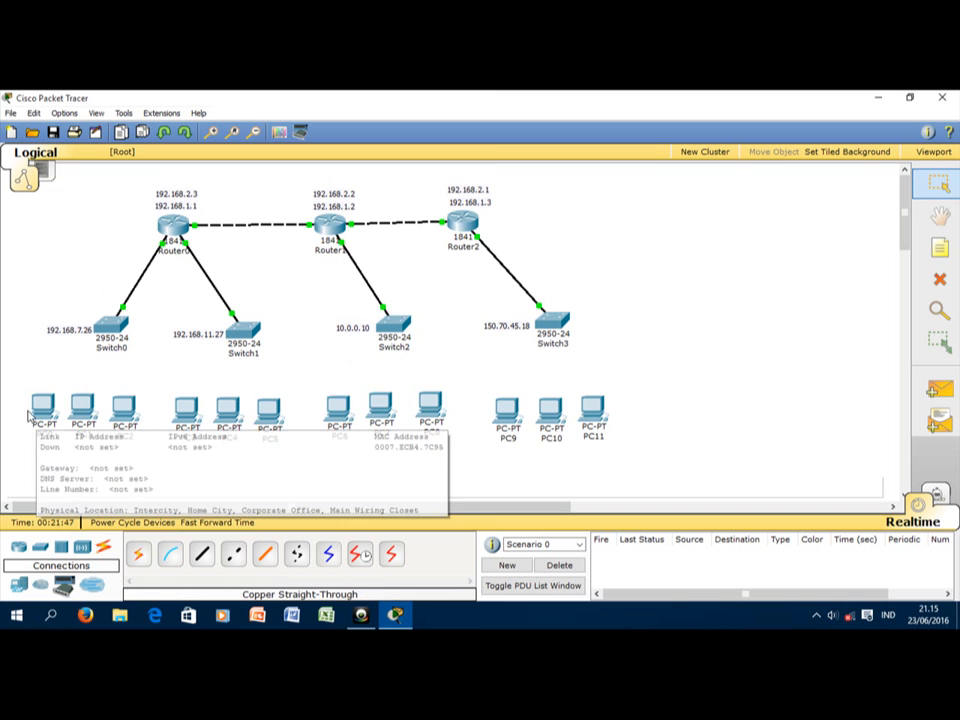
Step: Connect PC0, PC1 and PC2 to Switch0 using the automatically chosen connection type
mouse_move(103, 328)
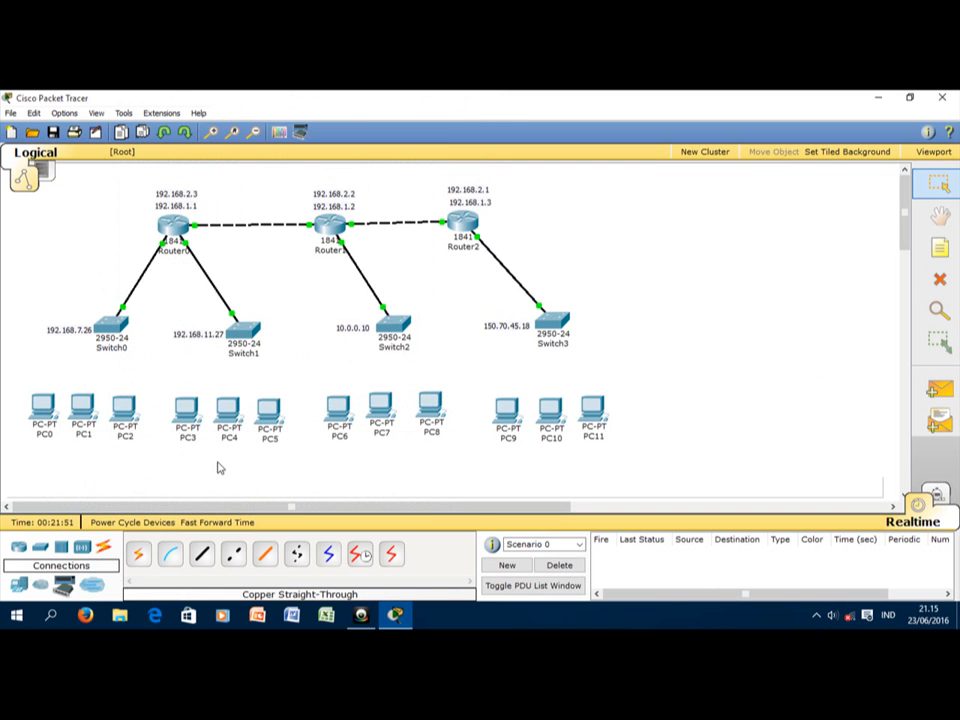
left_click(144, 561)
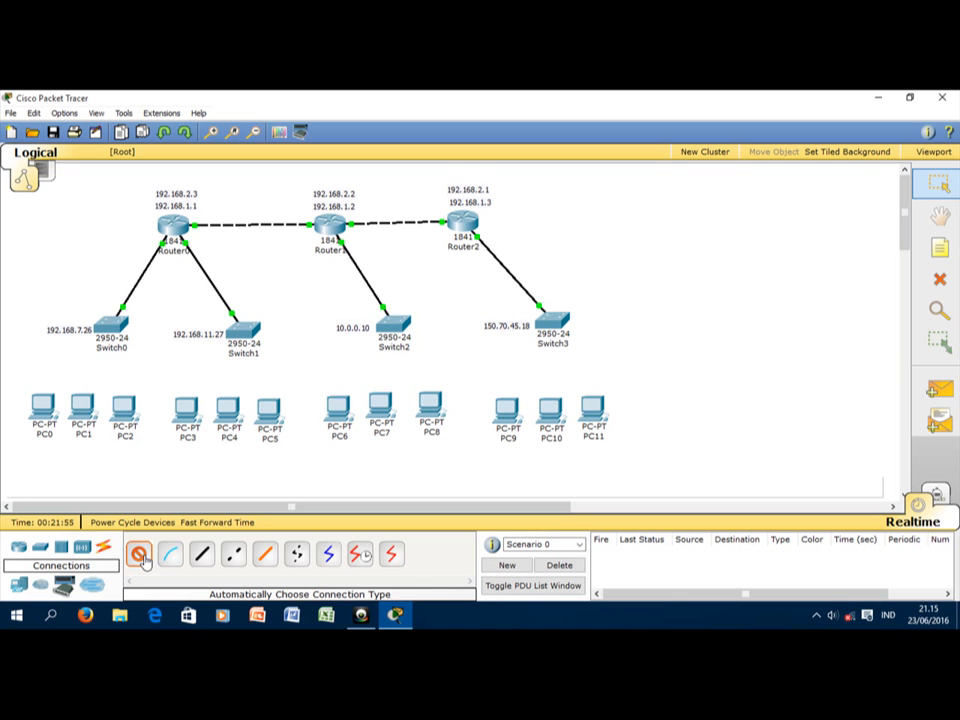
left_click(43, 404)
left_click(116, 318)
left_click(140, 556)
left_click(83, 404)
left_click(114, 326)
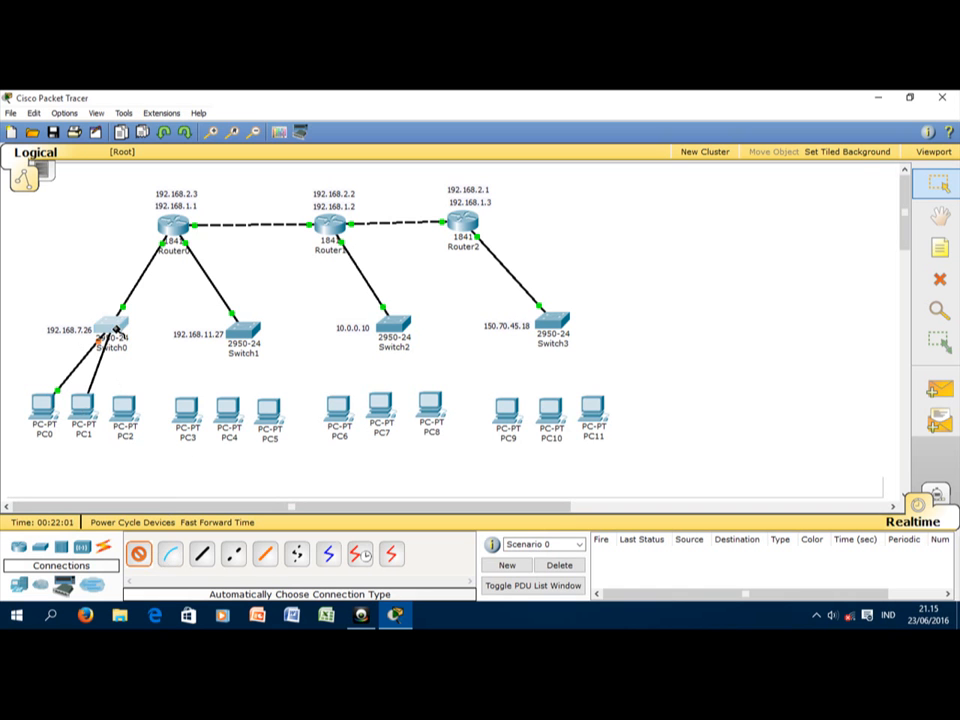
left_click(142, 556)
left_click(124, 410)
left_click(108, 325)
Step: Connect PC3, PC4 and PC5 to Switch1 using the automatically chosen connection type
left_click(145, 553)
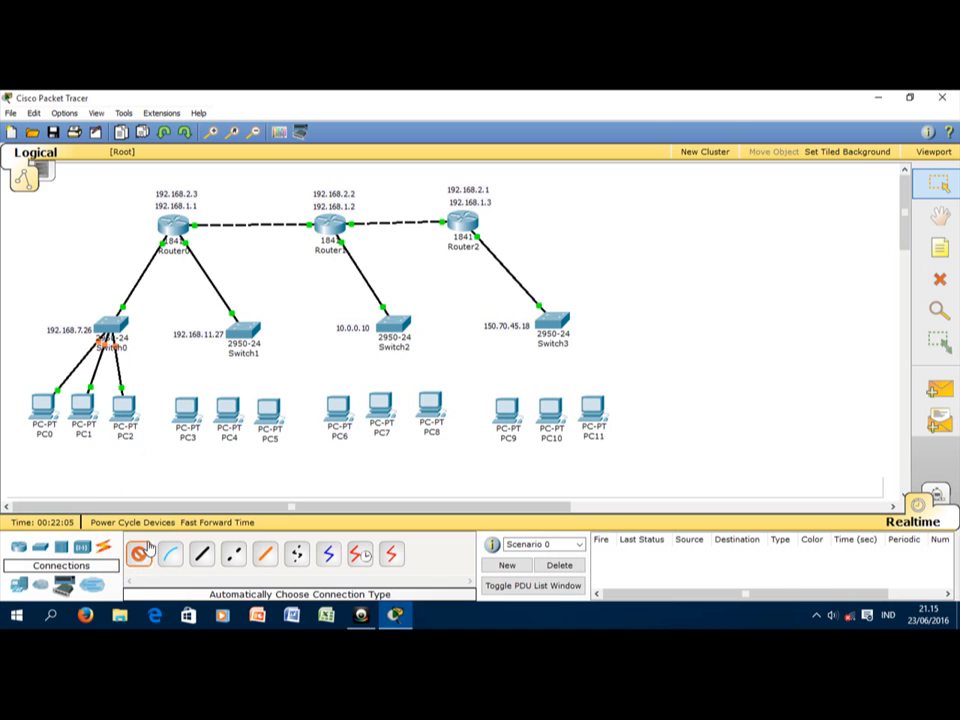
left_click(190, 418)
left_click(248, 340)
left_click(222, 410)
left_click(240, 338)
left_click(139, 556)
left_click(268, 410)
left_click(248, 338)
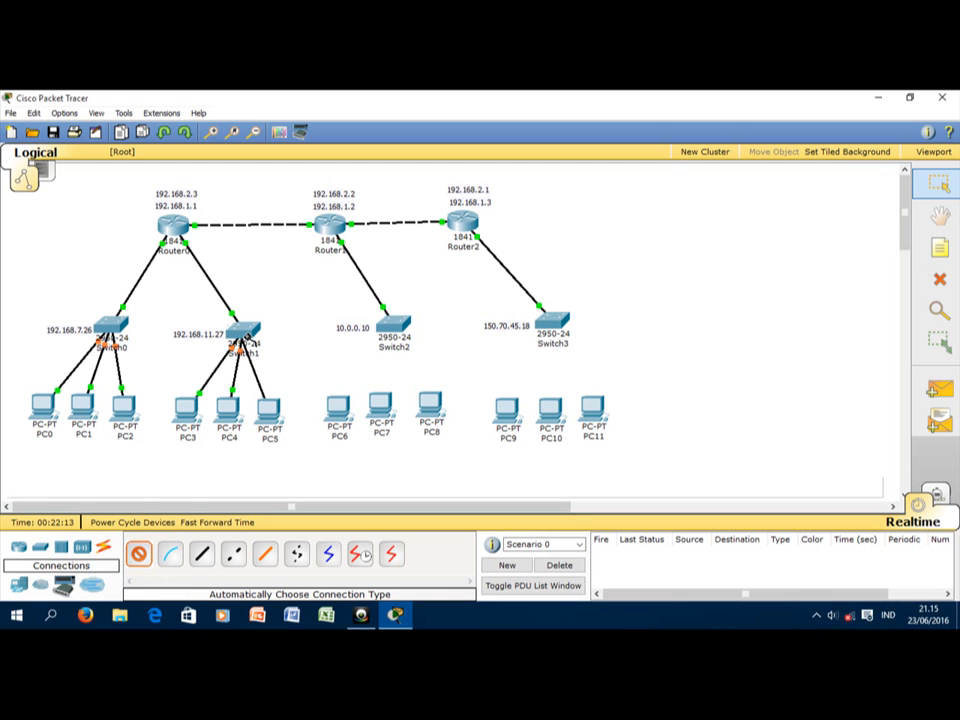
Step: Connect PC6, PC7 and PC8 to Switch2 using the automatically chosen connection type
left_click(139, 556)
left_click(336, 405)
left_click(392, 325)
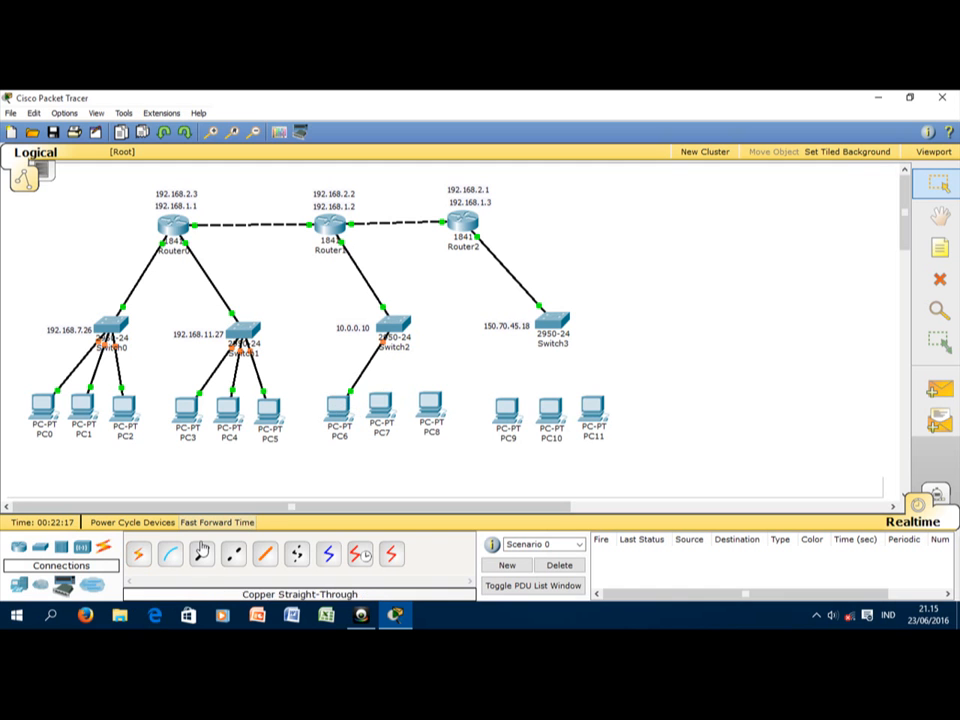
left_click(139, 556)
left_click(379, 405)
left_click(397, 322)
left_click(398, 323)
left_click(139, 556)
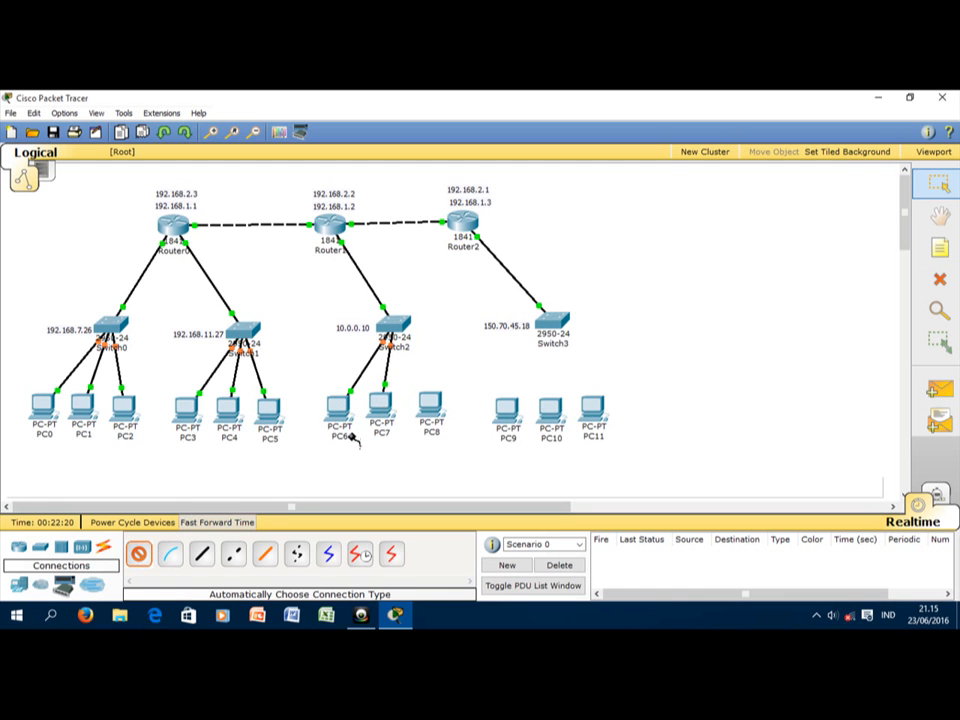
left_click(423, 408)
left_click(396, 323)
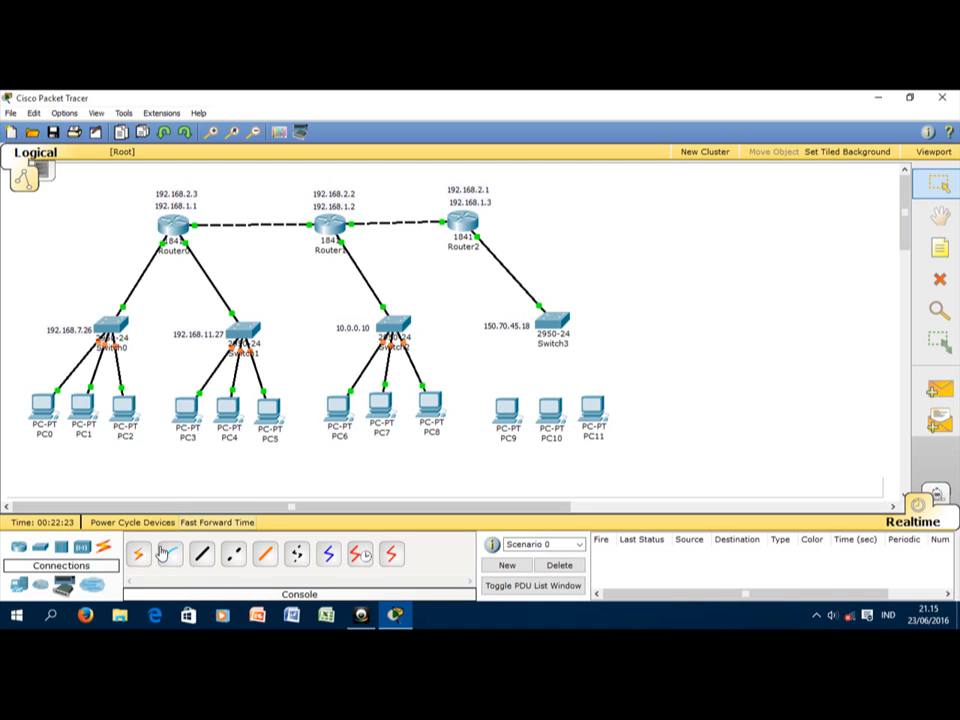
Step: Connect PC9, PC10 and PC11 to Switch3 using the automatically chosen connection type
left_click(139, 556)
left_click(507, 410)
left_click(556, 333)
left_click(558, 328)
left_click(139, 557)
left_click(556, 405)
left_click(558, 323)
left_click(139, 556)
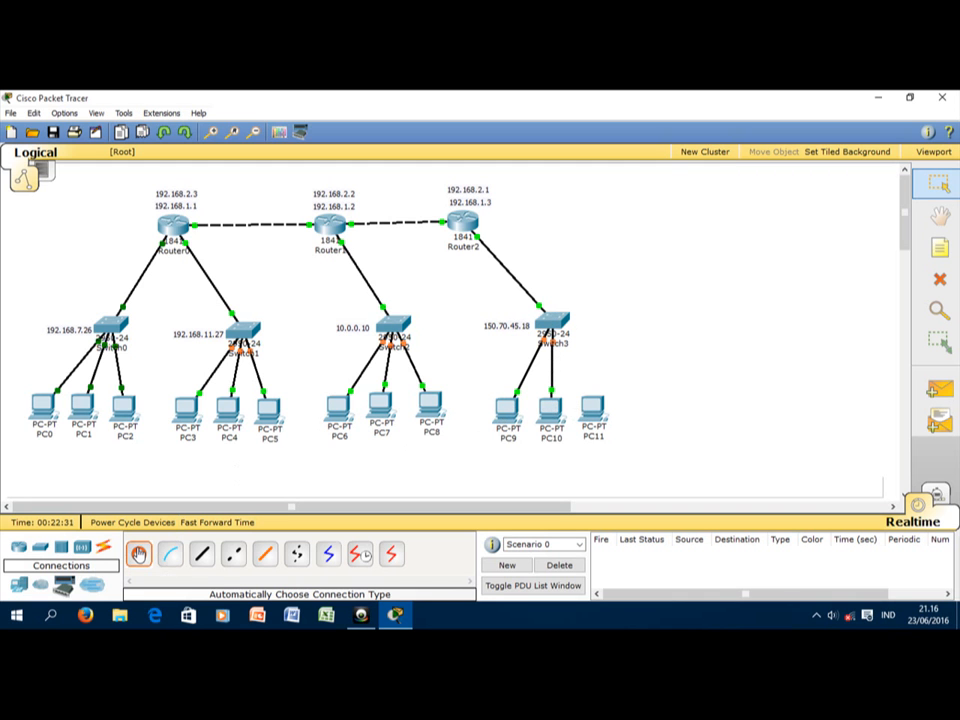
left_click(592, 406)
left_click(556, 323)
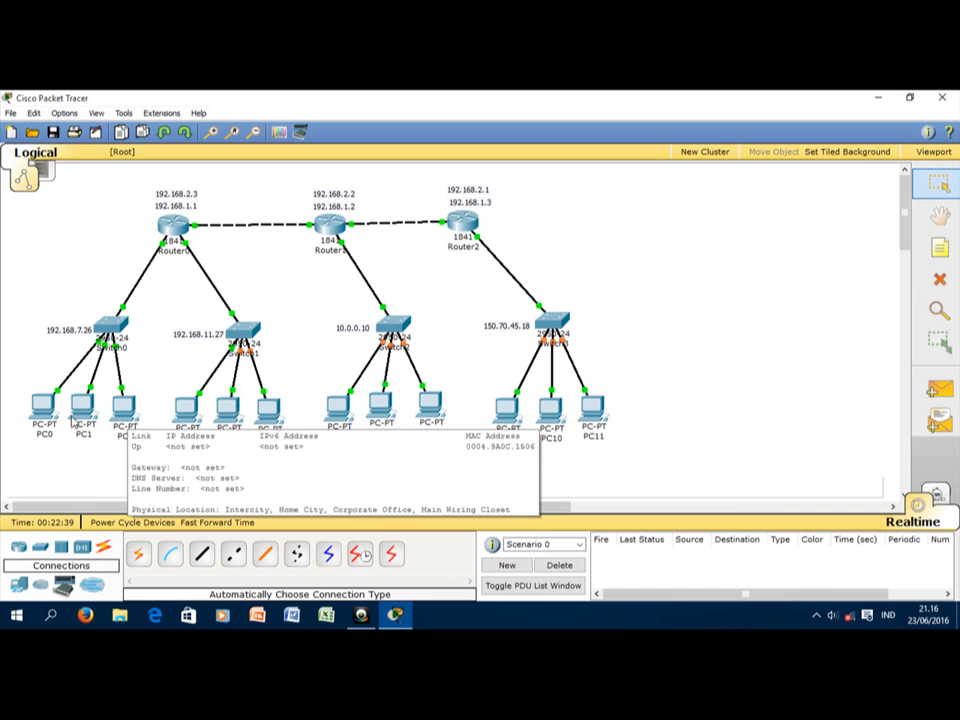
Step: Set the default gateway in PC0's static IP configuration to 192.168.7.26
mouse_move(48, 418)
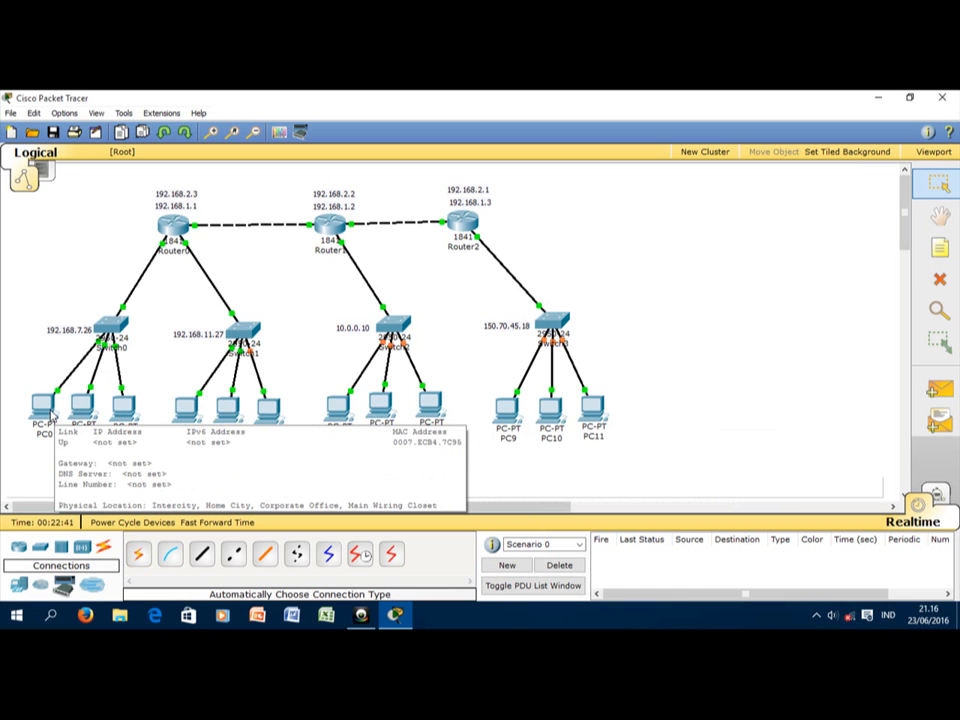
left_click(50, 415)
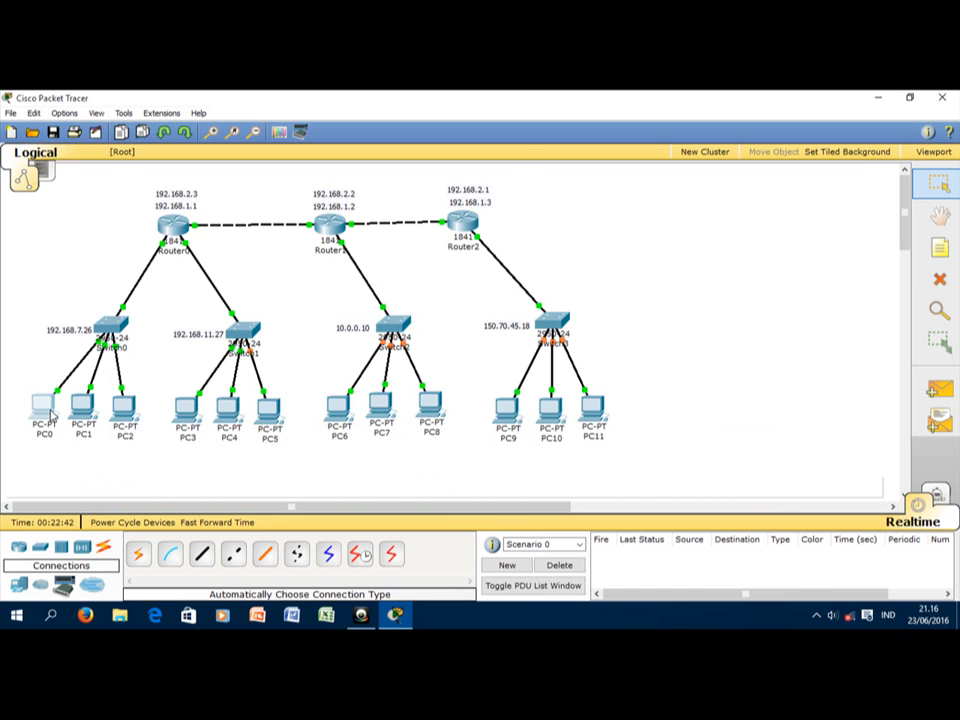
left_click_drag(285, 178, 549, 227)
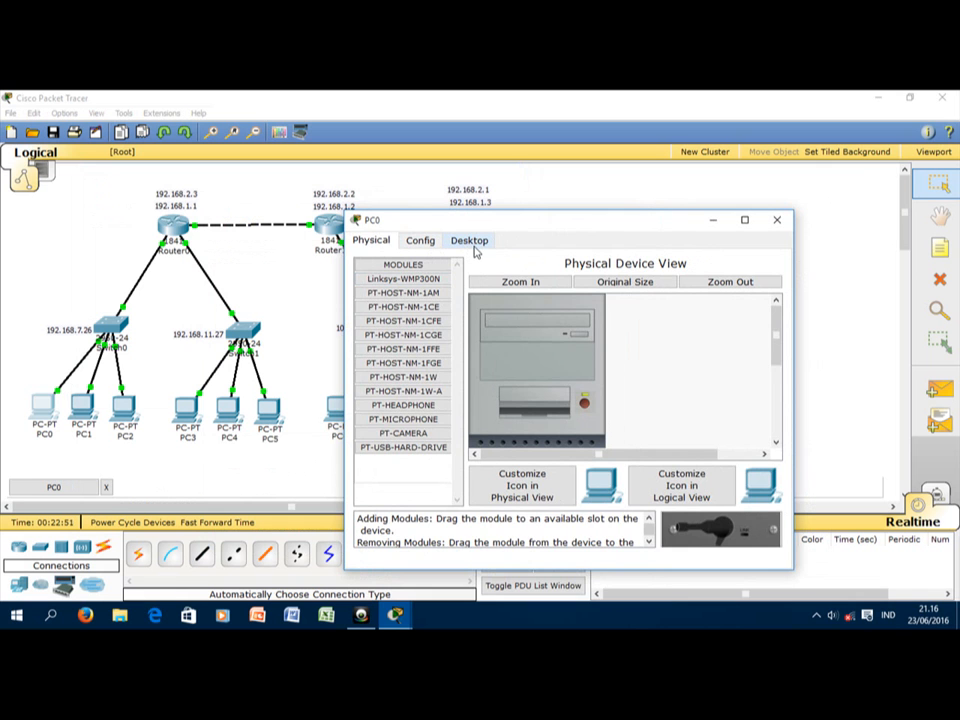
left_click(472, 243)
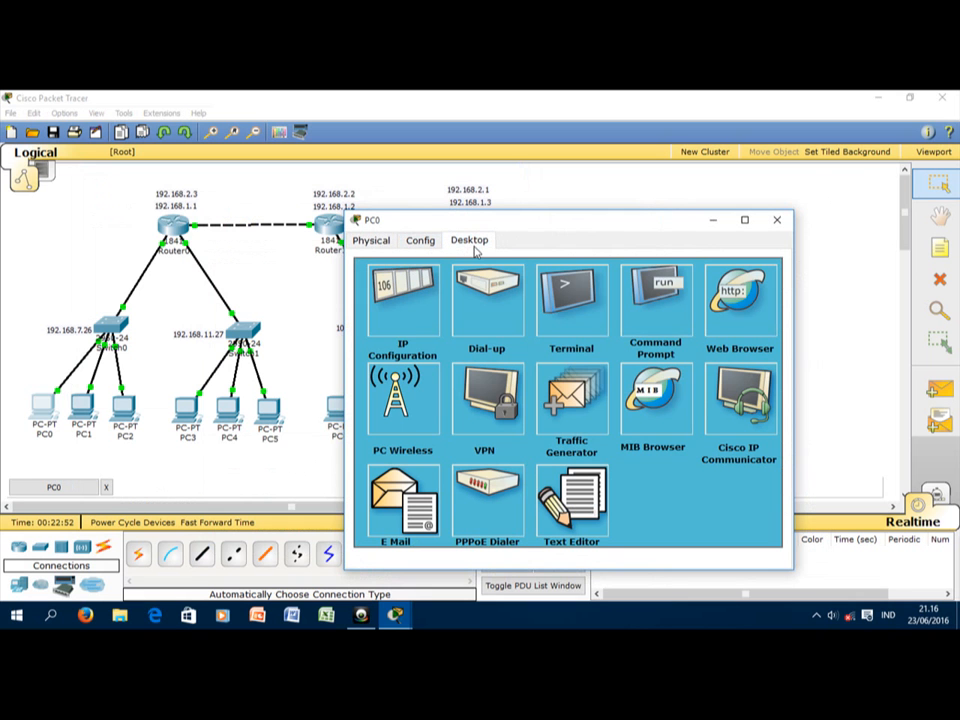
left_click(405, 315)
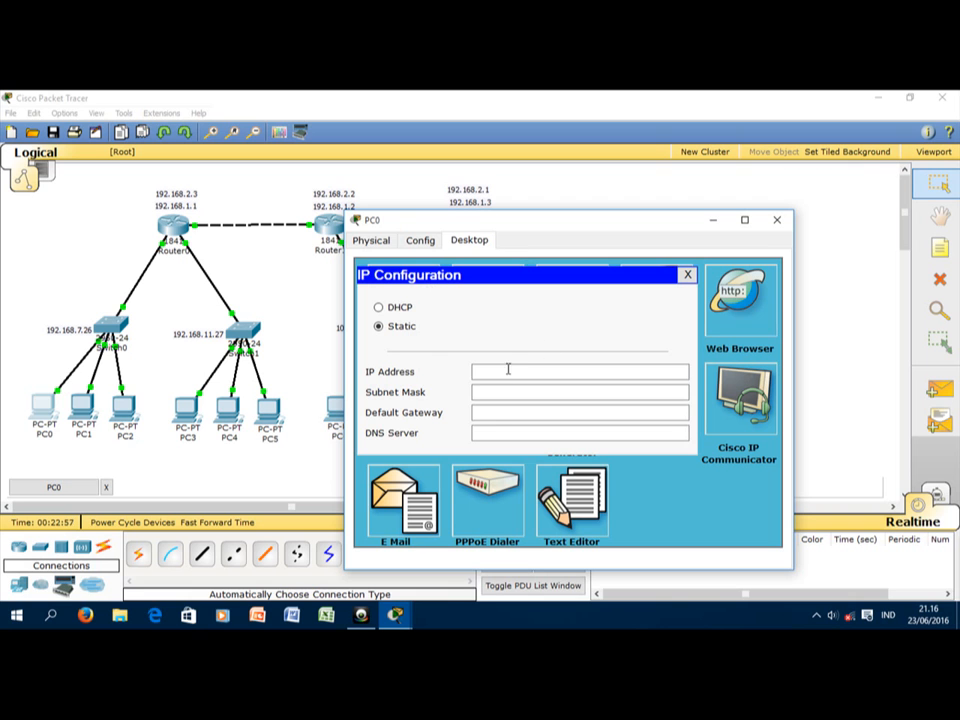
left_click(493, 413)
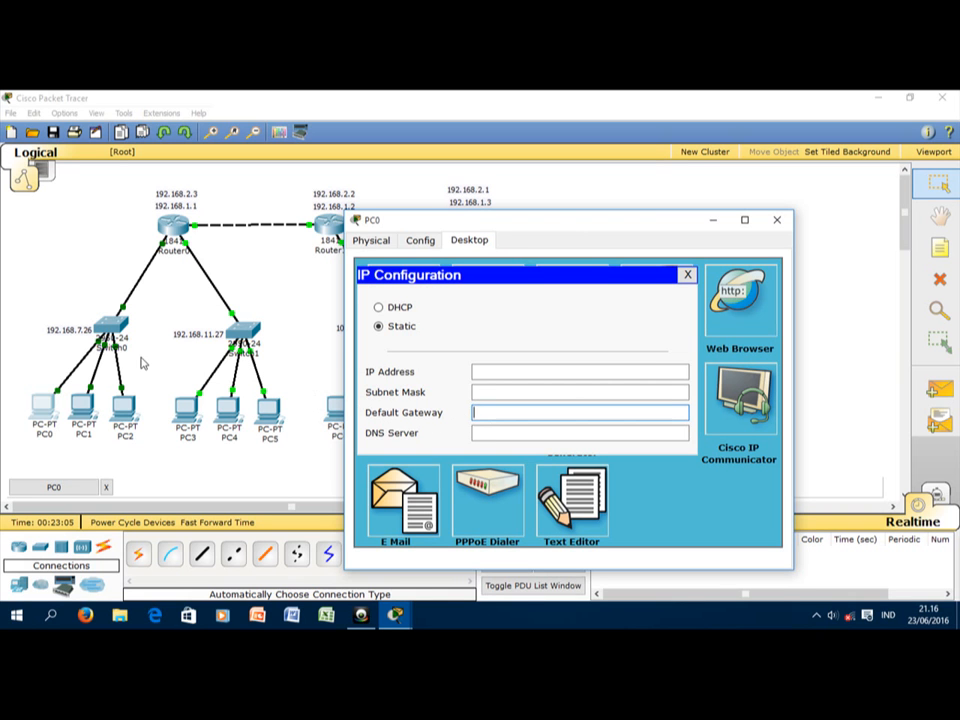
left_click(507, 419)
left_click(488, 412)
type("192.168.1.1")
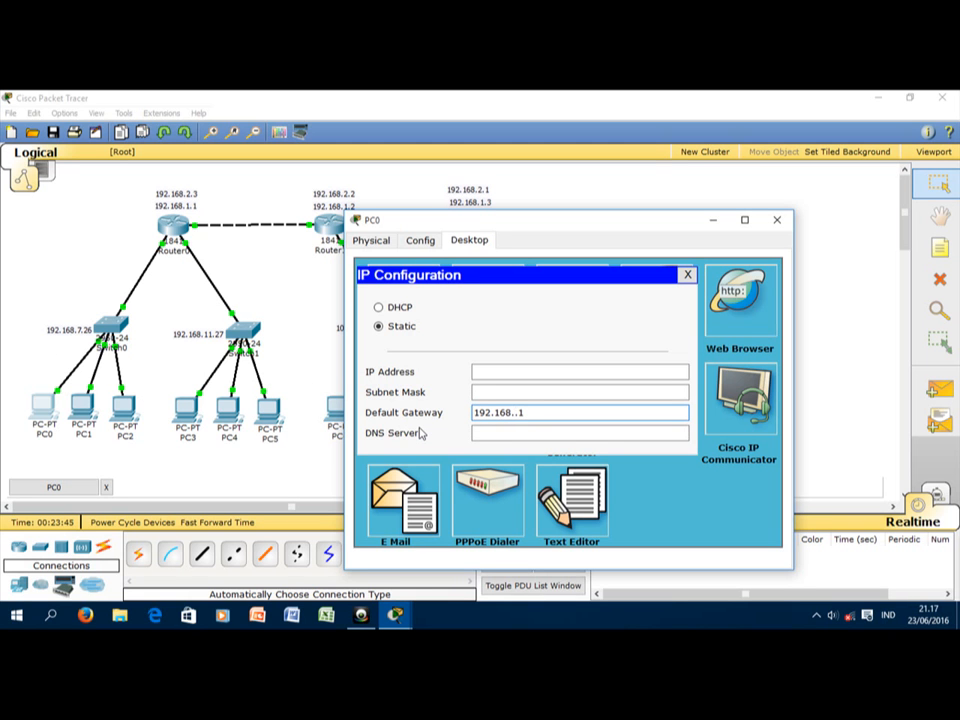
type("7")
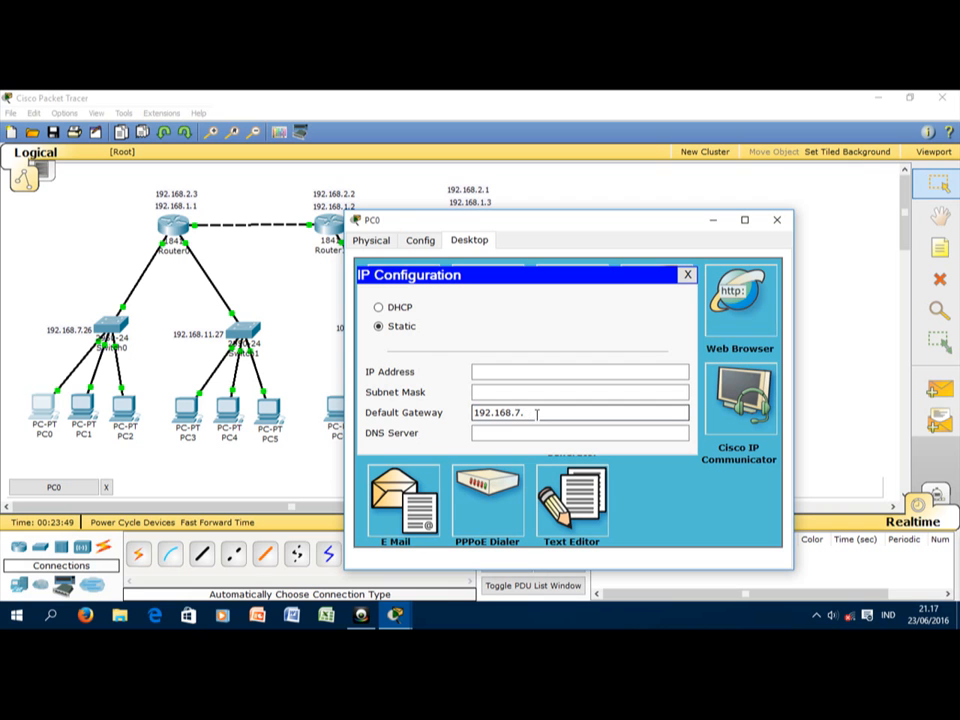
Step: Copy PC0's gateway into its IP address, change it to 192.168.7.27, fill in subnet mask 255.255.255.0, and close PC0's window
left_click(514, 372)
left_click_drag(538, 410, 470, 412)
key("ctrl+c")
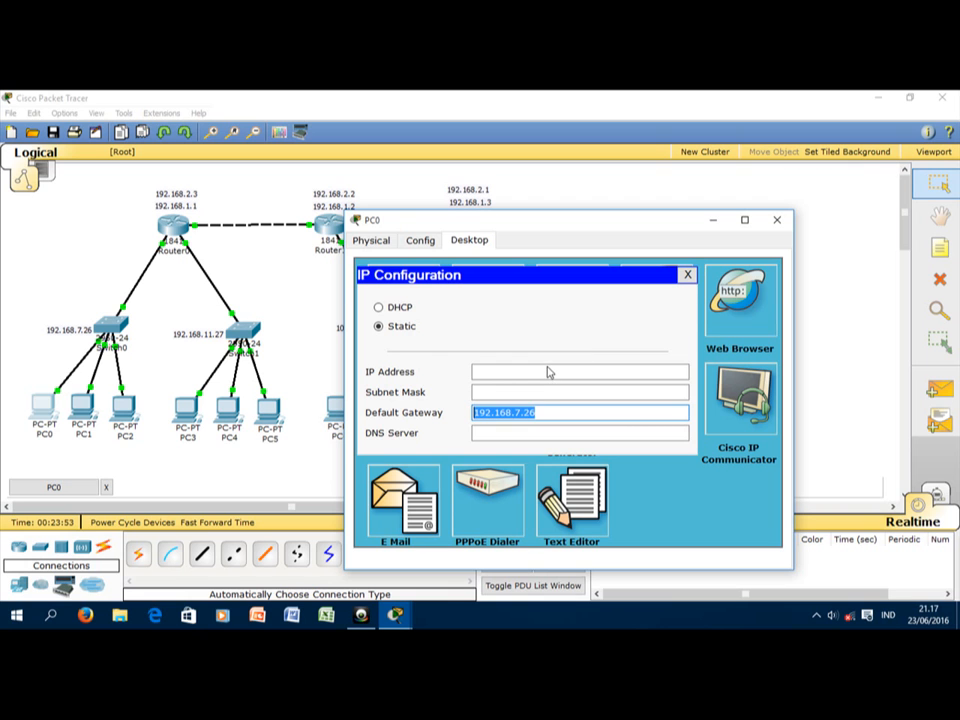
left_click(502, 370)
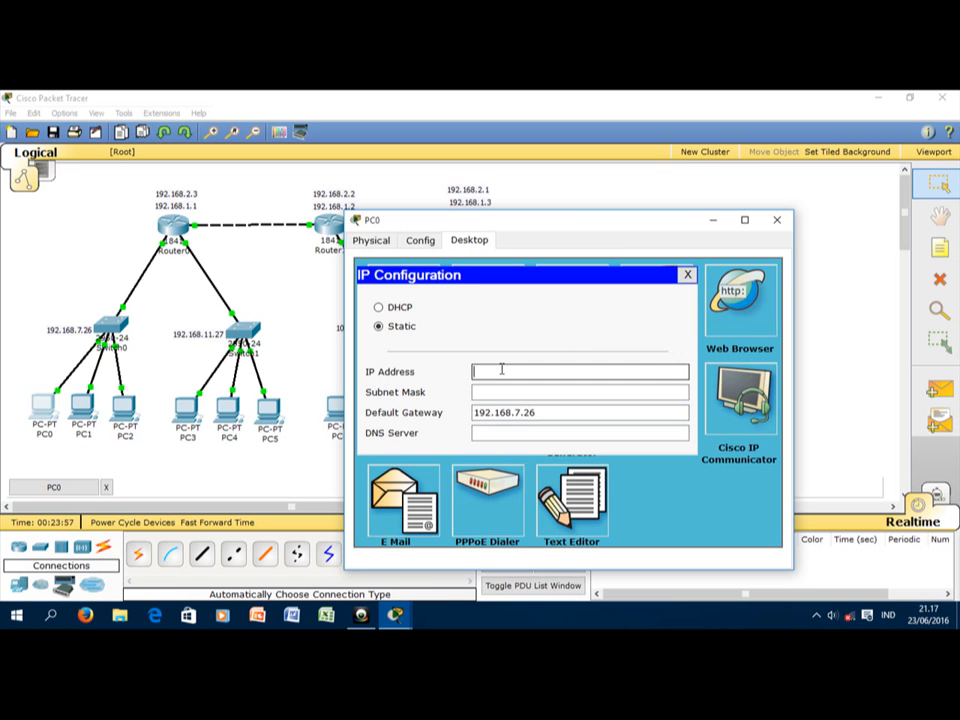
key("ctrl+v")
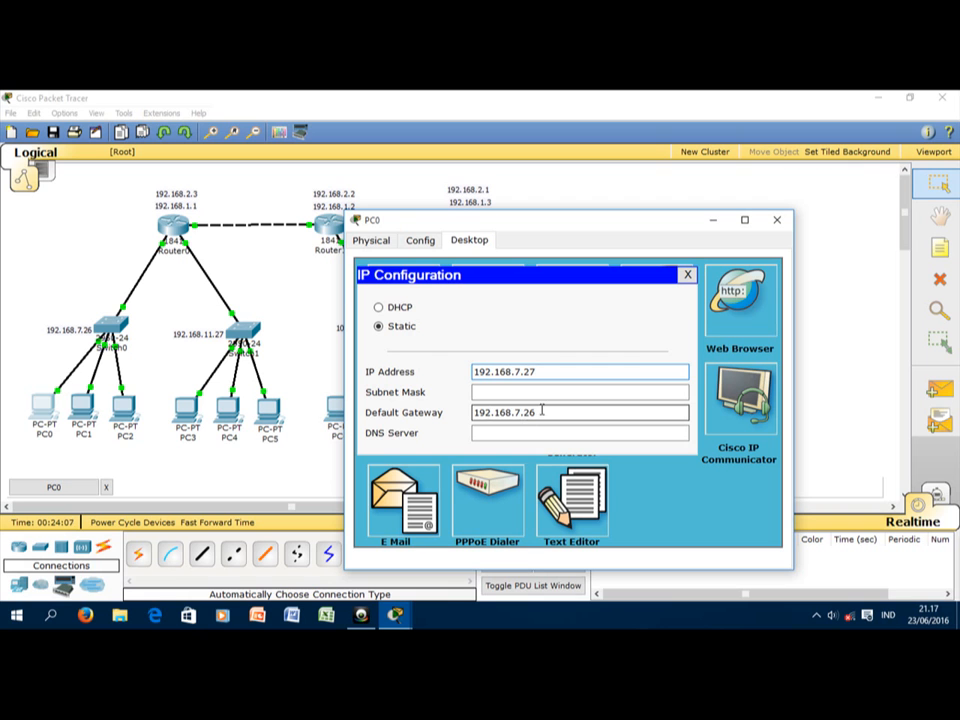
left_click(521, 391)
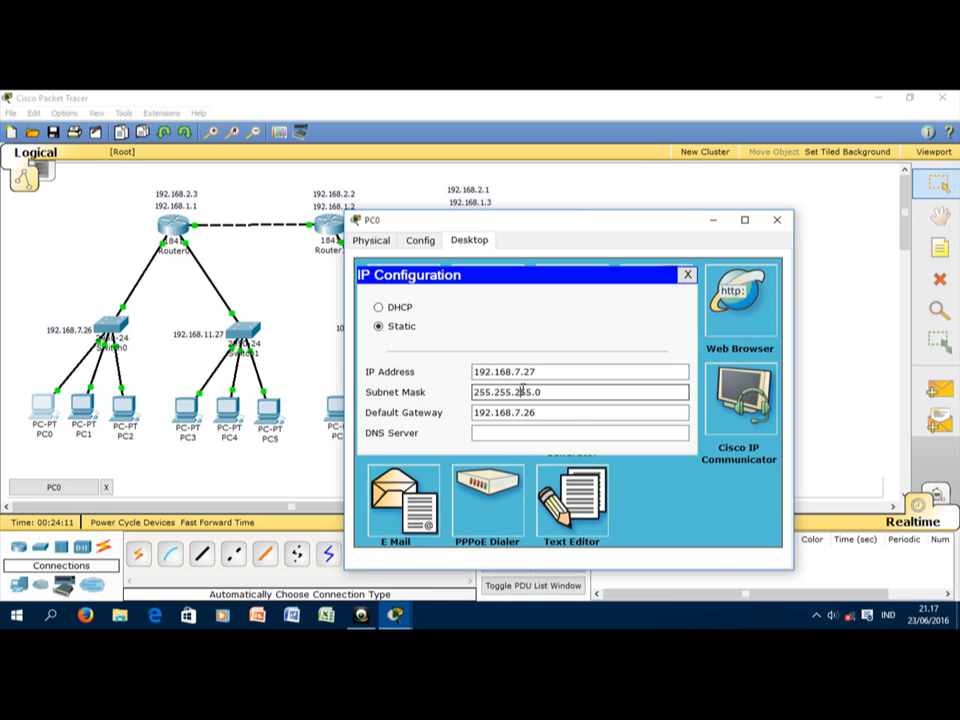
left_click(548, 410)
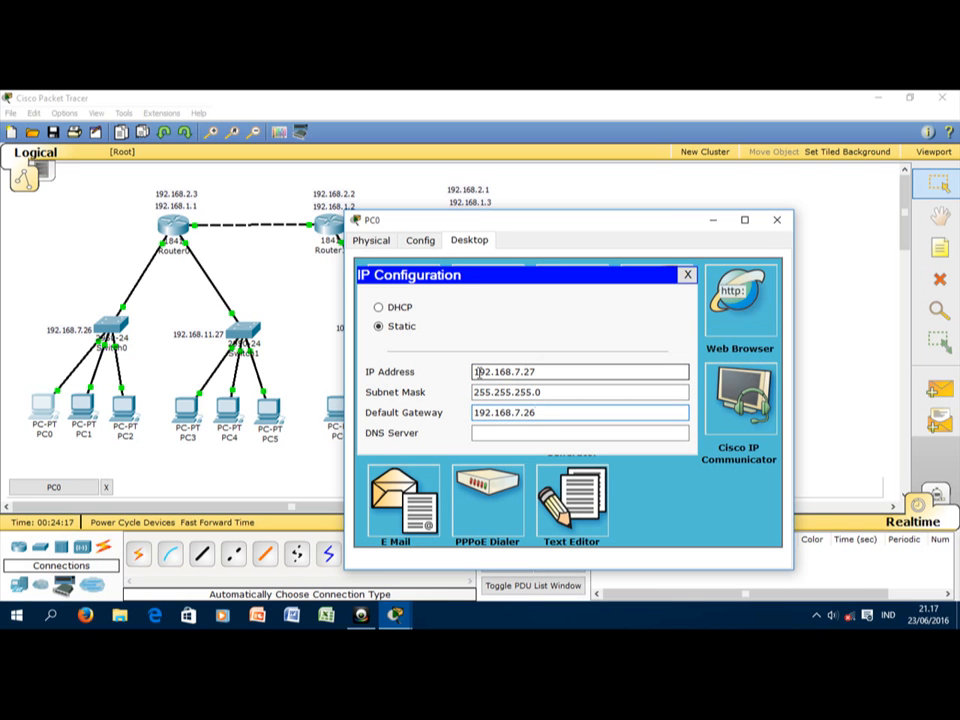
left_click(540, 371)
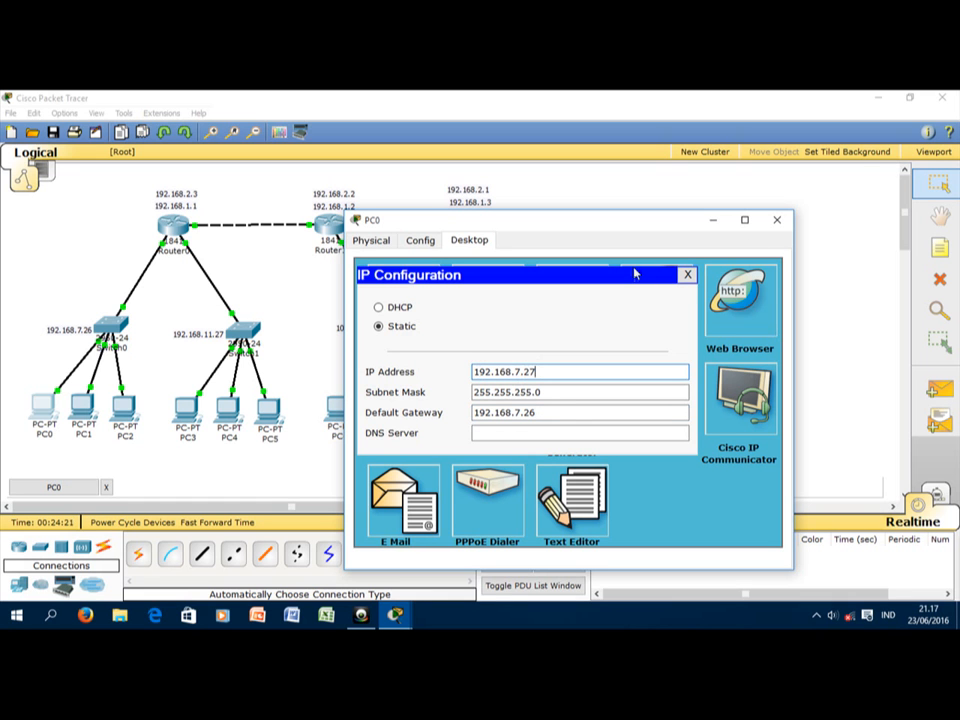
left_click(777, 219)
Step: Open PC1's static IP configuration and paste 192.168.7.26 as the default gateway
left_click(83, 405)
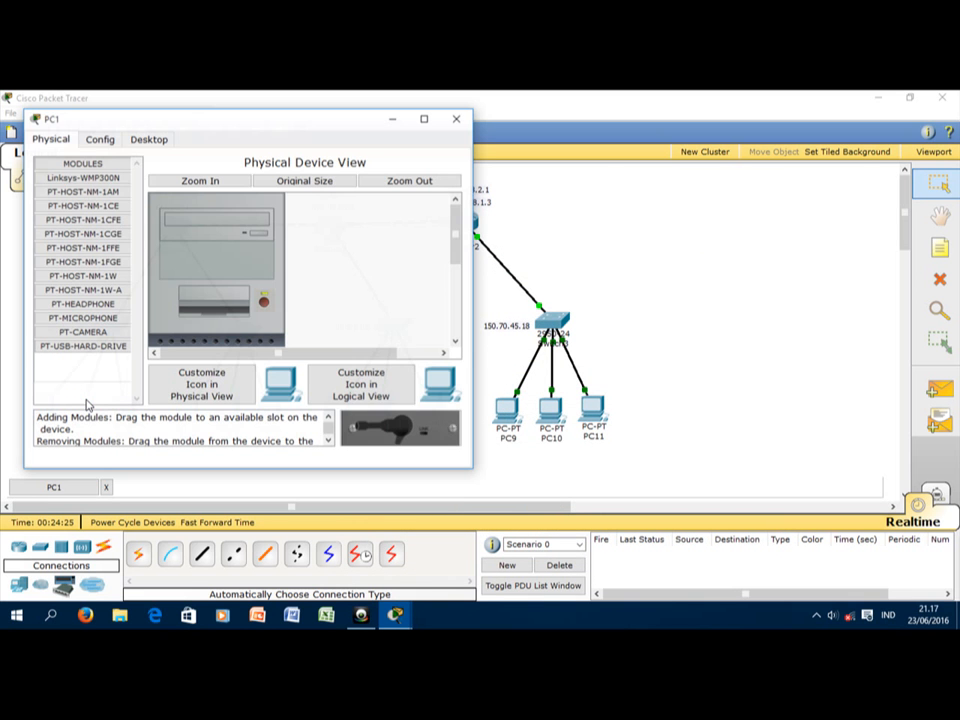
left_click_drag(251, 121, 499, 132)
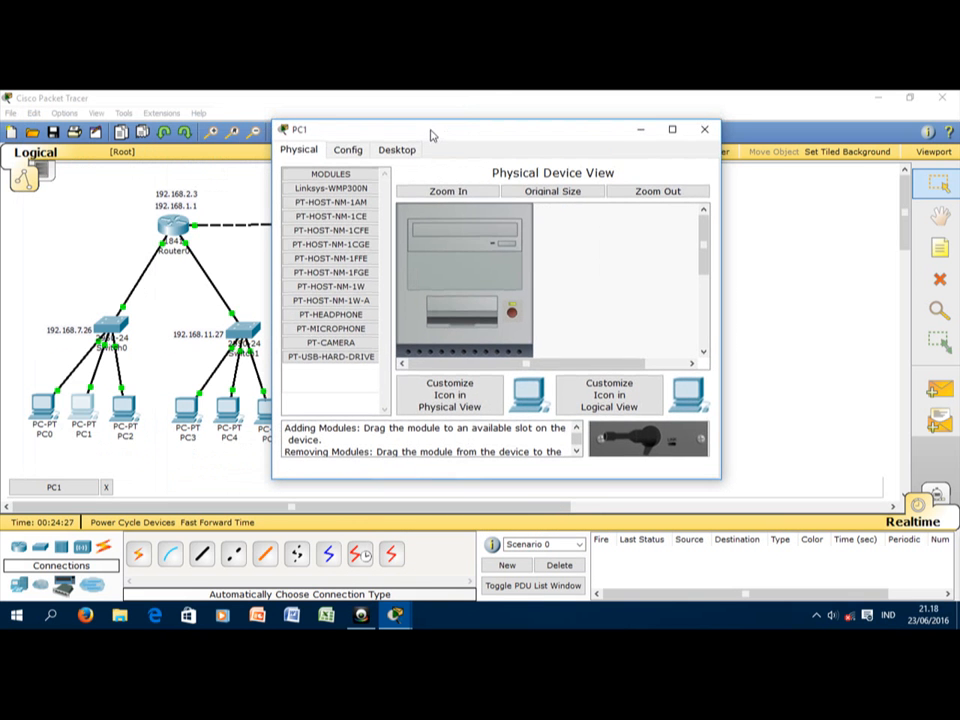
left_click(397, 150)
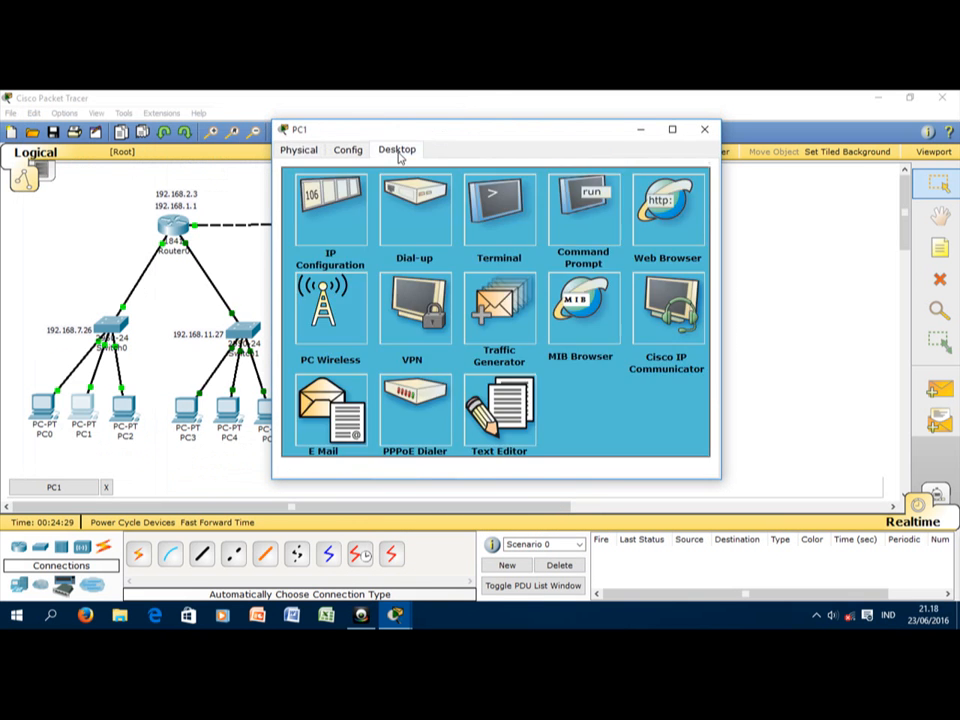
left_click(330, 218)
left_click(403, 281)
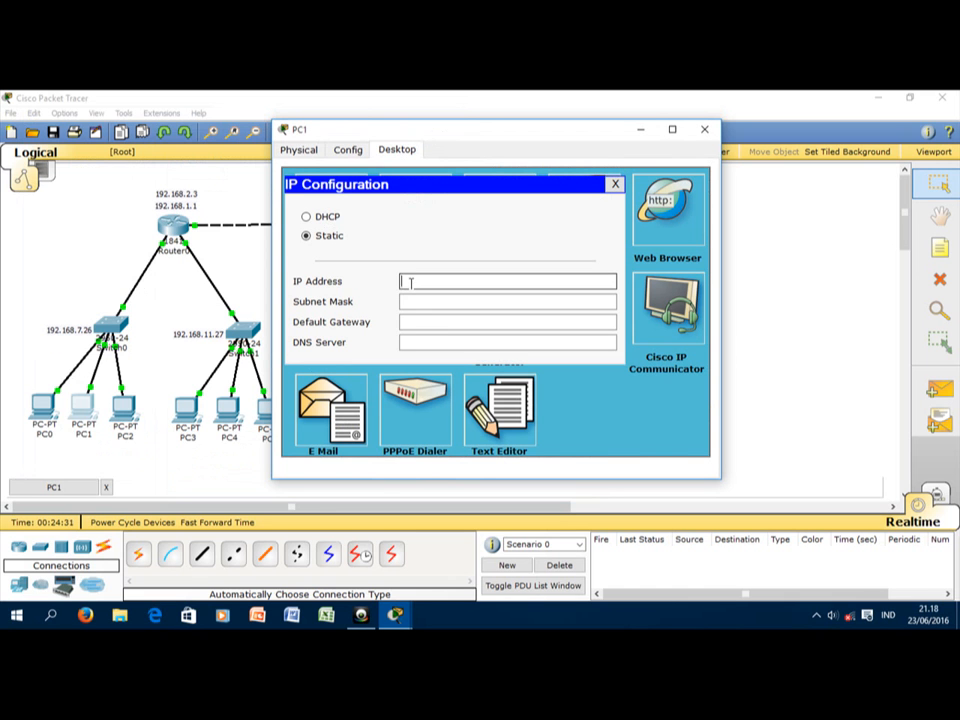
left_click(414, 321)
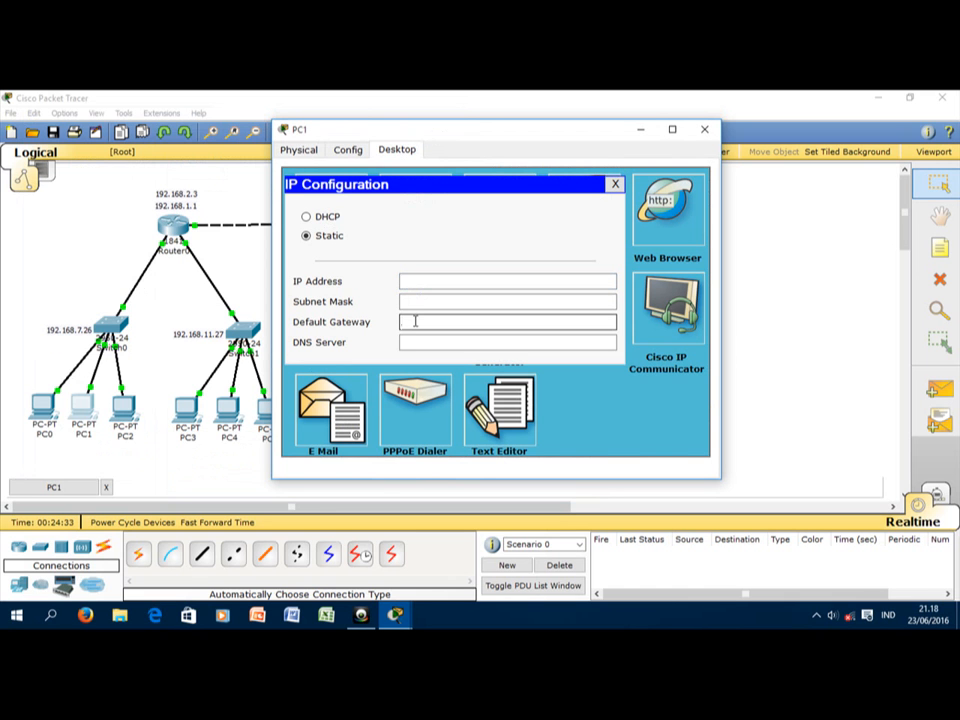
key("ctrl+v")
Step: Set PC1's IP address to 192.168.7.28 with subnet mask 255.255.255.0, copy its default gateway, and close PC1's window
left_click(459, 281)
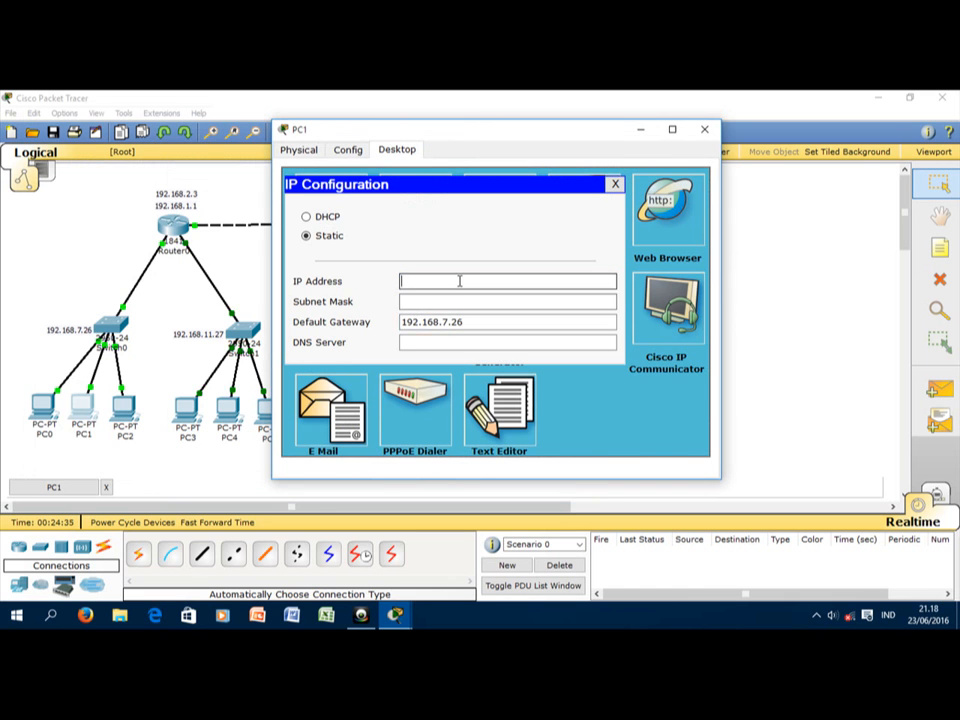
key("ctrl+v")
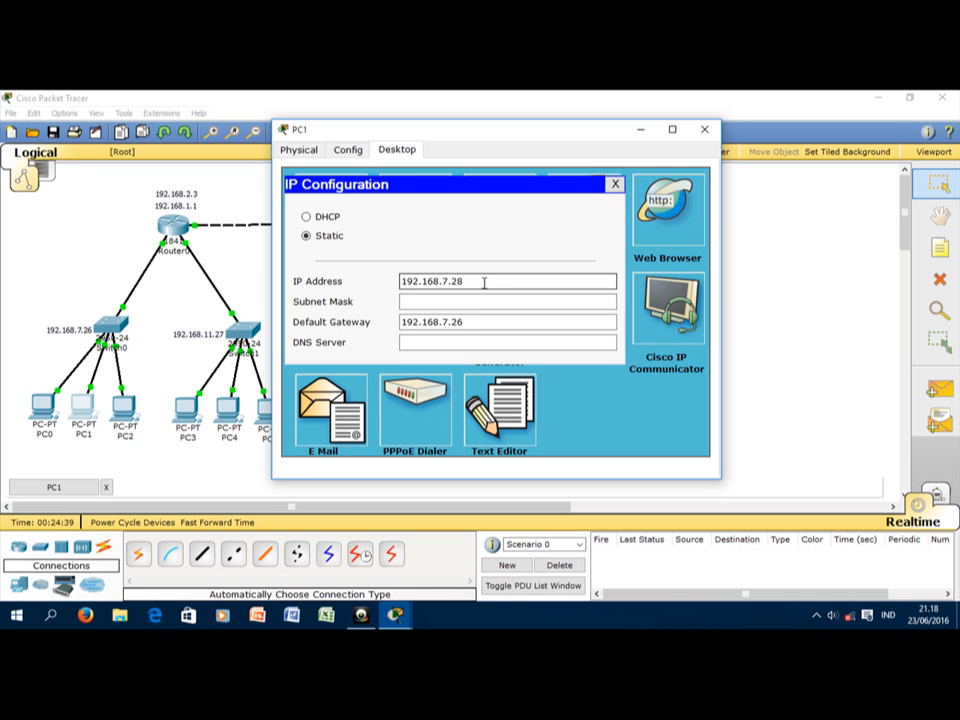
left_click(489, 300)
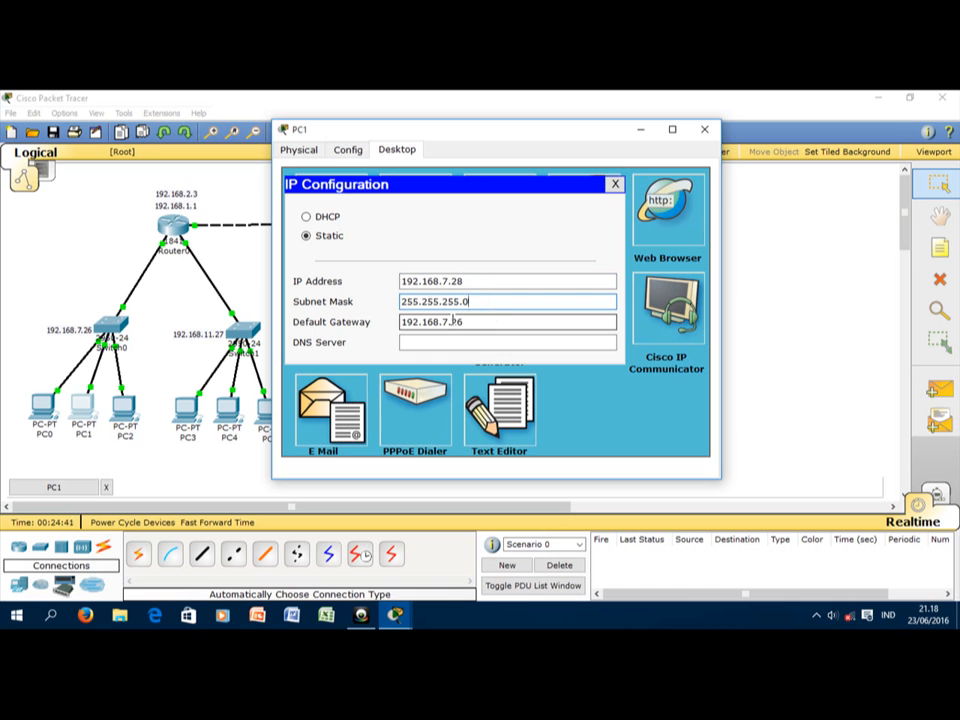
left_click_drag(466, 322, 390, 322)
key("ctrl+c")
left_click(469, 321)
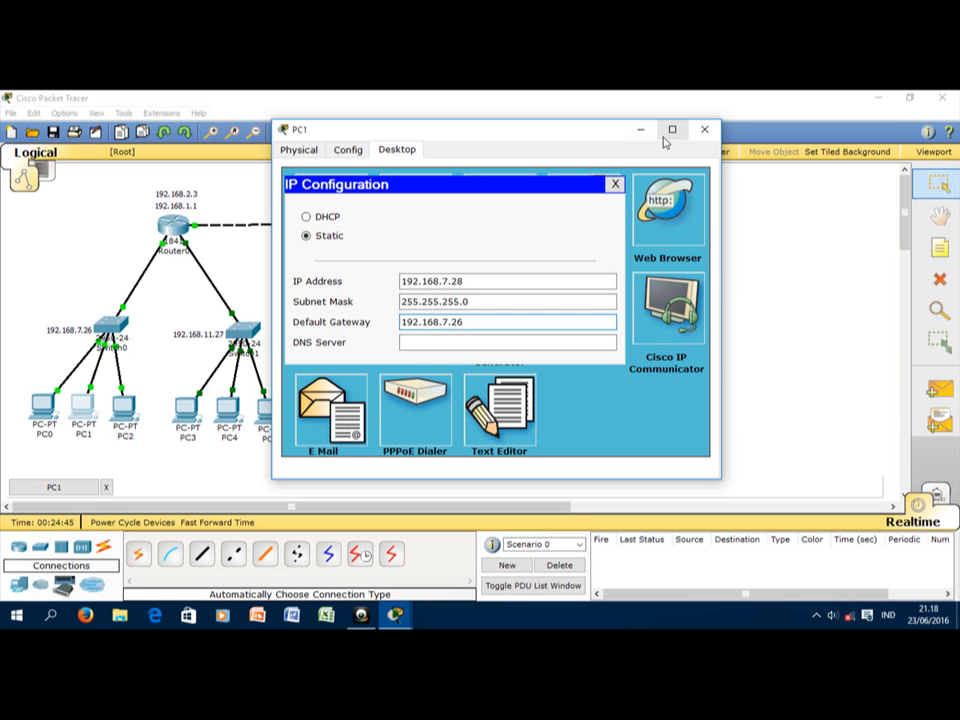
left_click(704, 131)
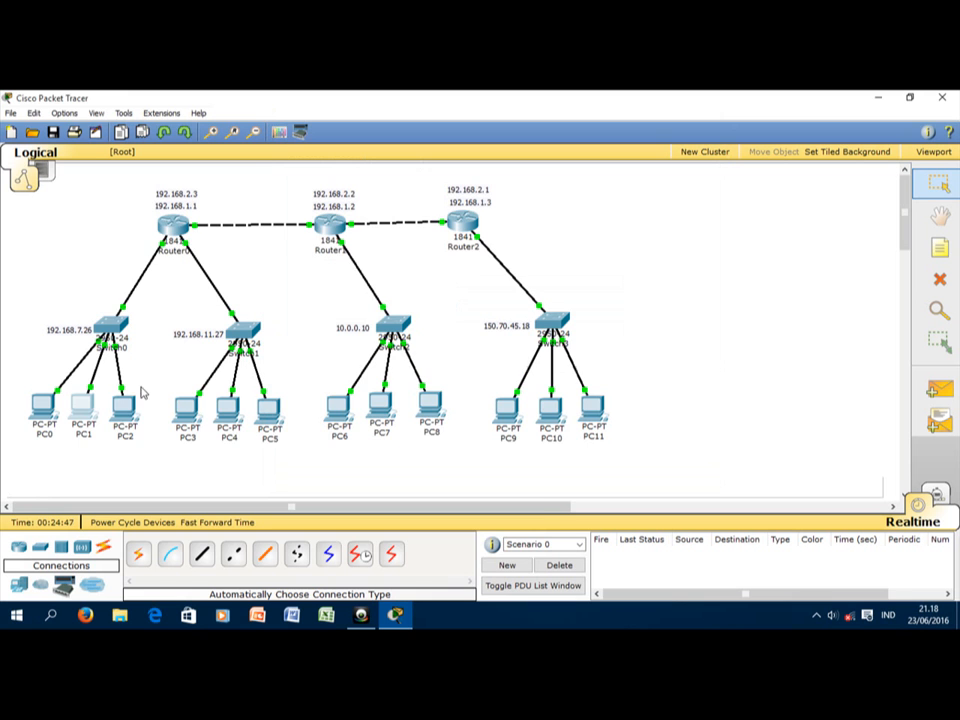
Step: Configure PC2 with default gateway 192.168.7.26, IP address 192.168.7.29 and the automatically filled subnet mask, and close its window
left_click(124, 404)
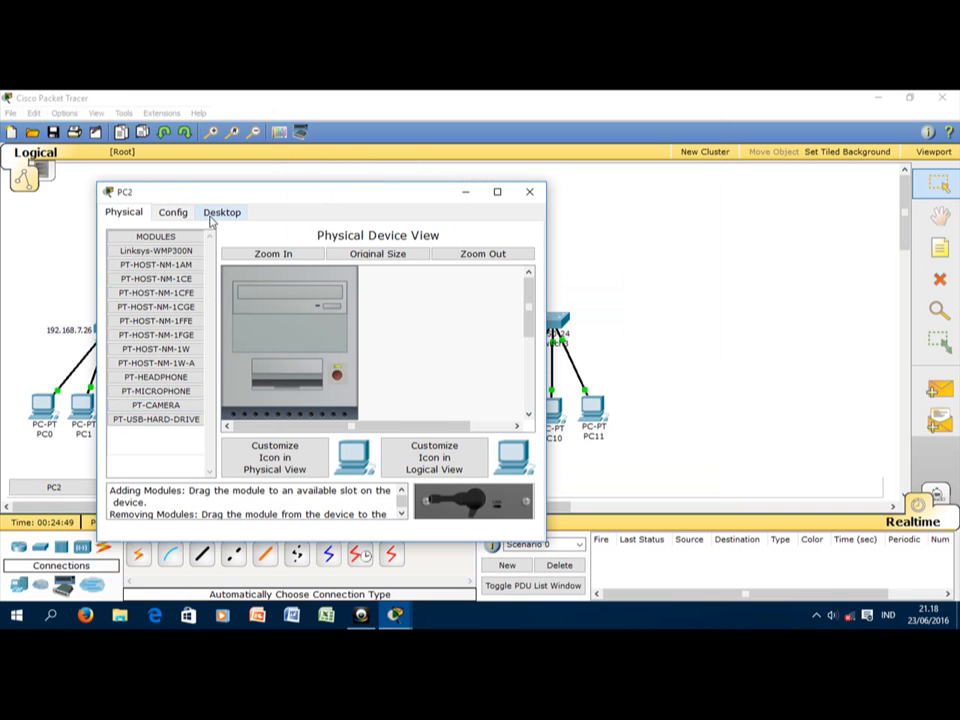
left_click(222, 212)
left_click(150, 257)
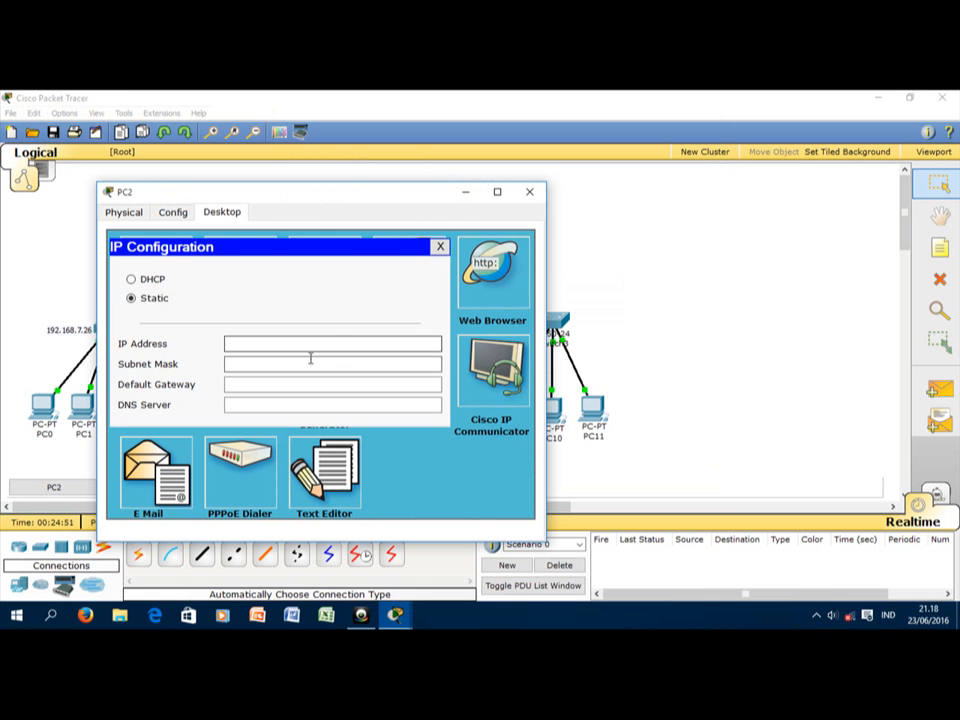
key("ctrl+v")
left_click(279, 343)
key("ctrl+v")
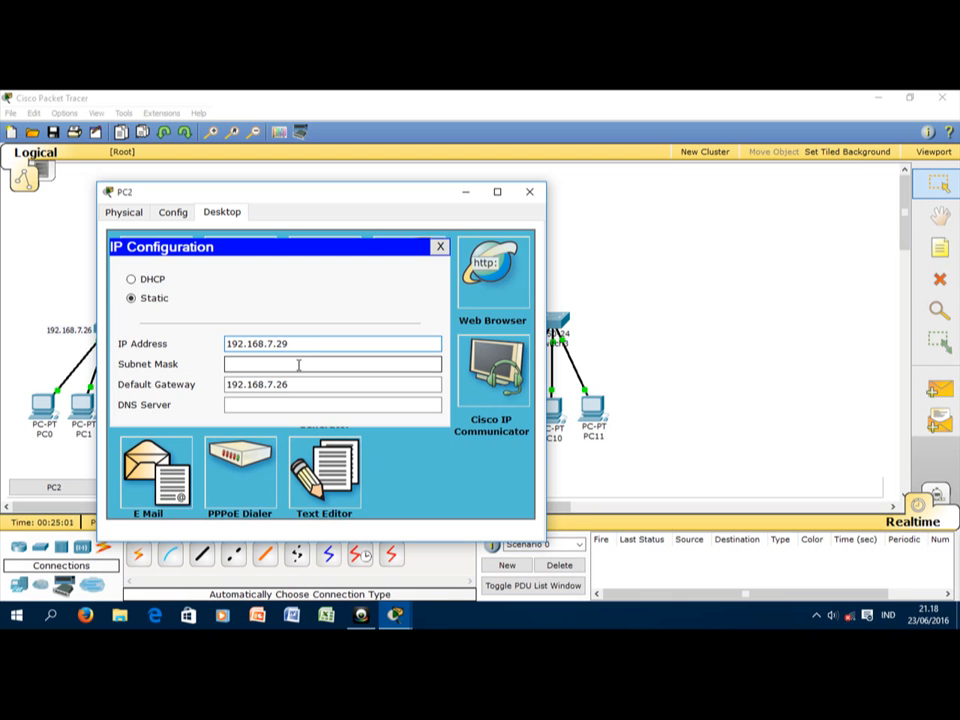
left_click(299, 365)
left_click(530, 193)
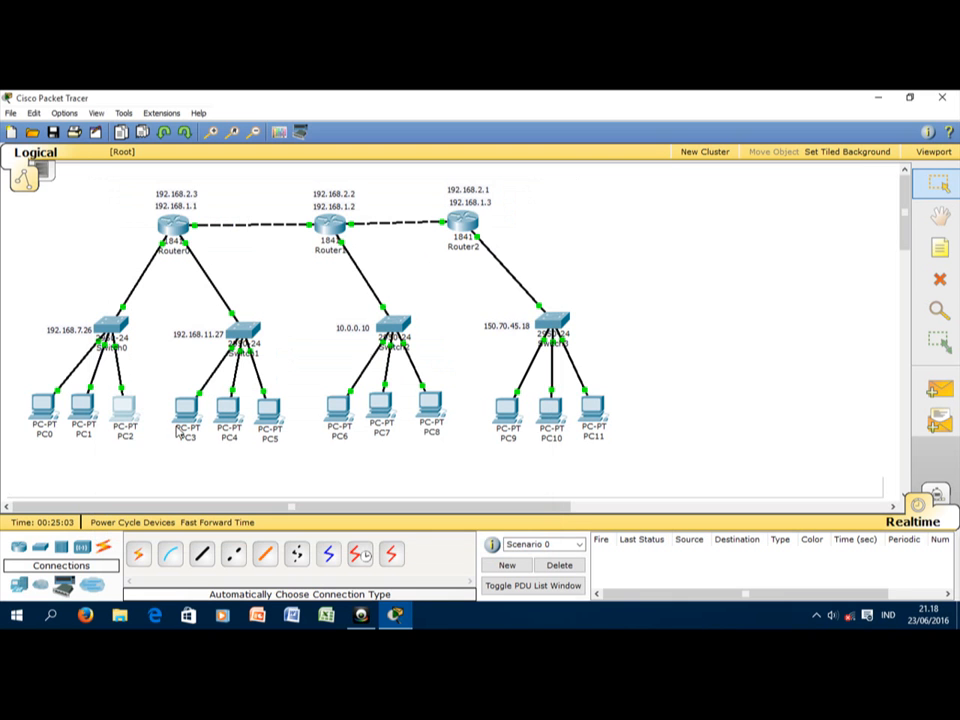
Step: Open PC3's static IP configuration and set the default gateway to 192.168.11.27, adapting the pasted address
left_click(186, 405)
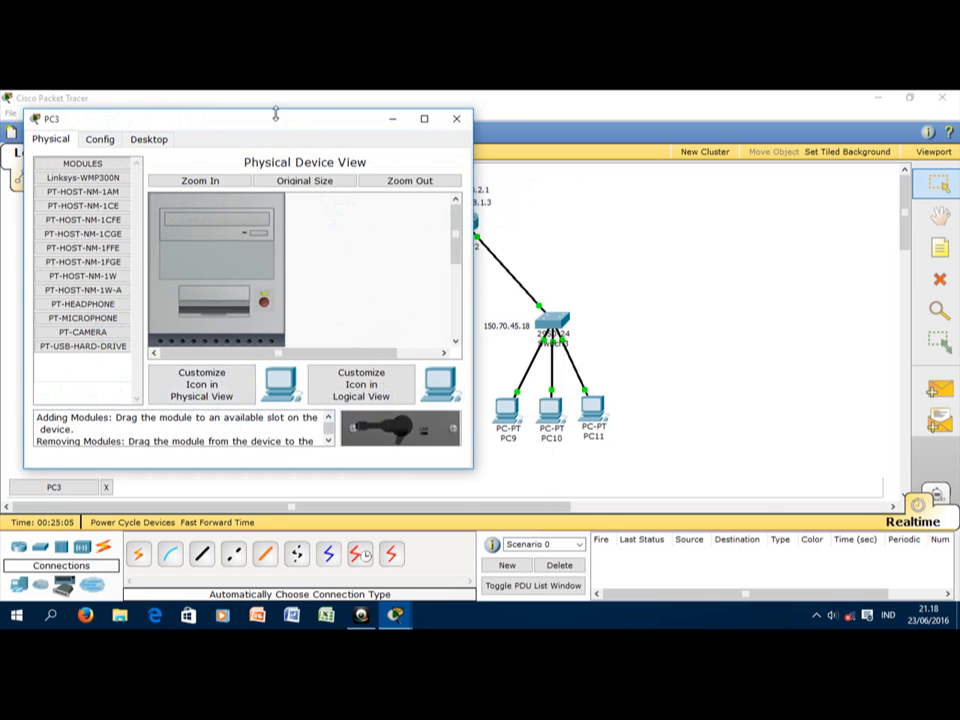
left_click_drag(272, 125, 611, 242)
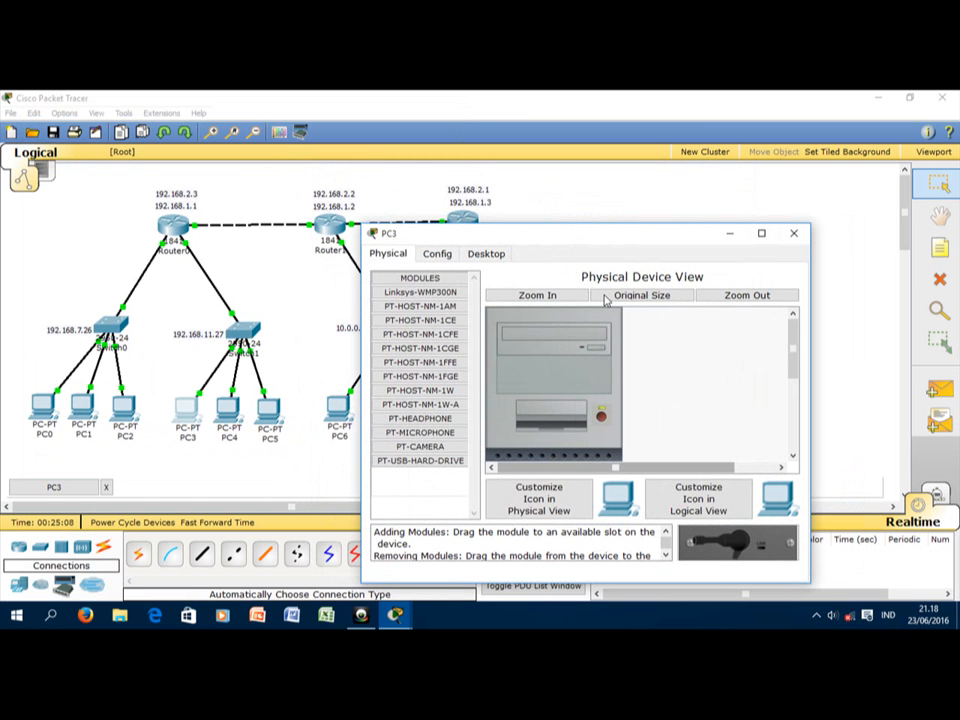
left_click(496, 255)
left_click(400, 300)
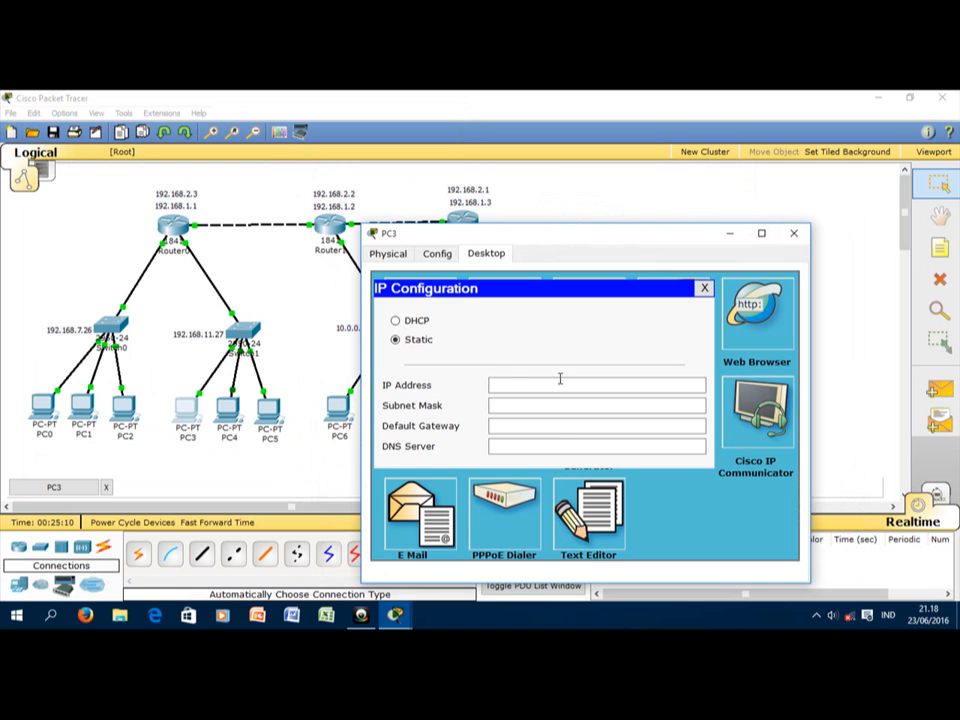
left_click(556, 426)
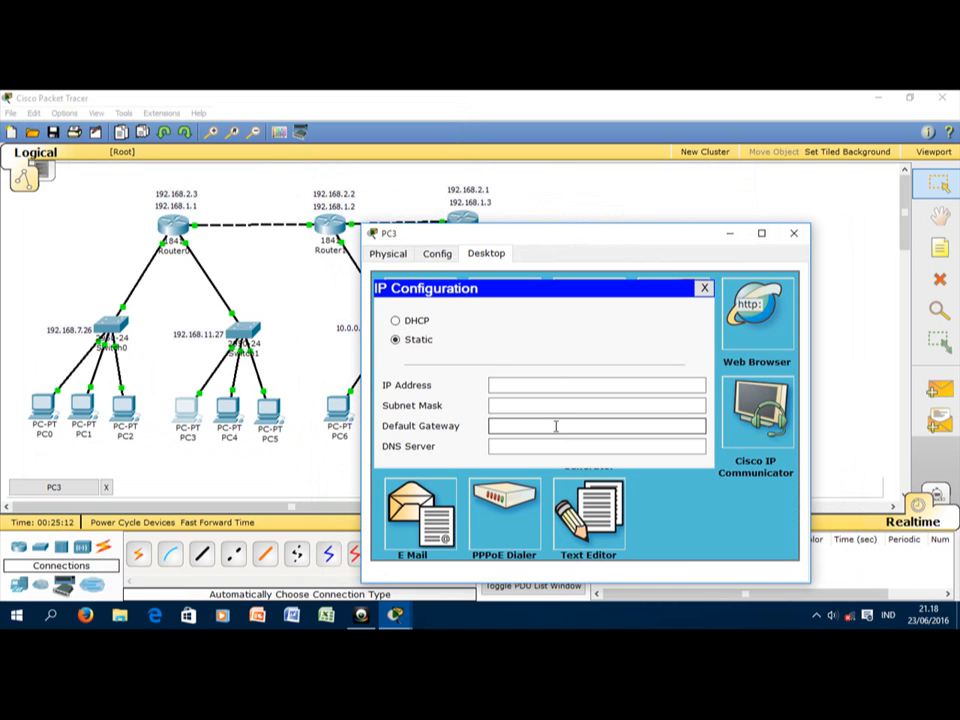
key("ctrl+v")
key("BackSpace")
type("11")
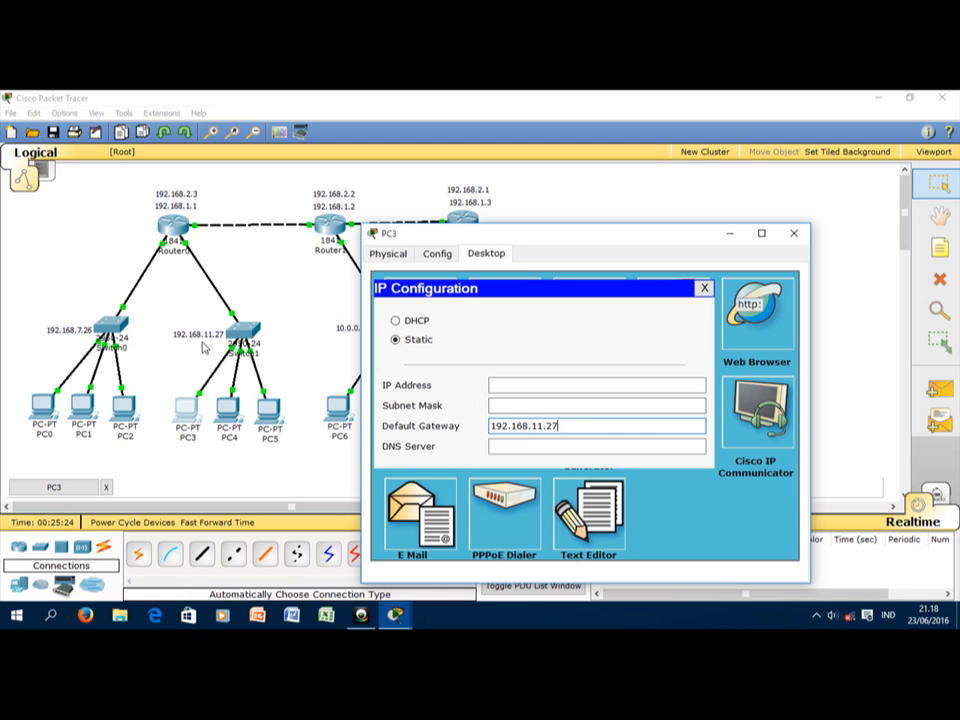
left_click(560, 389)
type("192.168.7.26")
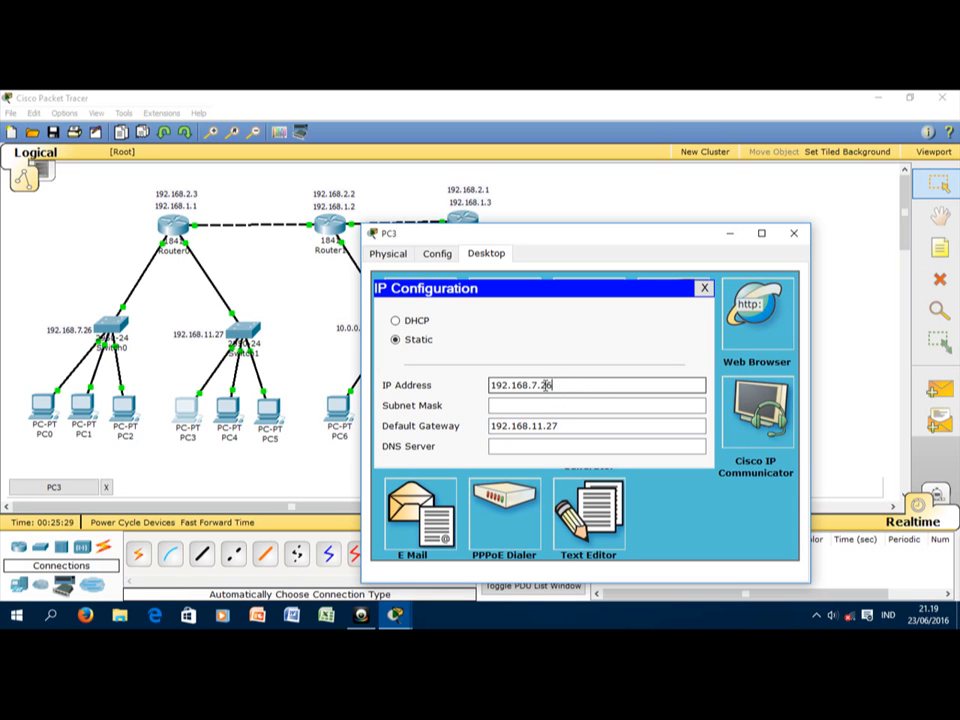
key("BackSpace")
key("BackSpace")
key("BackSpace")
key("BackSpace")
key("BackSpace")
key("BackSpace")
key("BackSpace")
key("BackSpace")
key("BackSpace")
key("BackSpace")
key("BackSpace")
key("BackSpace")
Step: Copy PC3's gateway into its IP address, change it to 192.168.11.28, fill in subnet mask 255.255.255.0, and close PC3's window
left_click_drag(606, 426, 439, 427)
key("ctrl+c")
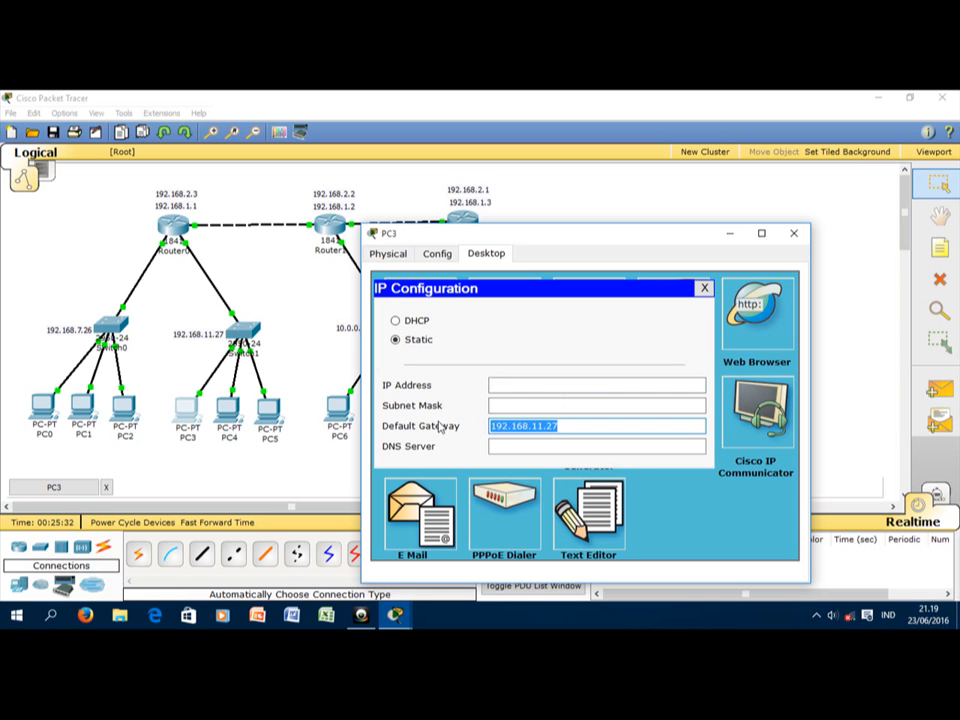
left_click(533, 386)
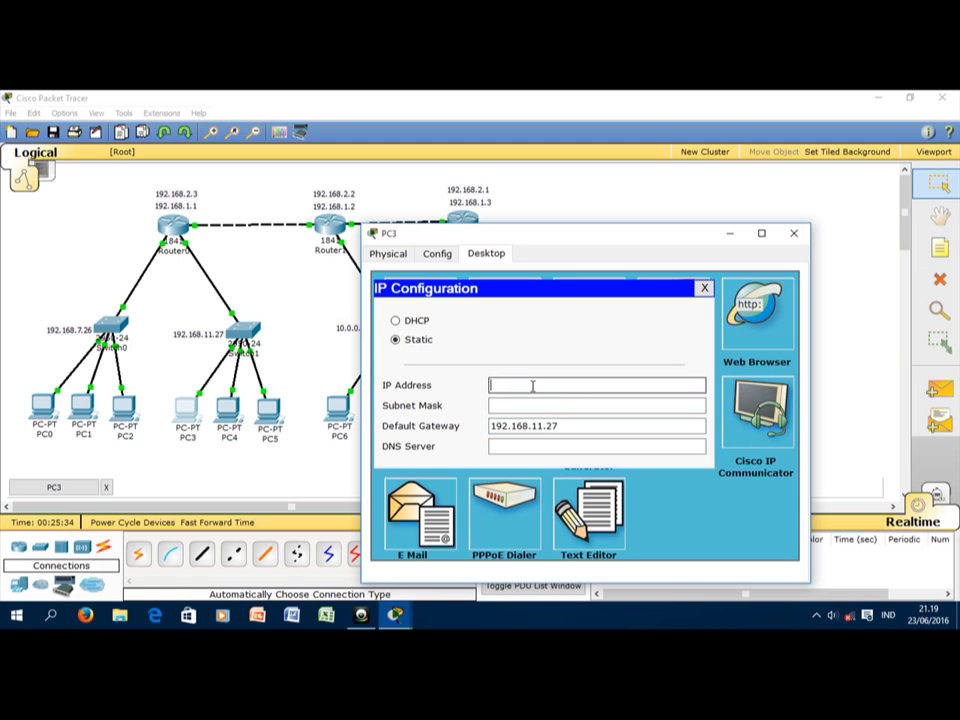
key("ctrl+v")
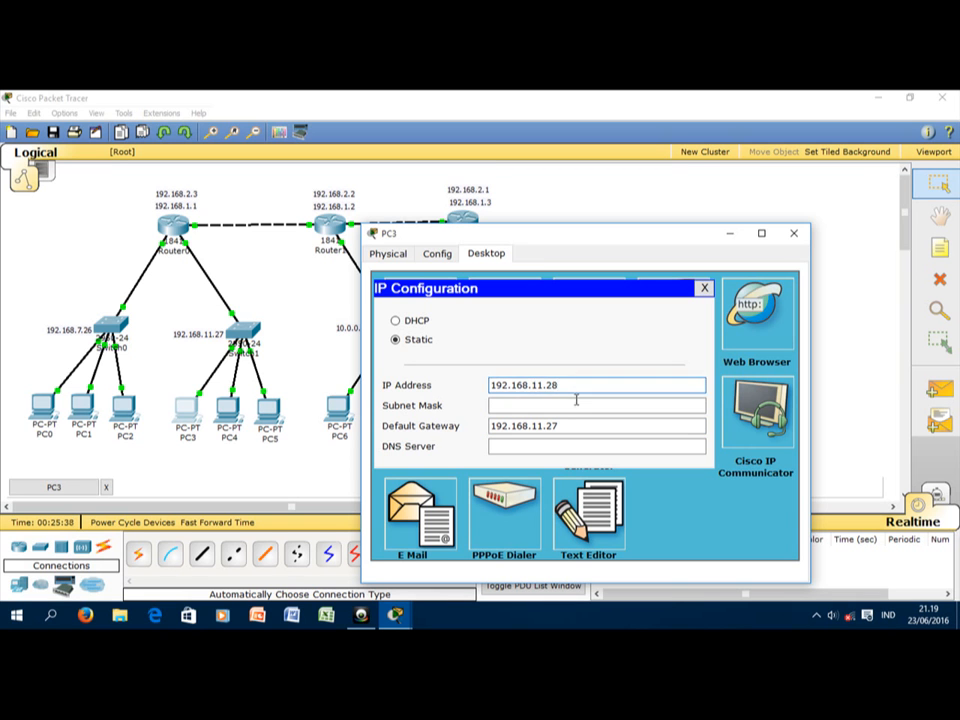
left_click(583, 424)
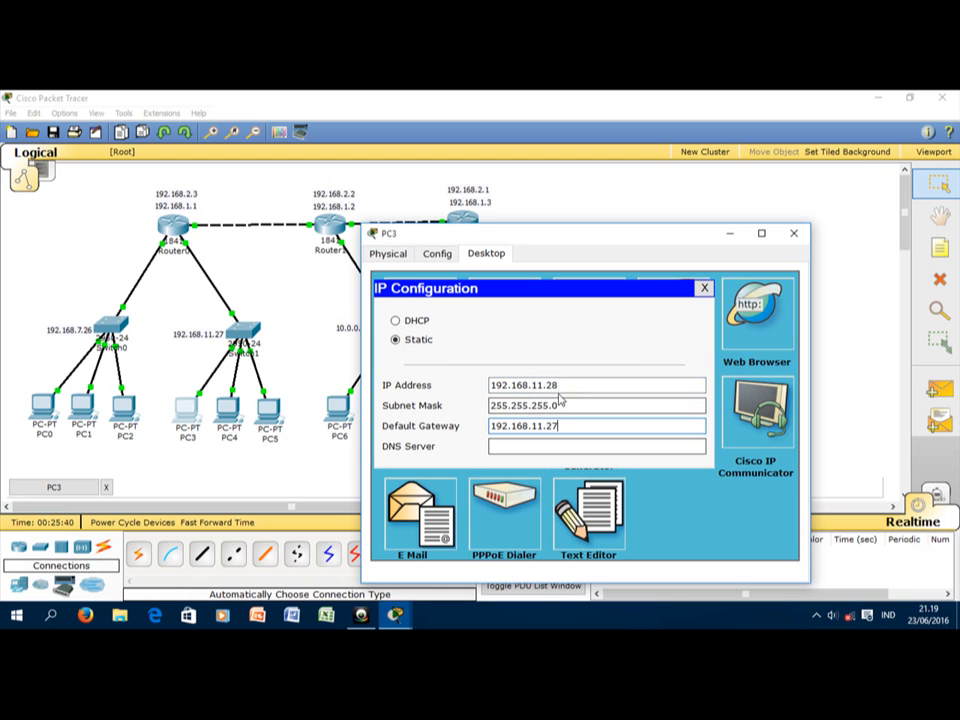
left_click(794, 233)
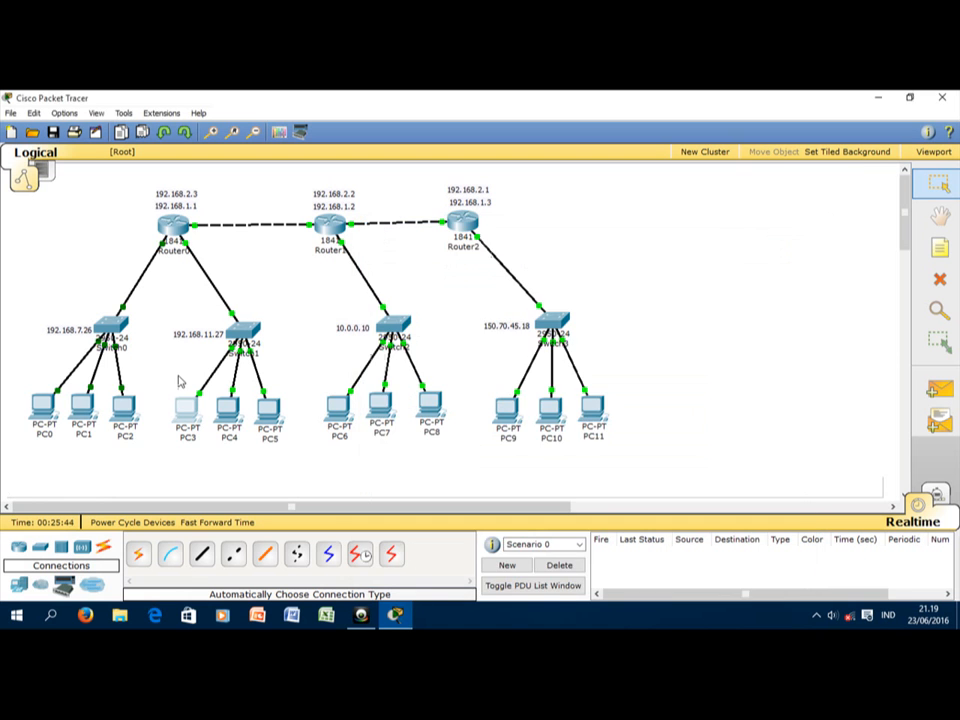
Step: Configure PC4 with default gateway 192.168.11.27, IP address 192.168.11.29 and subnet mask 255.255.255.0, and close its window
left_click(228, 408)
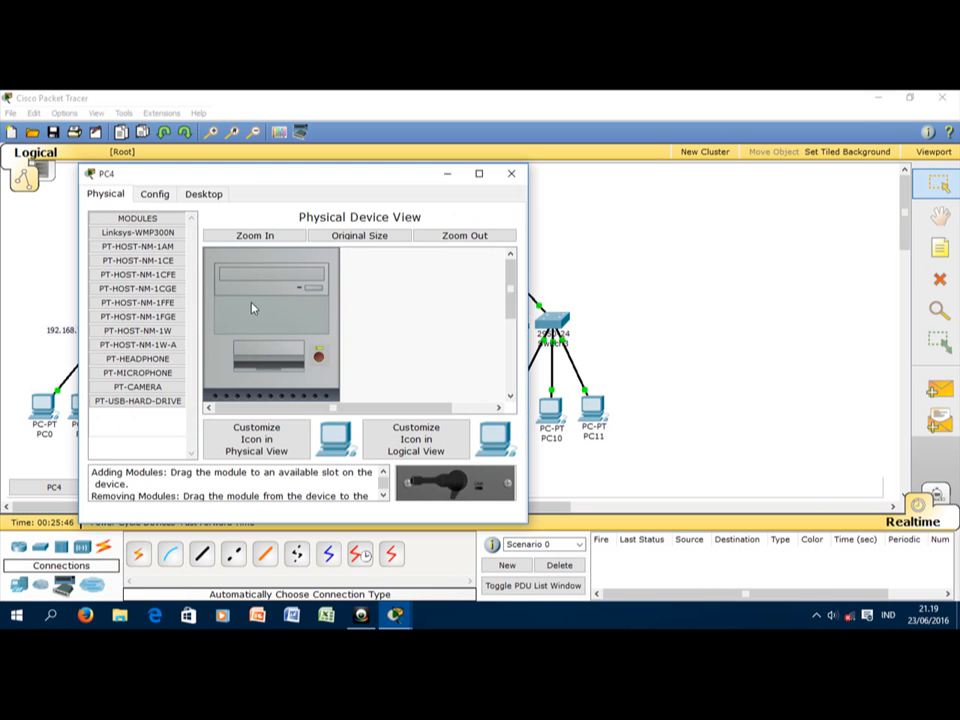
left_click(204, 193)
left_click(144, 270)
left_click(262, 366)
type("192.168.11.27")
left_click(268, 328)
type("192.168.11.27")
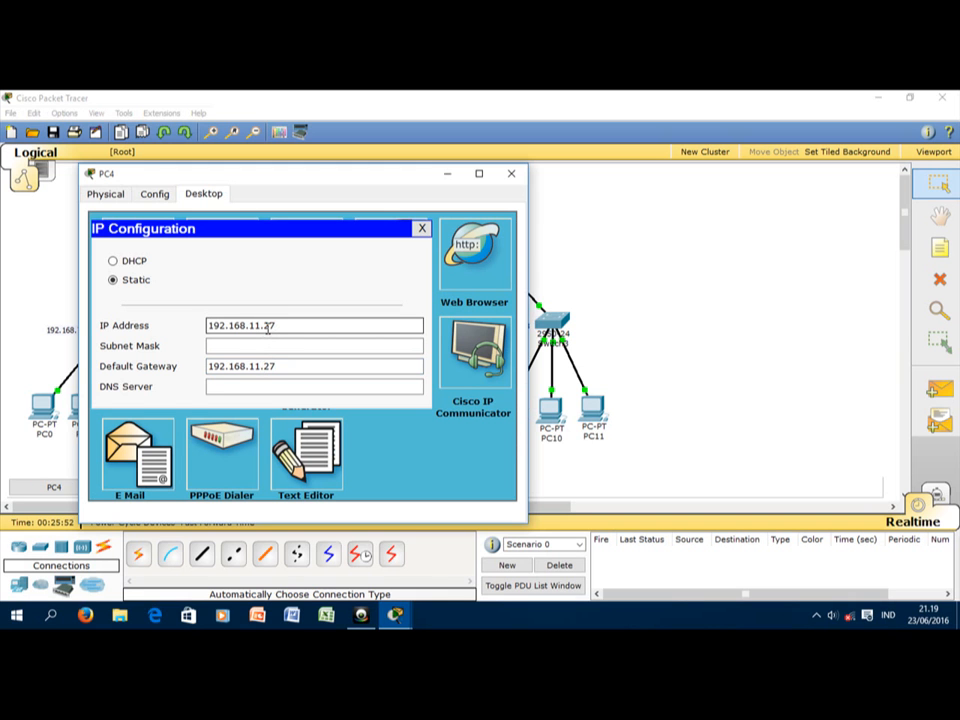
key("Tab")
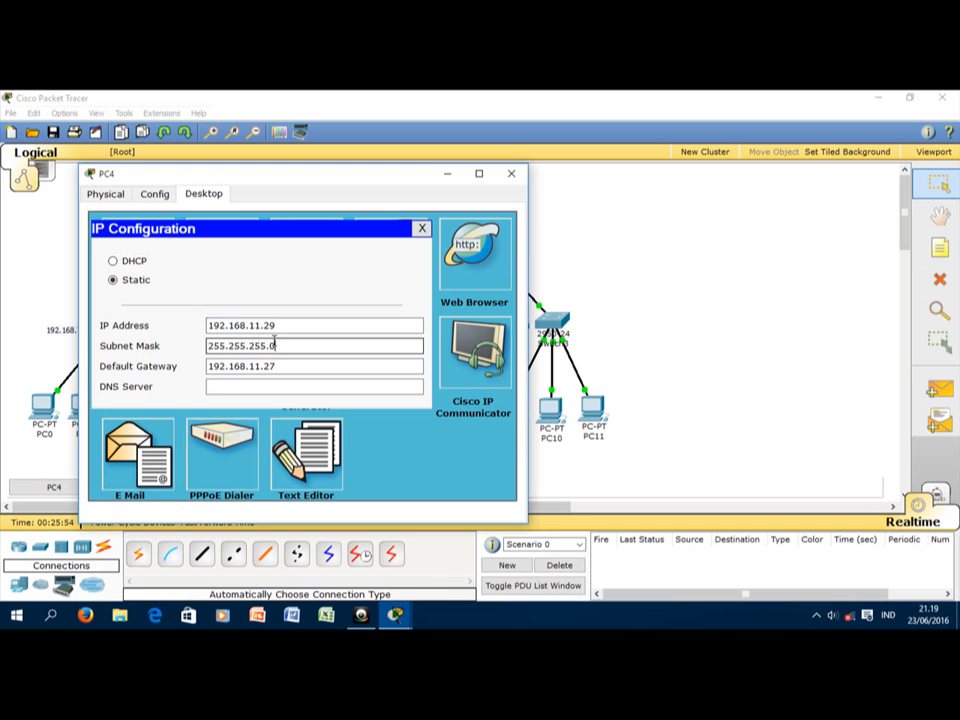
left_click(516, 174)
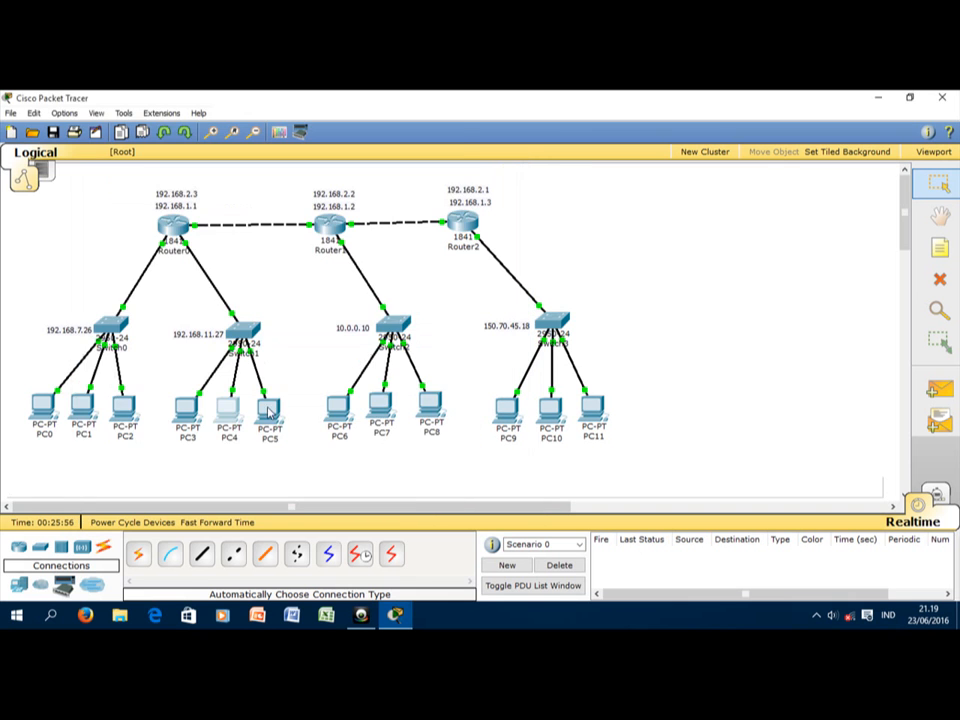
Step: Open PC5's static IP configuration and paste 192.168.11.27 as the default gateway
left_click(268, 408)
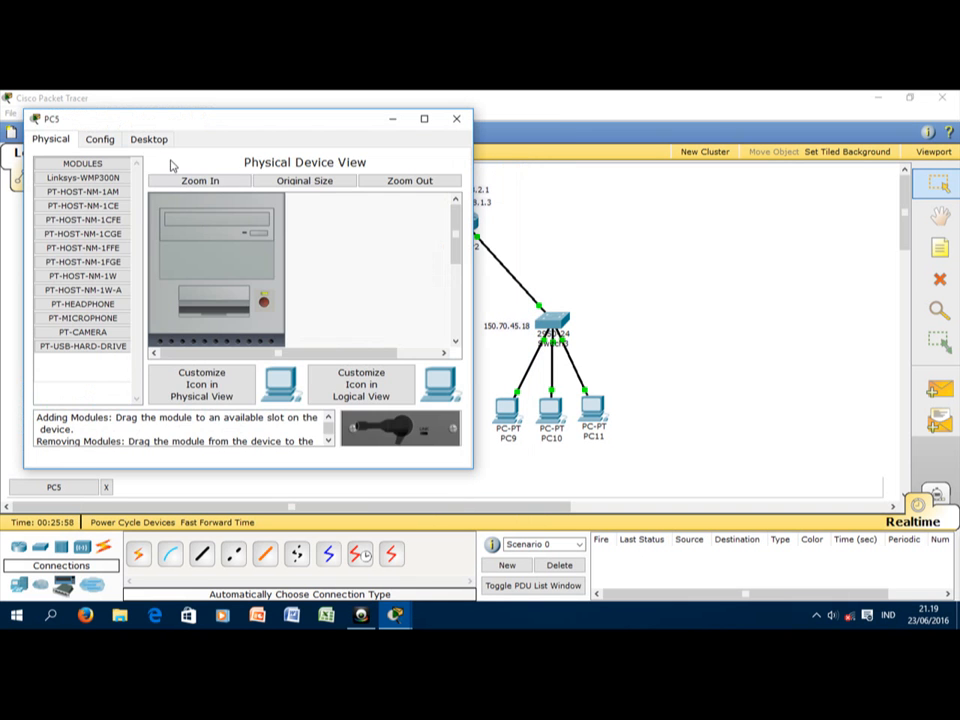
left_click(149, 139)
left_click(80, 192)
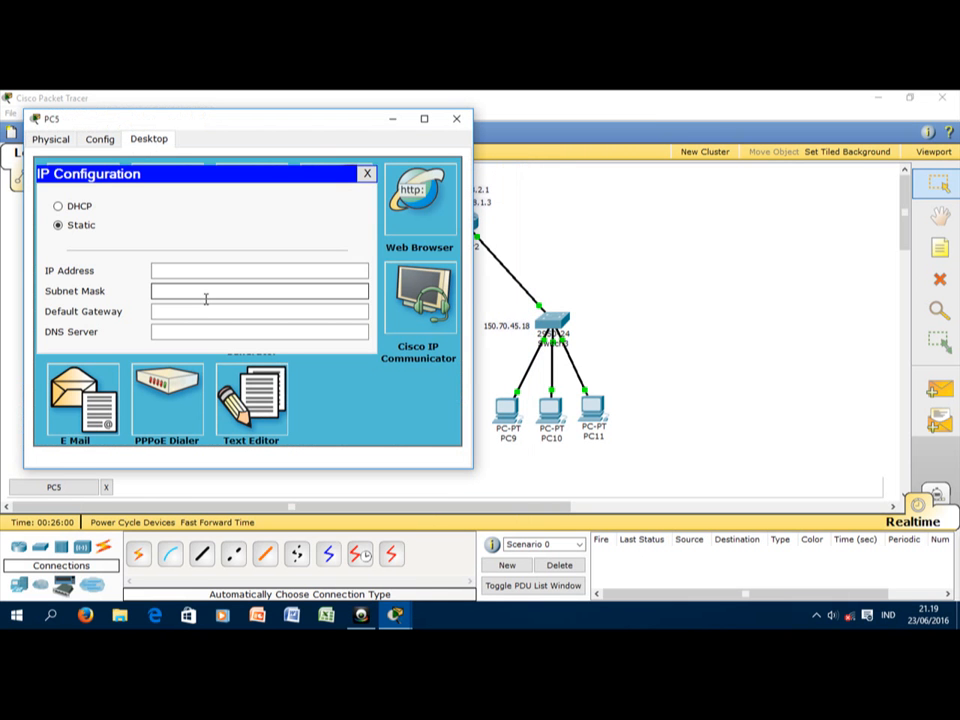
left_click(207, 311)
key("ctrl+v")
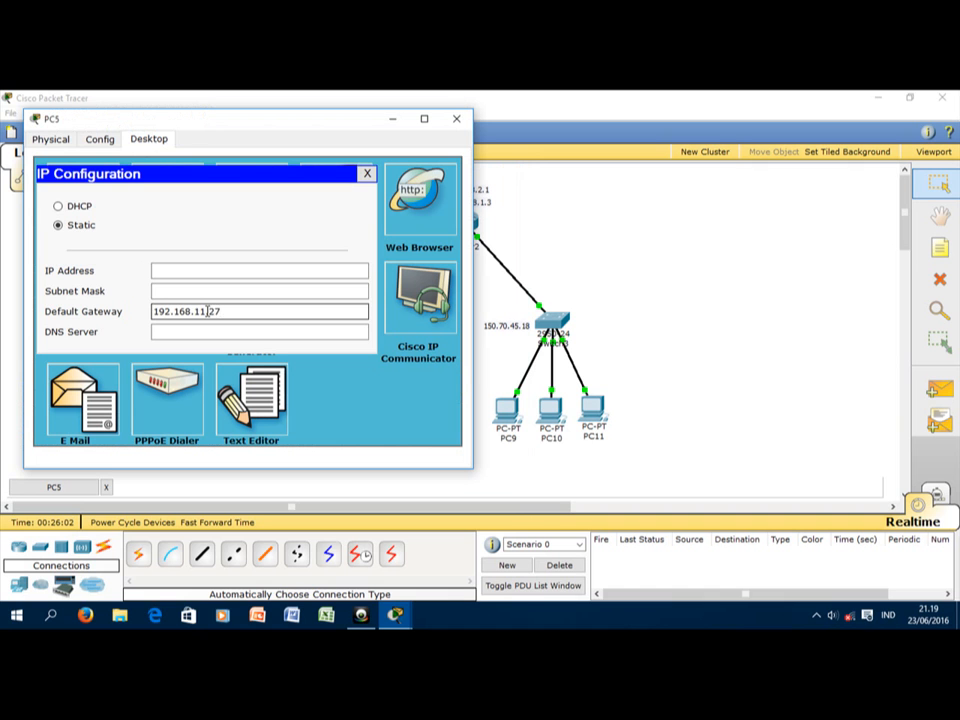
Step: Set PC5's IP address to 192.168.11.30 with subnet mask 255.255.255.0 and close its window
left_click(201, 292)
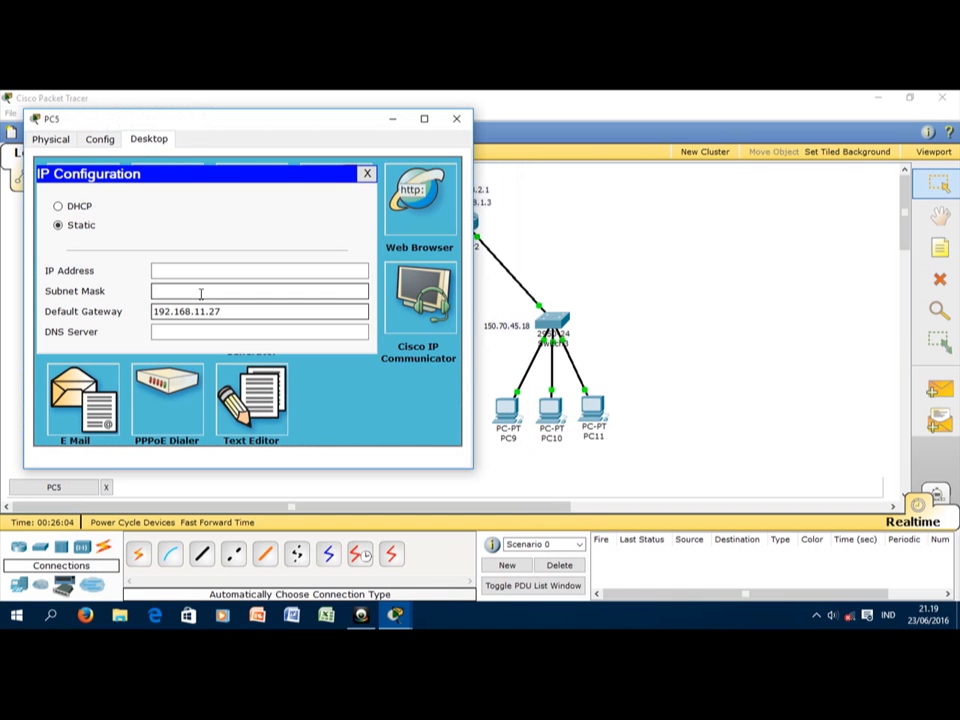
left_click(201, 270)
key("ctrl+v")
key("BackSpace")
key("BackSpace")
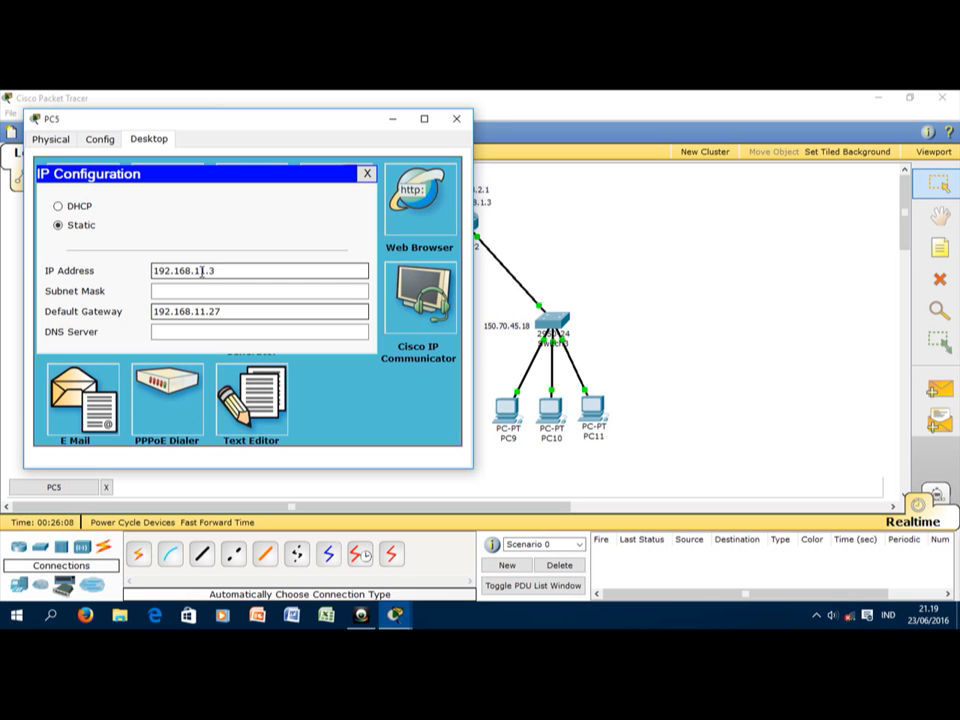
type("30")
left_click(214, 290)
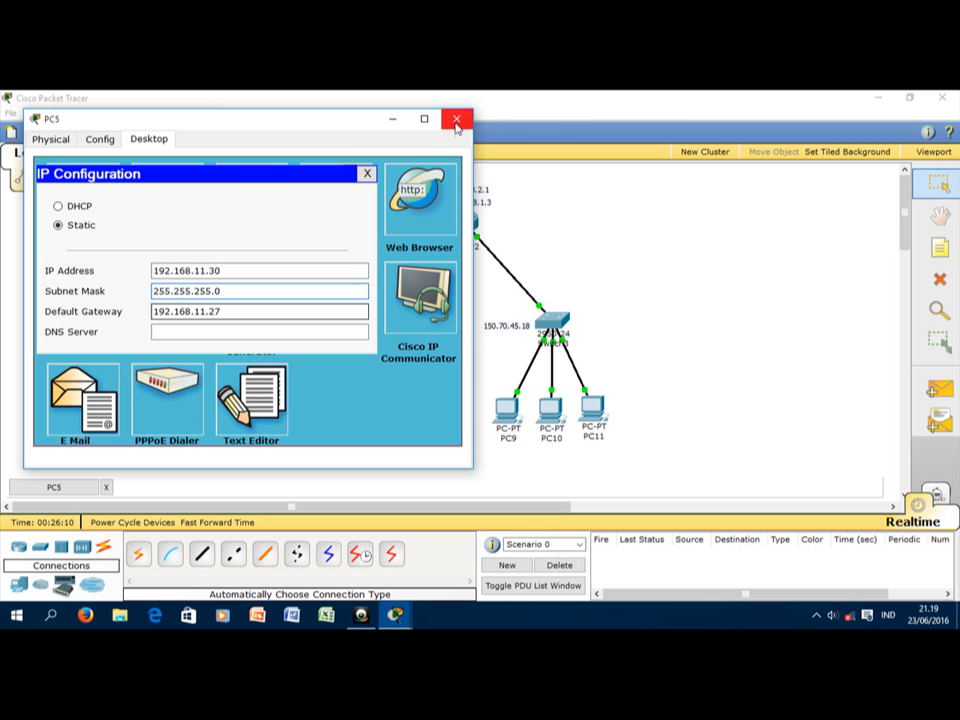
left_click(456, 118)
Step: Open PC6's static IP configuration, enter 10.0.0.10 as the default gateway and copy that address
left_click(343, 412)
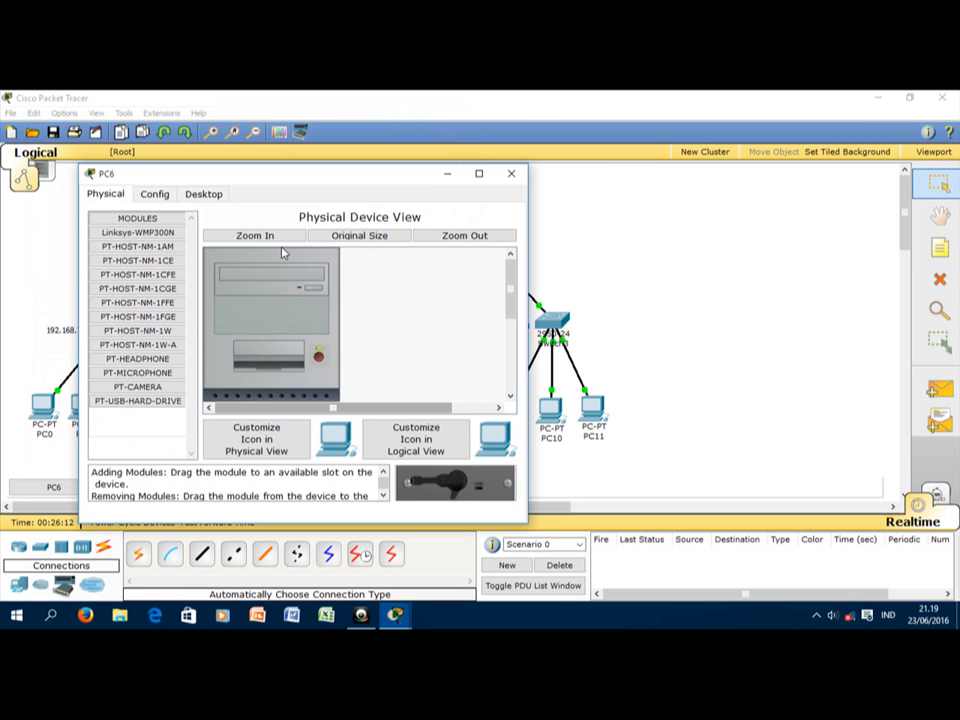
left_click(207, 194)
left_click(137, 280)
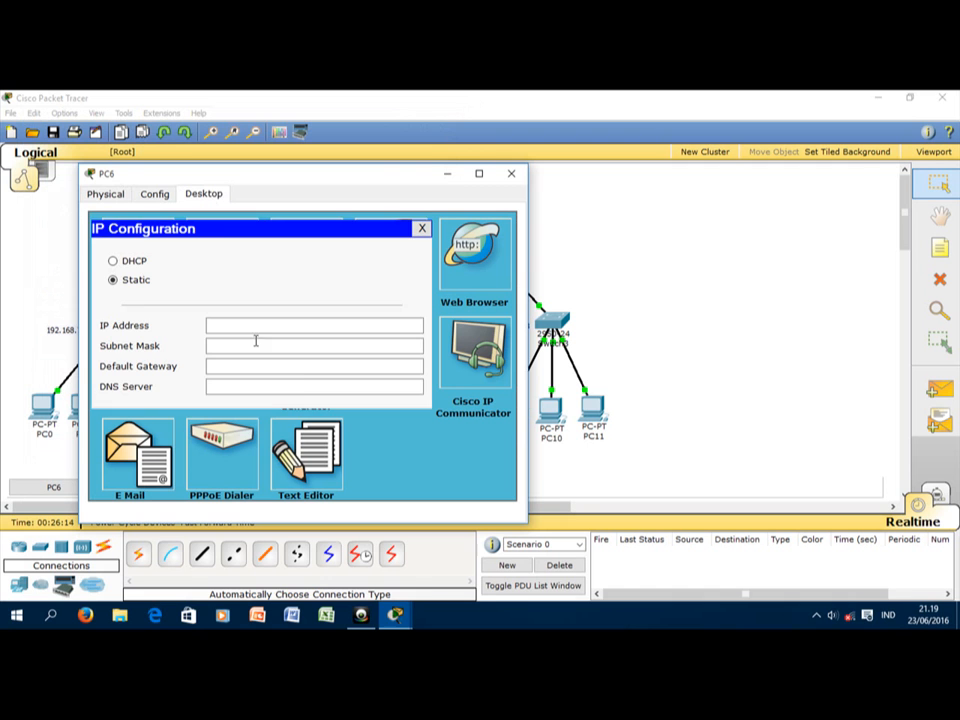
left_click(268, 366)
type("10")
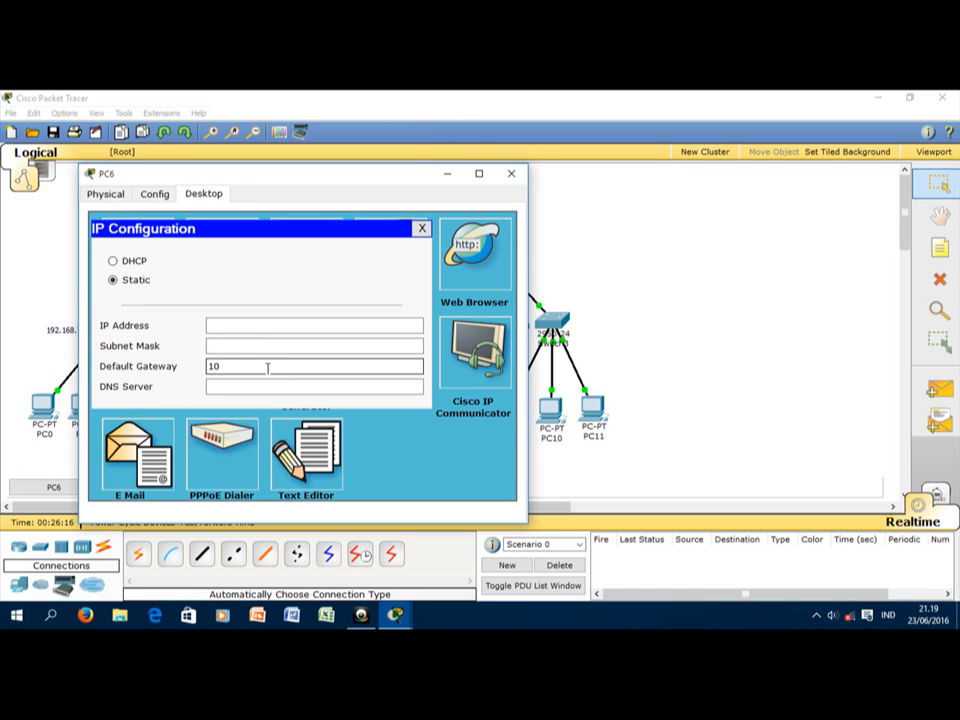
type(".0.0.10")
left_click_drag(268, 367, 205, 368)
key("ctrl+c")
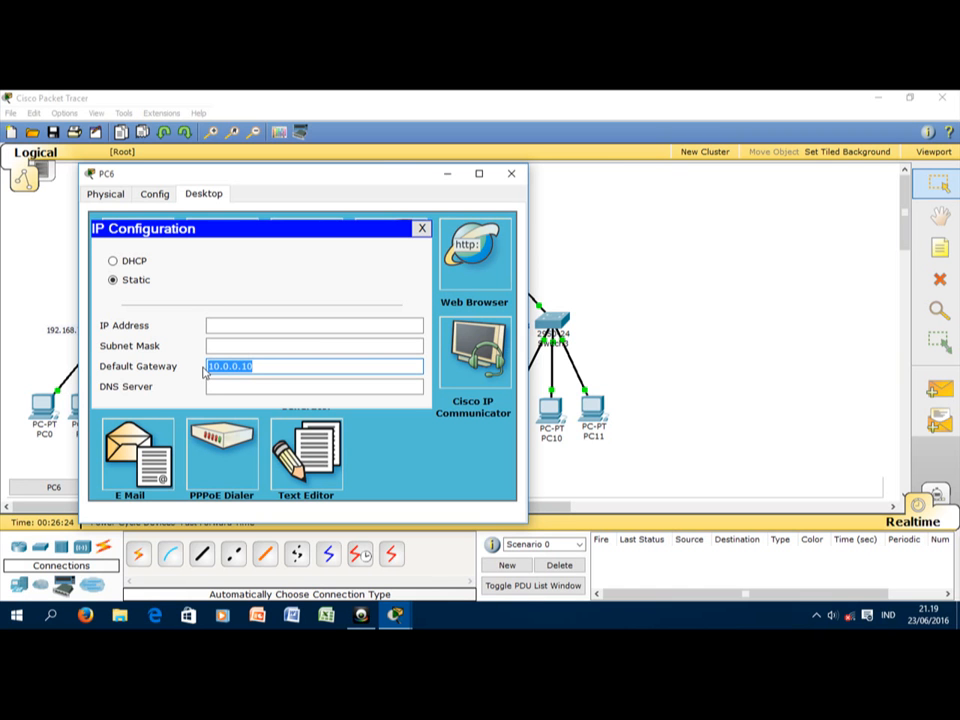
Step: Set PC6's IP address to 10.0.0.11 from the copied gateway, fill in subnet mask 255.0.0.0, and close PC6's window
left_click(255, 341)
left_click(255, 326)
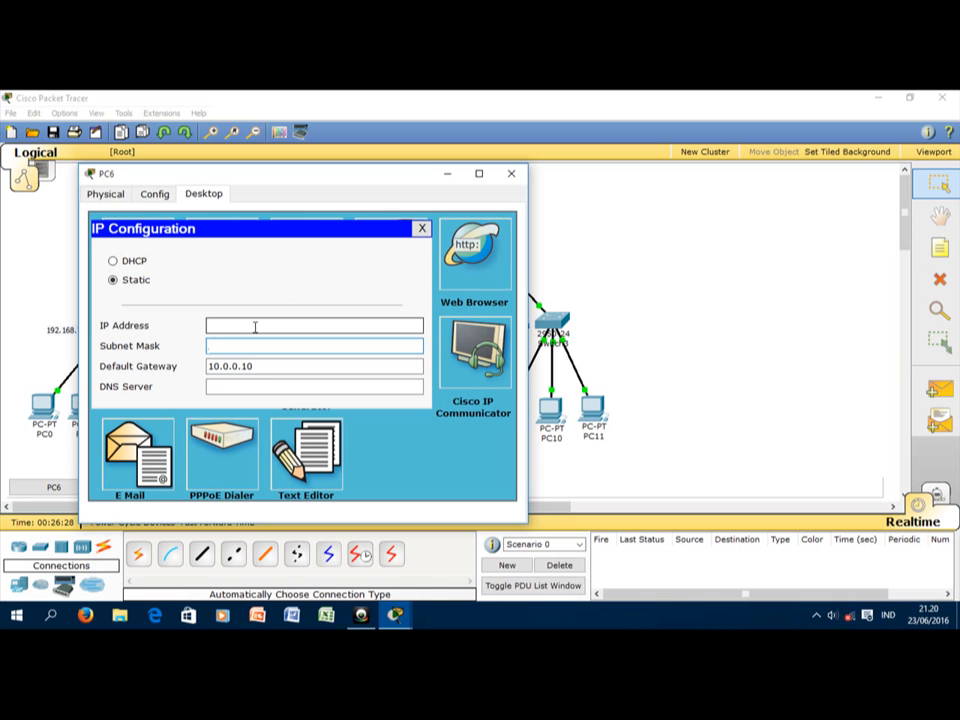
key("ctrl+v")
key("BackSpace")
type("1")
left_click(255, 345)
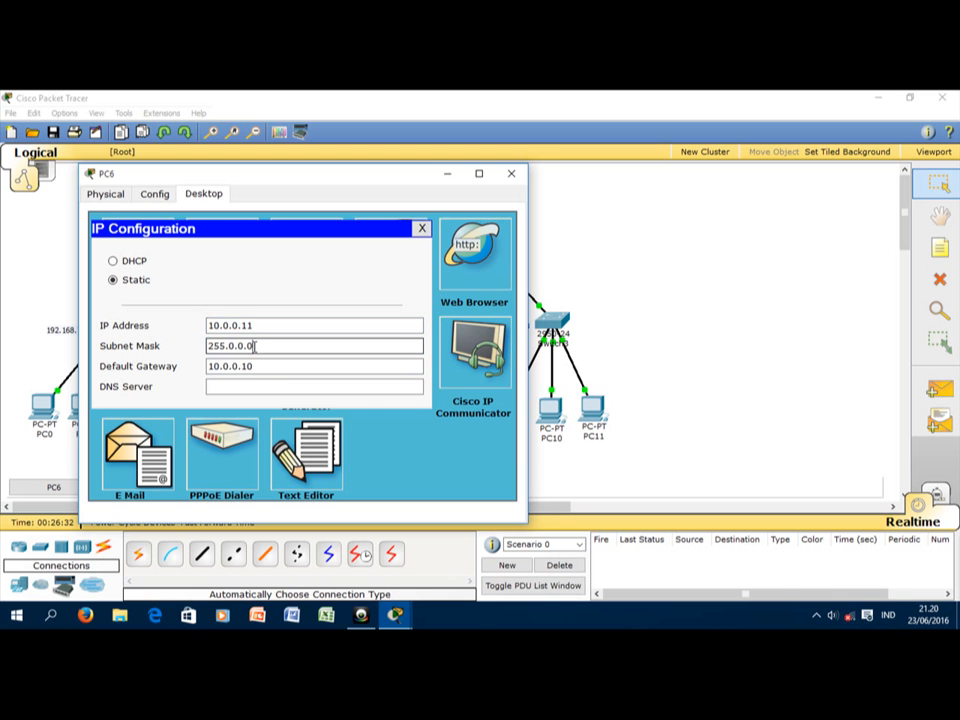
left_click(513, 177)
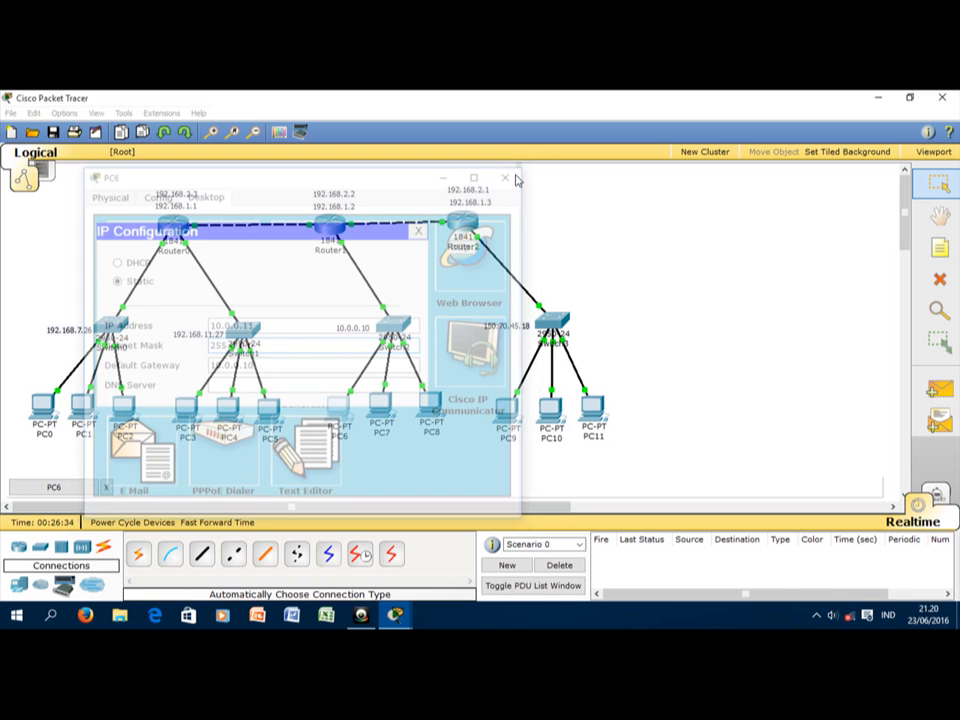
Step: Configure PC7 with default gateway 10.0.0.10, IP address 10.0.0.12 and subnet mask 255.0.0.0, and close its window
left_click(380, 415)
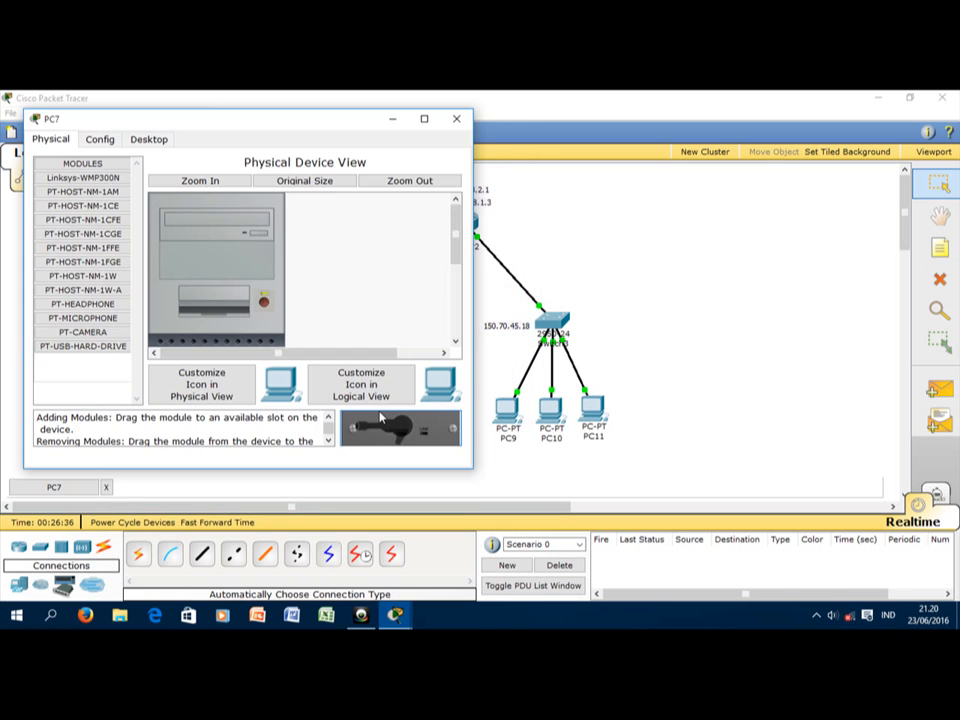
left_click(151, 139)
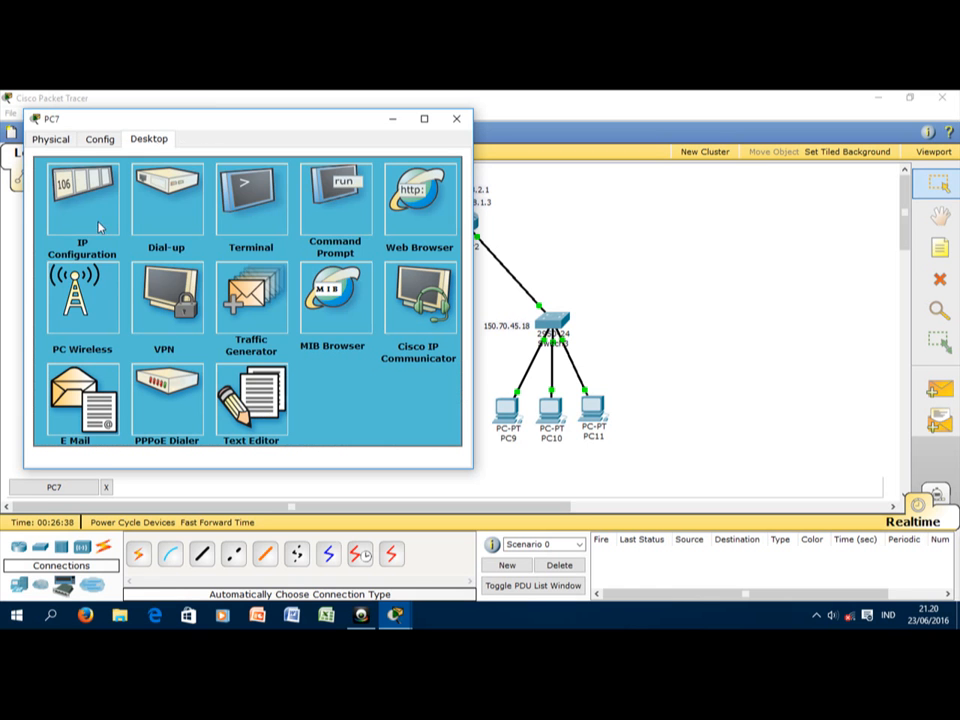
left_click(100, 219)
type("10.0.0.10")
left_click(195, 274)
key("ctrl+v")
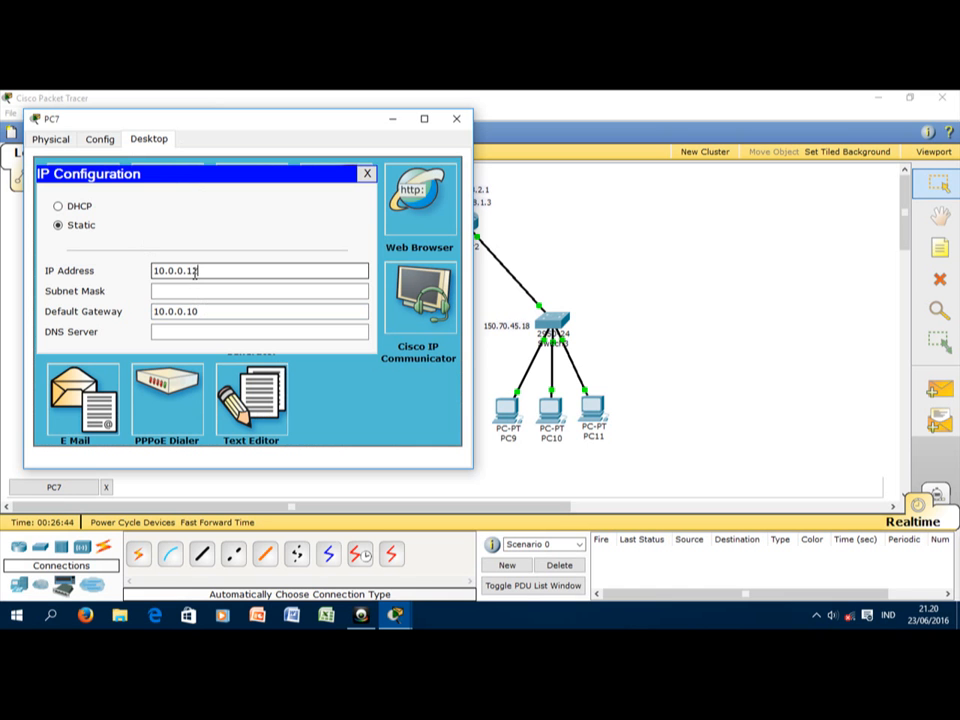
left_click(199, 289)
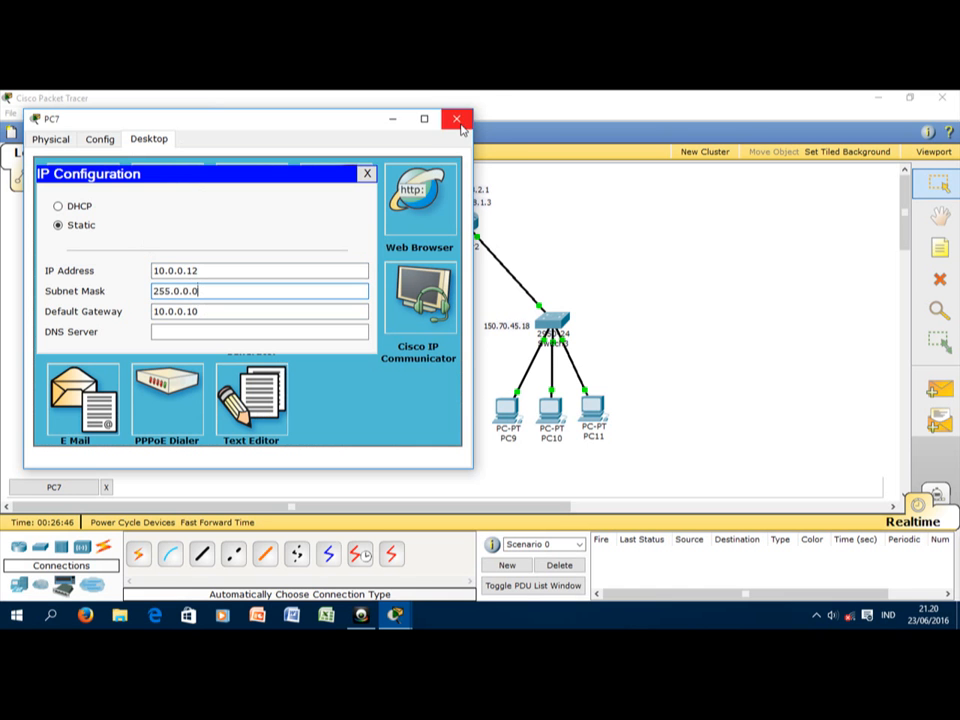
left_click(457, 119)
Step: Configure PC8 with default gateway 10.0.0.10, IP address 10.0.0.13 and subnet mask 255.0.0.0, and close its window
left_click(430, 402)
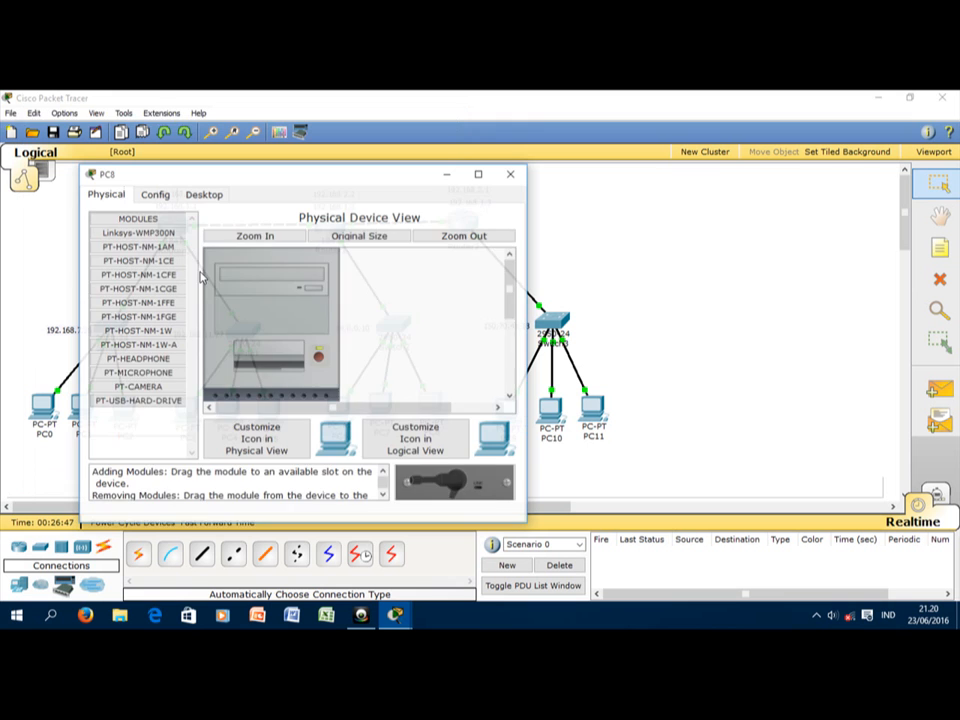
left_click(190, 196)
left_click(144, 246)
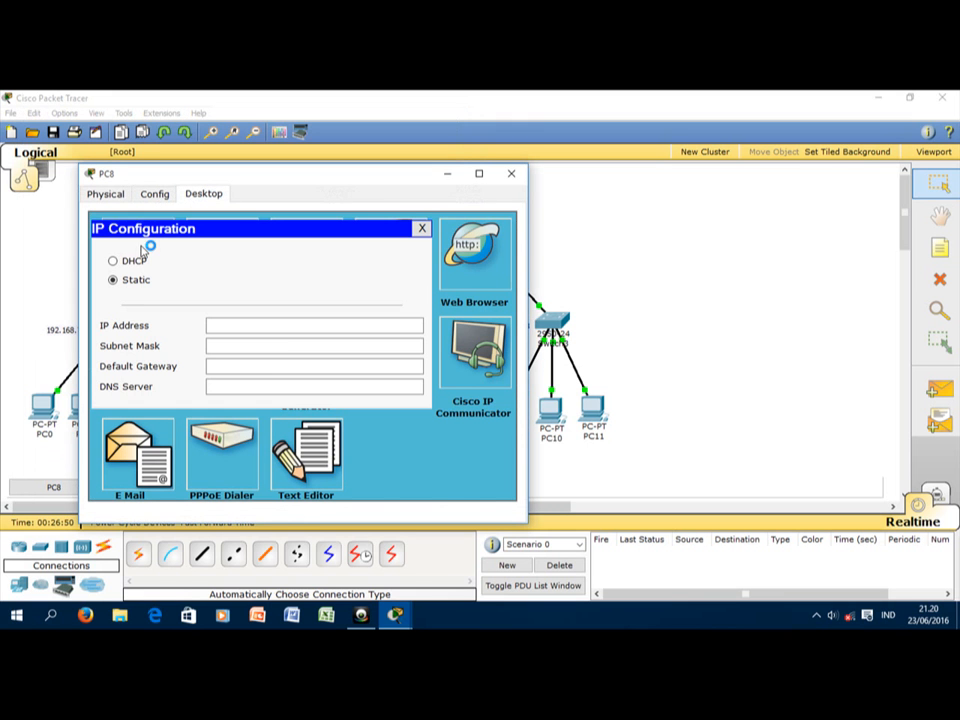
left_click(274, 366)
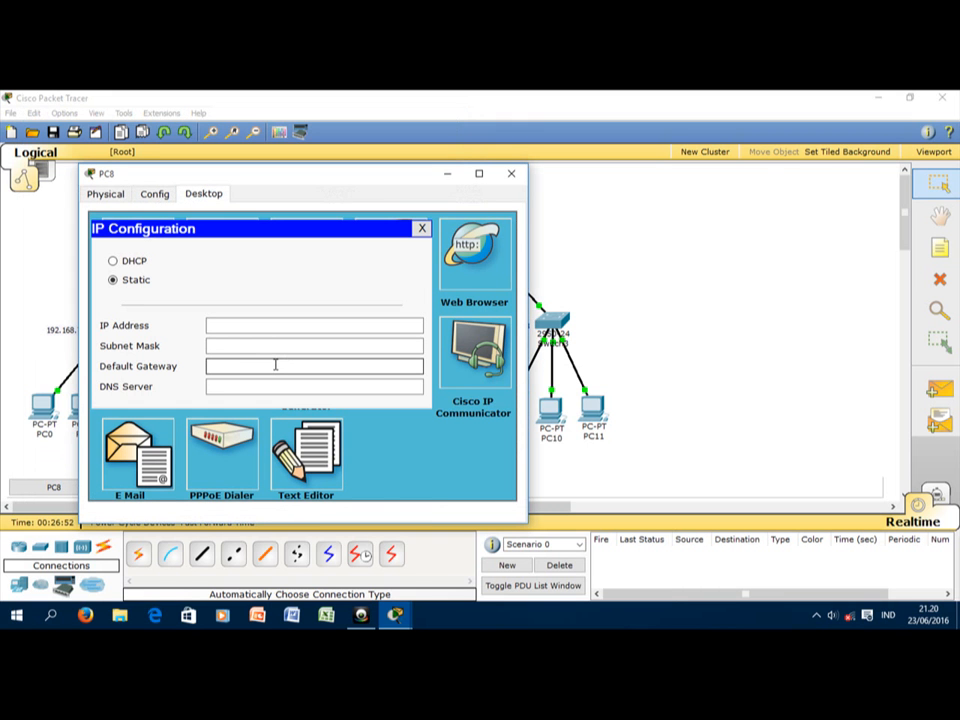
type("10.0.0.10")
left_click(260, 325)
type("10.0.0.10")
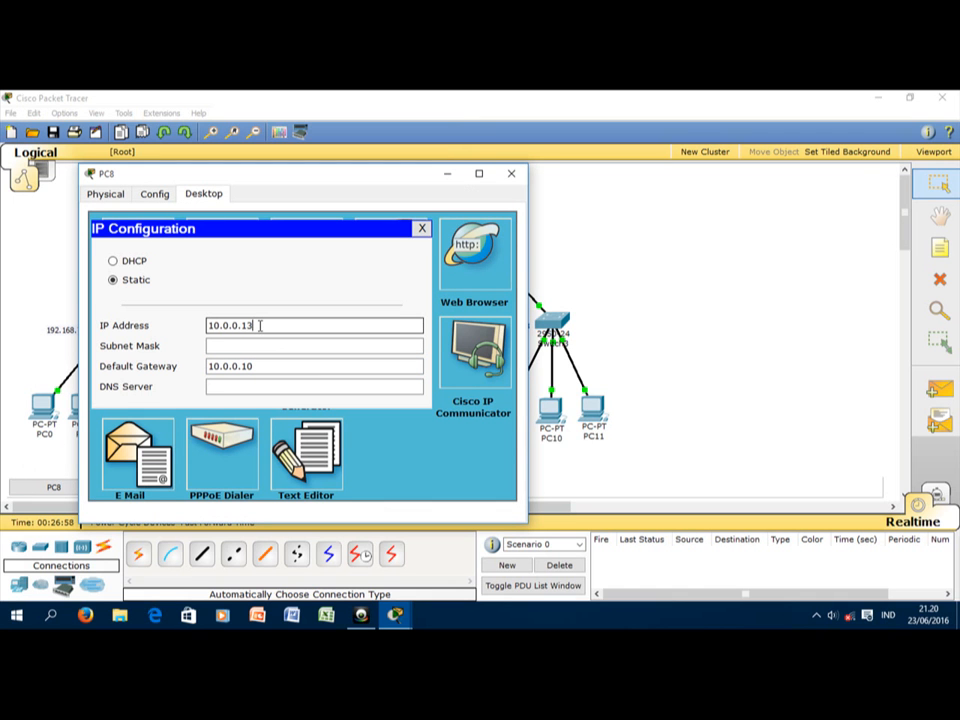
key("Tab")
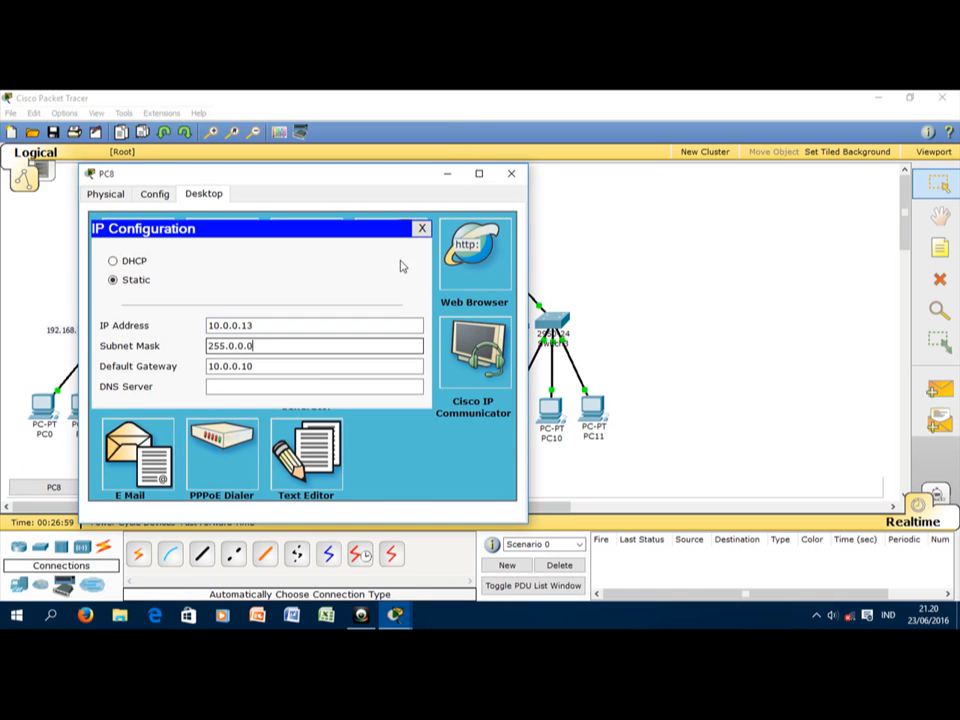
left_click(510, 174)
Step: Open PC9's static IP configuration, enter 150.70.45.18 as the default gateway and copy that address
left_click(507, 405)
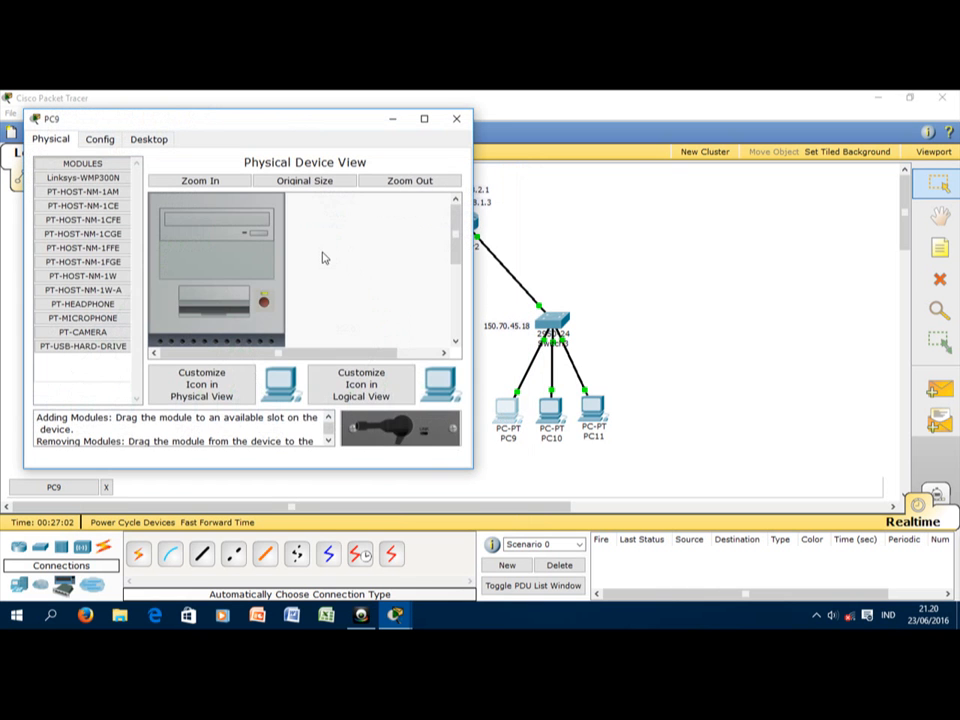
left_click(148, 139)
left_click(76, 232)
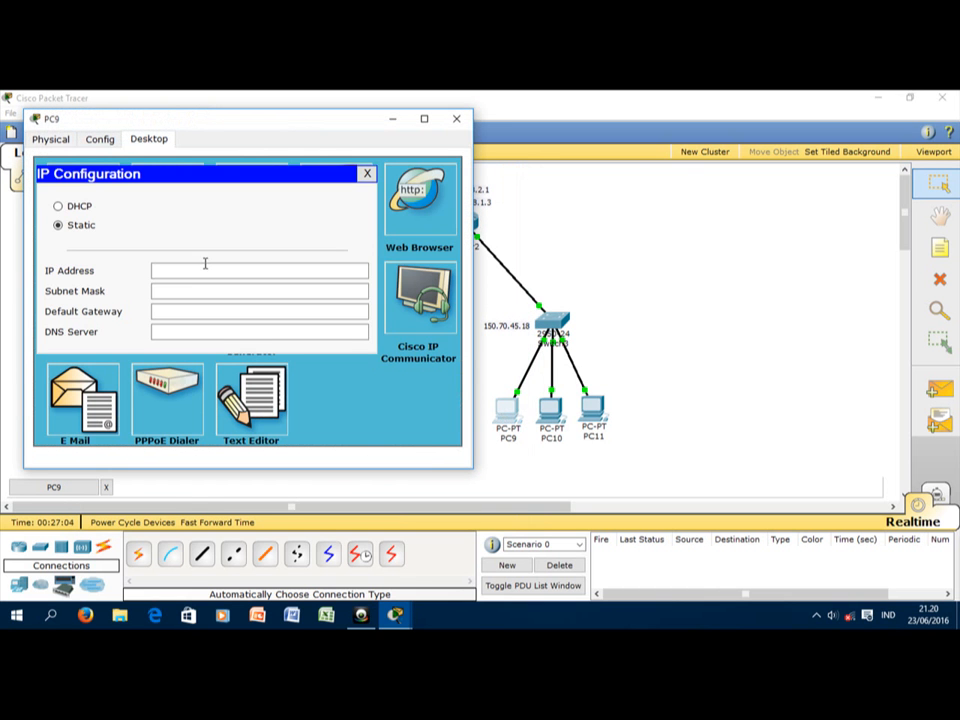
left_click(202, 313)
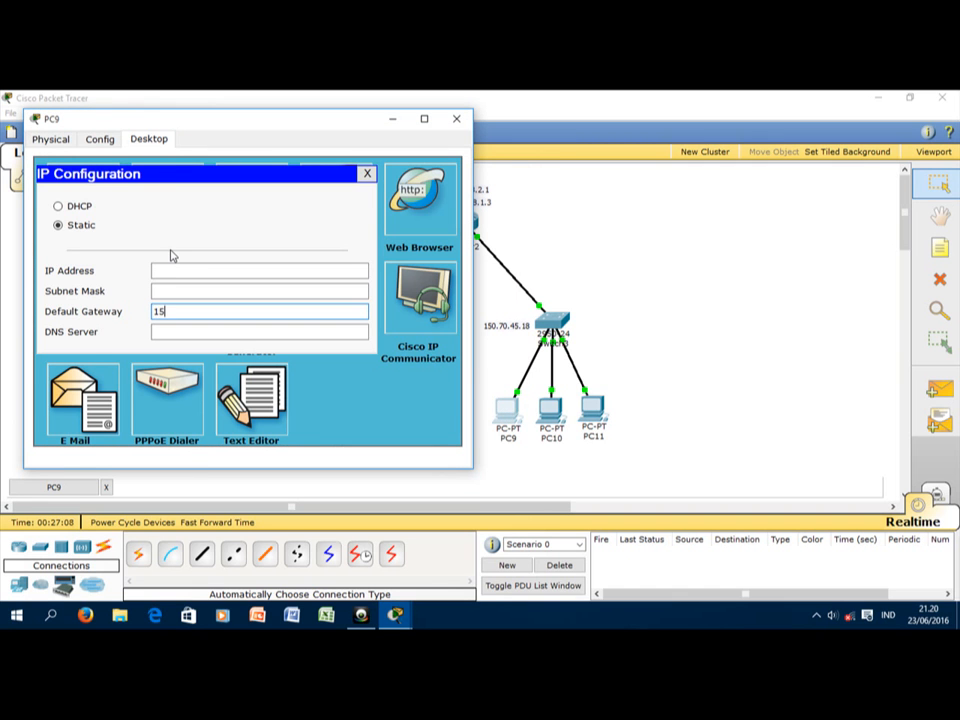
type("150.70.45.18")
left_click_drag(216, 311, 144, 312)
key("ctrl+c")
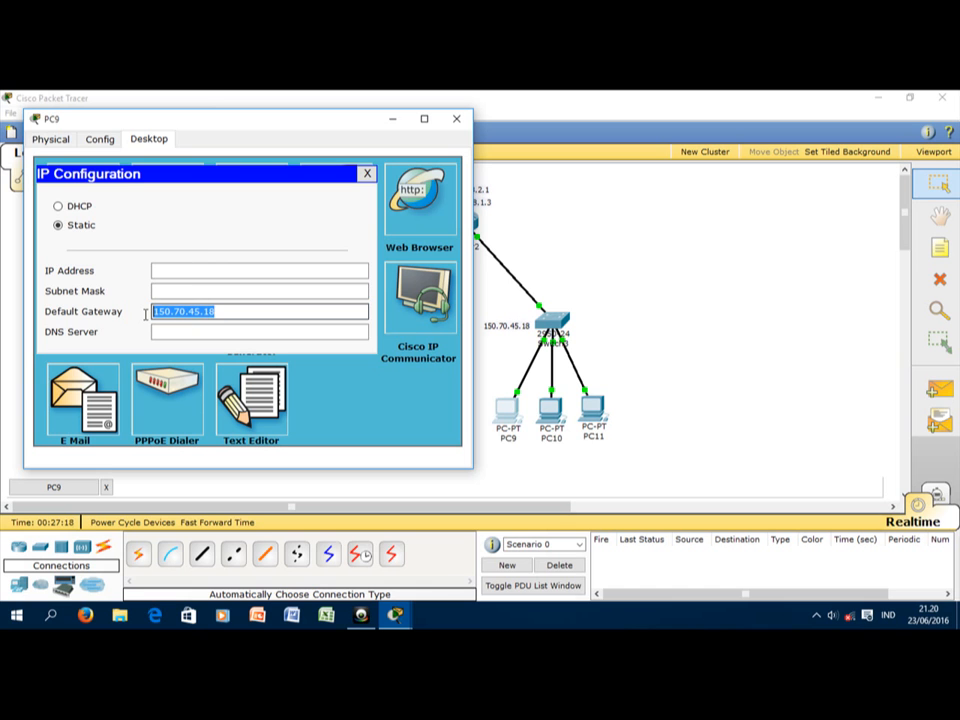
Step: Set PC9's IP address to 150.70.45.19 from the copied gateway, fill in subnet mask 255.255.0.0, and close PC9's window
left_click(180, 273)
key("ctrl+v")
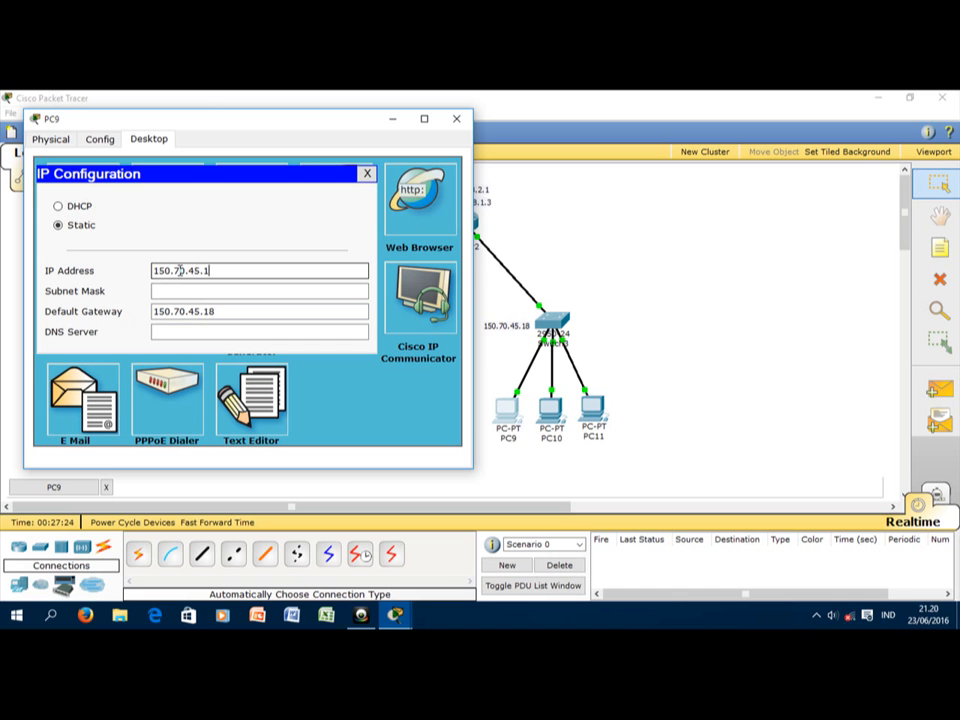
left_click(199, 290)
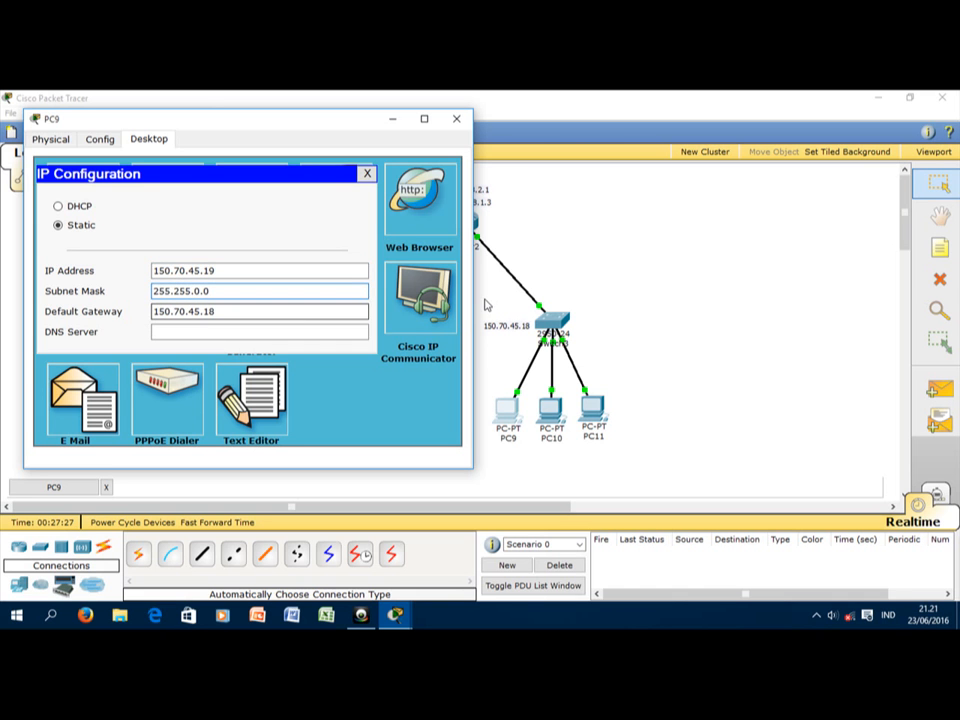
left_click(456, 118)
Step: Configure PC10 with default gateway 150.70.45.18, IP address 150.70.45.20 and subnet mask 255.255.0.0, and close its window
left_click(547, 412)
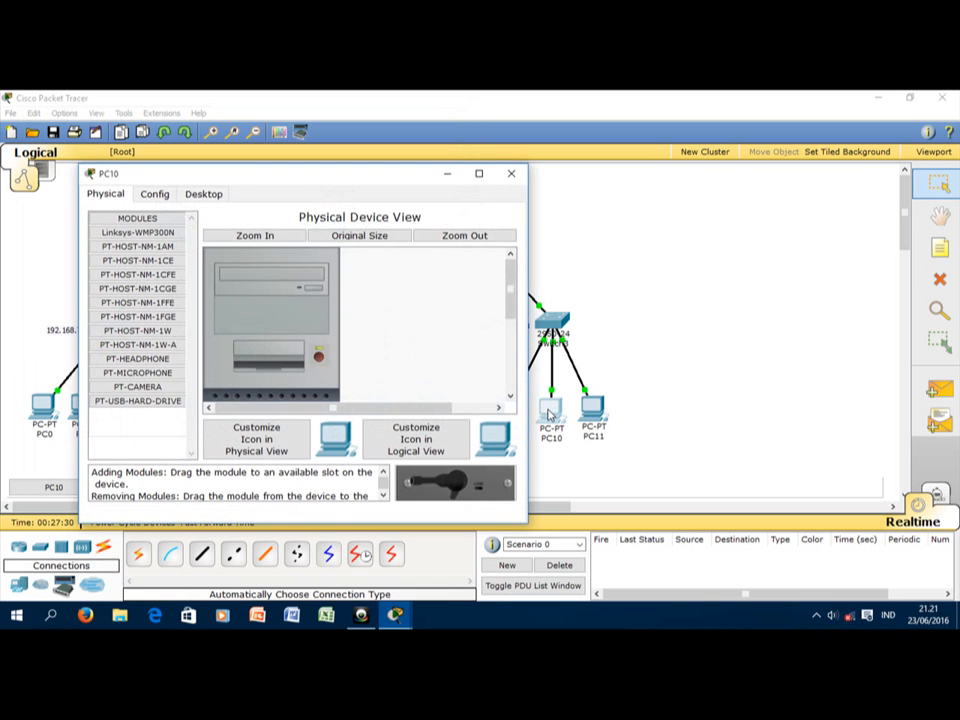
left_click(205, 195)
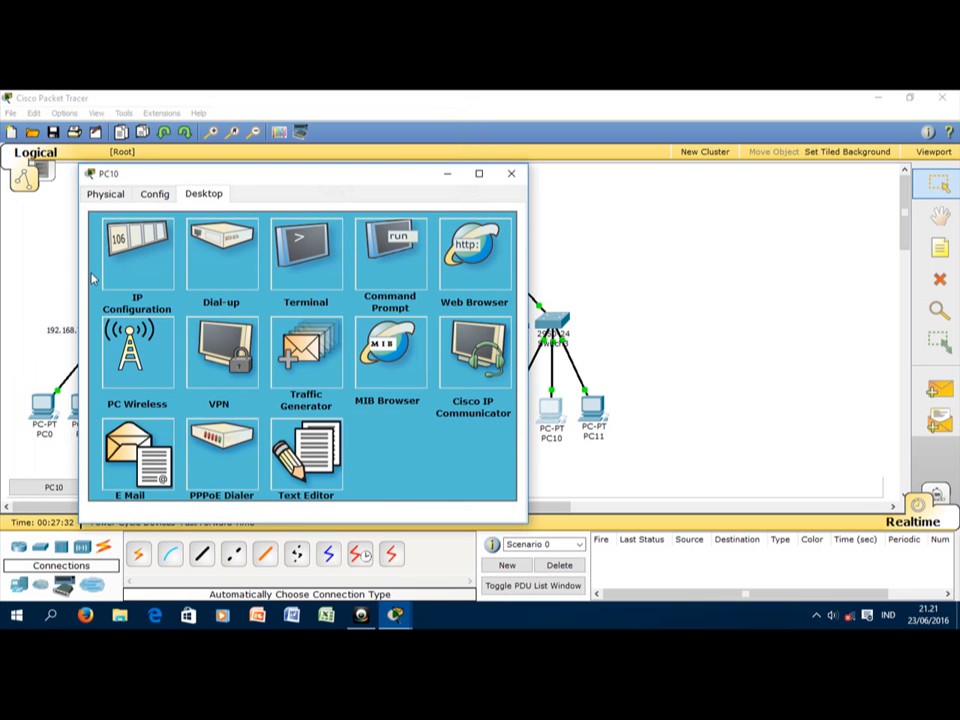
left_click(127, 278)
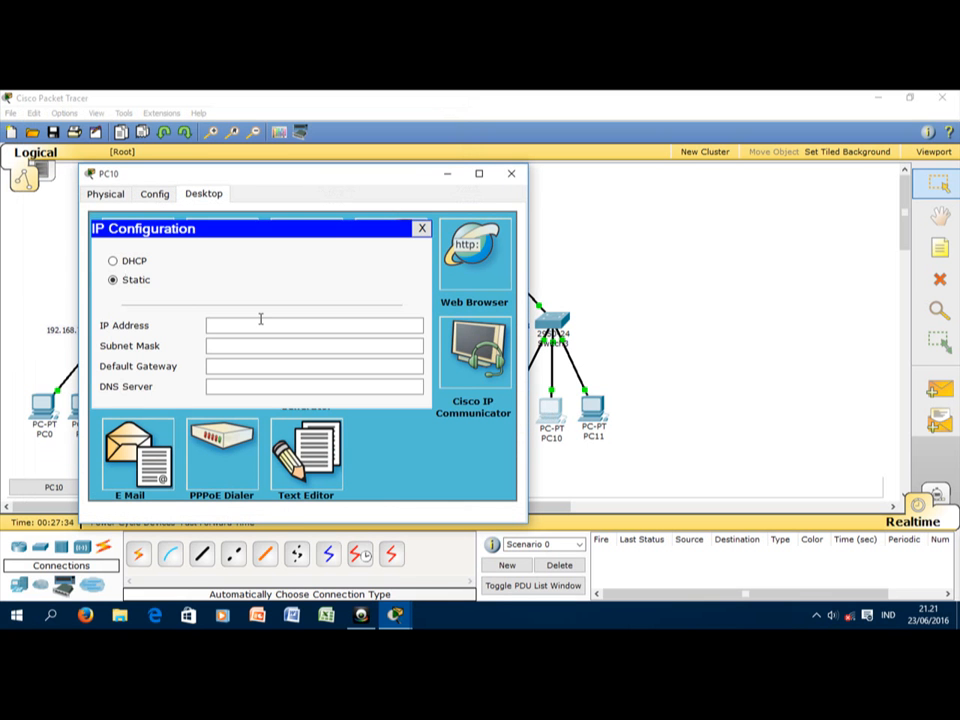
left_click(256, 367)
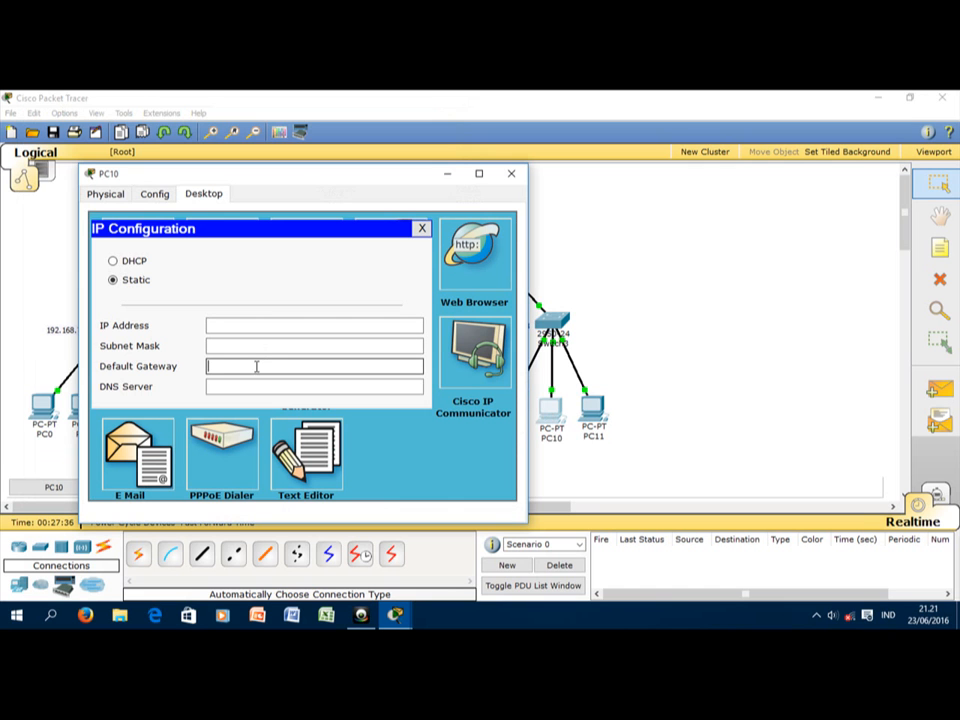
type("150.70.45.18")
left_click(240, 326)
key("ctrl+v")
key("BackSpace")
key("BackSpace")
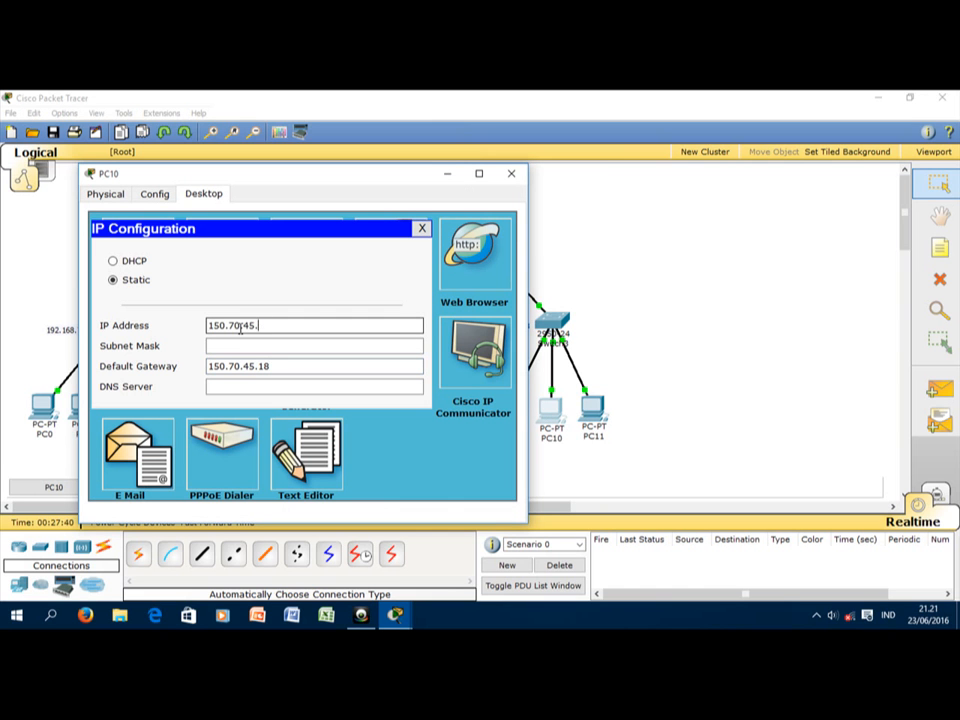
type("2")
left_click(246, 341)
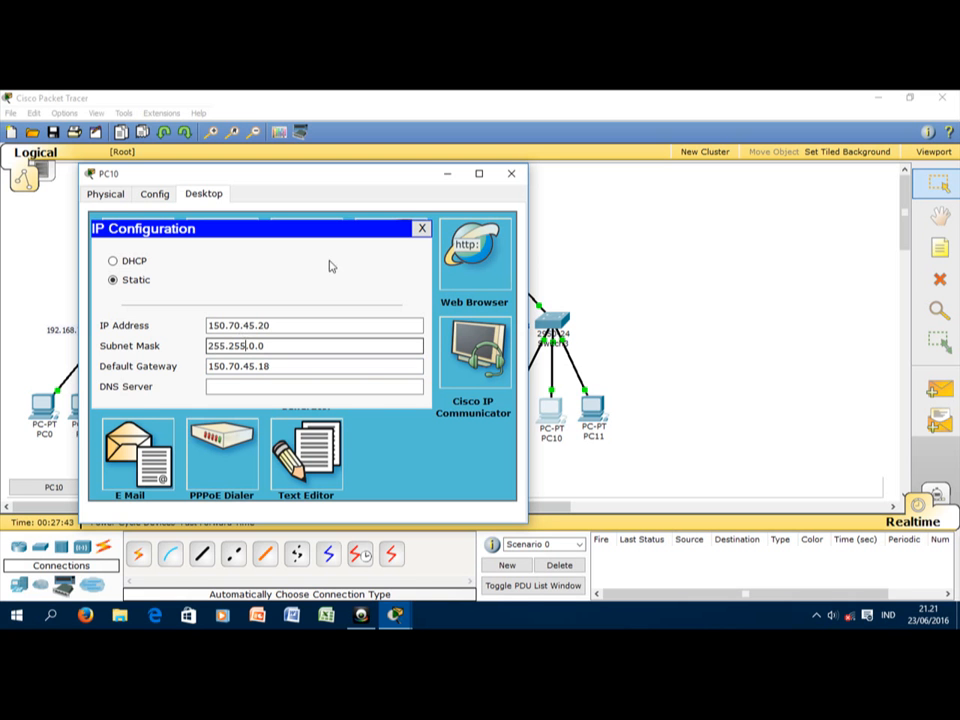
left_click(515, 175)
Step: Configure PC11 with default gateway 150.70.45.18, IP address 150.70.45.21 and subnet mask 255.255.0.0, and close its window
left_click(593, 407)
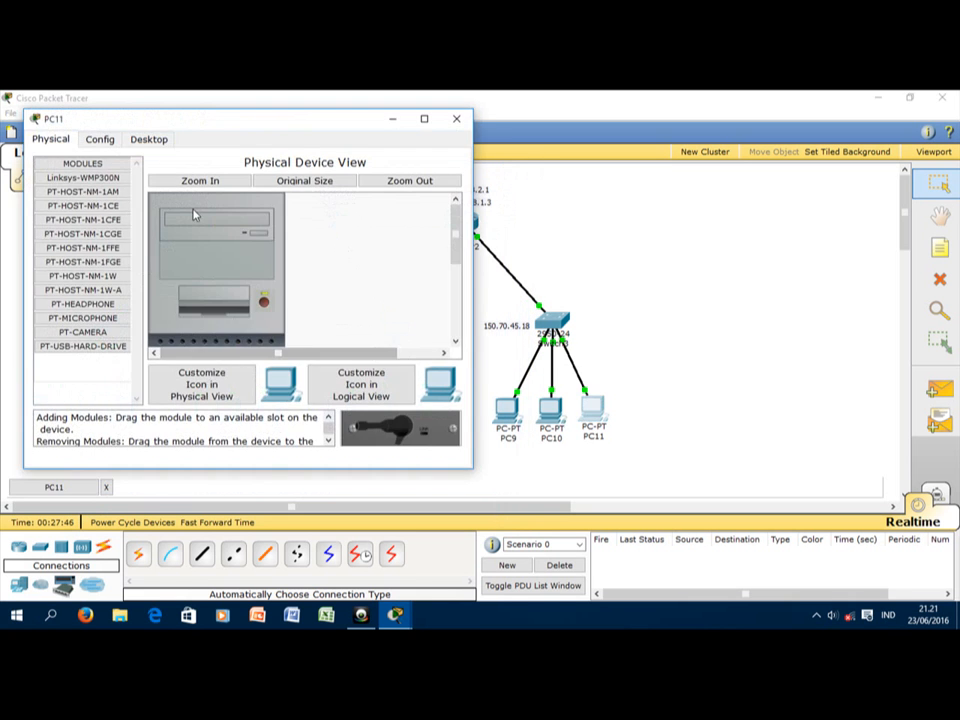
left_click(149, 139)
left_click(82, 195)
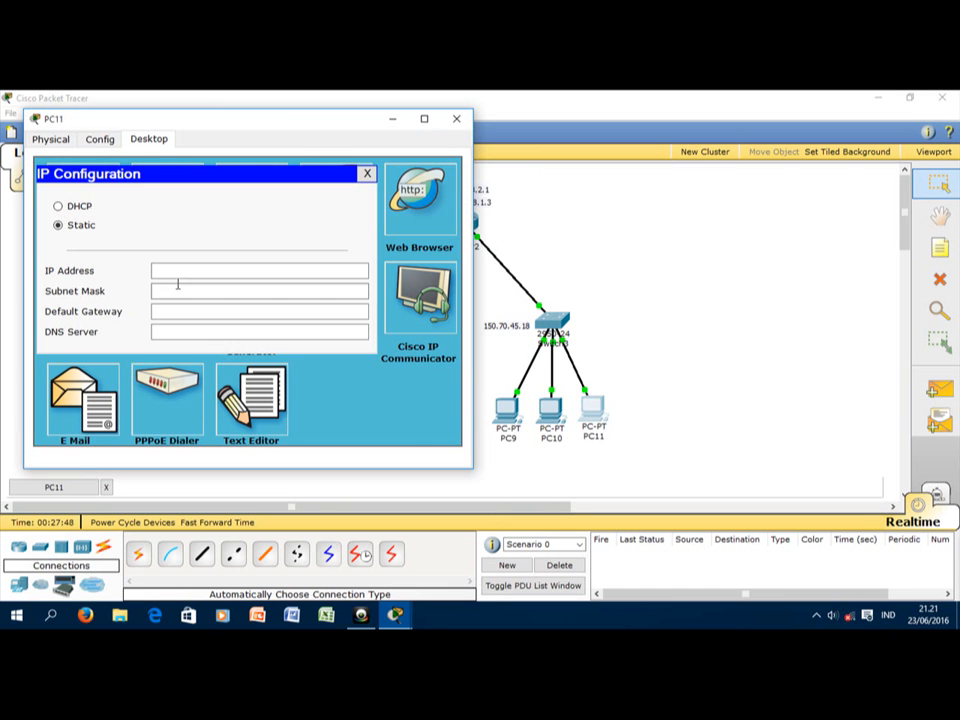
left_click(195, 313)
key("ctrl+v")
left_click(181, 270)
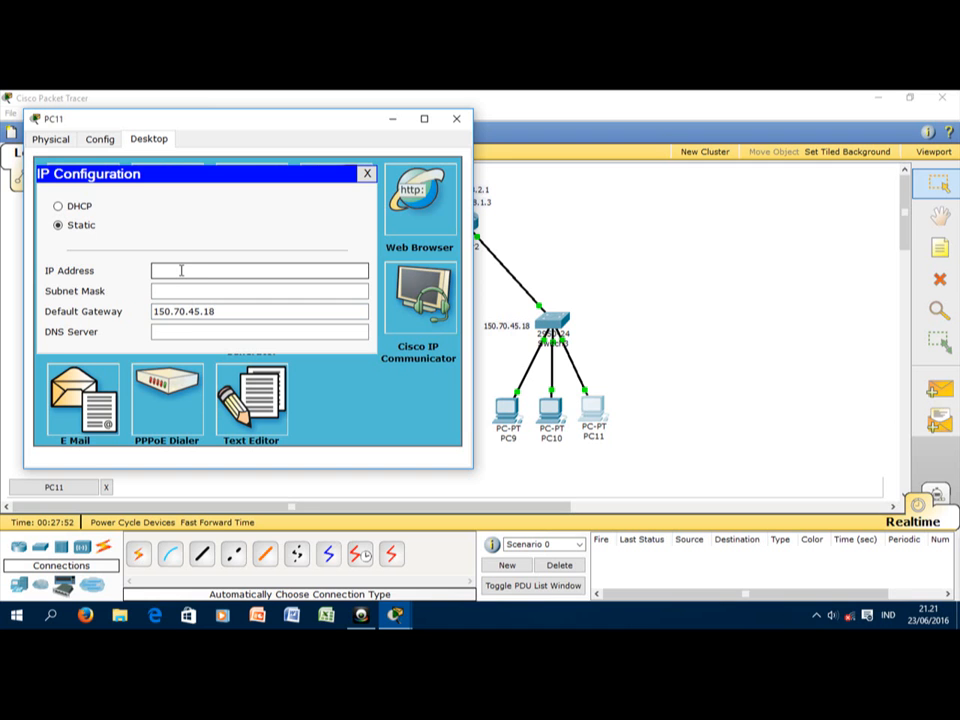
key("ctrl+v")
type("21")
left_click(184, 290)
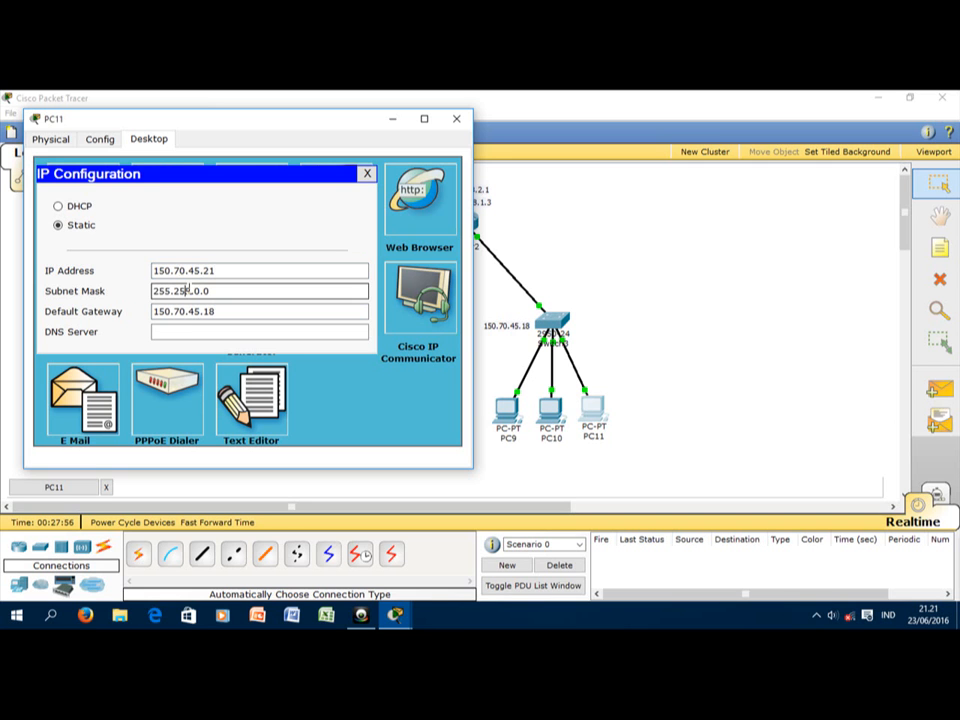
left_click(456, 118)
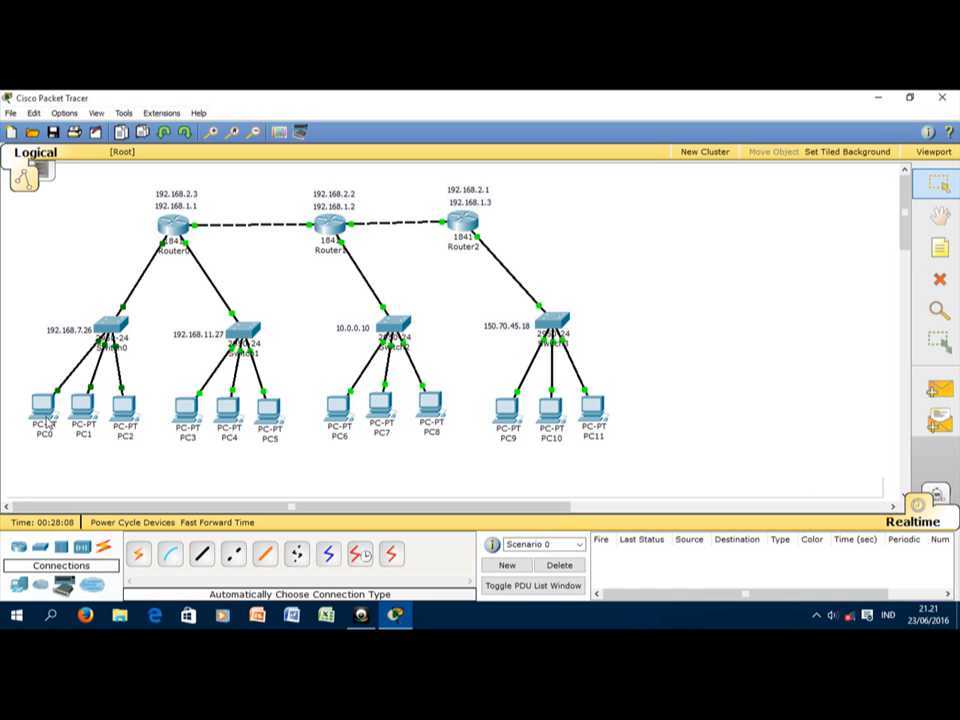
Step: Test connectivity between the first and last networks by sending a simple PDU from PC0 to PC9
mouse_move(47, 421)
mouse_move(514, 446)
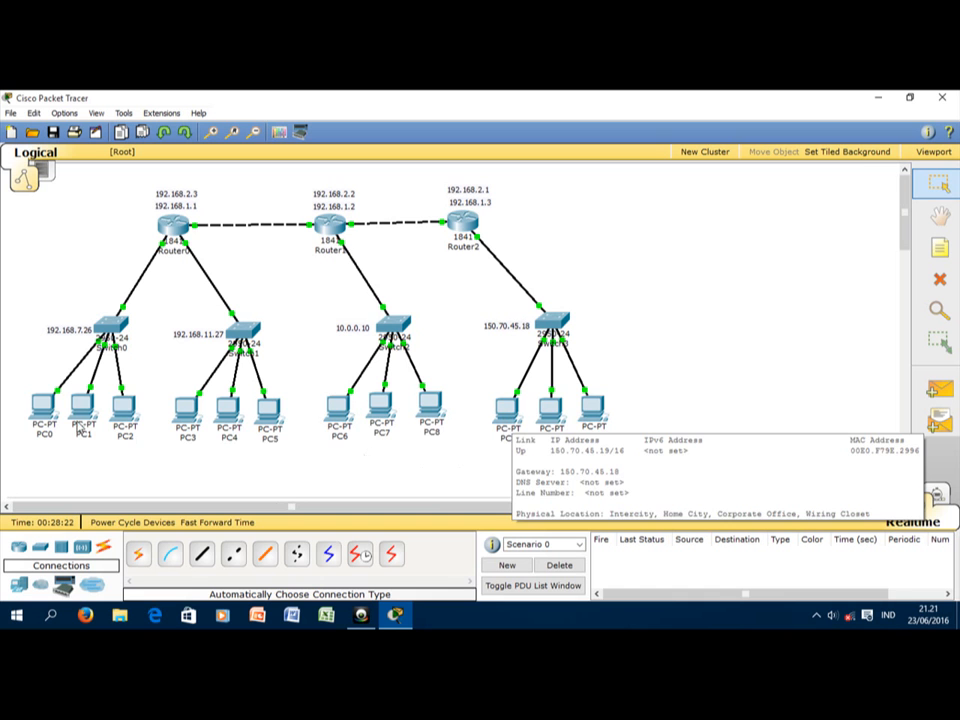
mouse_move(83, 418)
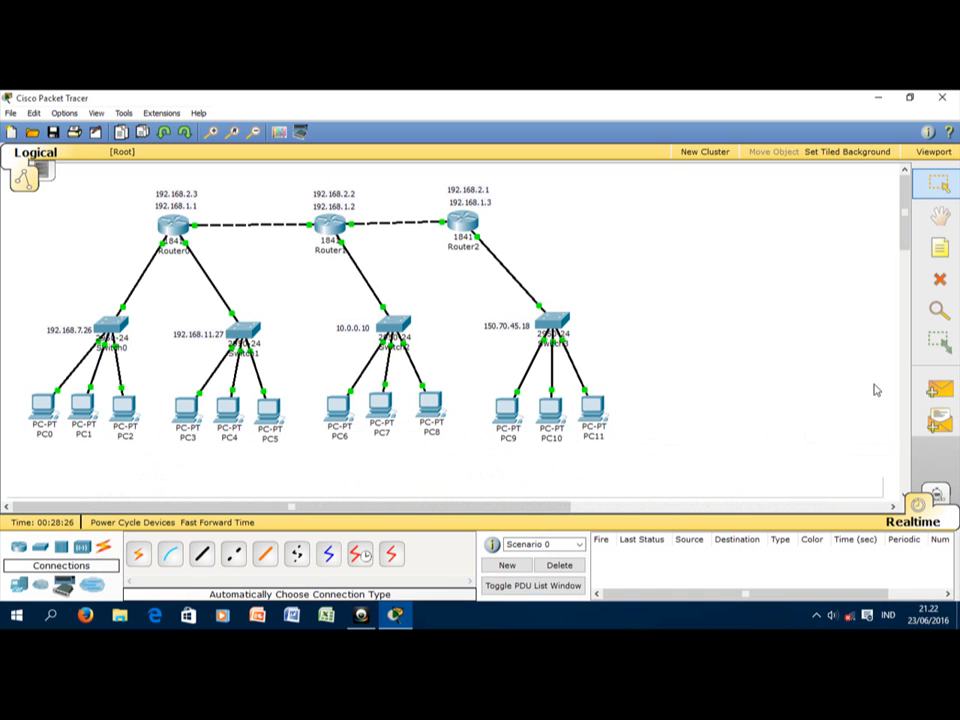
left_click(950, 392)
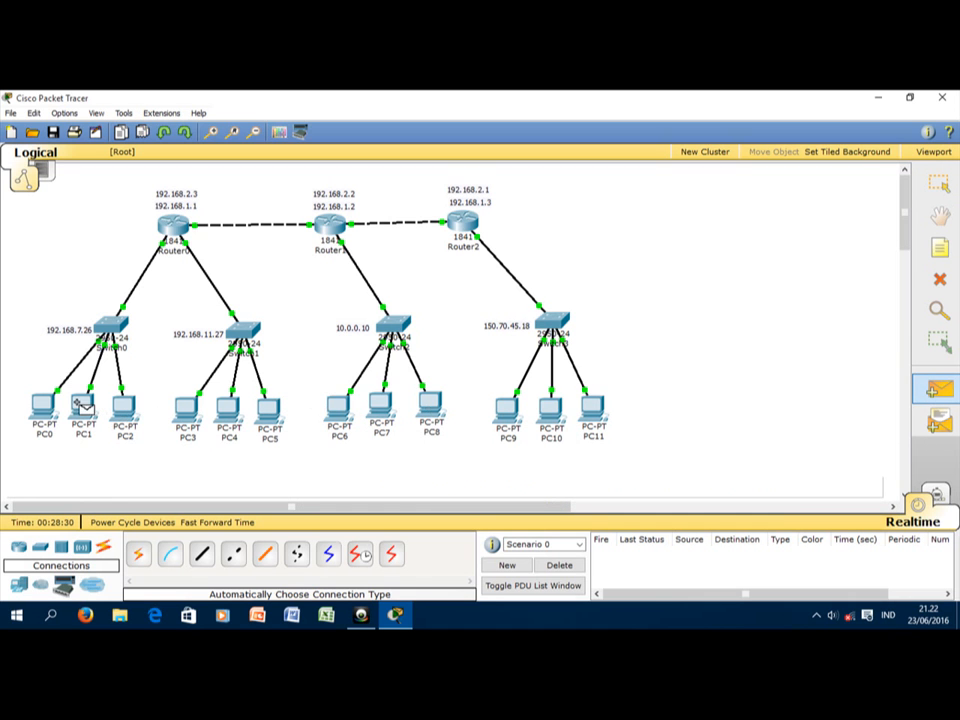
left_click(41, 406)
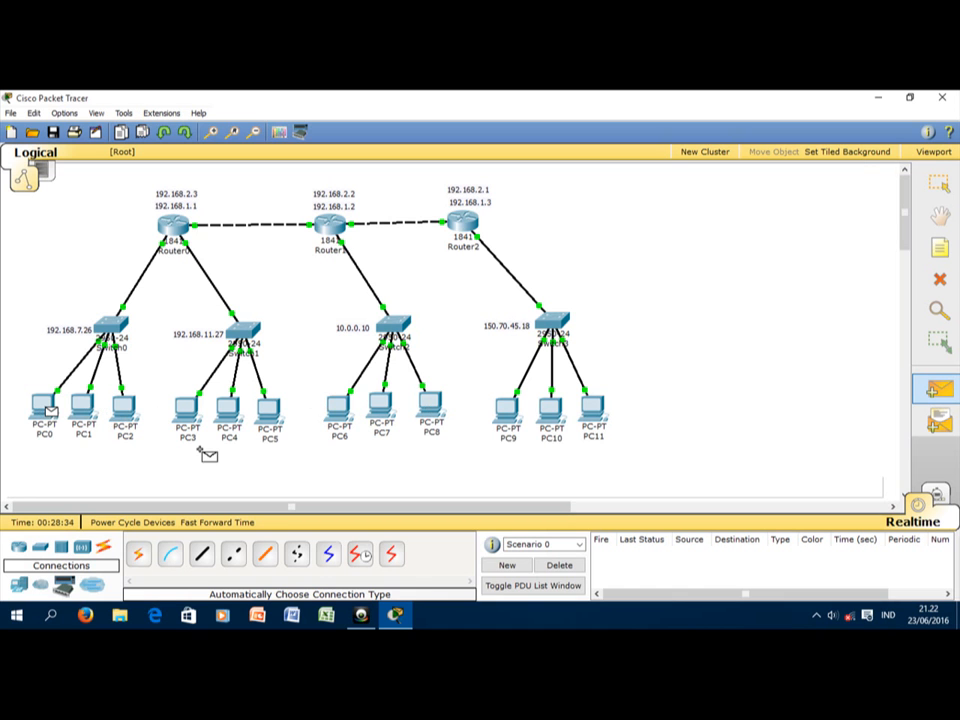
left_click(506, 412)
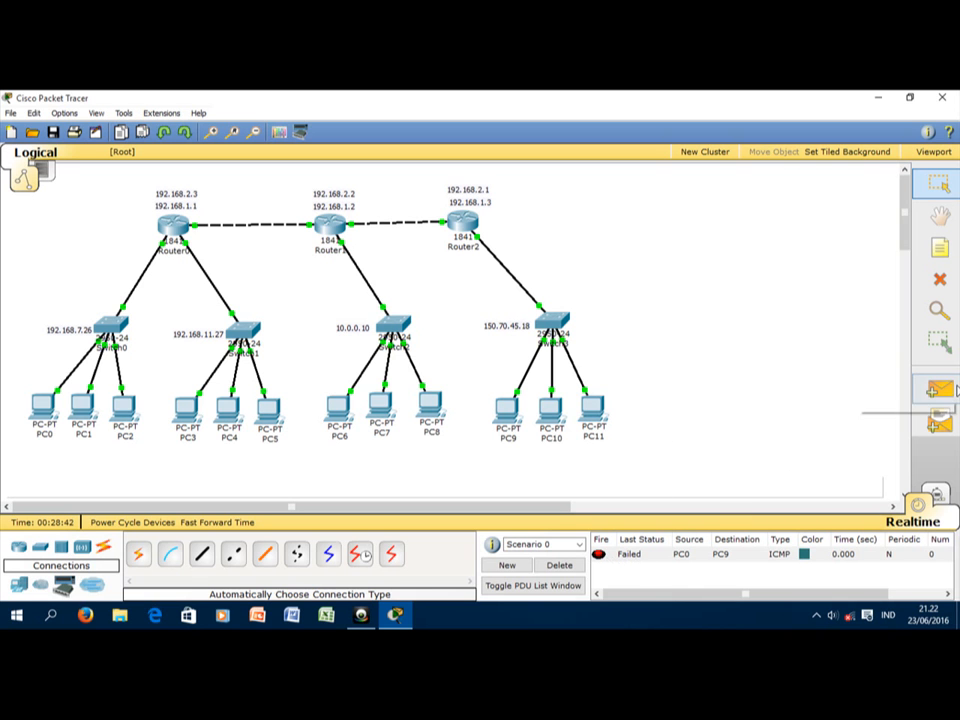
Step: Repeat the connectivity test with a second simple PDU from PC0 to PC9
left_click(946, 395)
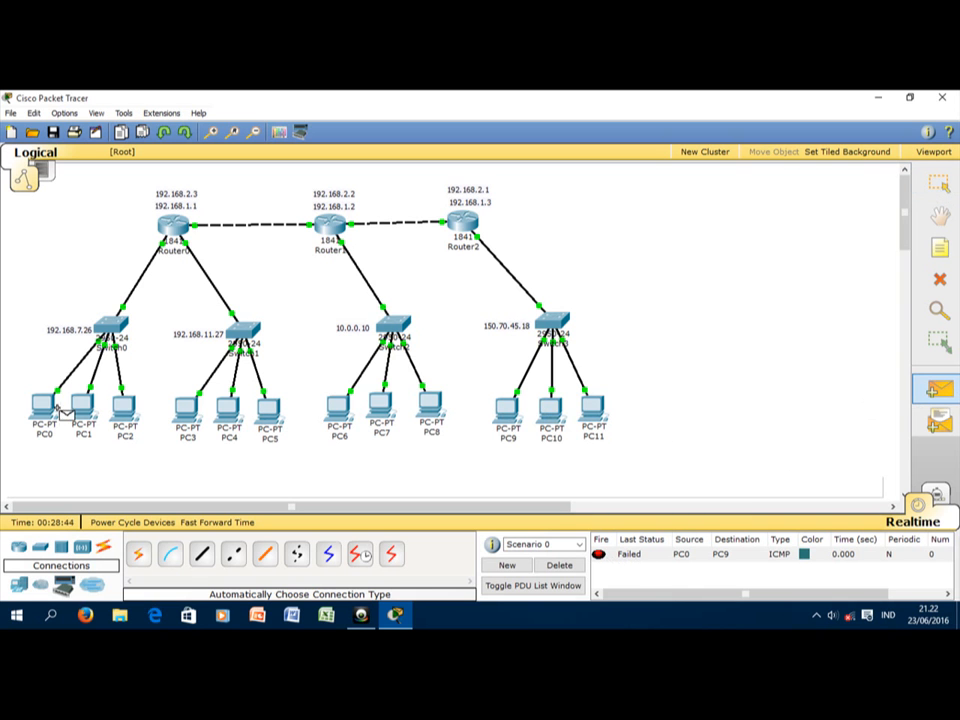
left_click(50, 410)
left_click(505, 415)
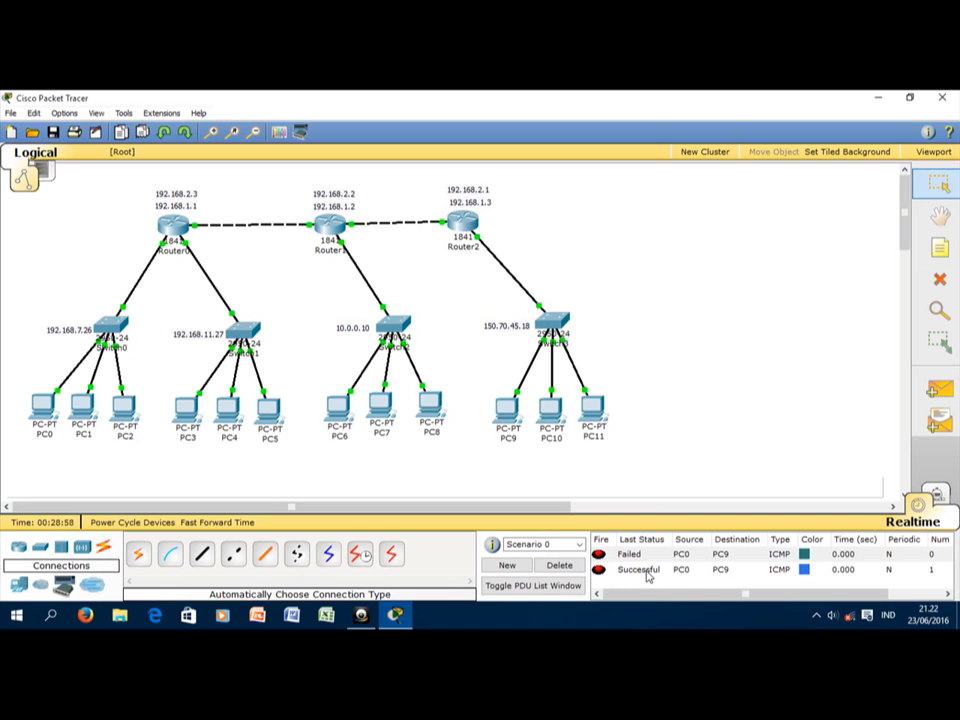
Step: Play the PC0-to-PC9 PDUs with Auto Capture in Simulation mode, follow their path there and back, and return to Realtime mode
left_click(945, 502)
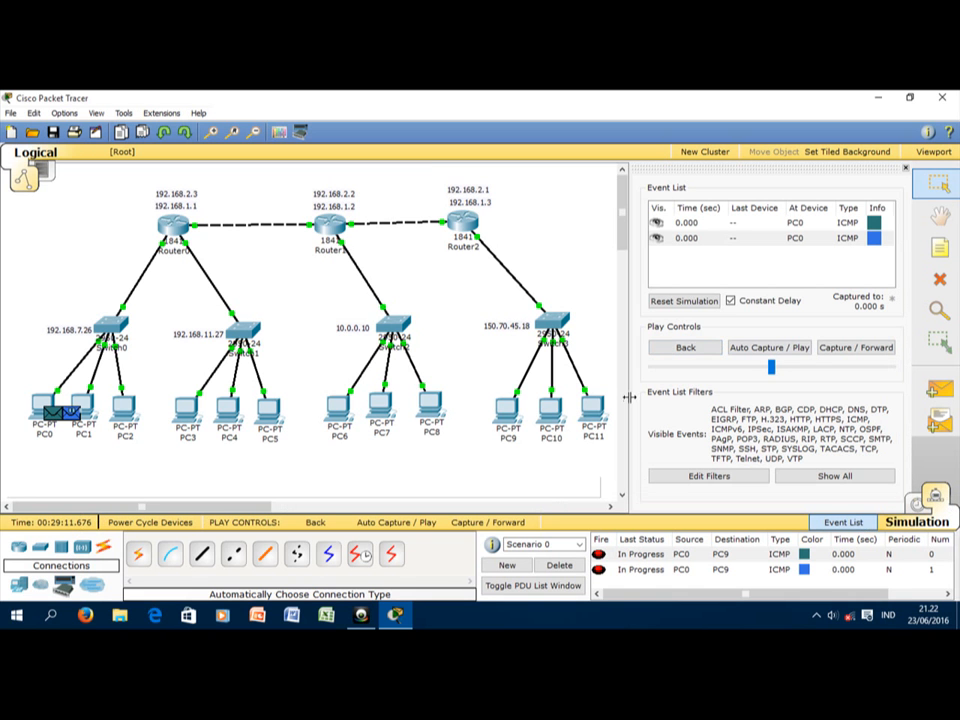
left_click(759, 349)
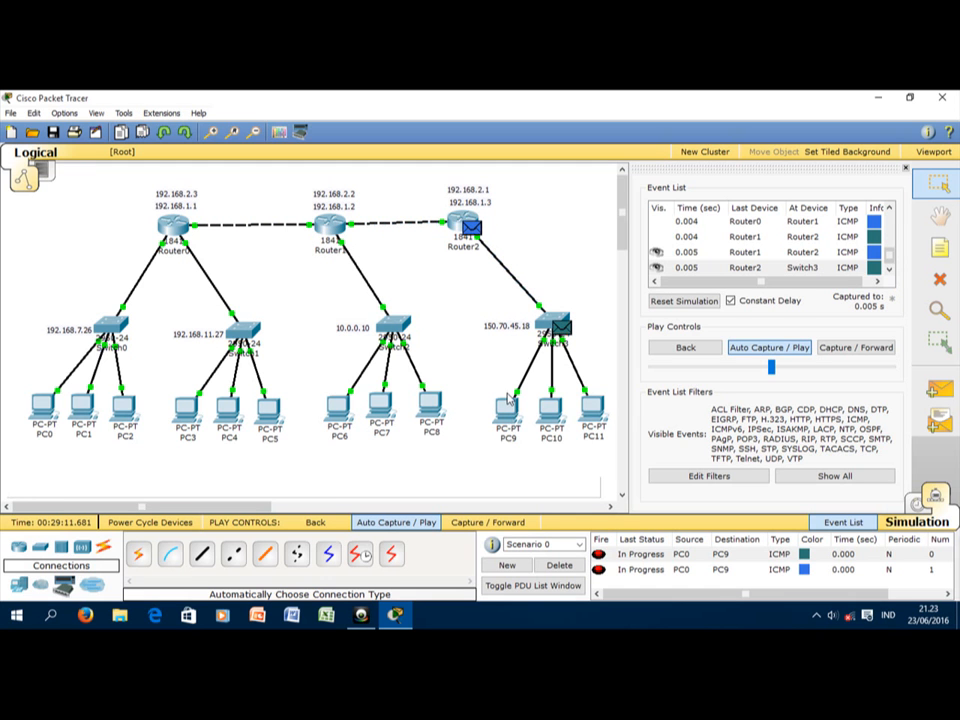
mouse_move(495, 424)
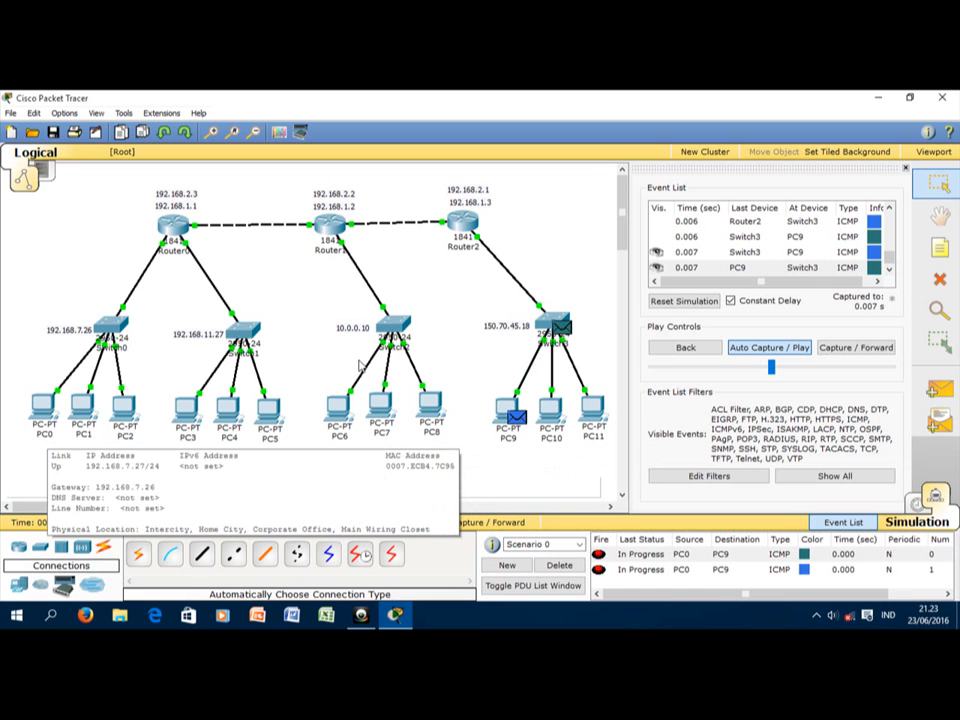
mouse_move(560, 330)
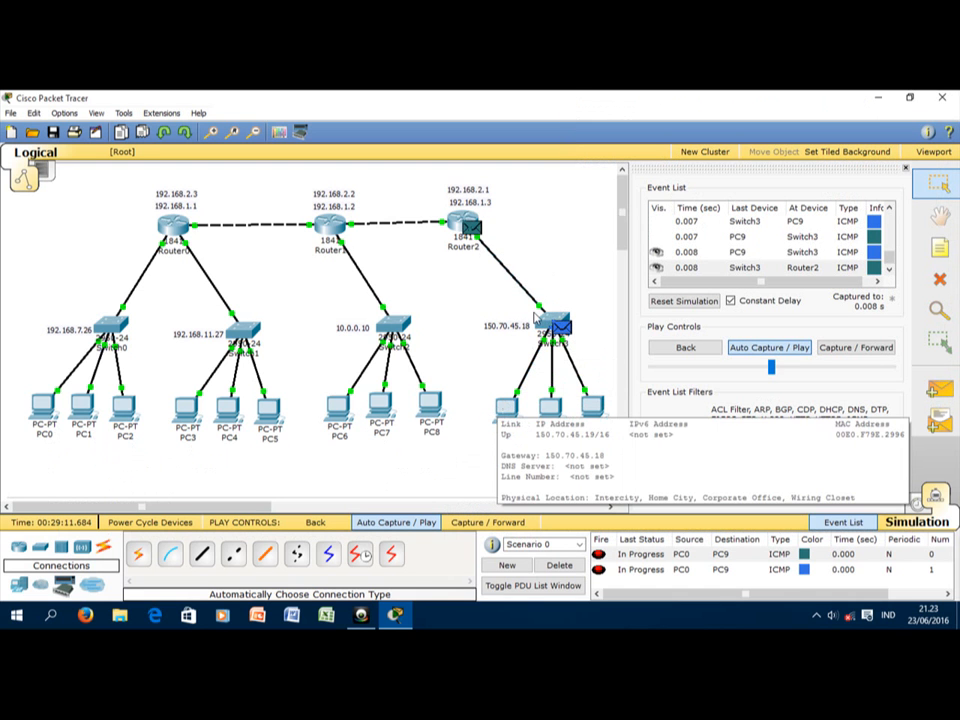
mouse_move(472, 234)
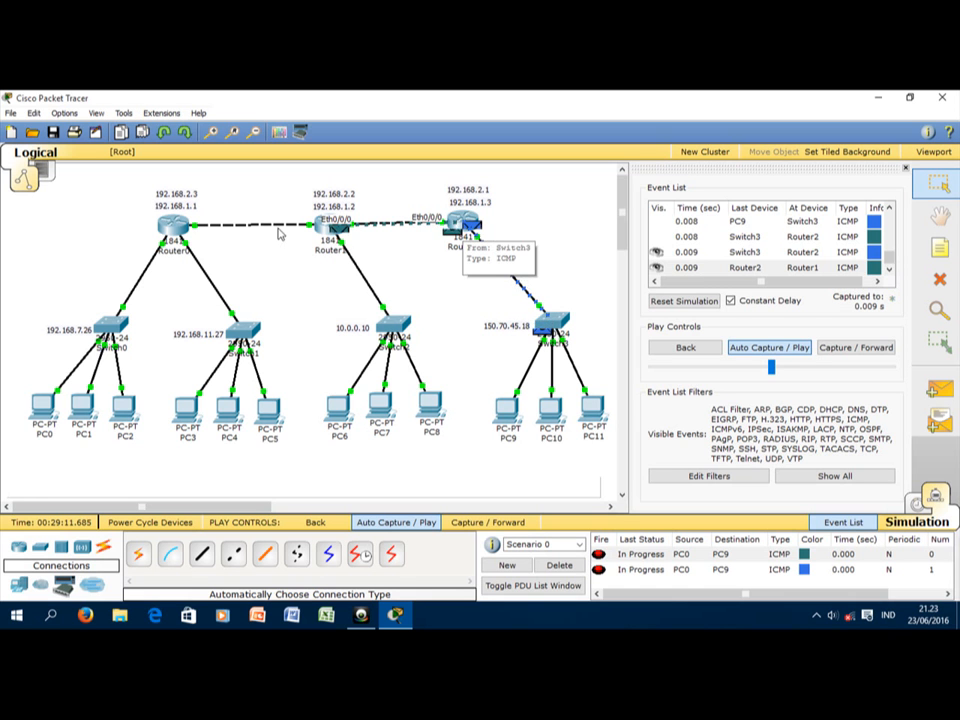
mouse_move(226, 418)
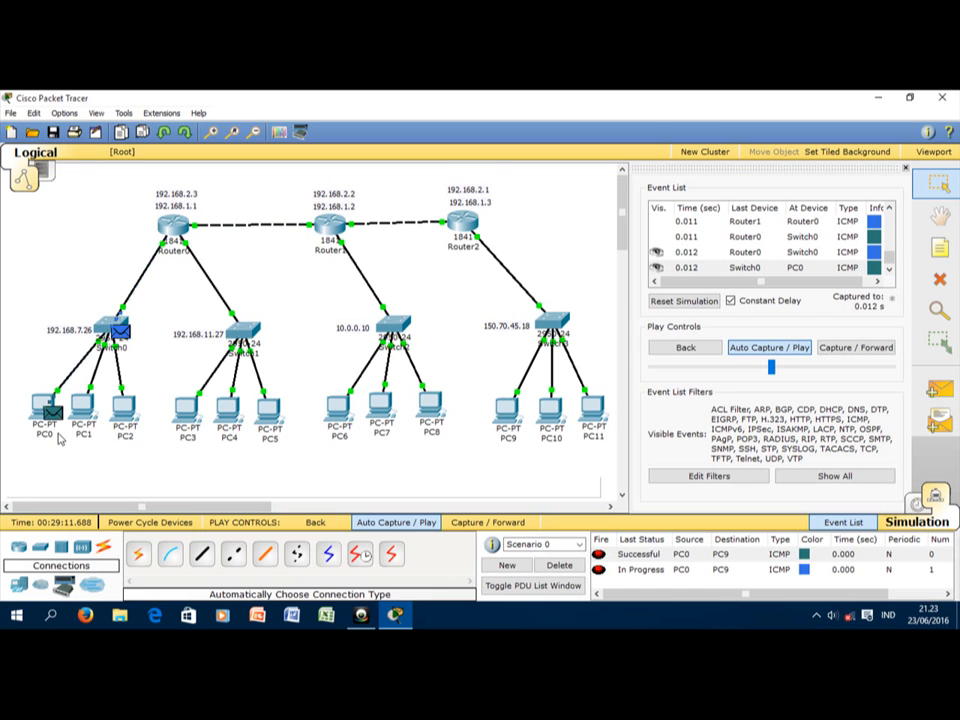
mouse_move(48, 426)
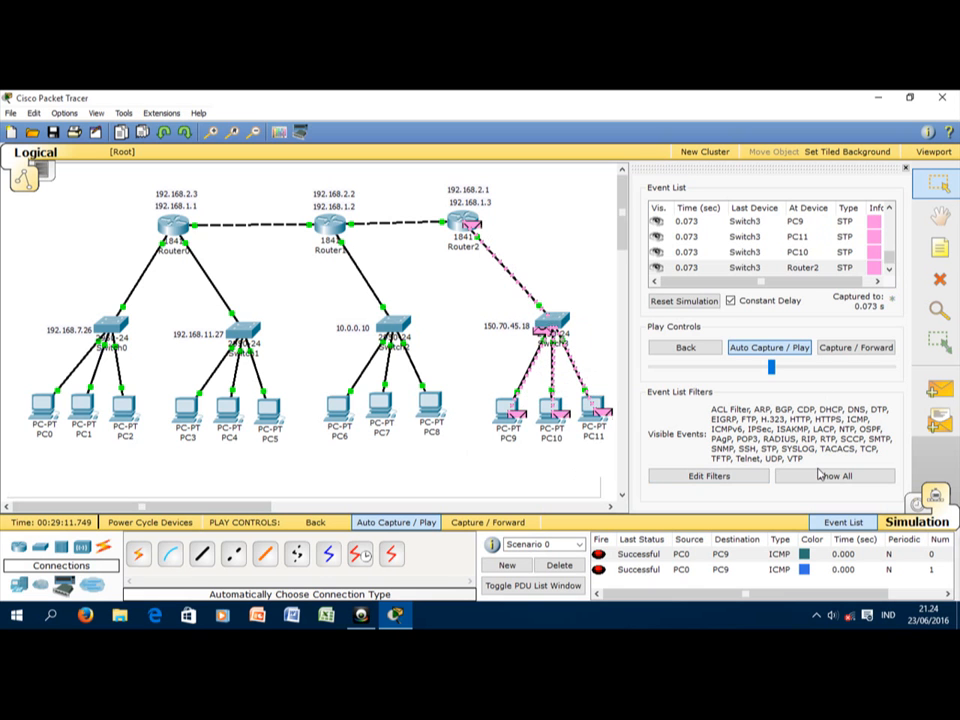
left_click(913, 511)
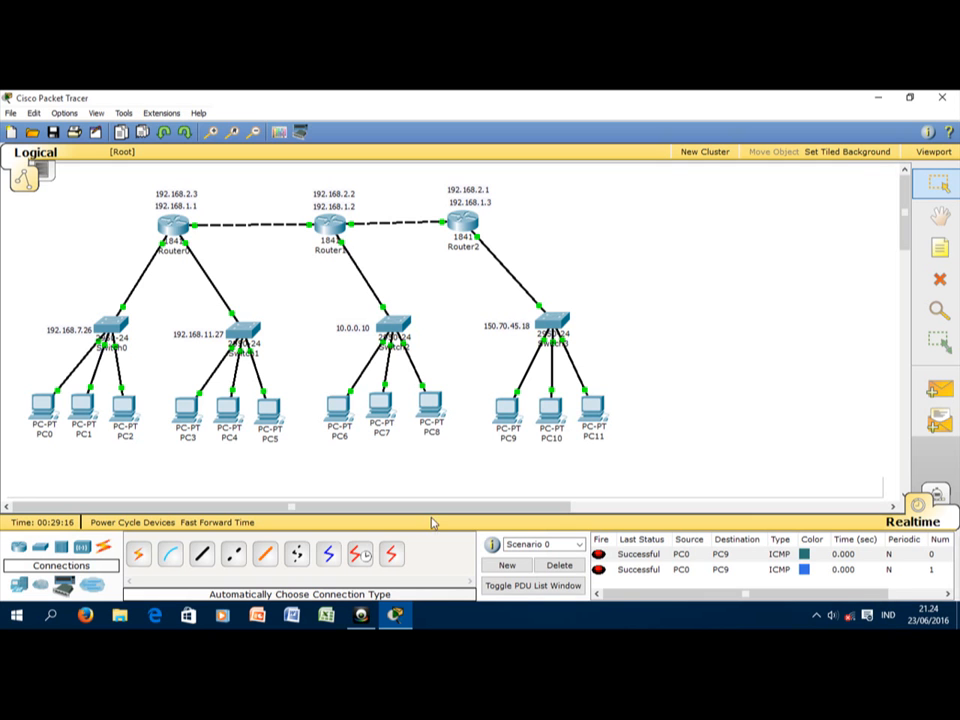
left_click(366, 617)
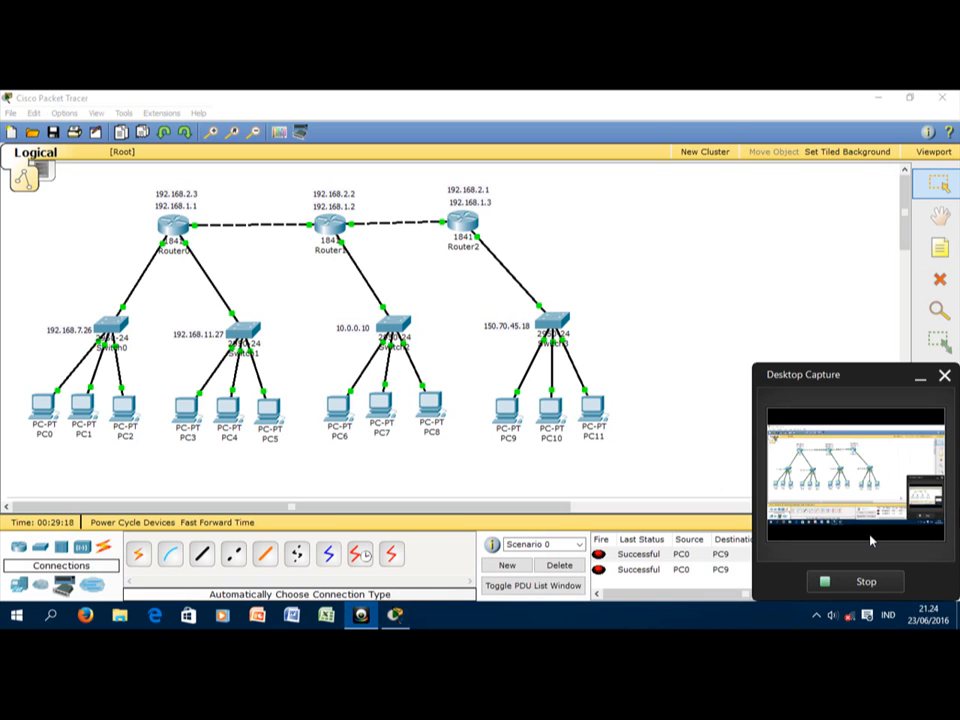